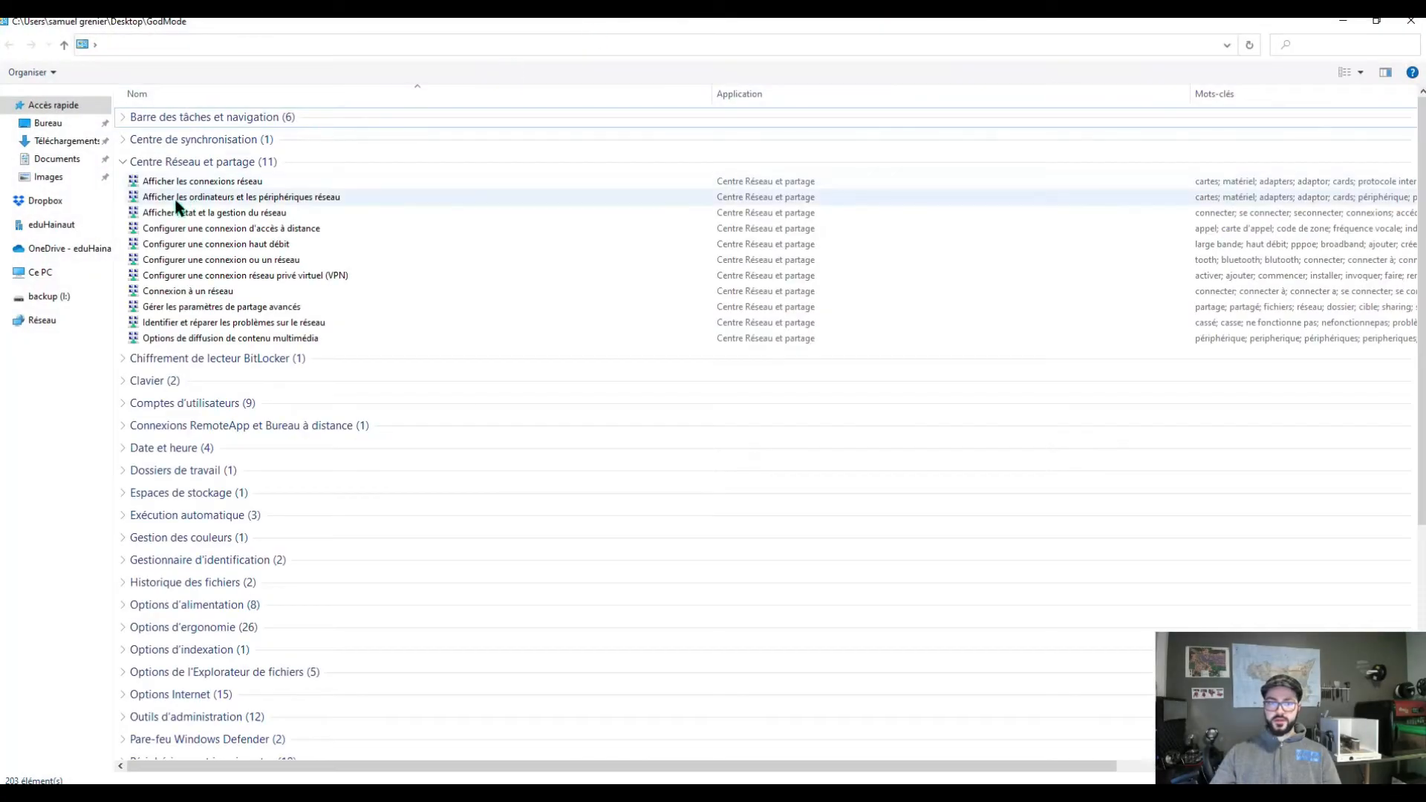
Step: Open the list of network connections, pick out the Ethernet 5 adapter, and minimize the connections window
double_click(197, 182)
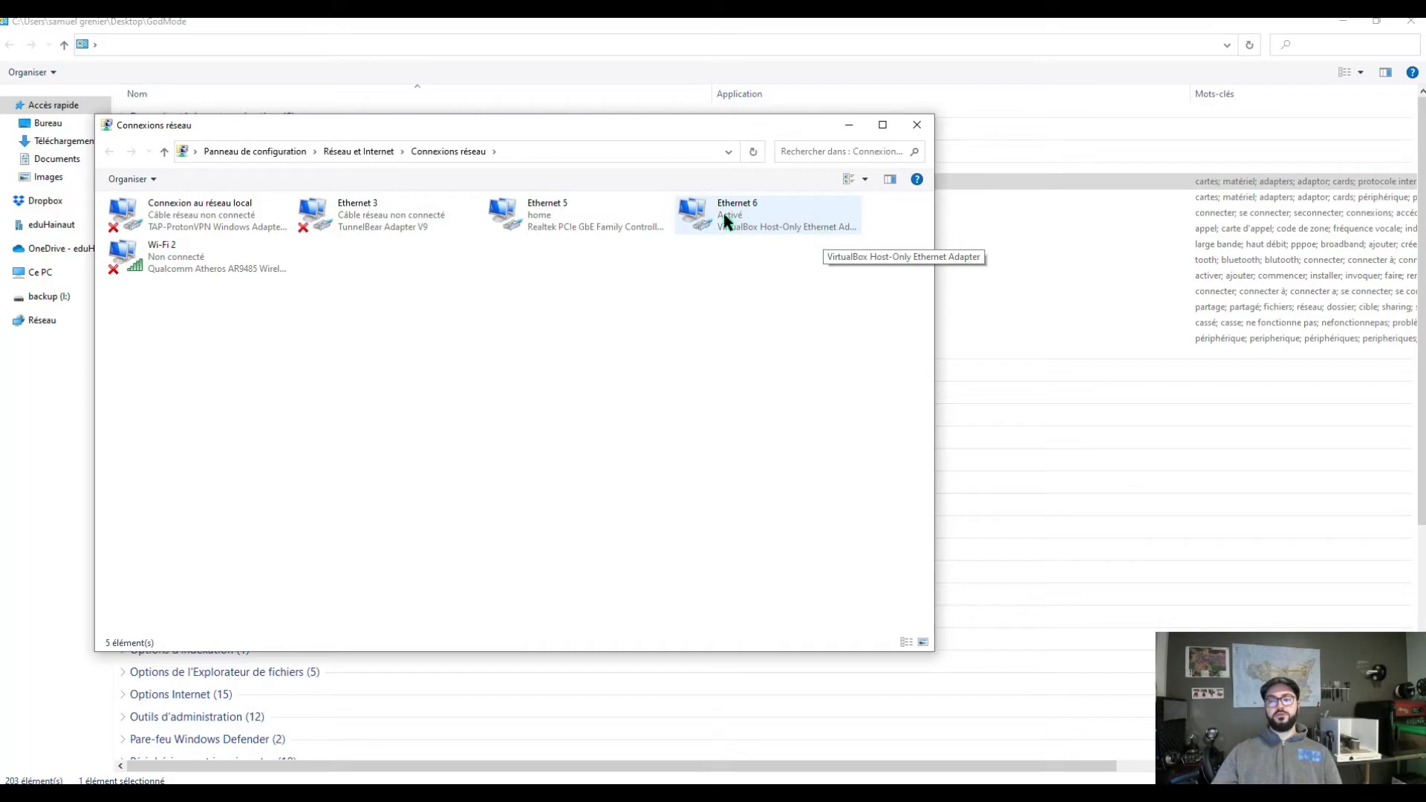
click(542, 223)
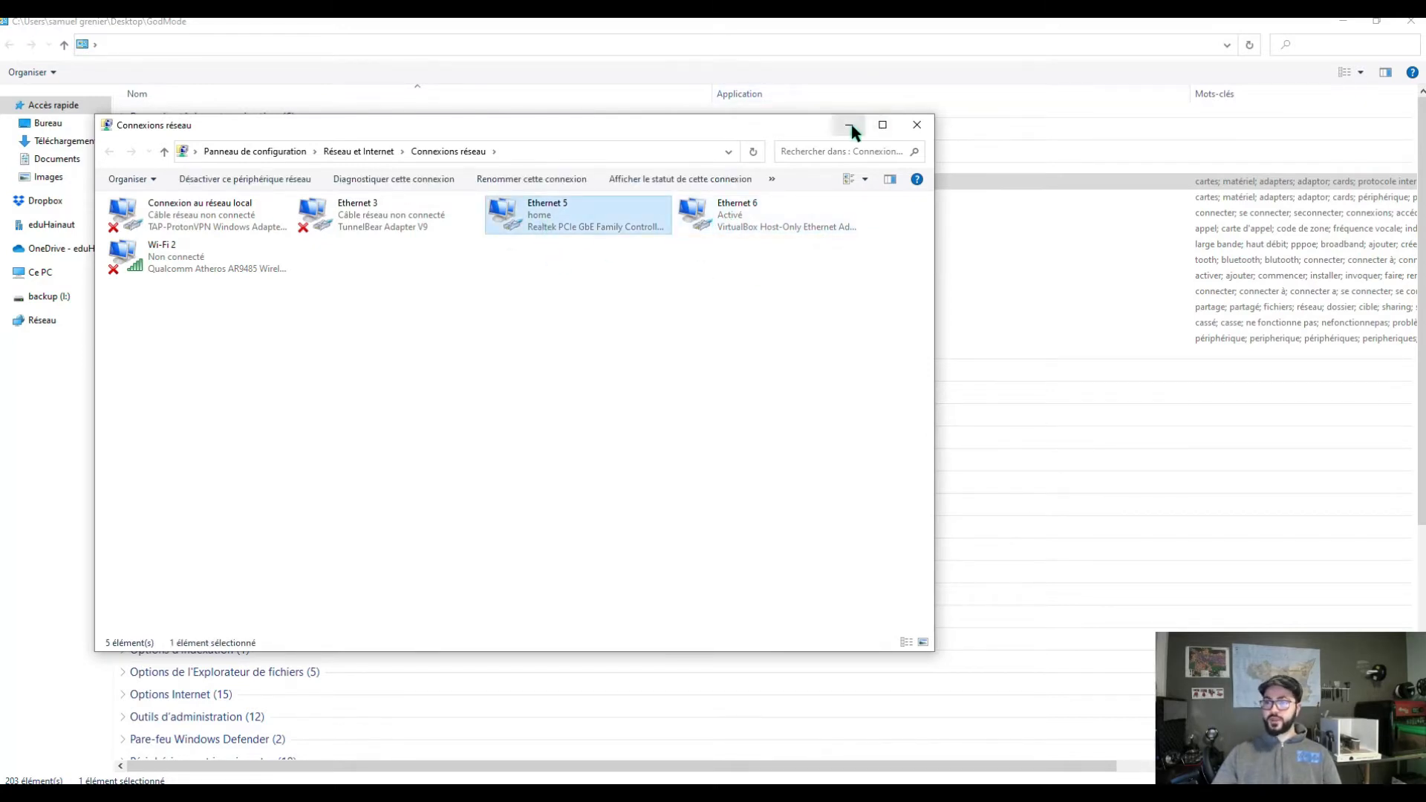
click(849, 125)
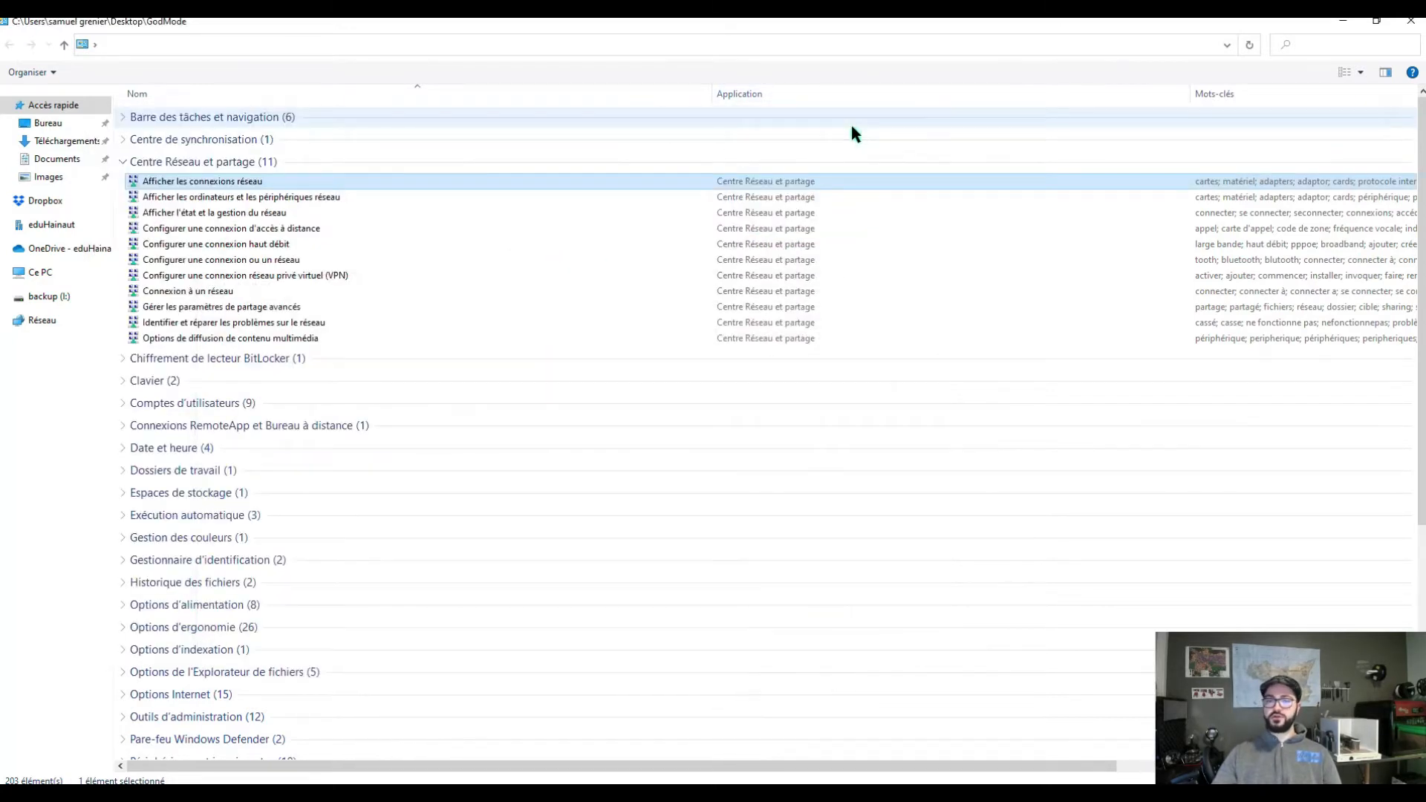
Step: Switch to Wireshark and start a packet capture on the Ethernet 5 interface
click(1337, 26)
click(520, 793)
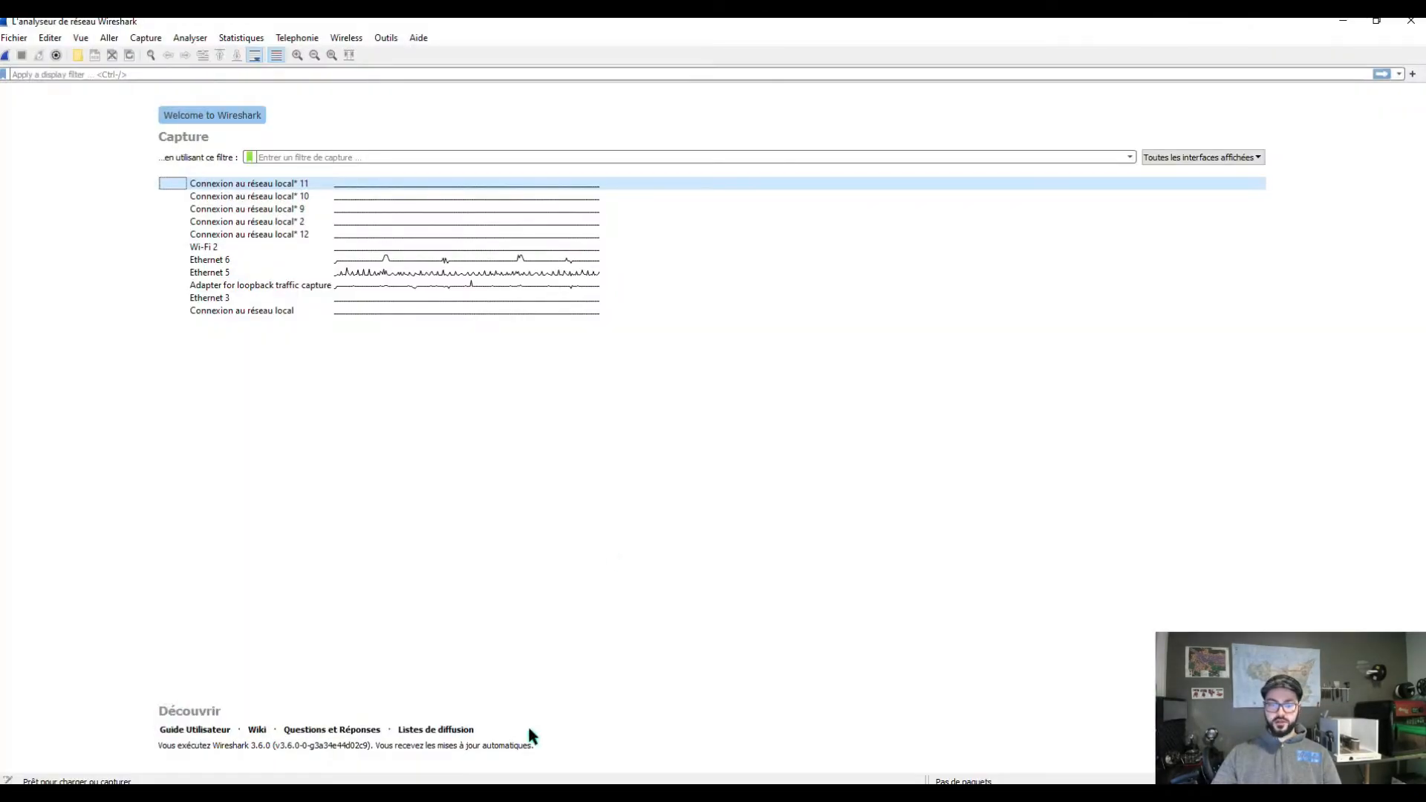
click(234, 275)
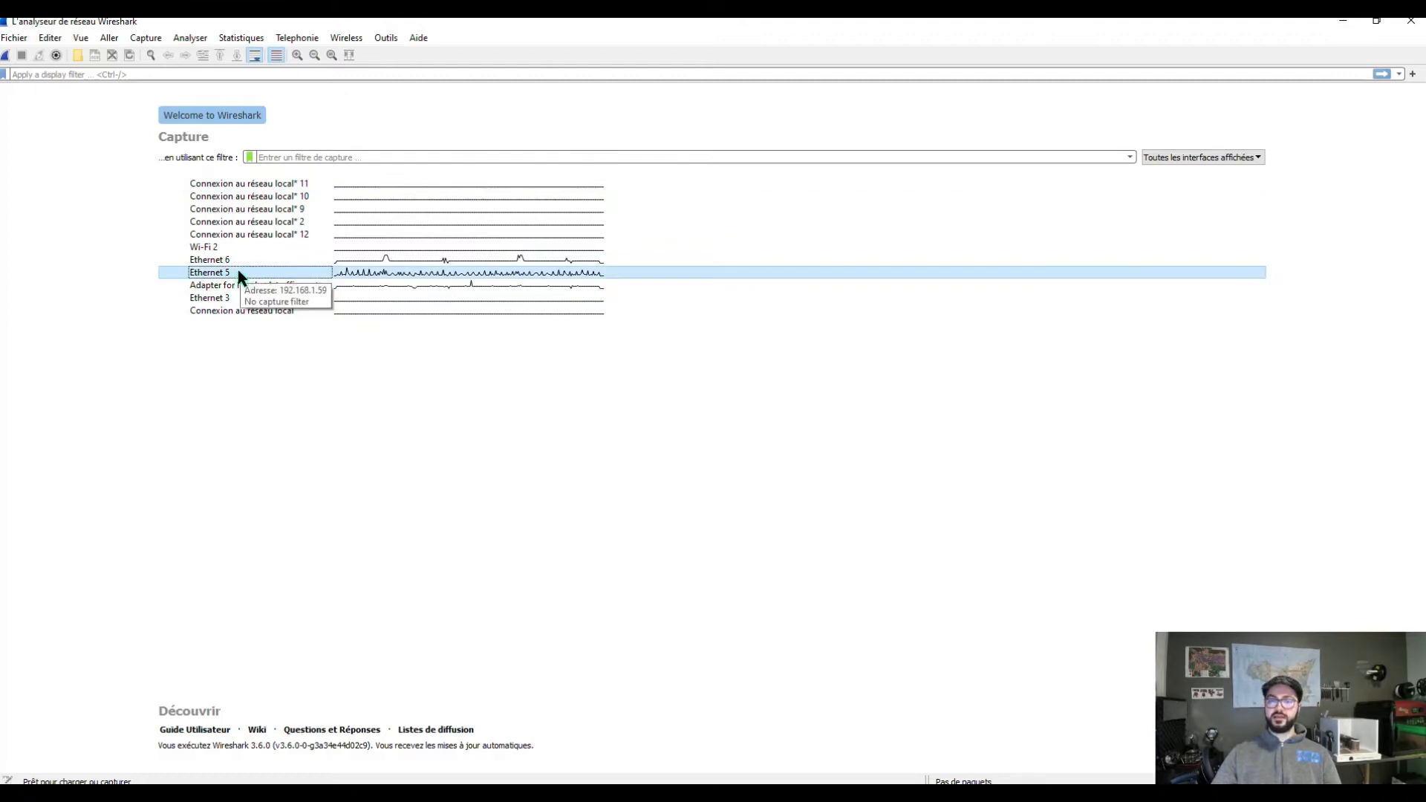
right_click(238, 272)
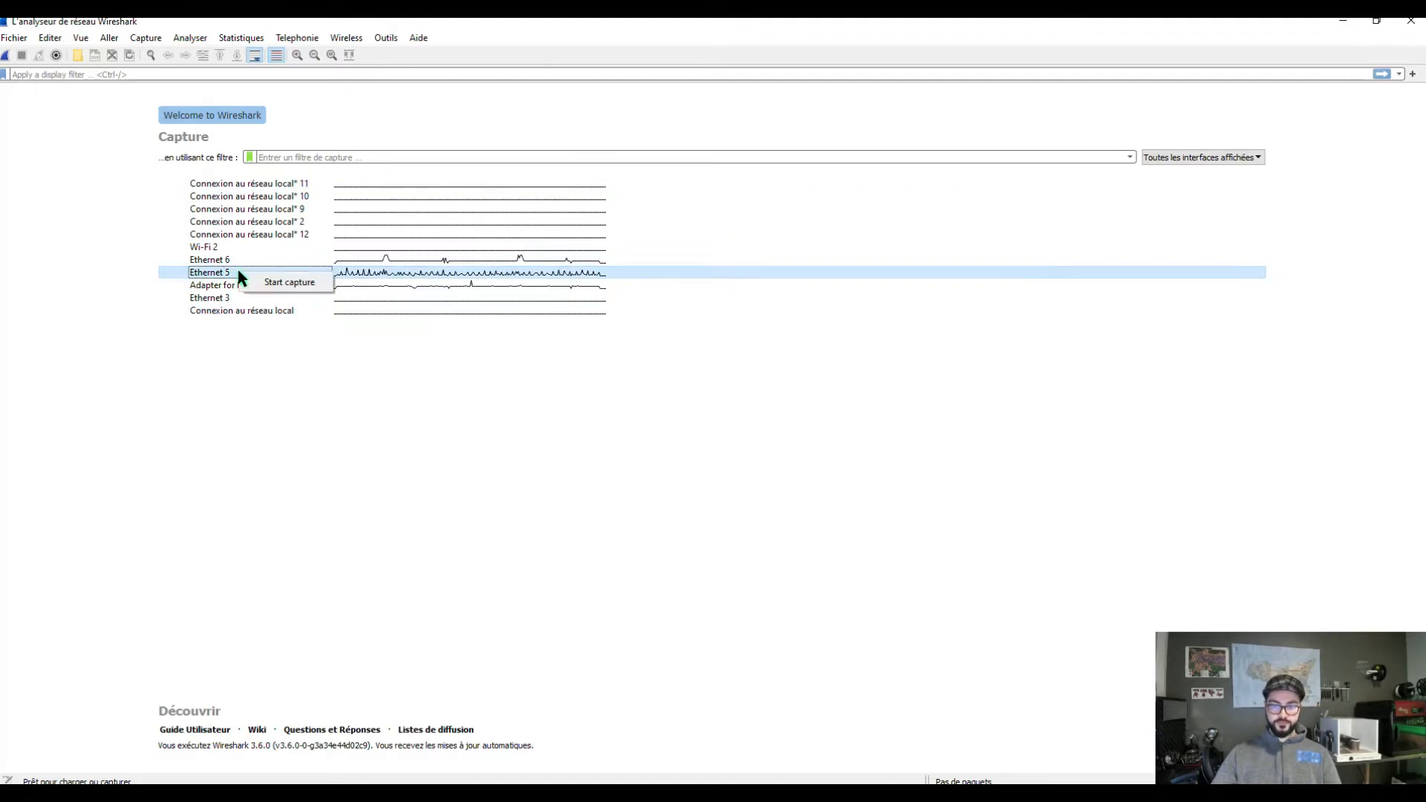
click(281, 289)
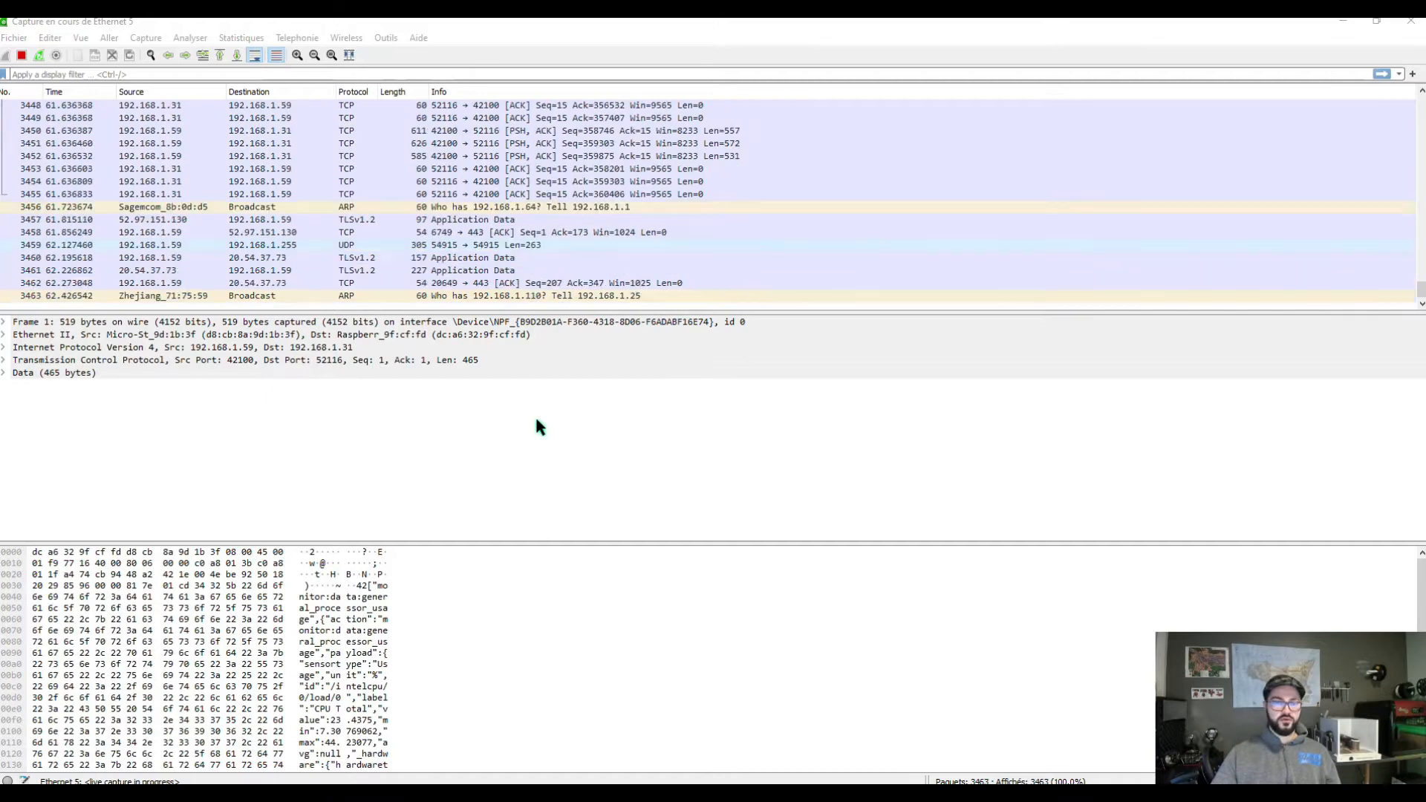
Step: Stop the running Ethernet 5 capture and look through the sources and destinations in the packet list
click(23, 56)
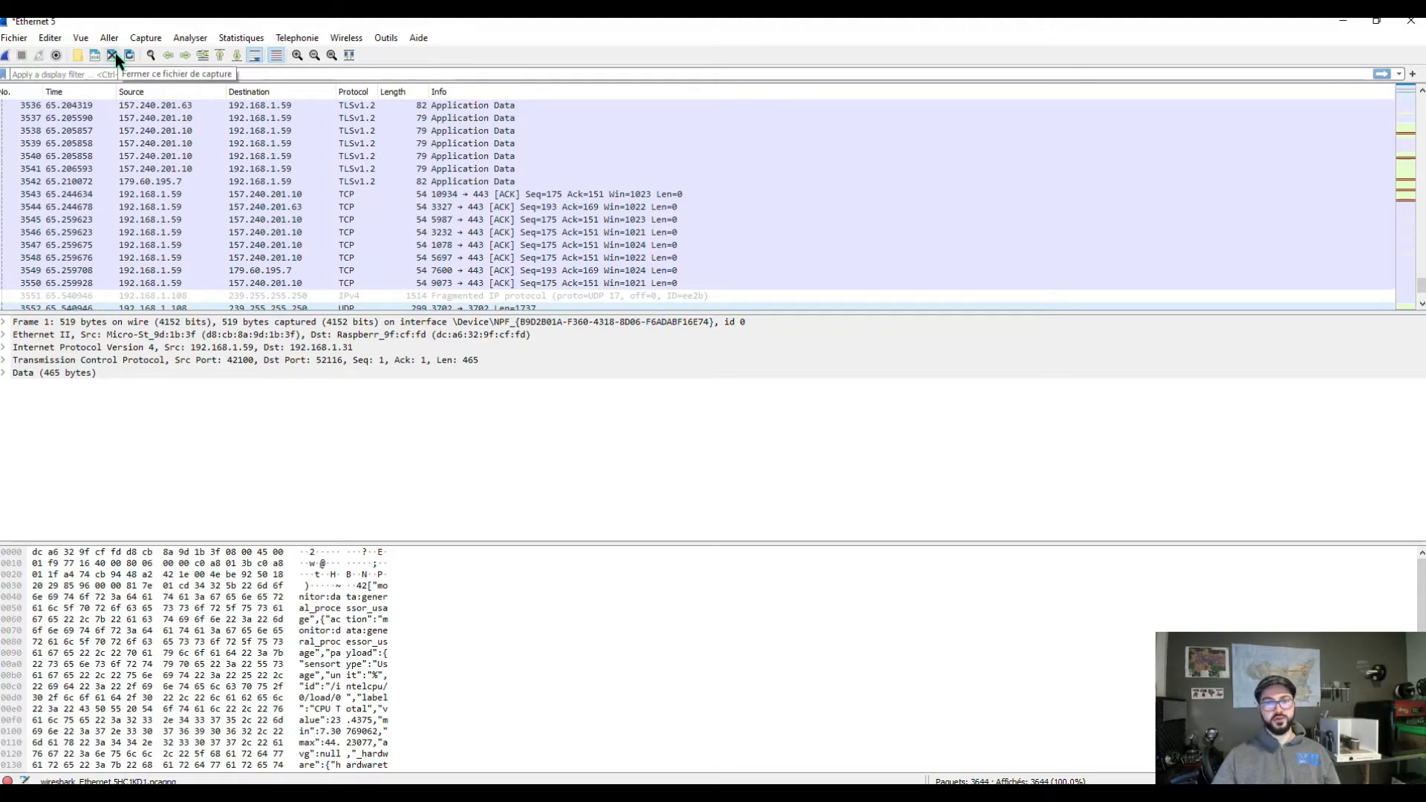
scroll(349, 288, up, 1)
scroll(349, 288, up, 3)
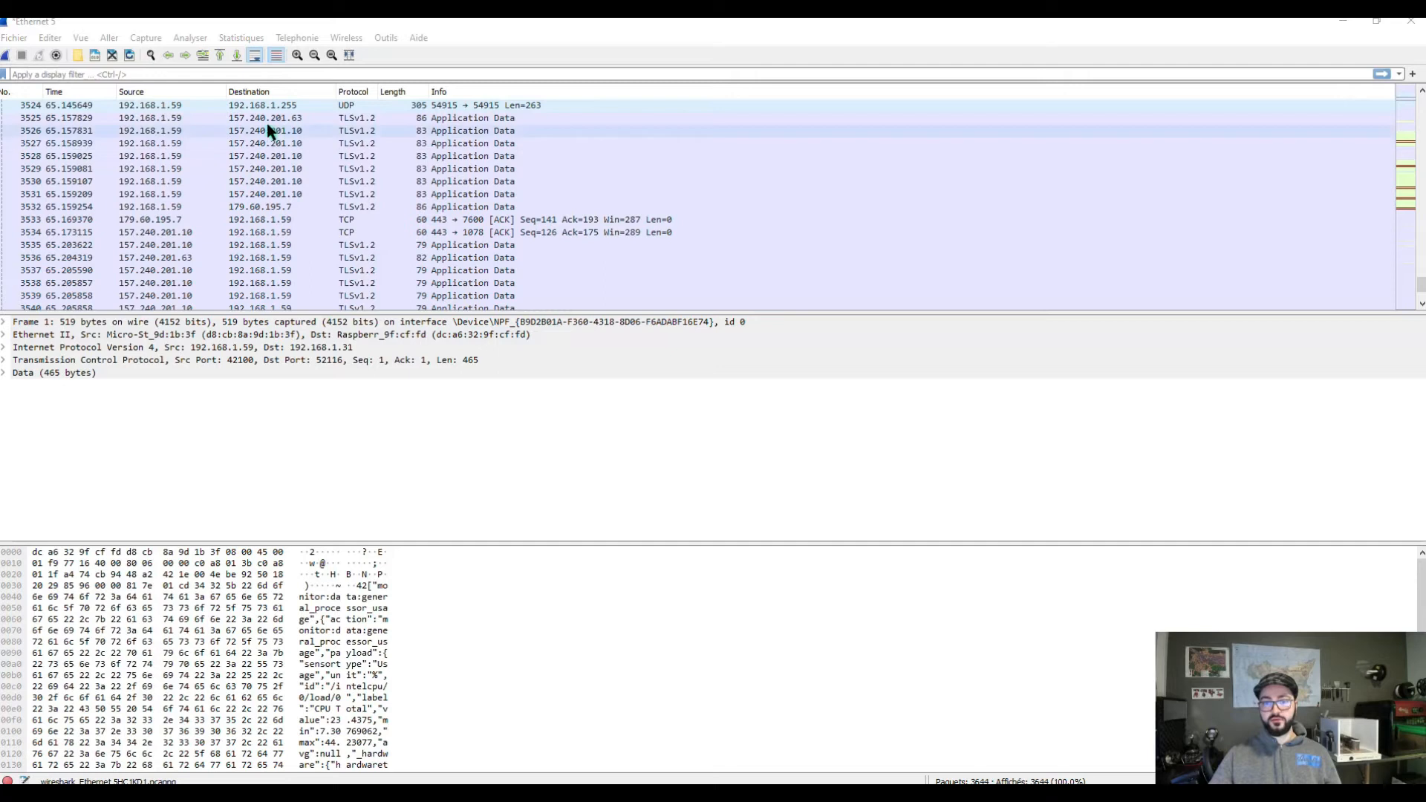
scroll(268, 266, up, 3)
scroll(268, 266, down, 3)
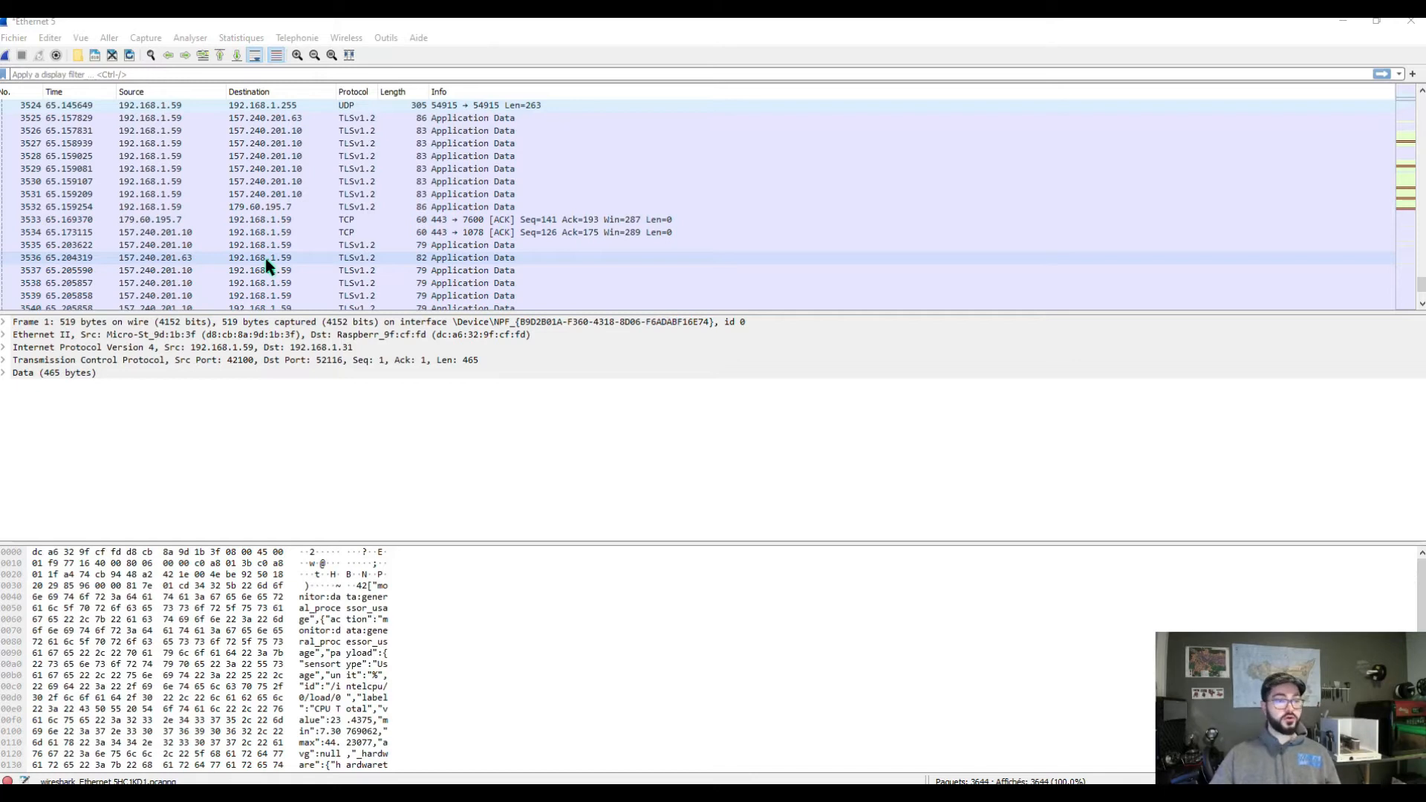
Step: Open the capture options and examine the predefined capture filters available for the selected interface
click(153, 40)
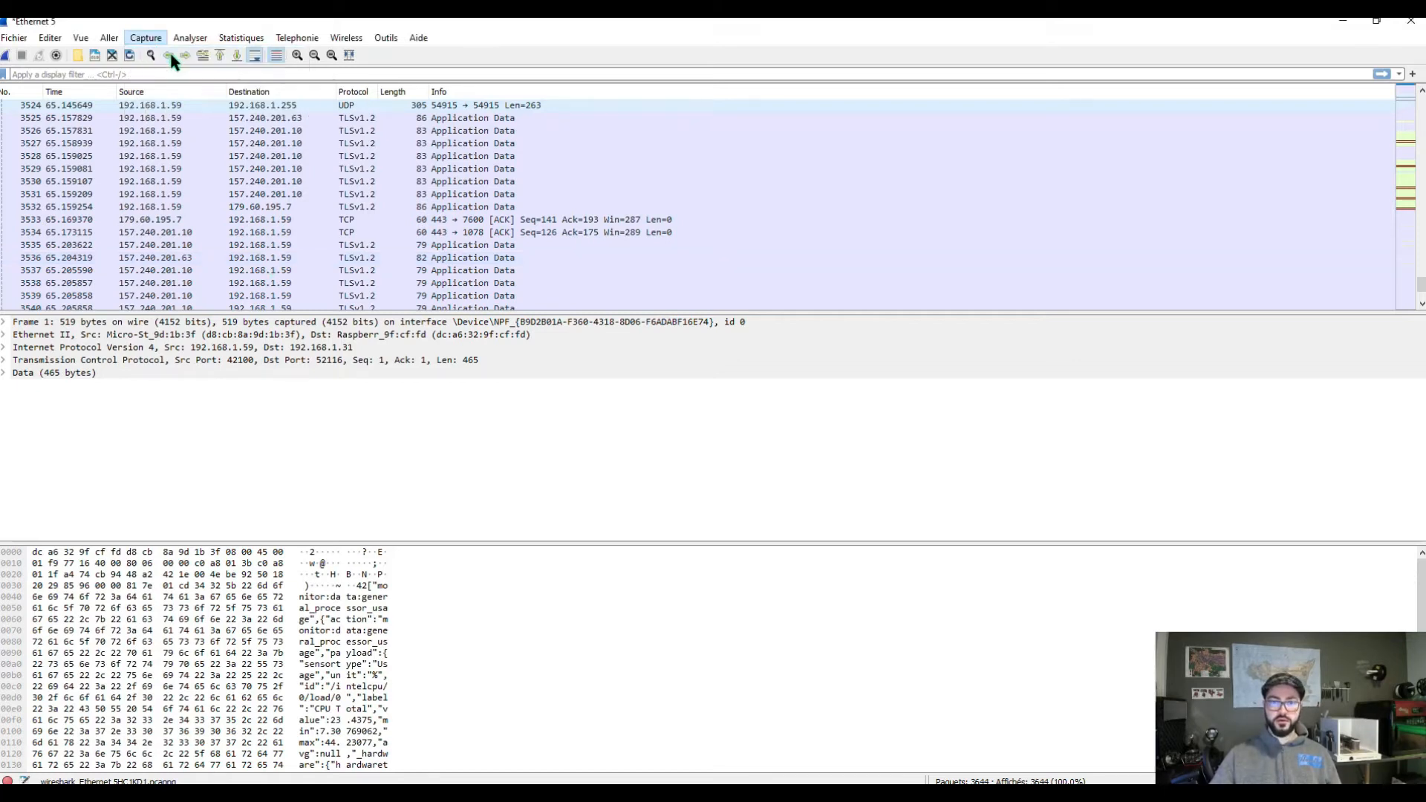
click(172, 59)
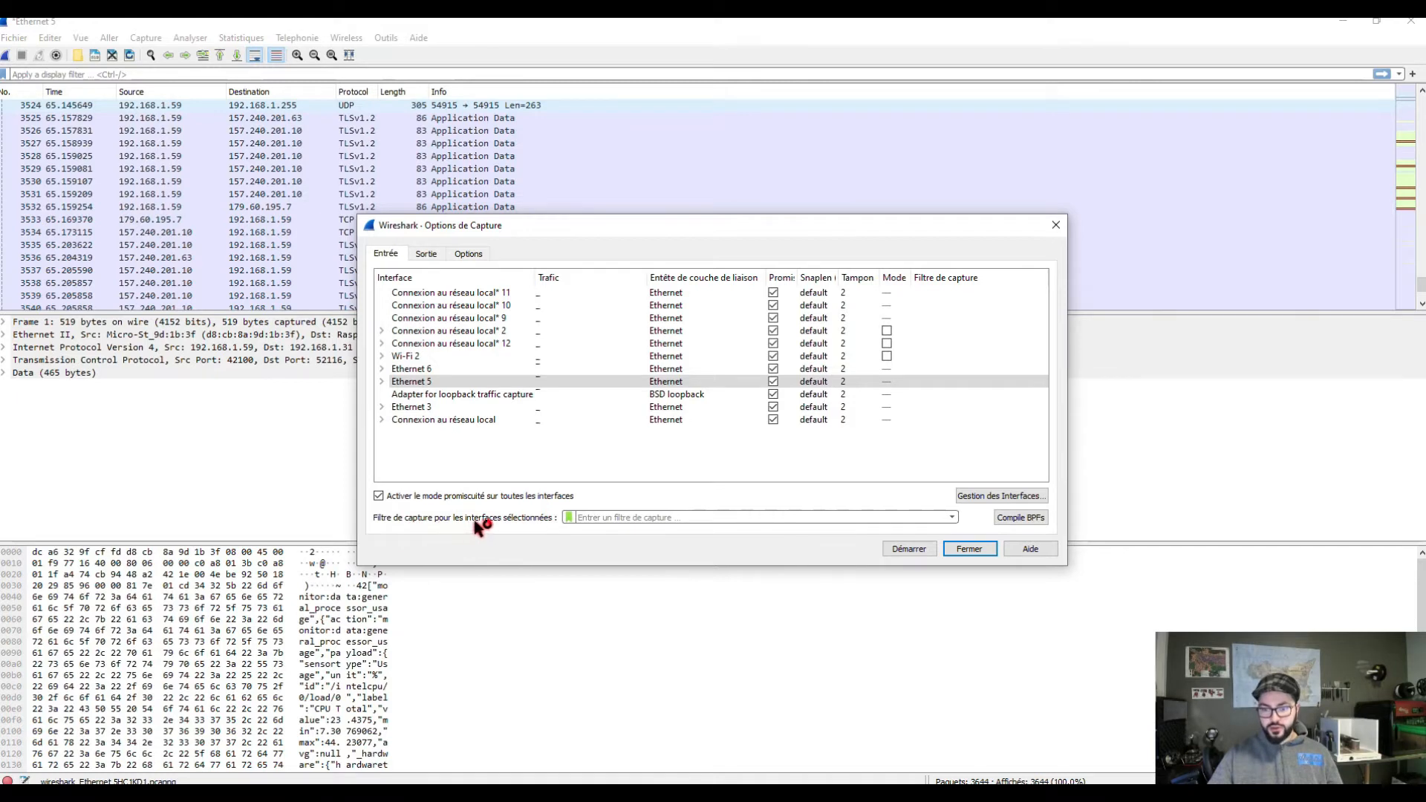
click(568, 517)
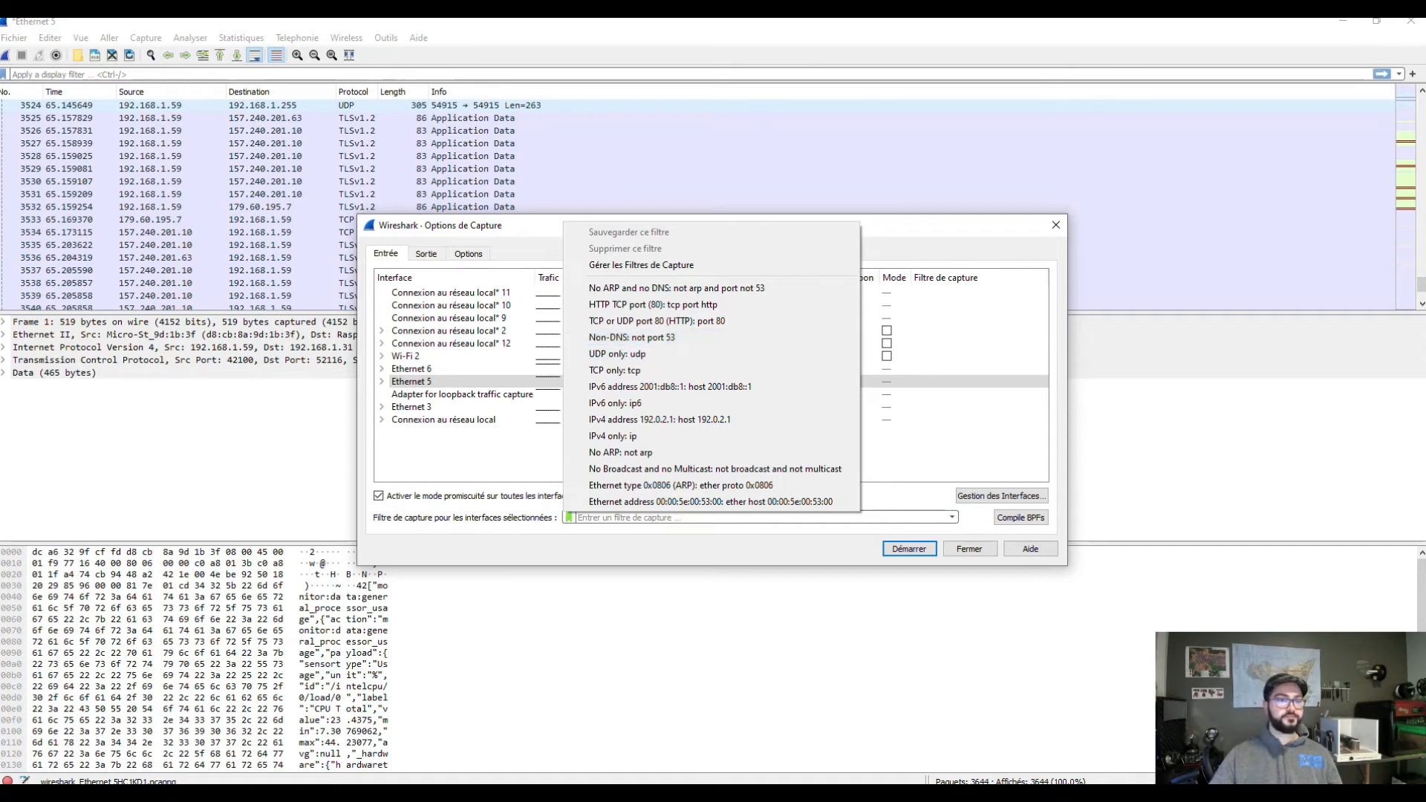
key(Escape)
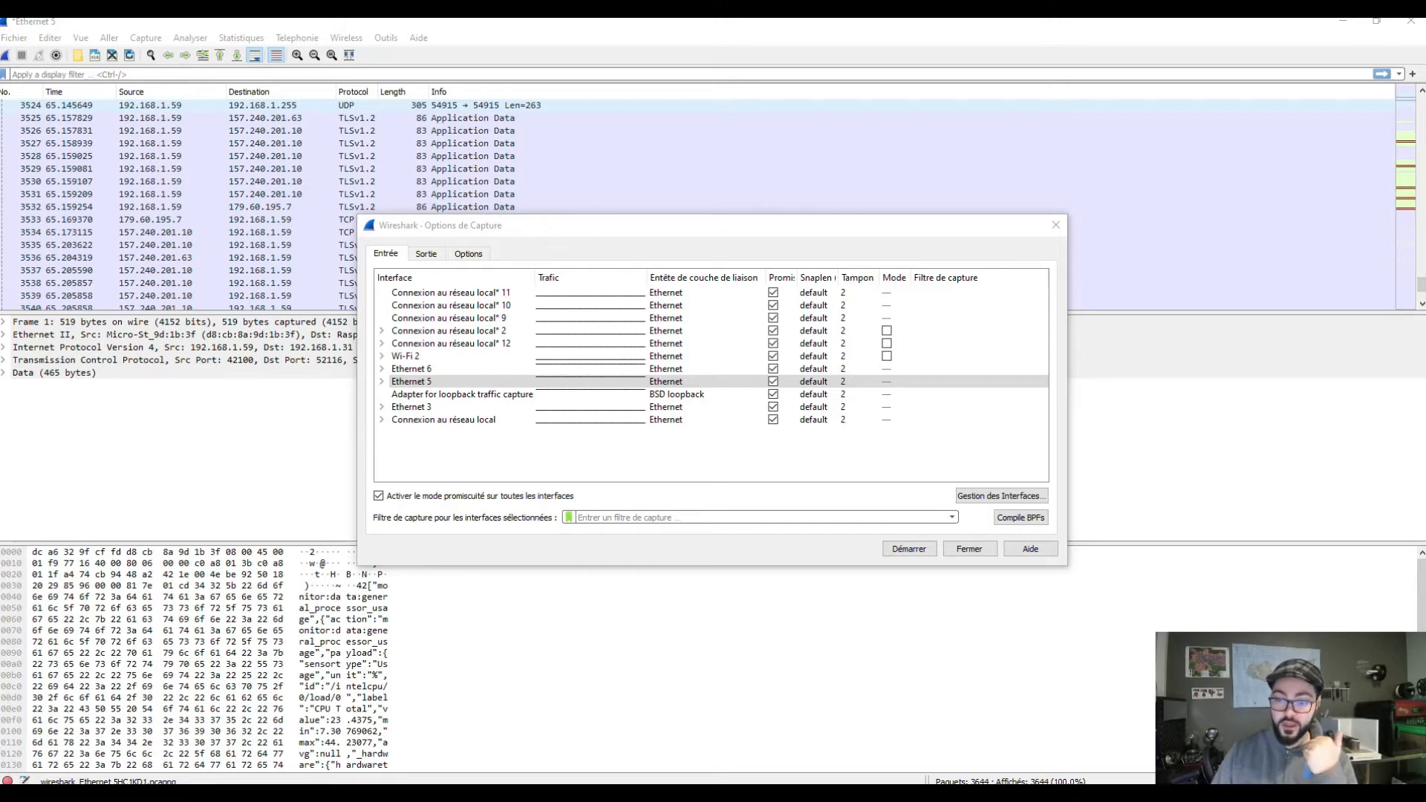
click(566, 517)
click(633, 539)
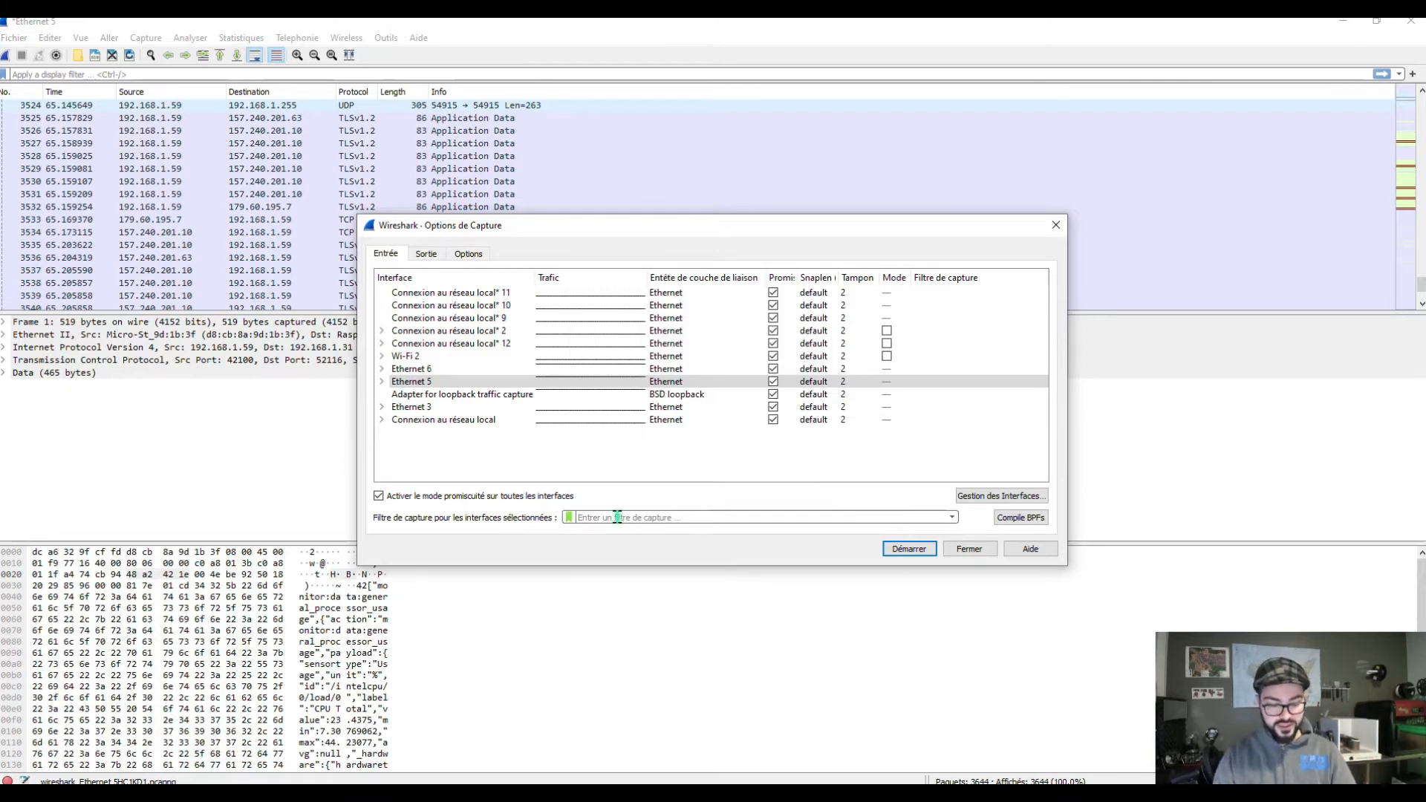
Step: Set the capture filter for Ethernet 5 to "tcp port http" and close the capture options
click(617, 518)
text(htpp)
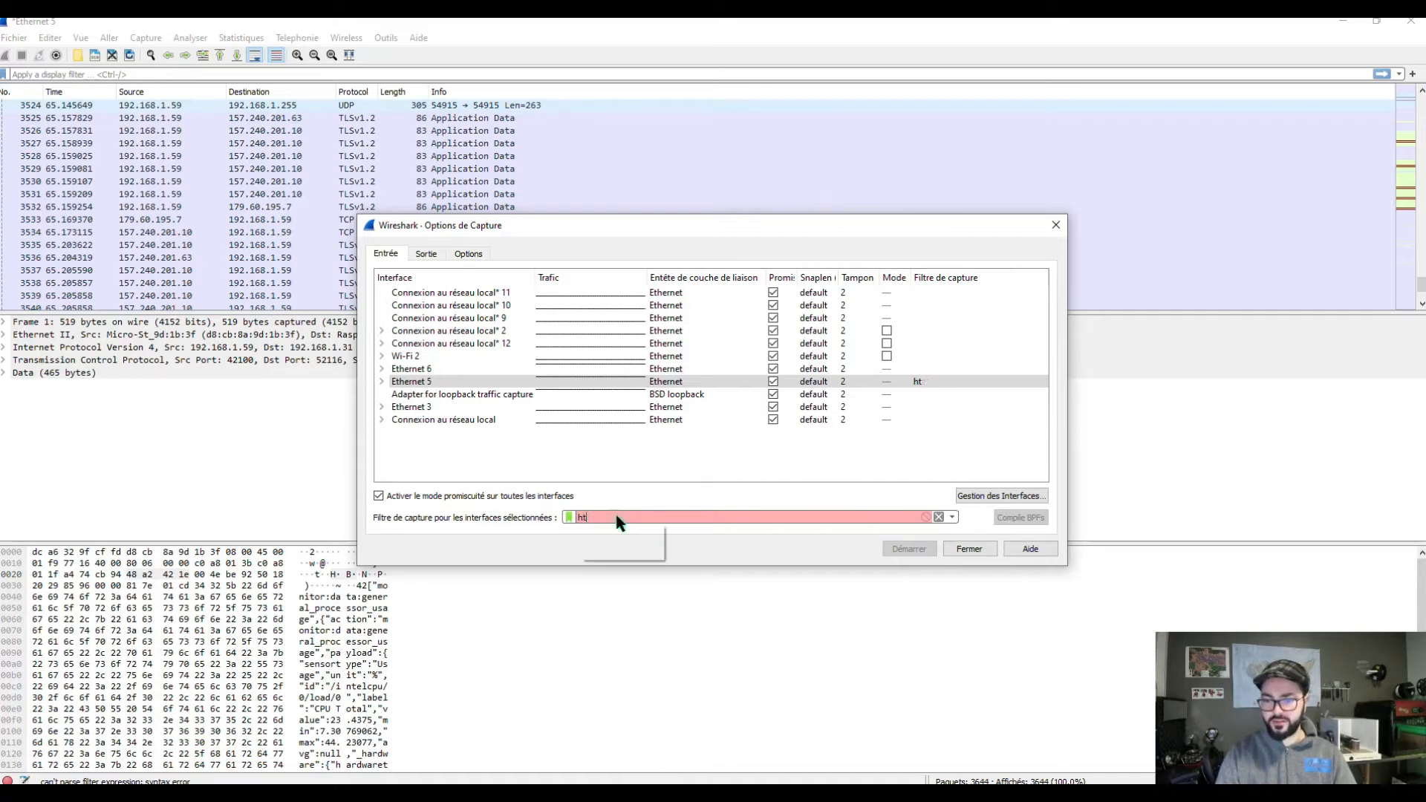
key(BackSpace)
key(BackSpace)
key(BackSpace)
key(BackSpace)
text(t)
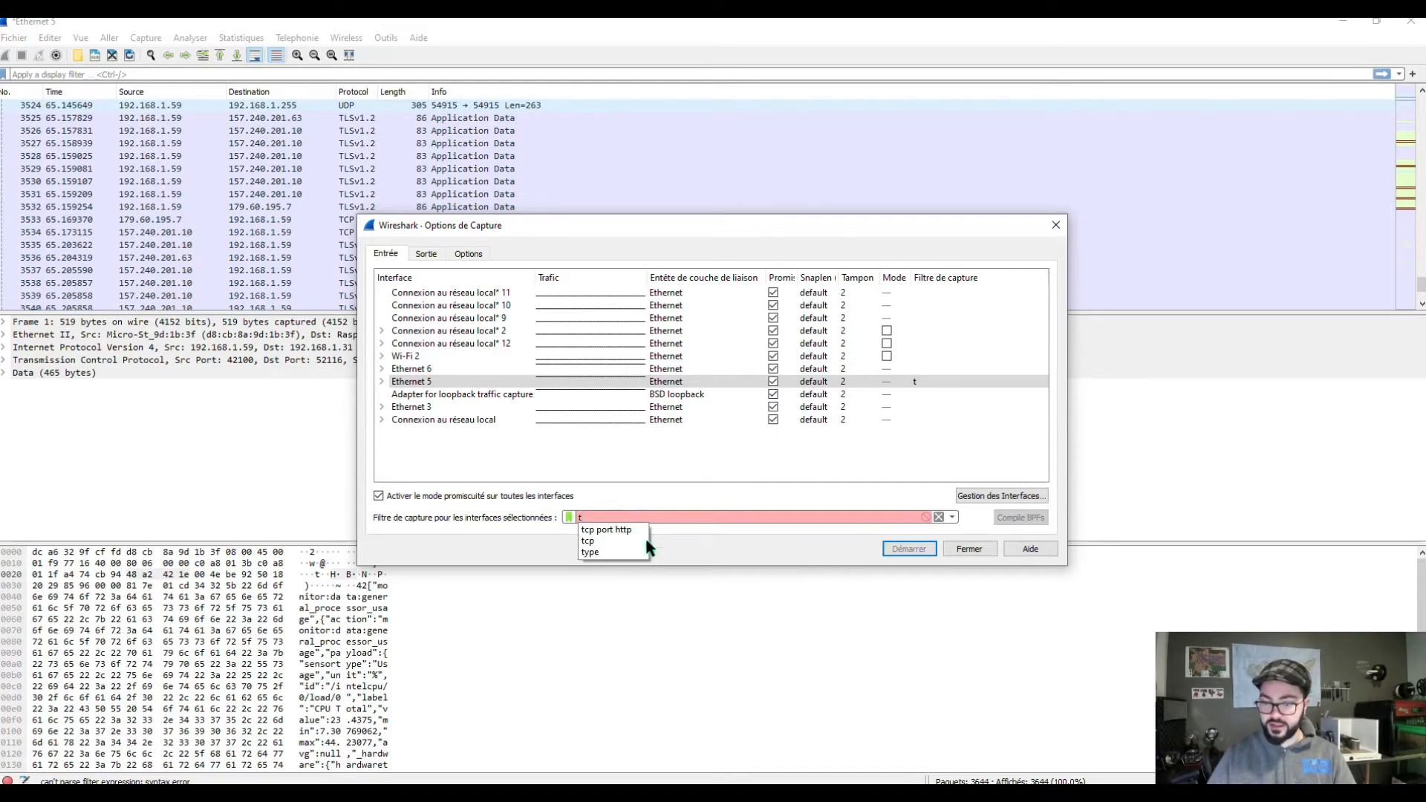
click(632, 533)
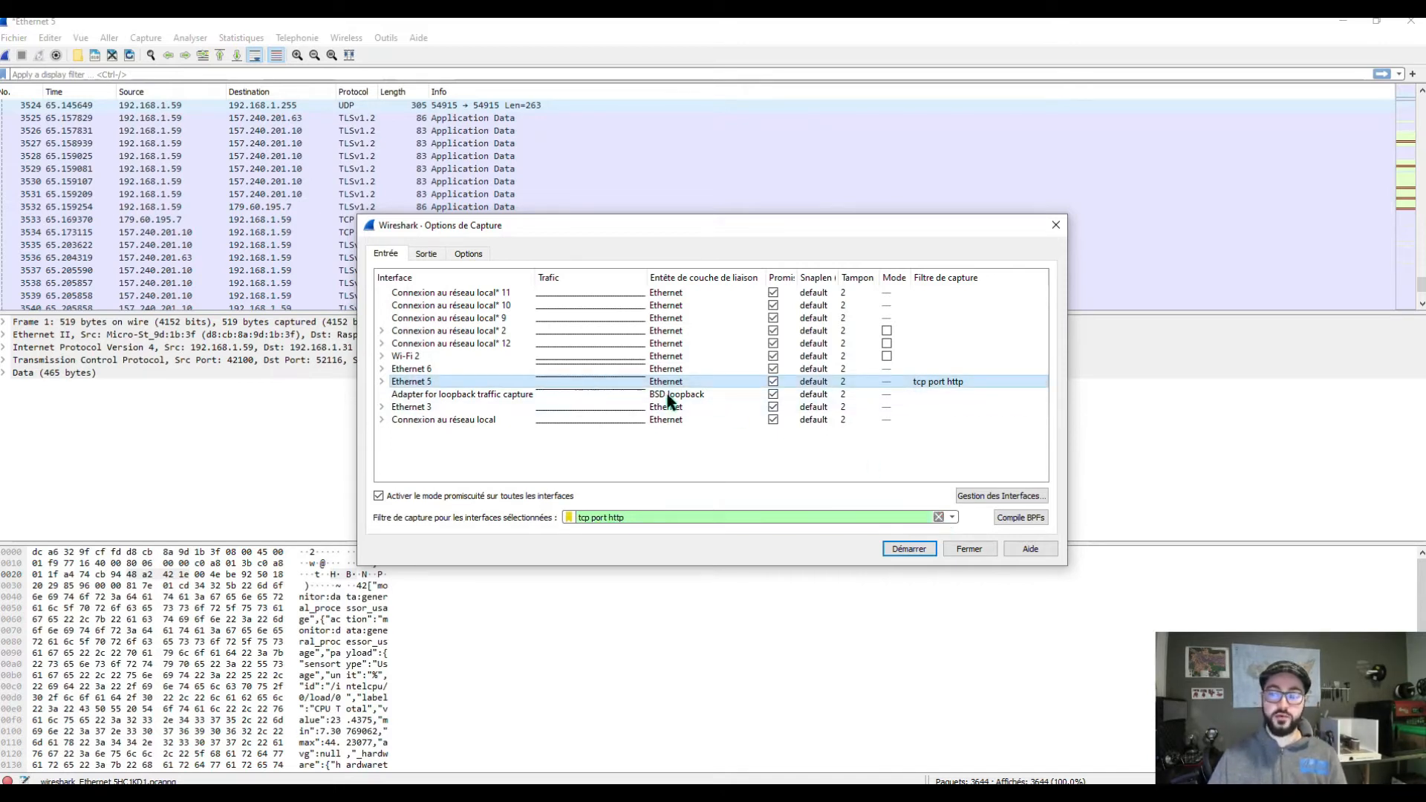
click(961, 547)
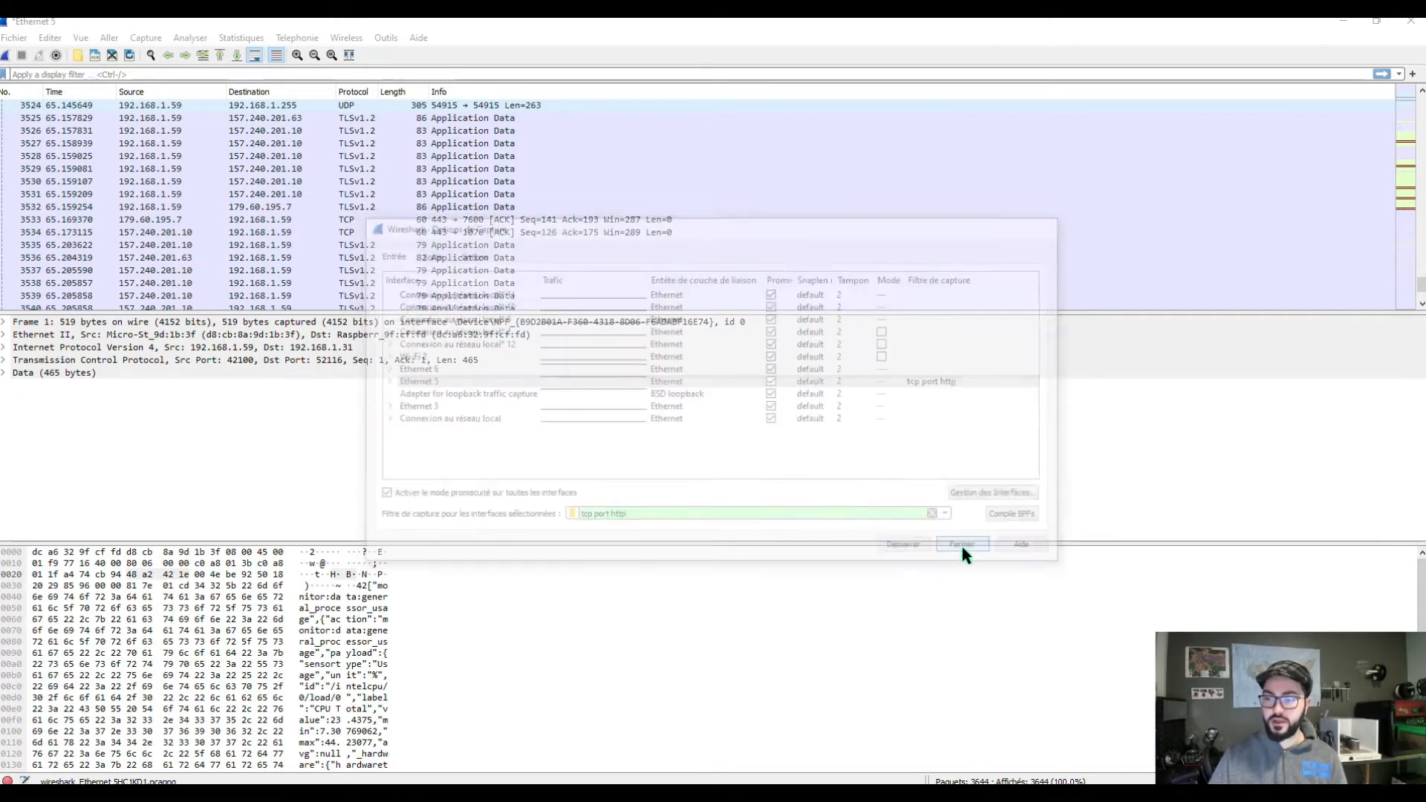
Step: Apply the display filter "http" to the captured packets
click(24, 76)
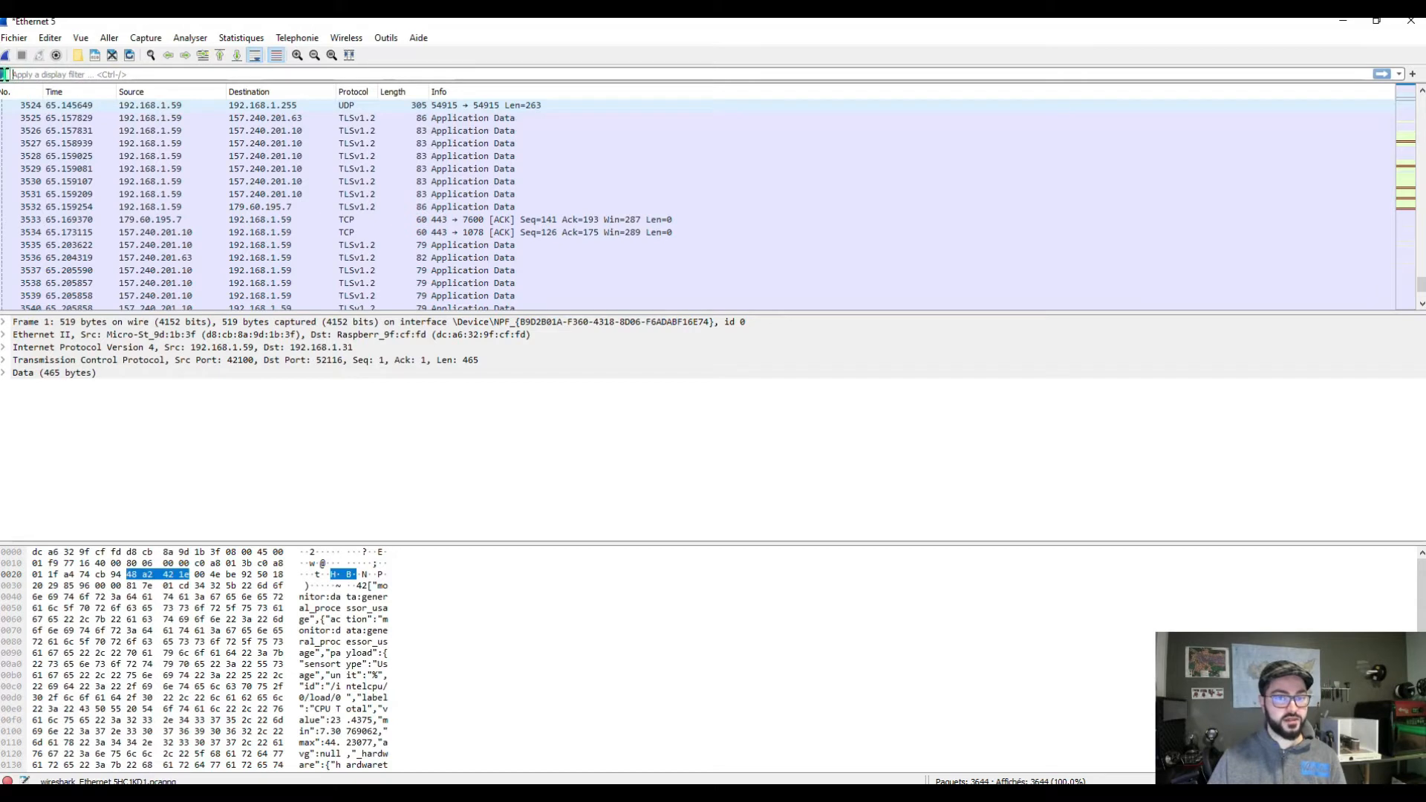
text(http)
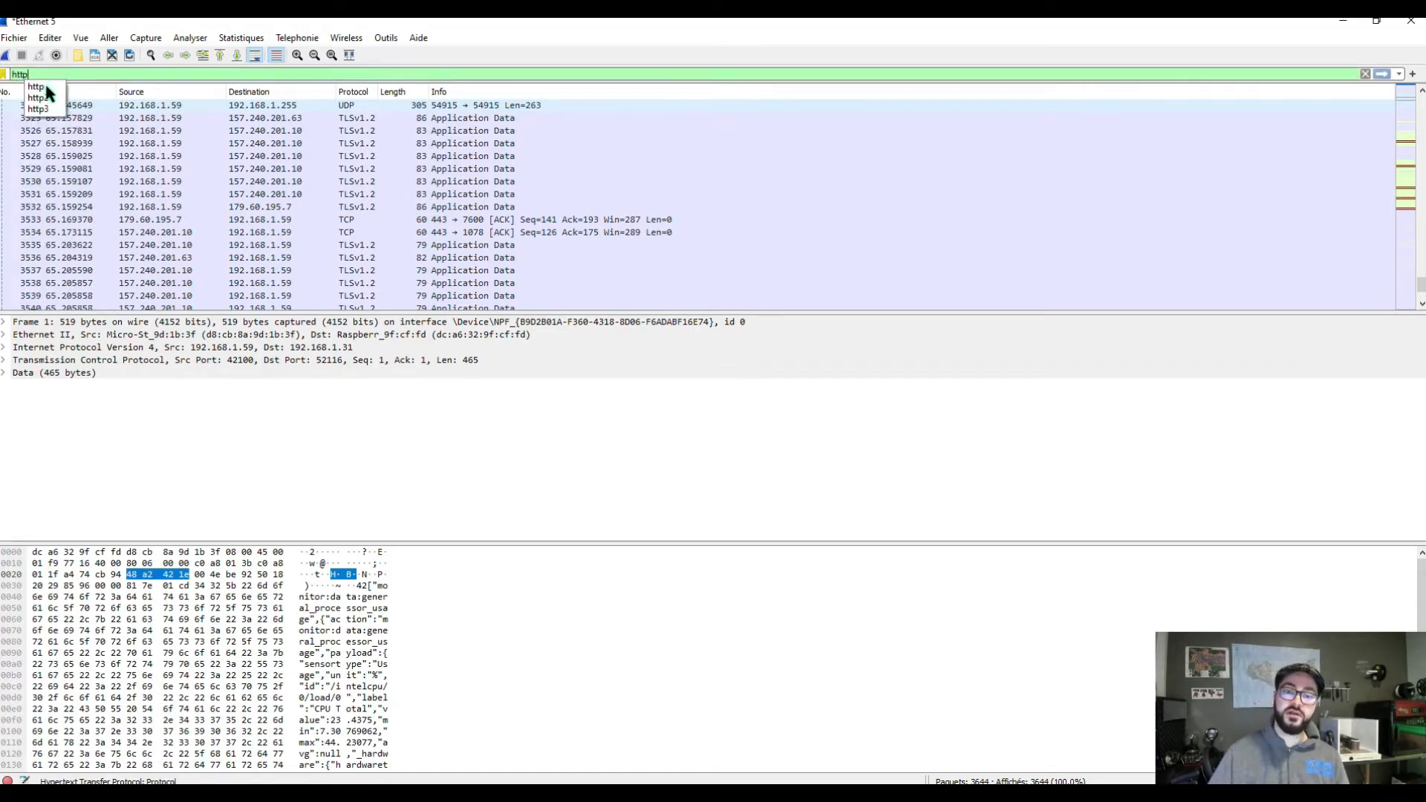
click(45, 86)
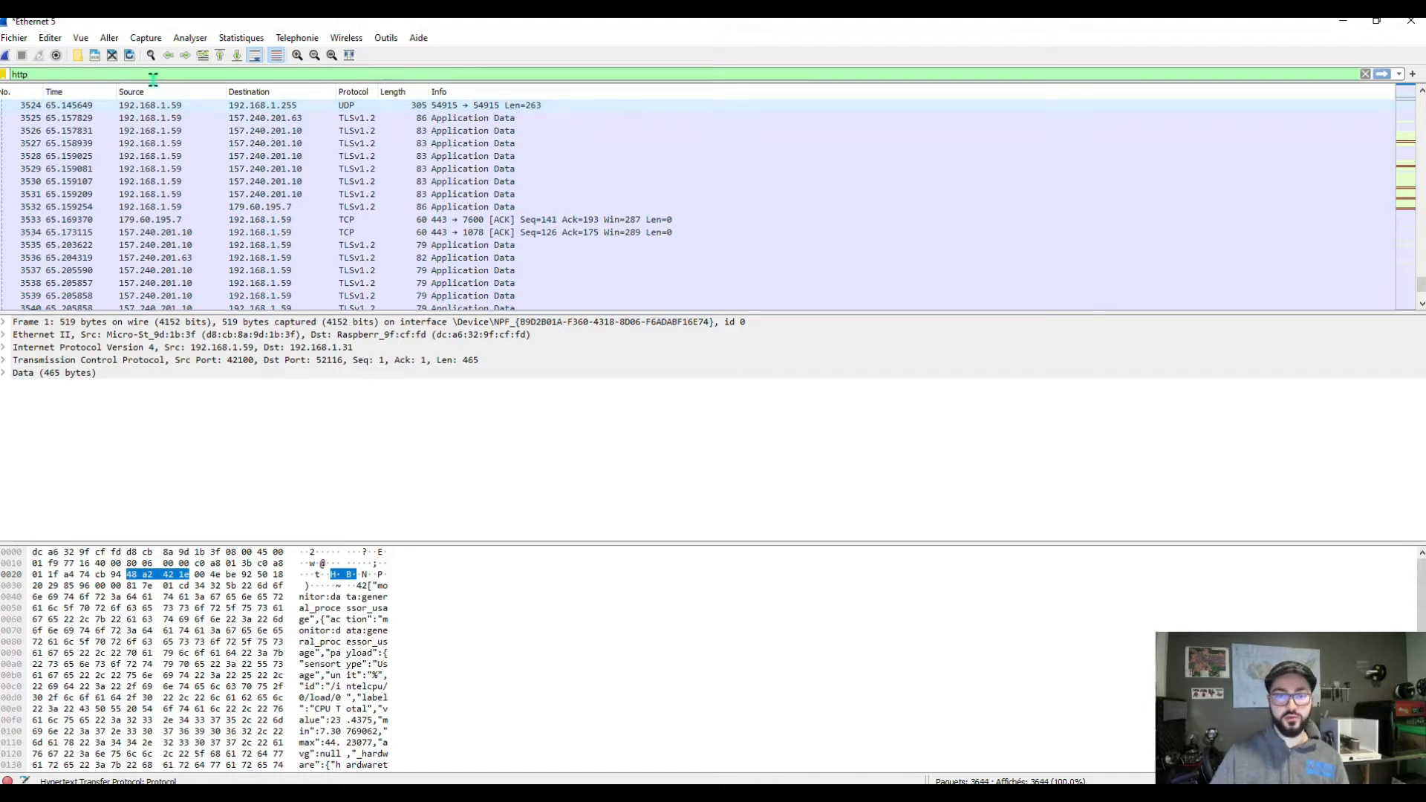
key(Return)
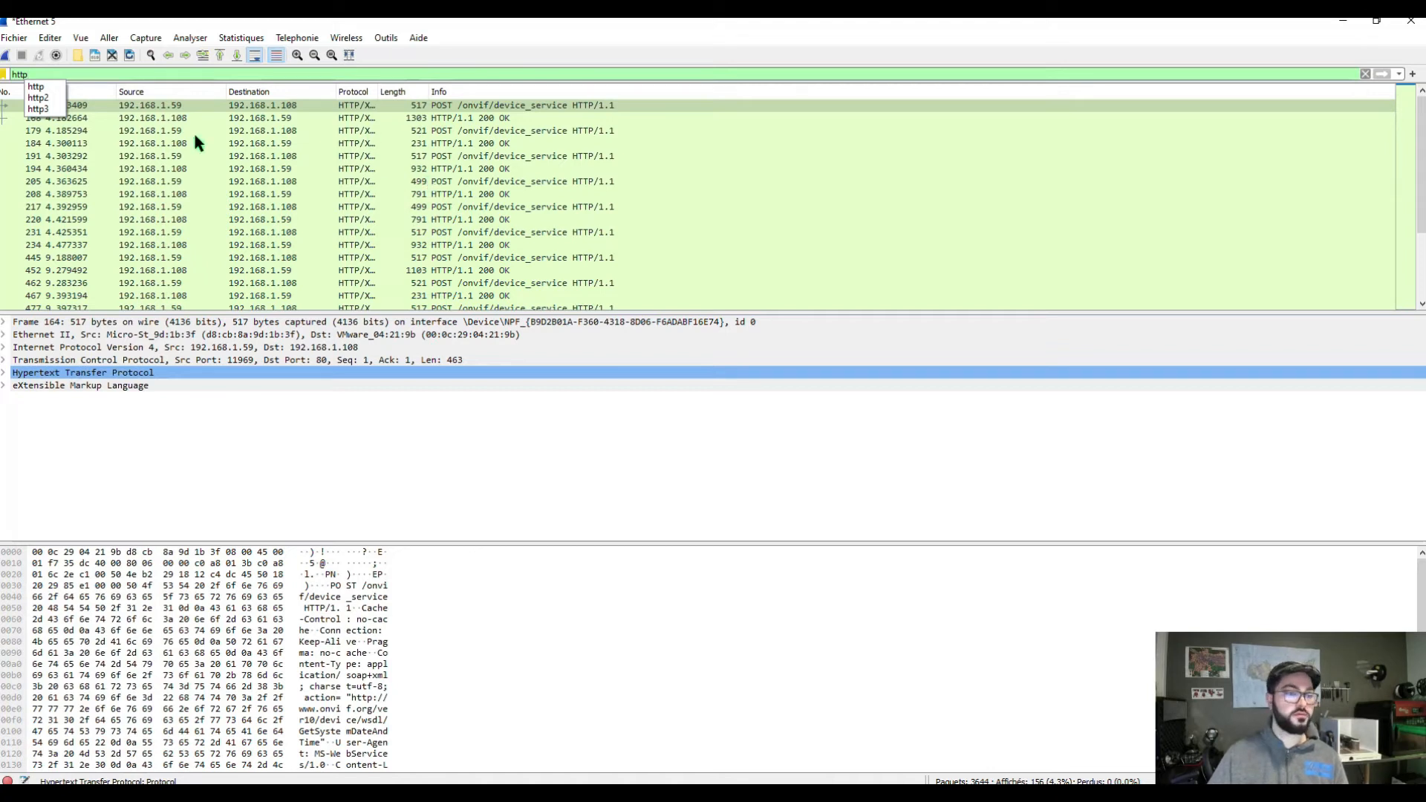
Step: Replace the display filter with "arp" and look through the ARP packets
click(38, 74)
key(ctrl+a)
text(arp)
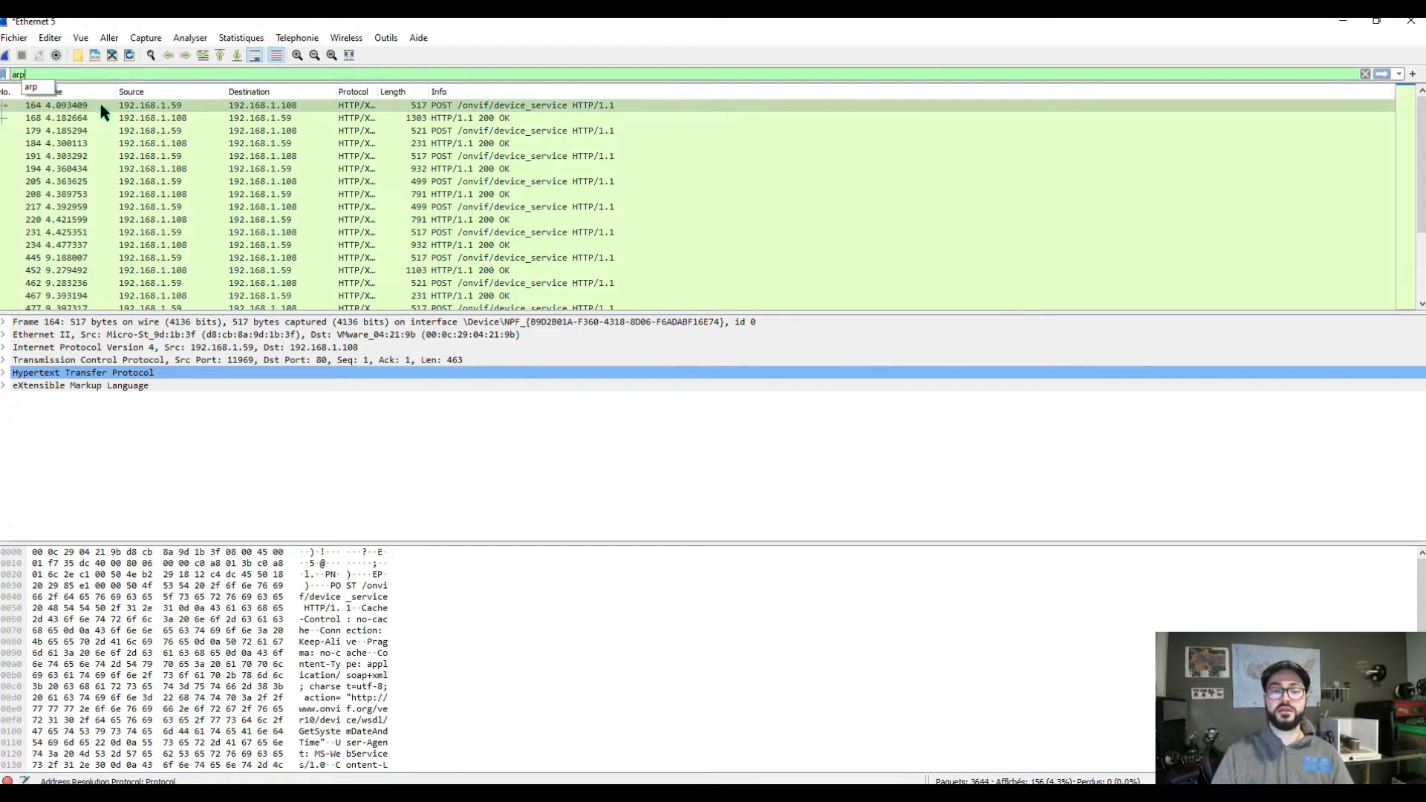
key(Return)
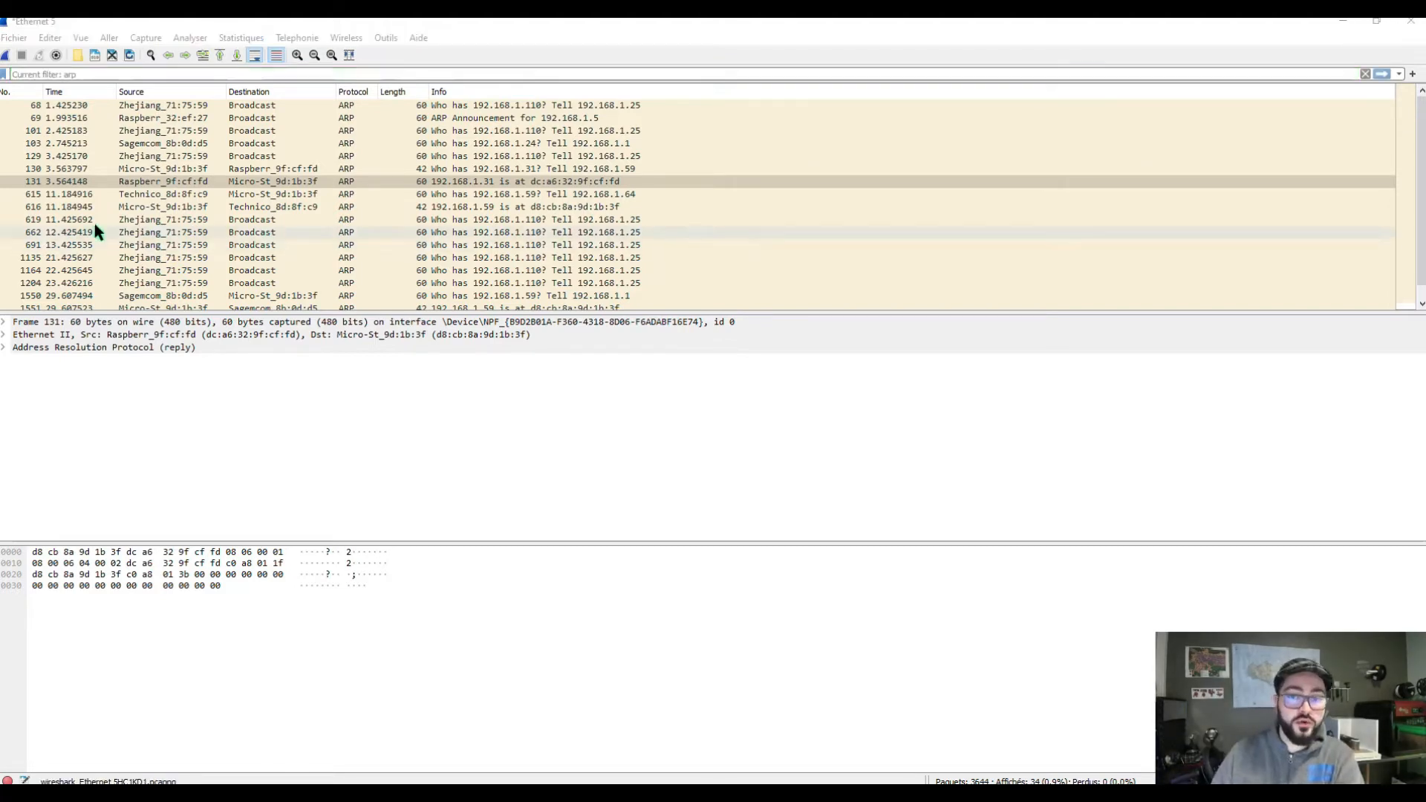
scroll(253, 239, down, 4)
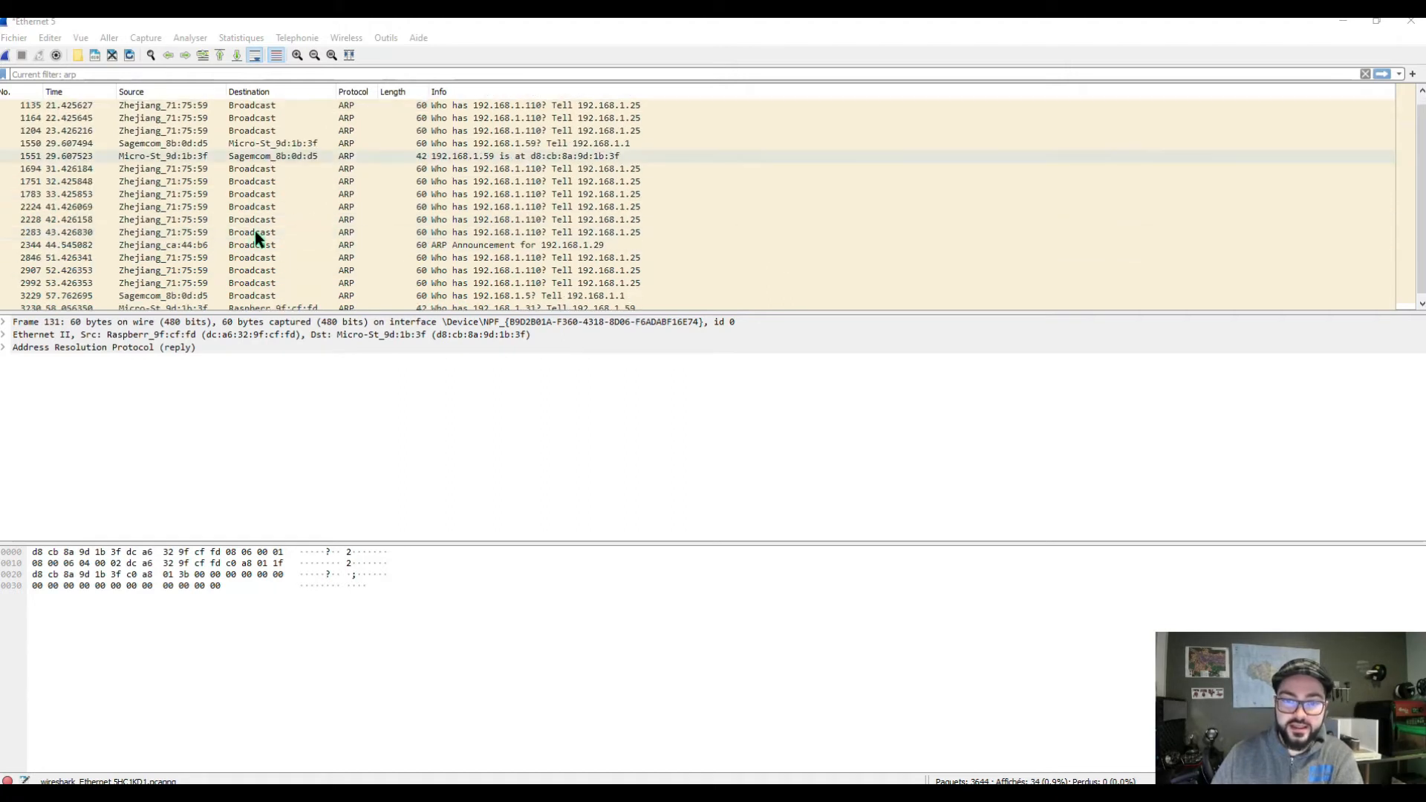
scroll(256, 239, up, 3)
Step: Switch the display filter from ARP back to "http"
click(99, 75)
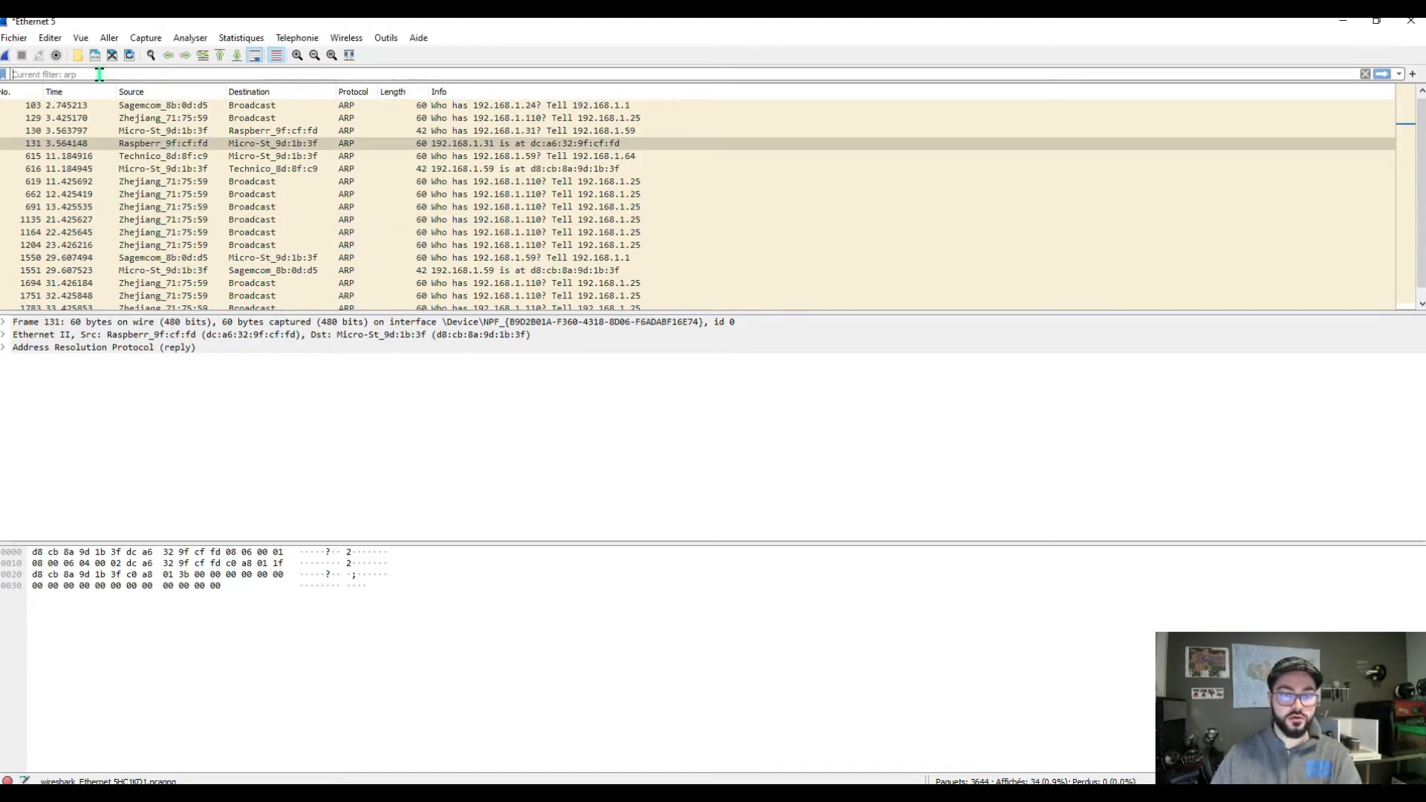
text(http)
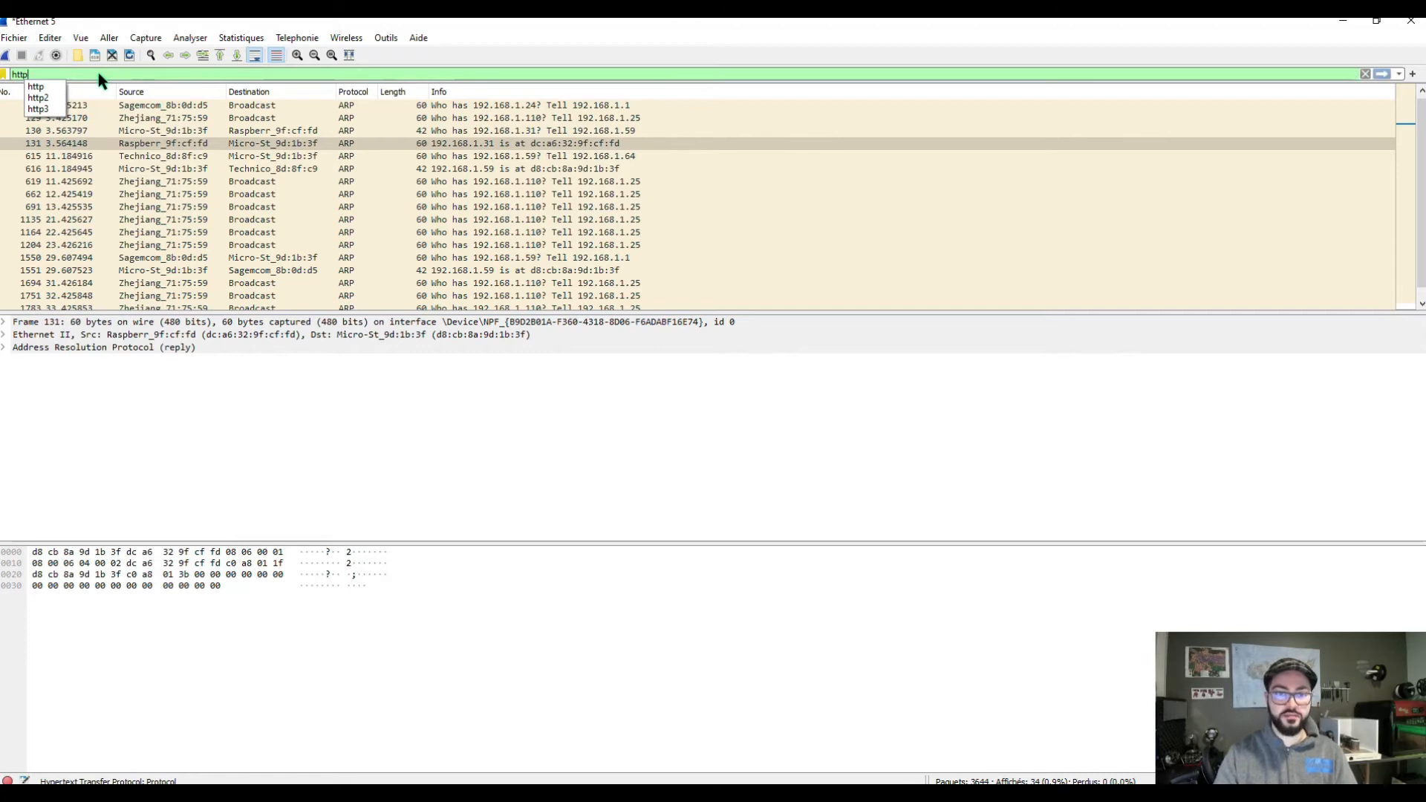
key(Return)
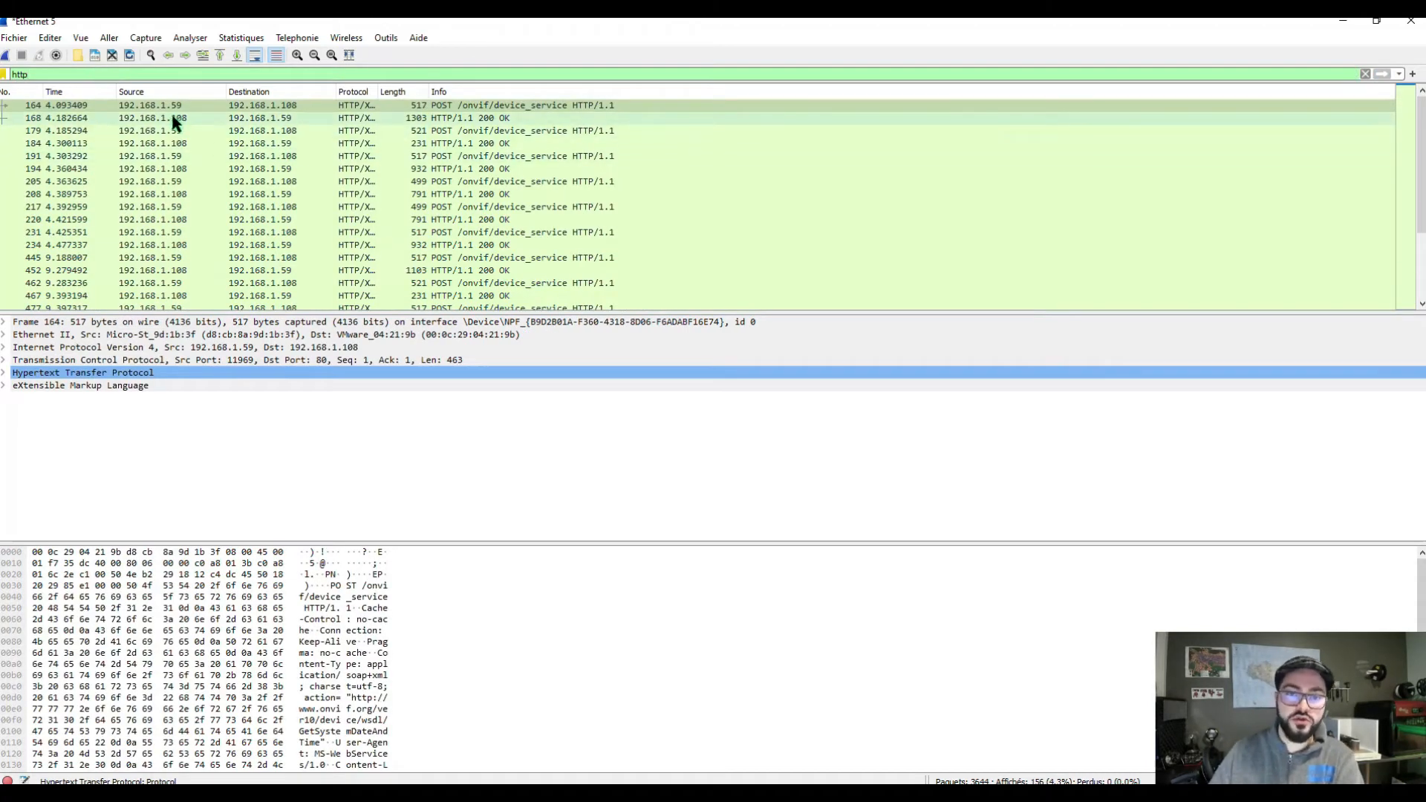
Step: Apply the predefined IPv4 exclusion display filter with its address changed, so that it reads "!(ip.addr == 192.168.1.108)"
click(3, 75)
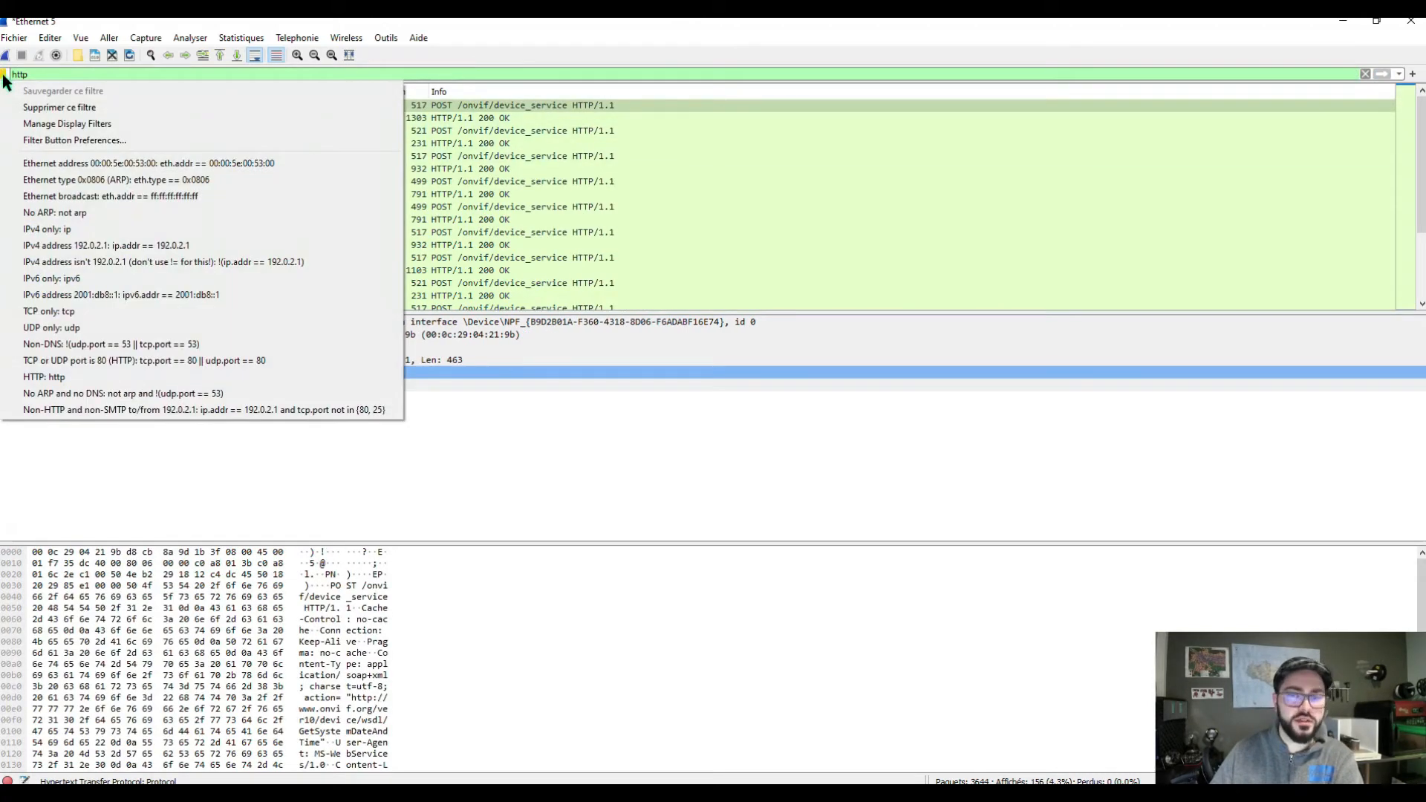
click(147, 263)
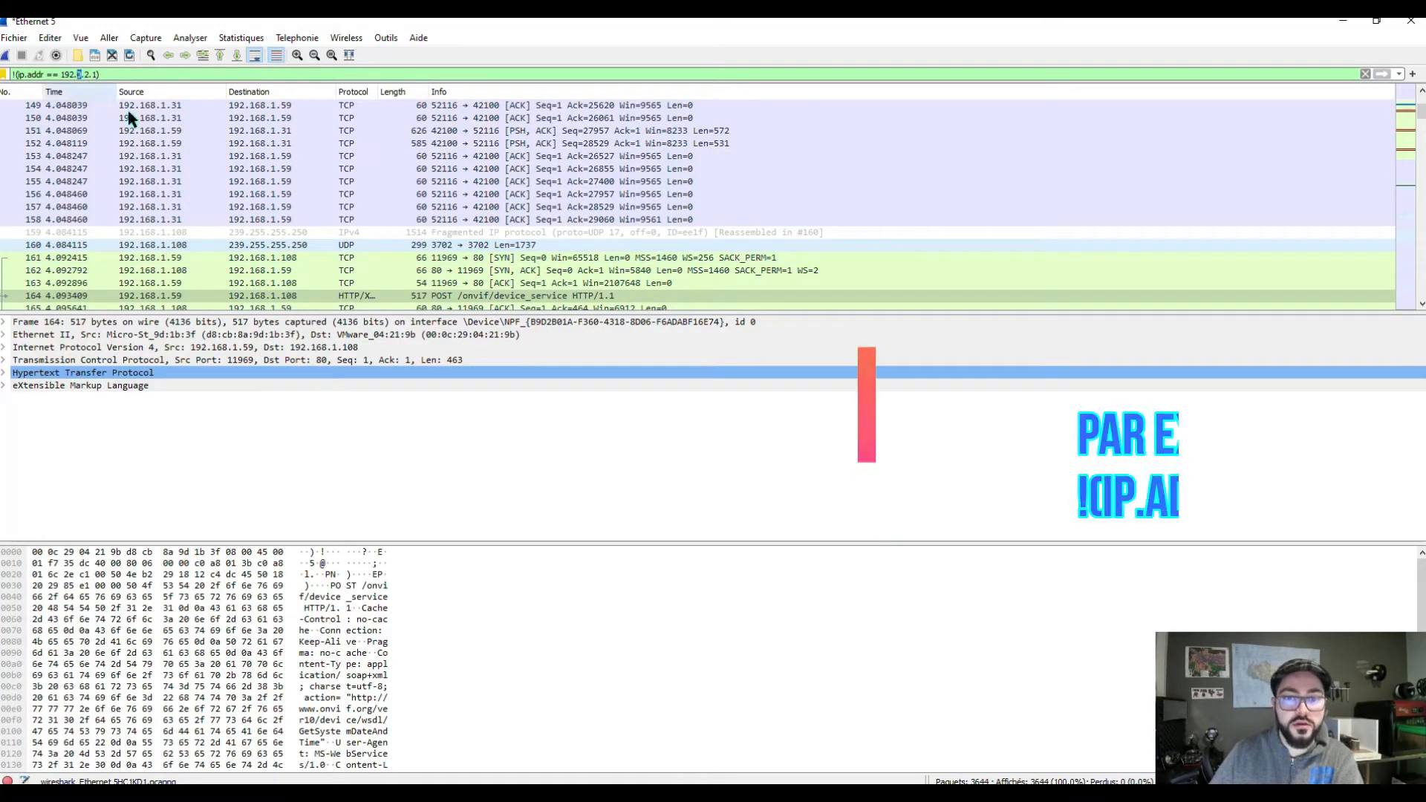
text(168.)
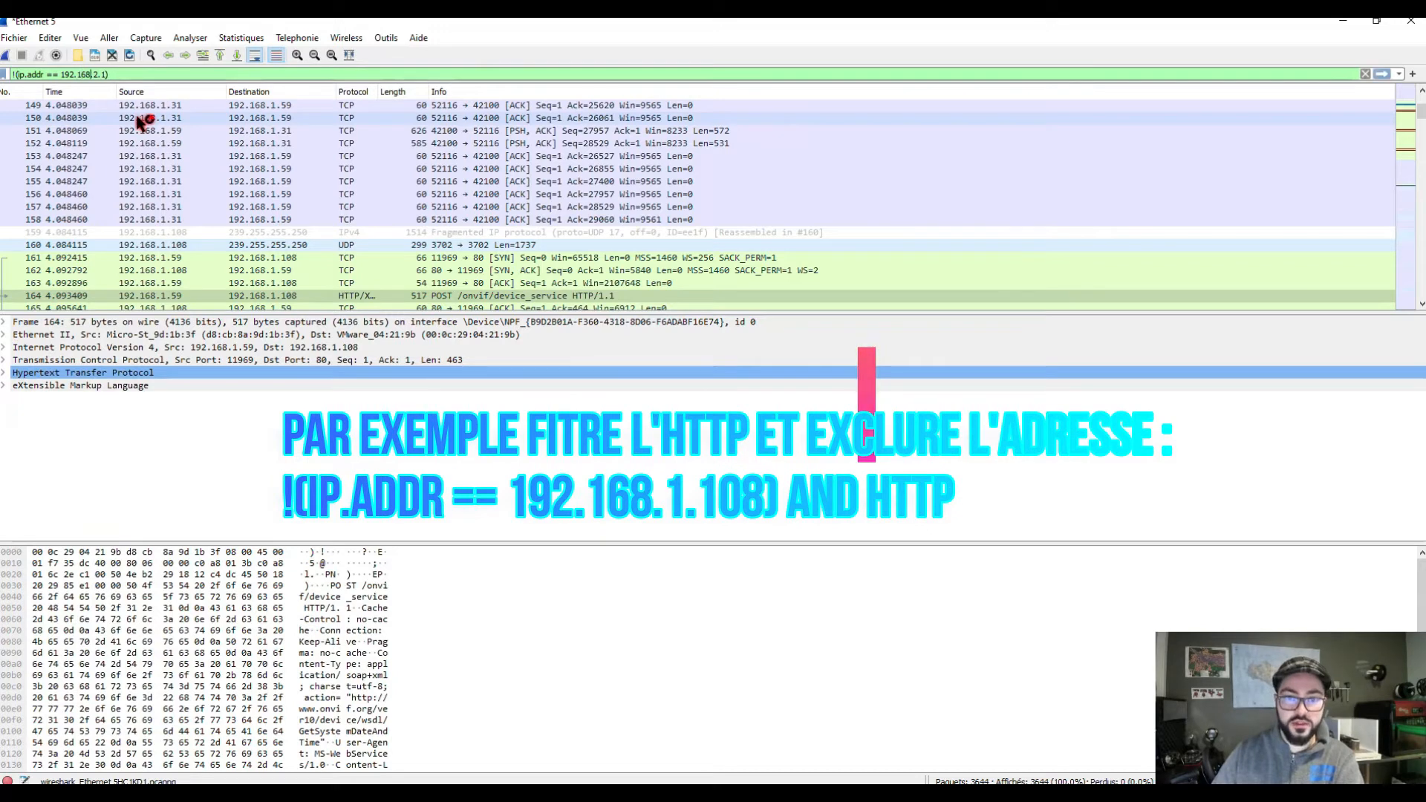
text(1.1)
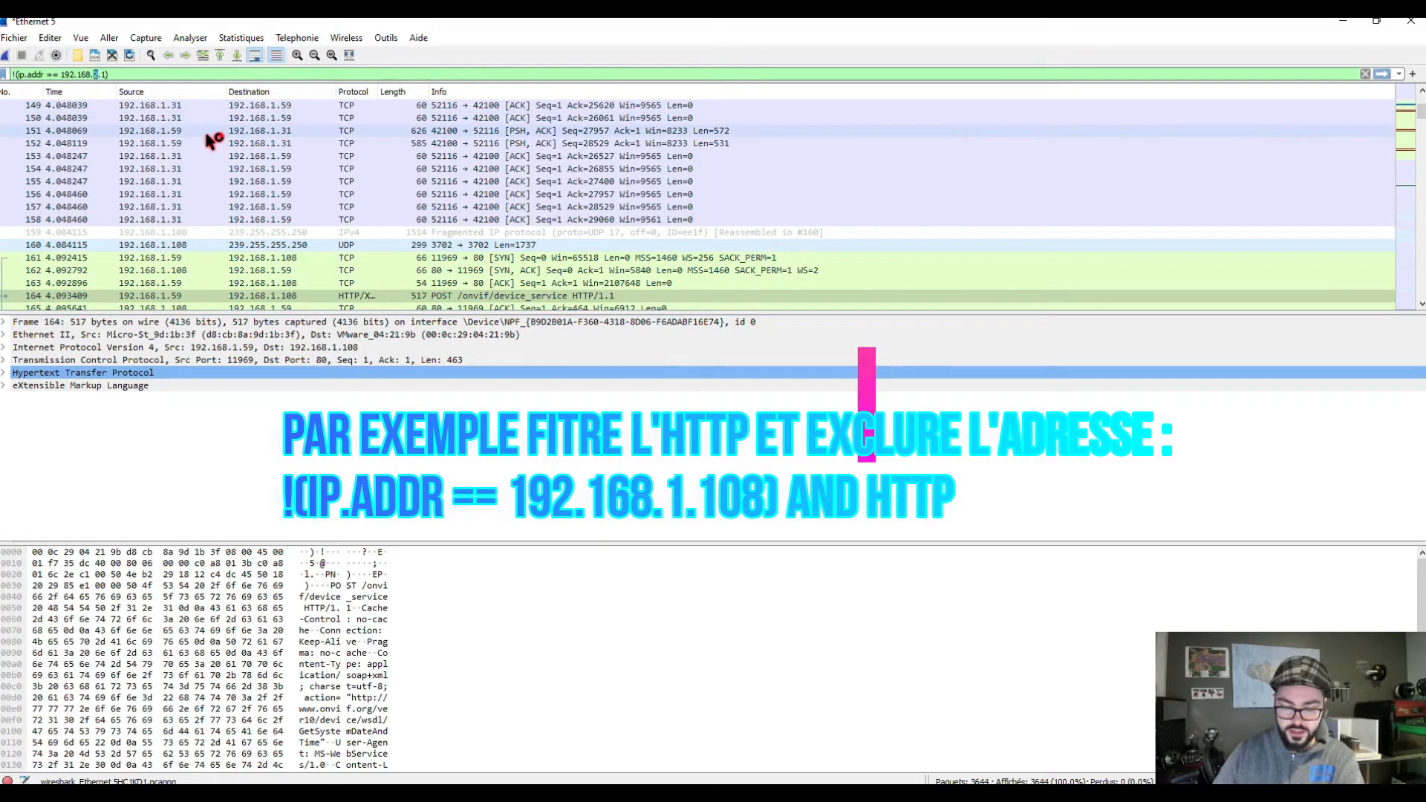
text(08)
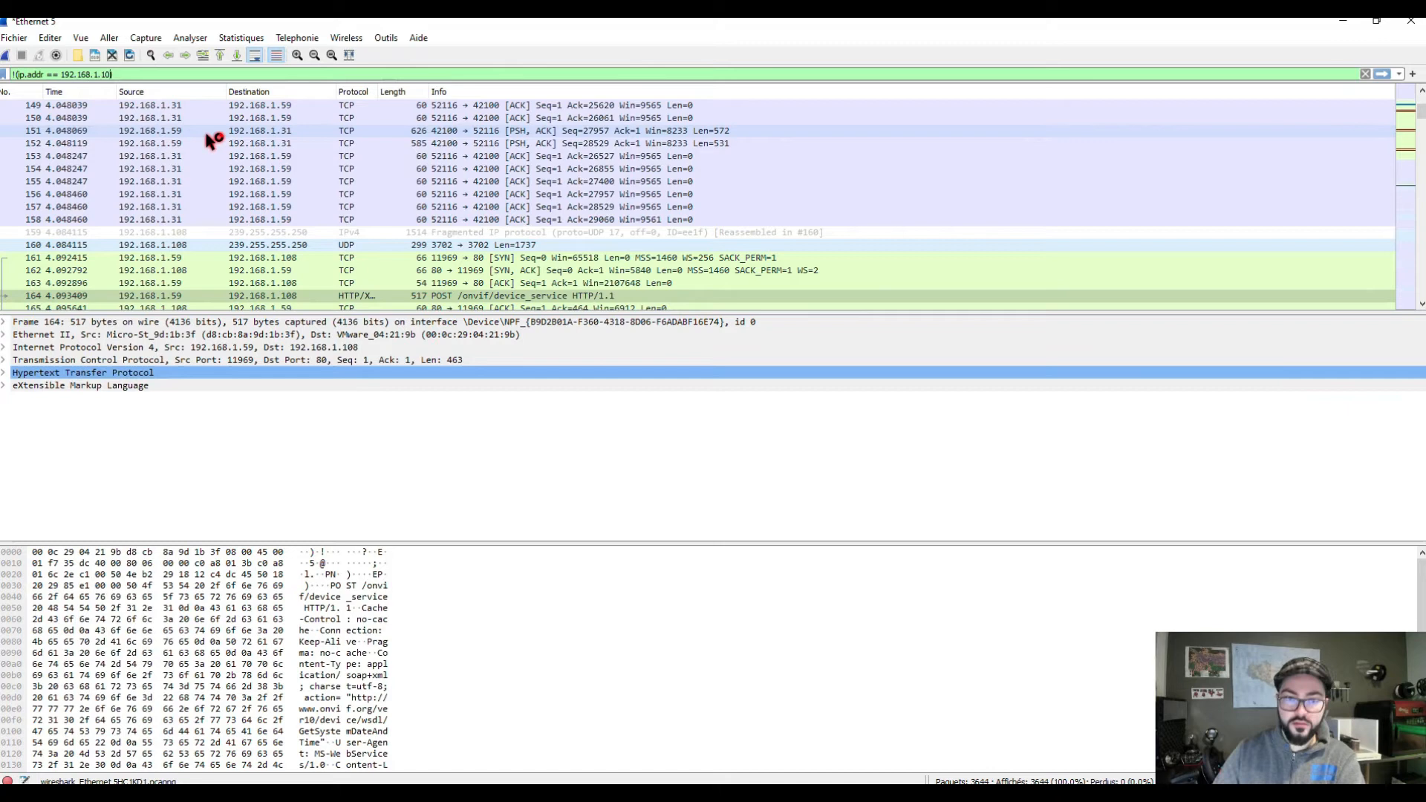
key(Return)
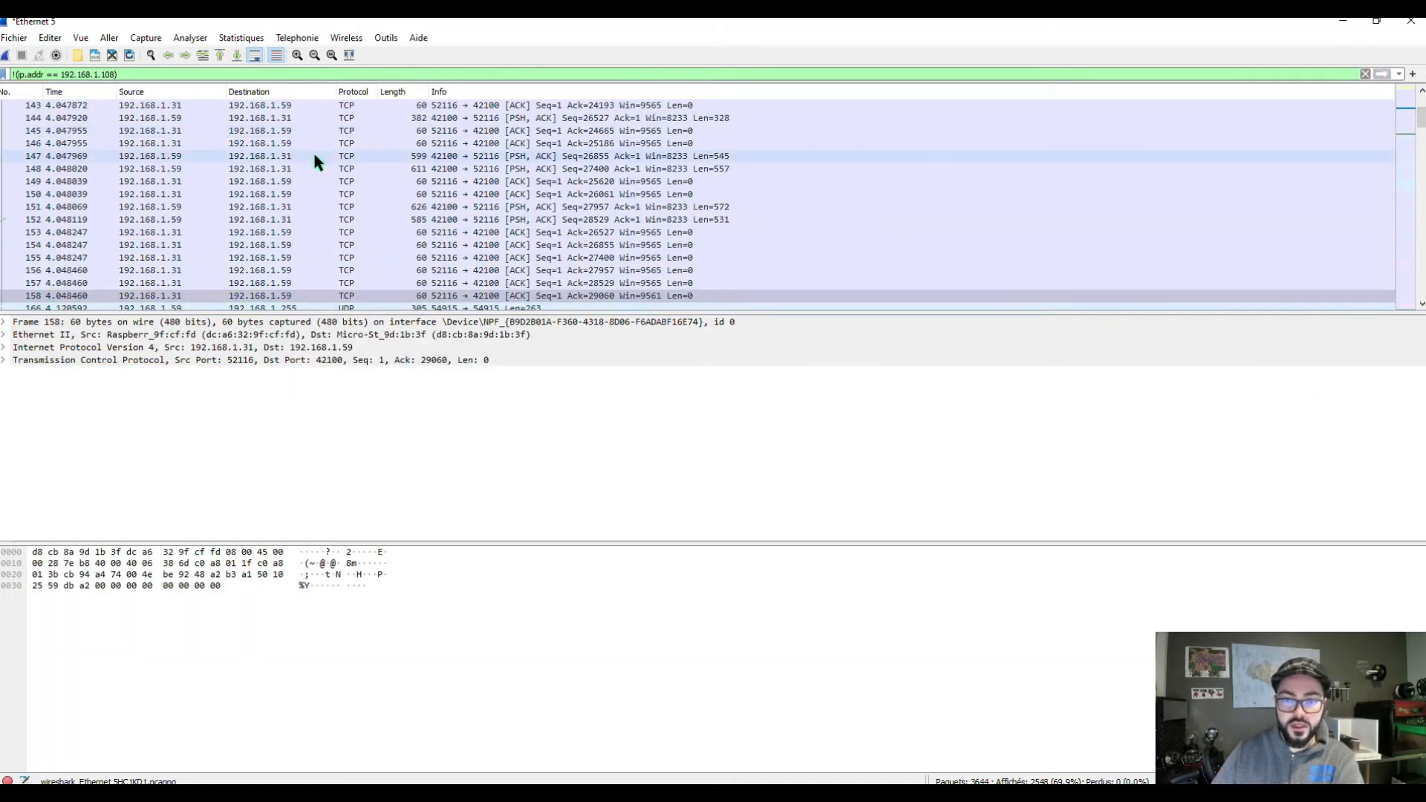
Step: Remove the negation from the display filter so it reads "(ip.addr == 192.168.1.108)", apply it and look through the matching packets
scroll(306, 185, down, 20)
scroll(308, 211, up, 20)
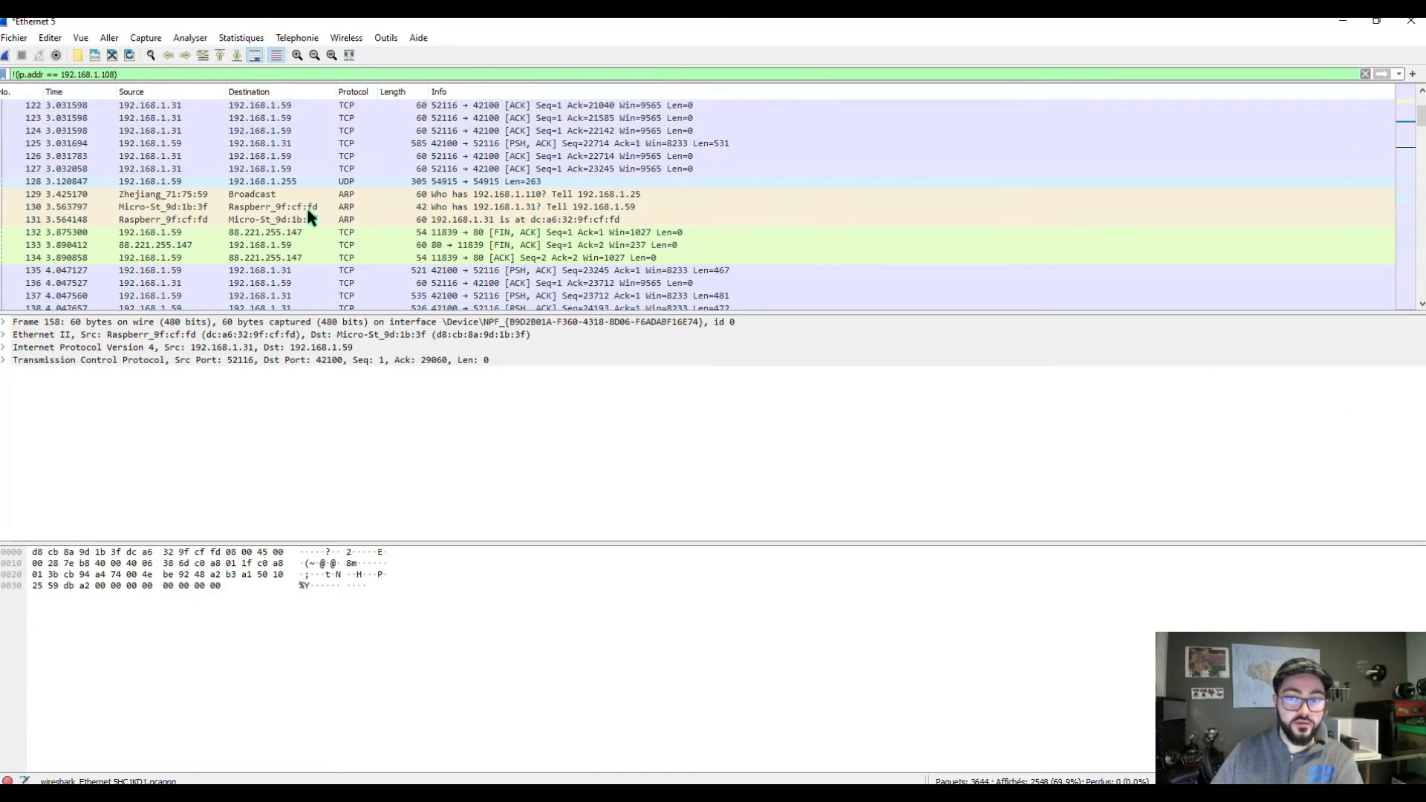
scroll(308, 212, up, 17)
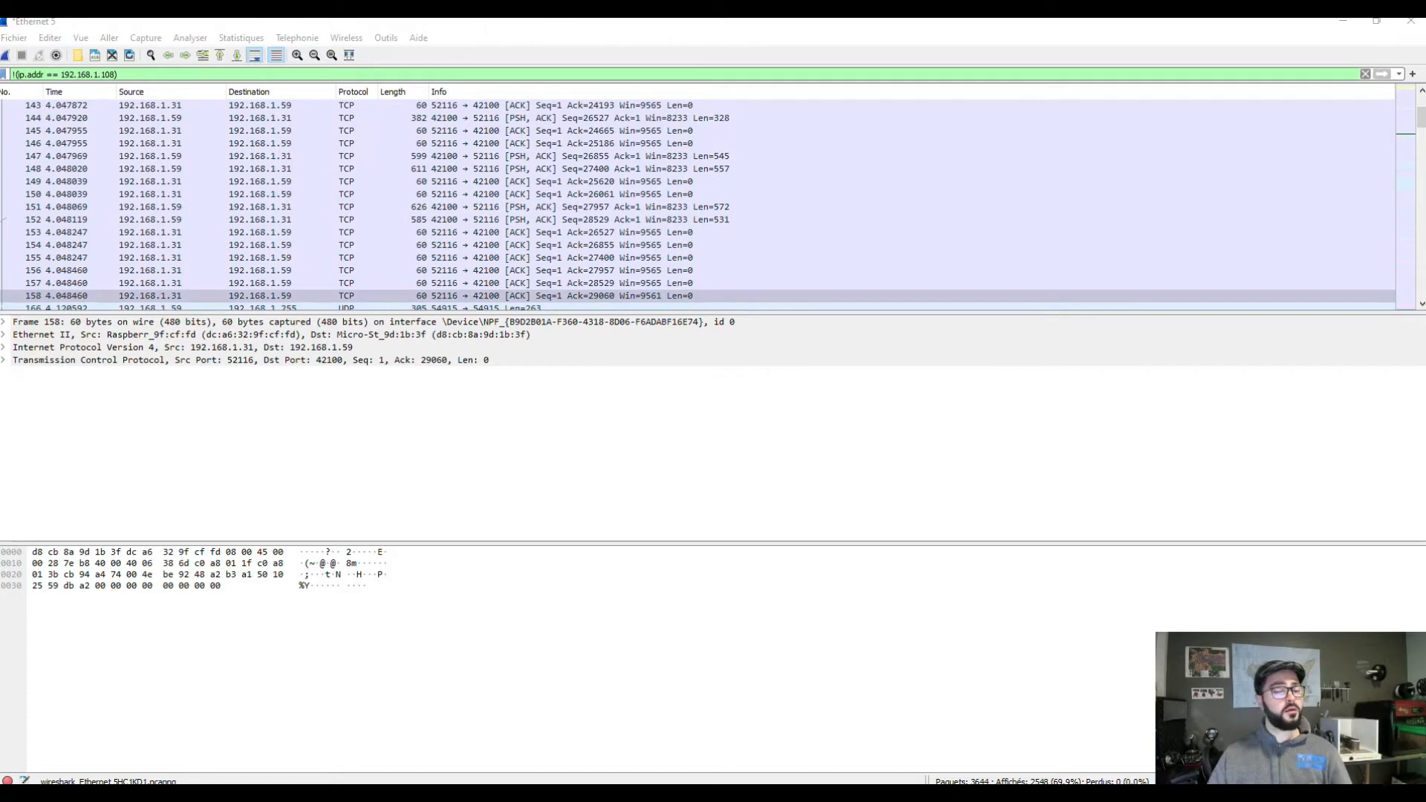
click(14, 75)
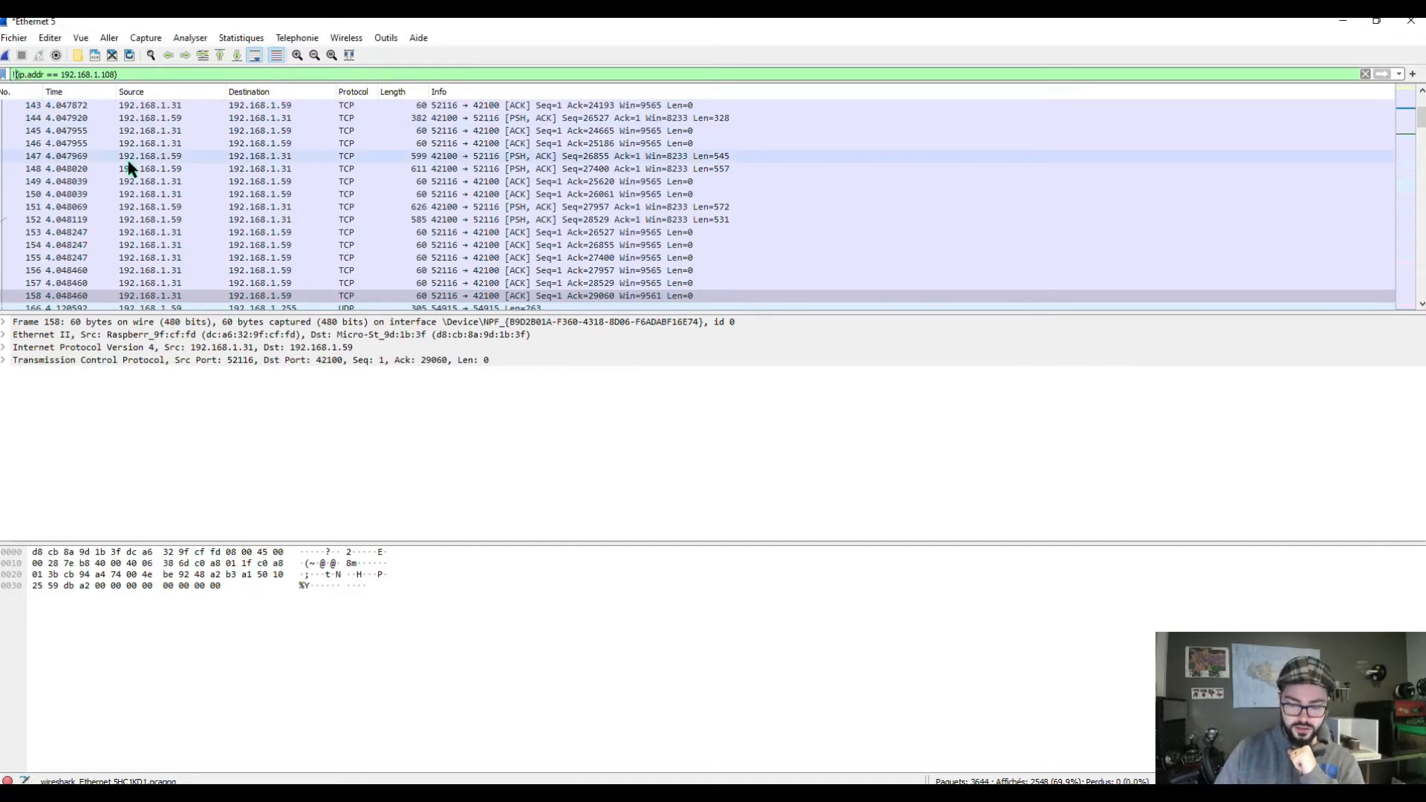
key(BackSpace)
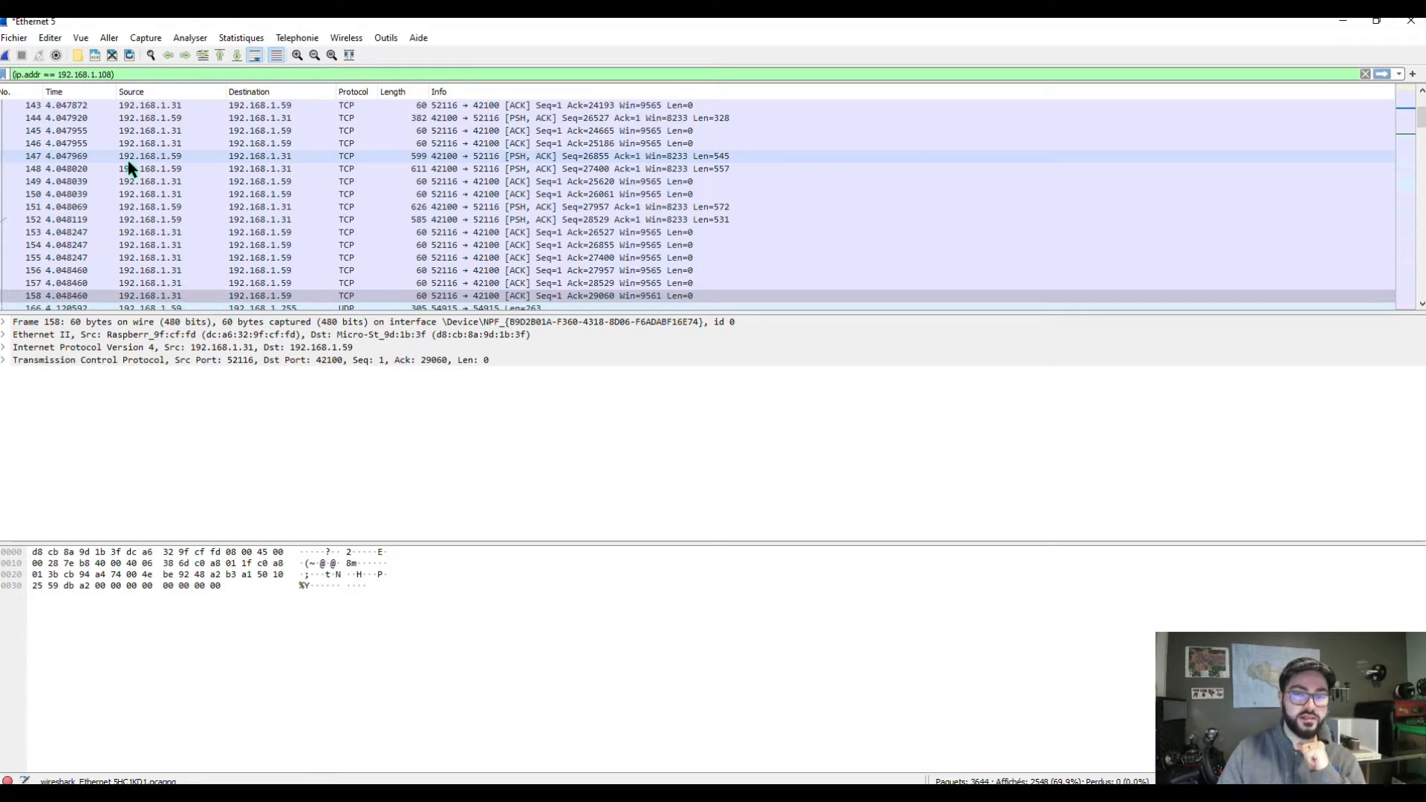
key(Return)
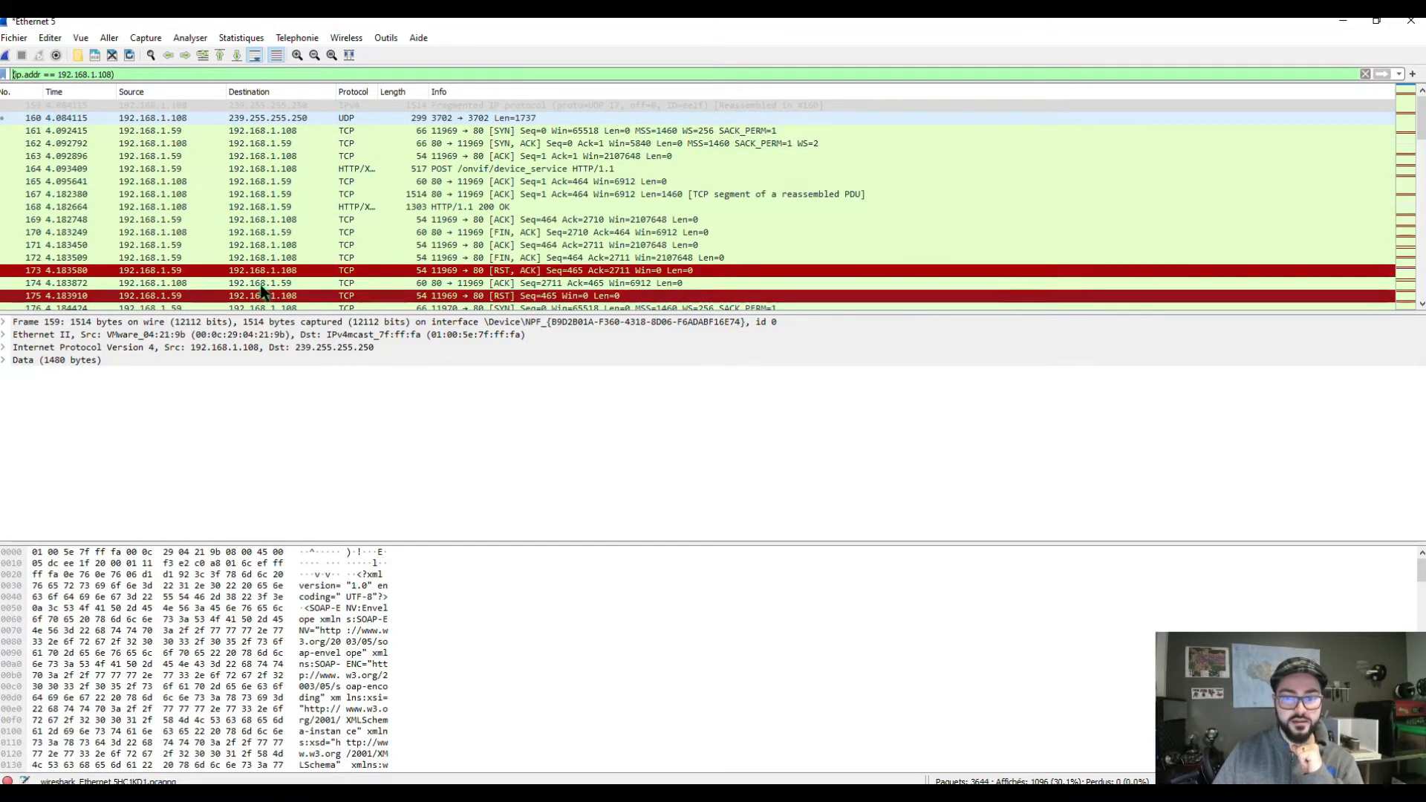
scroll(304, 257, down, 4)
scroll(304, 257, down, 8)
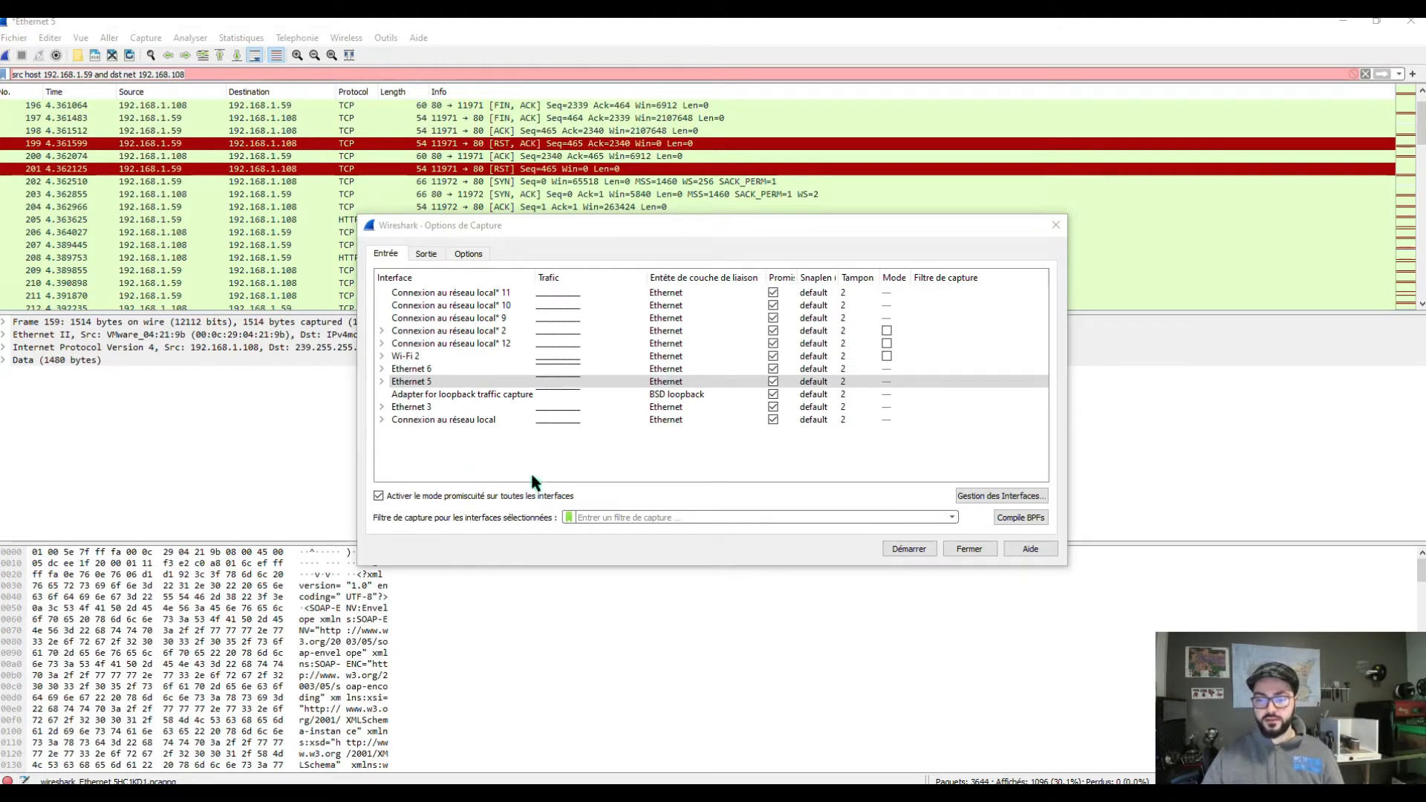
Step: Start a new Ethernet 5 capture with capture filter "src host 192.168.1.59 and dst net 192.168.1.108", without saving the existing packets
click(594, 520)
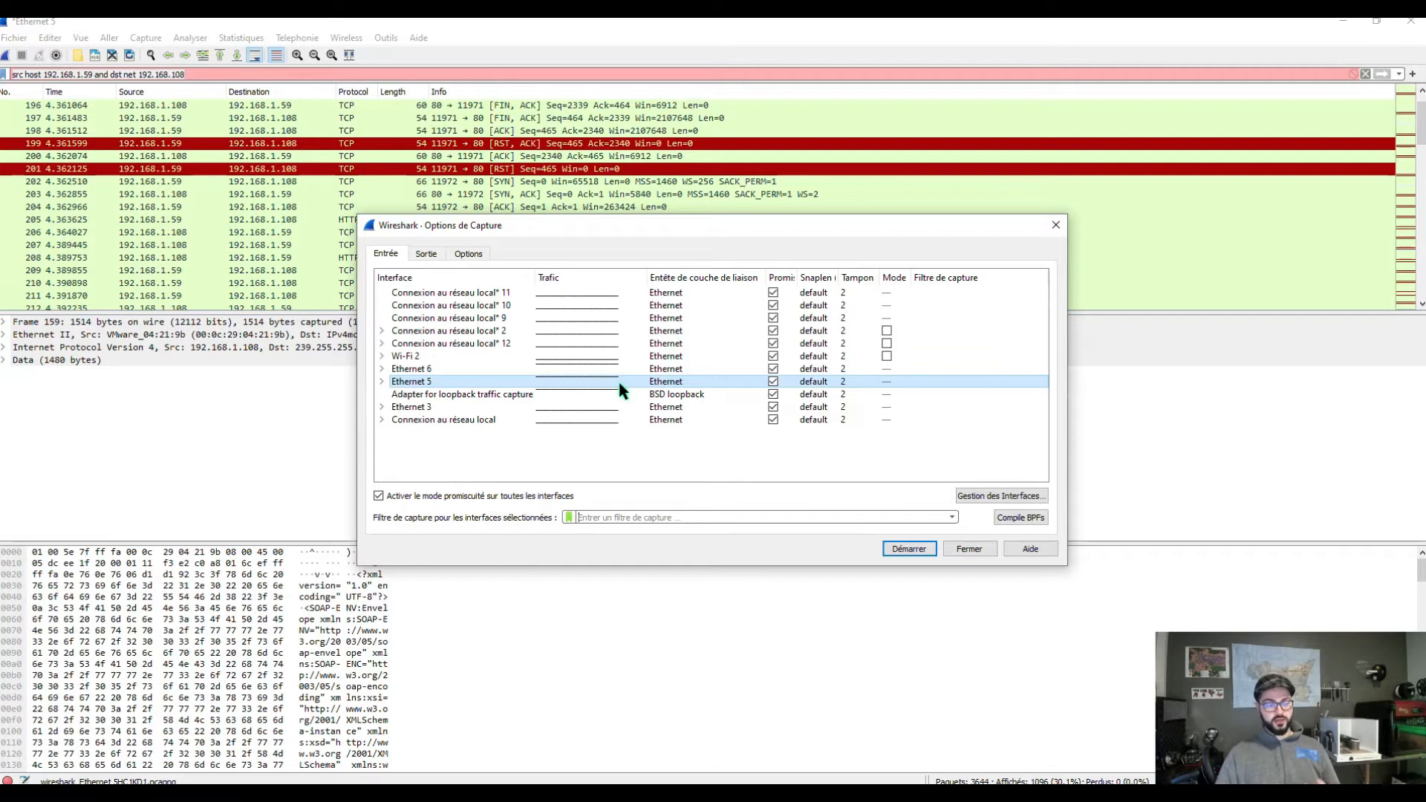
click(611, 517)
text(src host 192.168.1.59 and dst net 192.168.108)
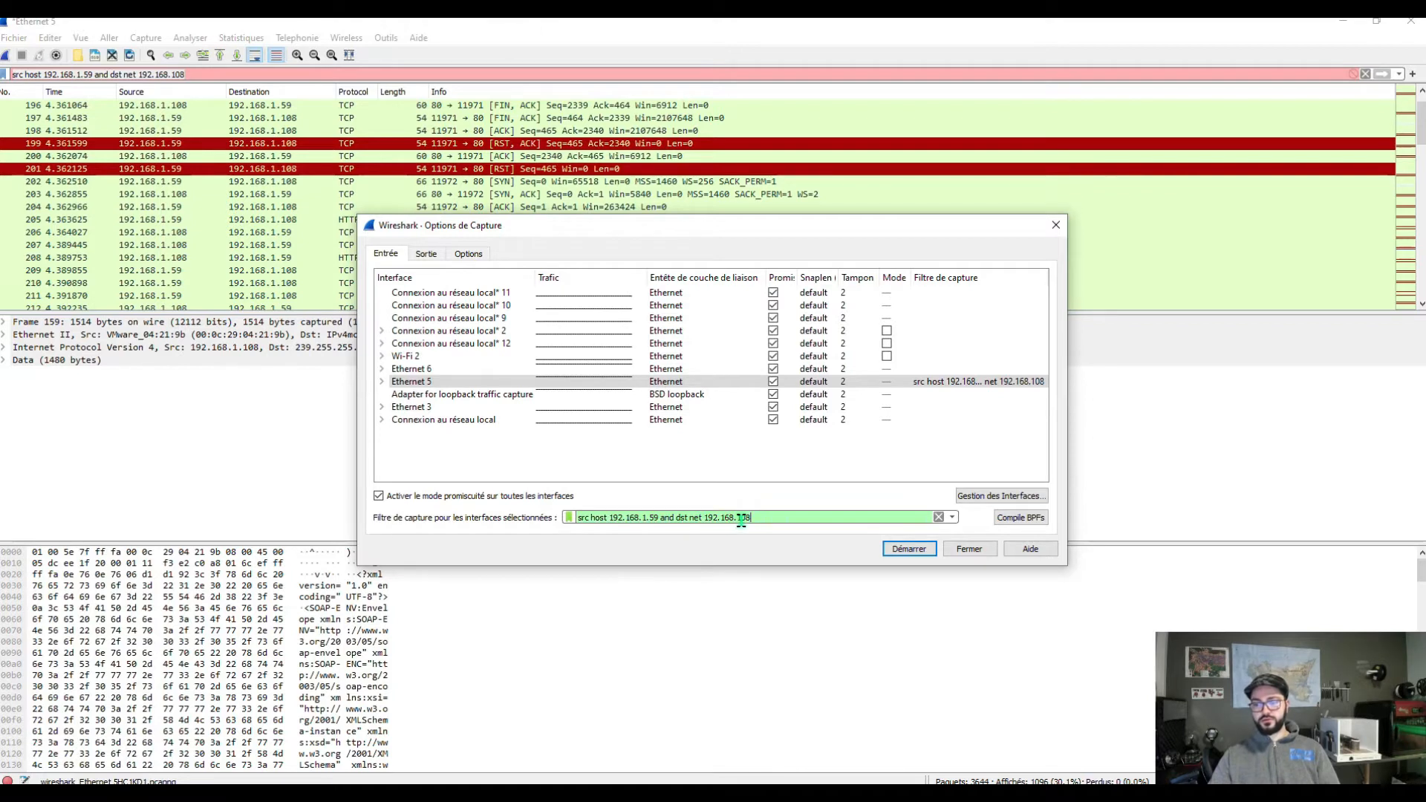
text(1.)
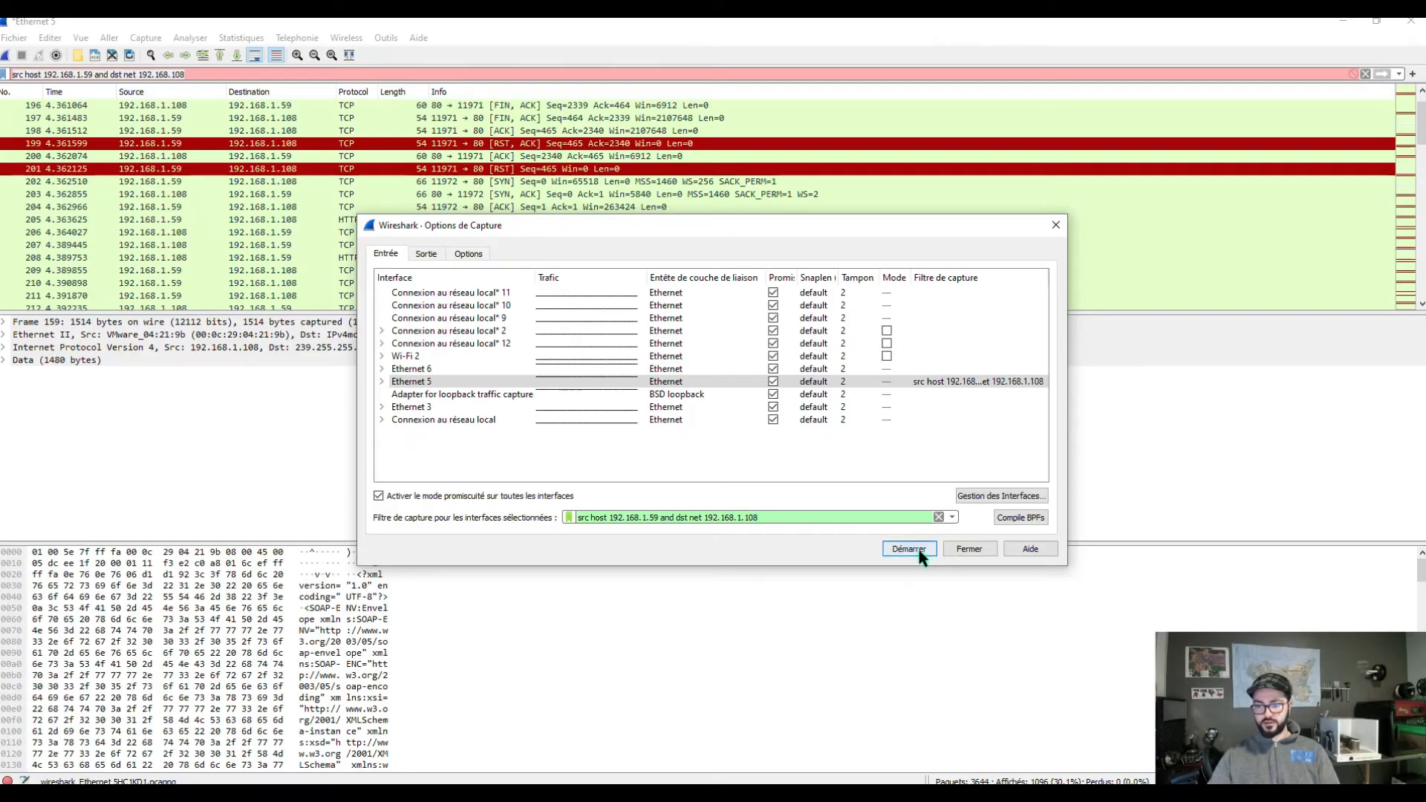
click(908, 549)
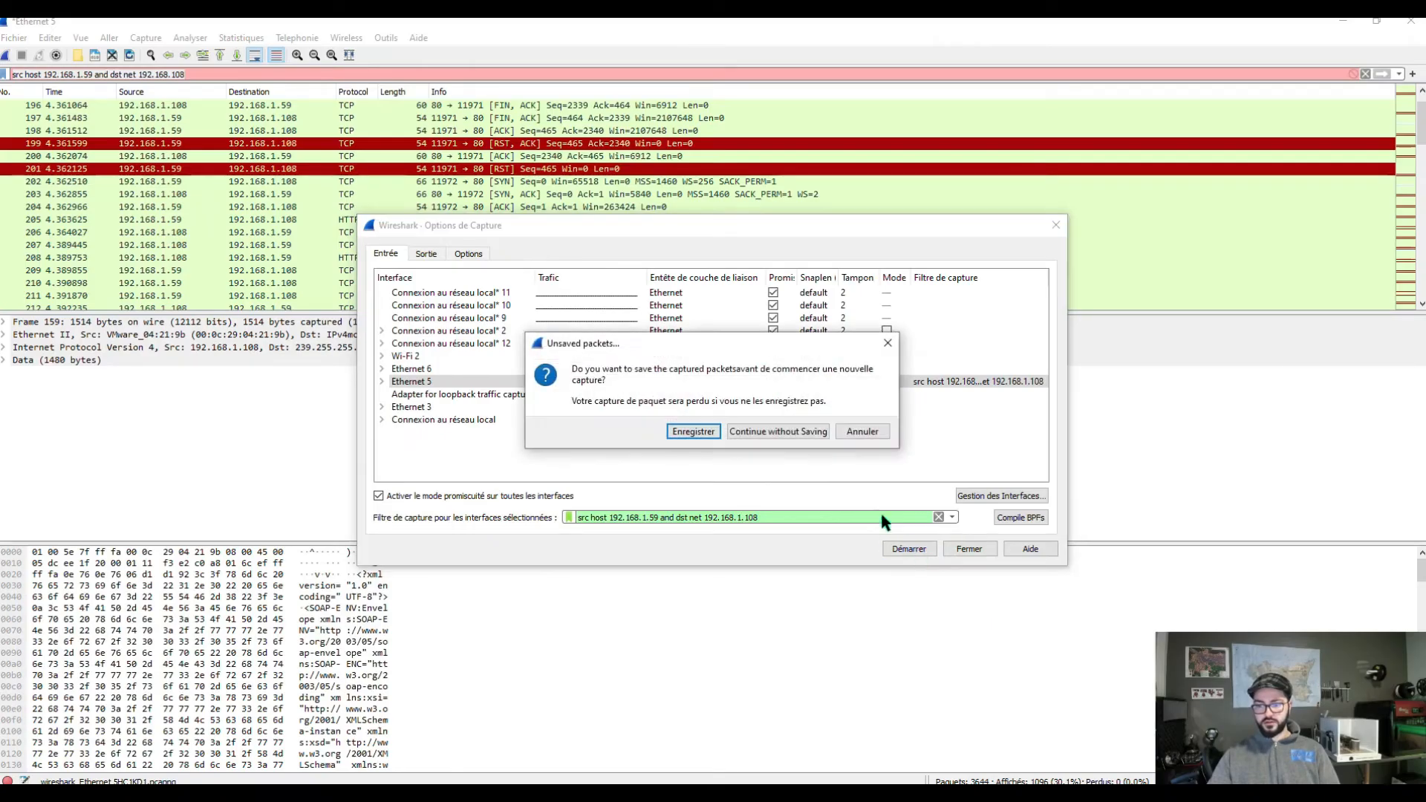
click(751, 437)
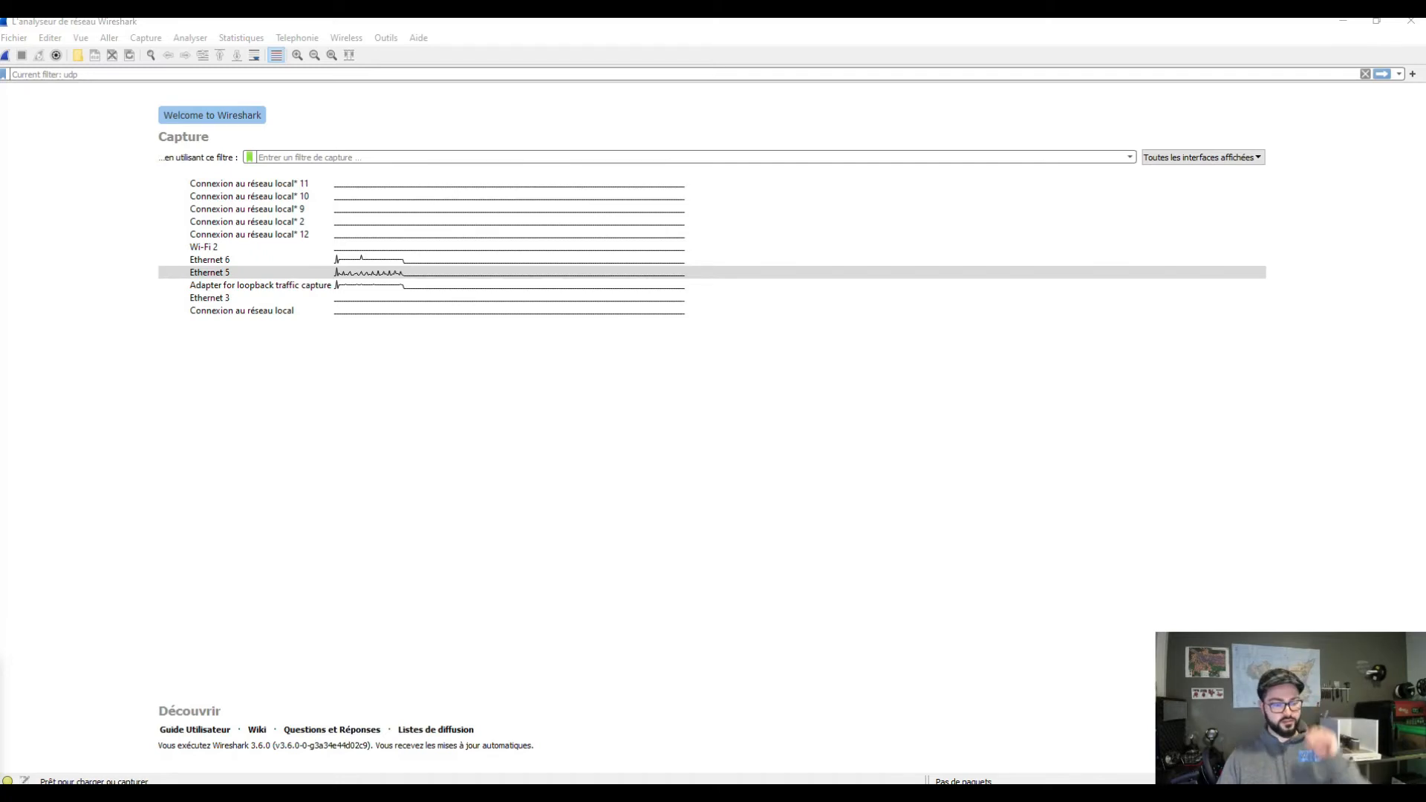
Step: Set the capture filter to "ip or tcp or udp or arp" and start capturing on Ethernet 5
click(340, 272)
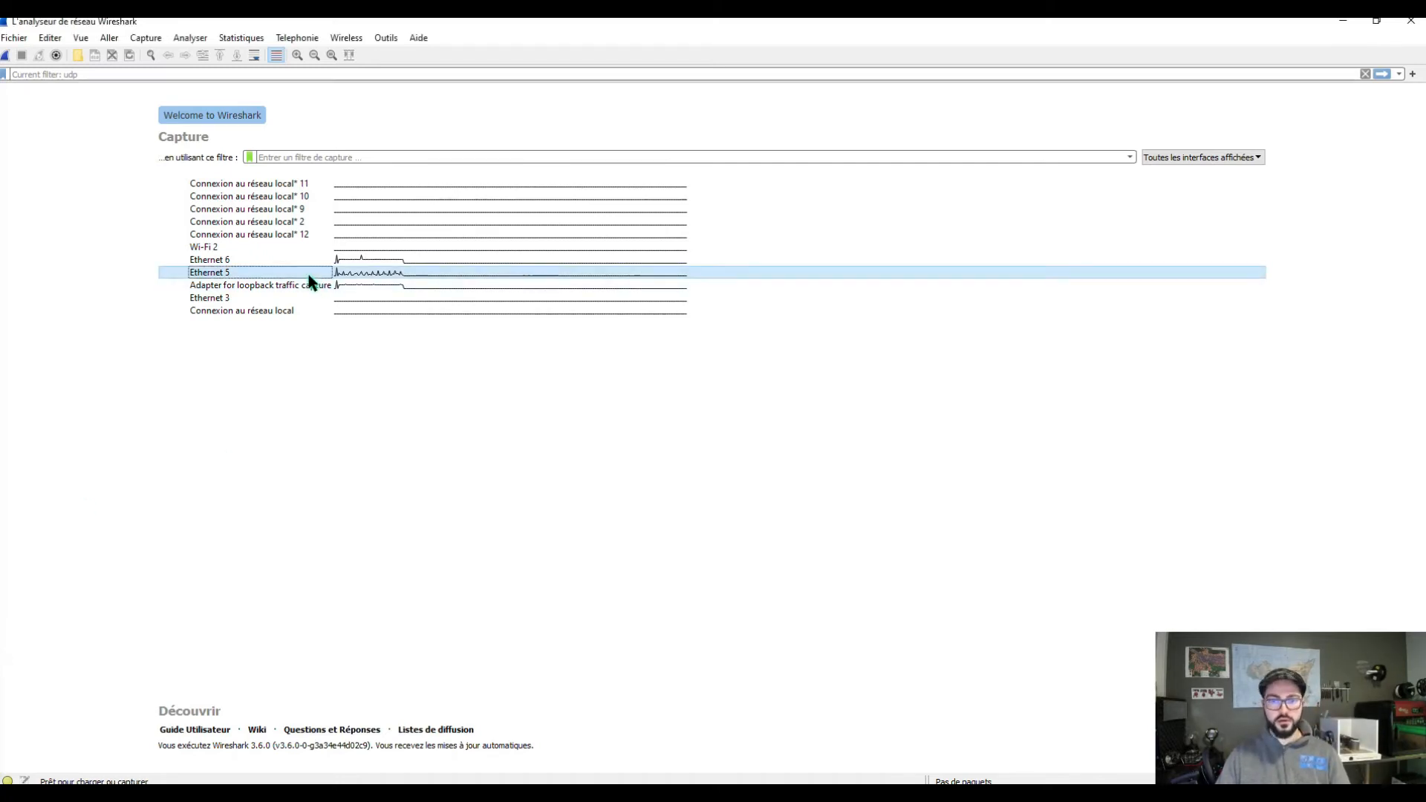
click(314, 158)
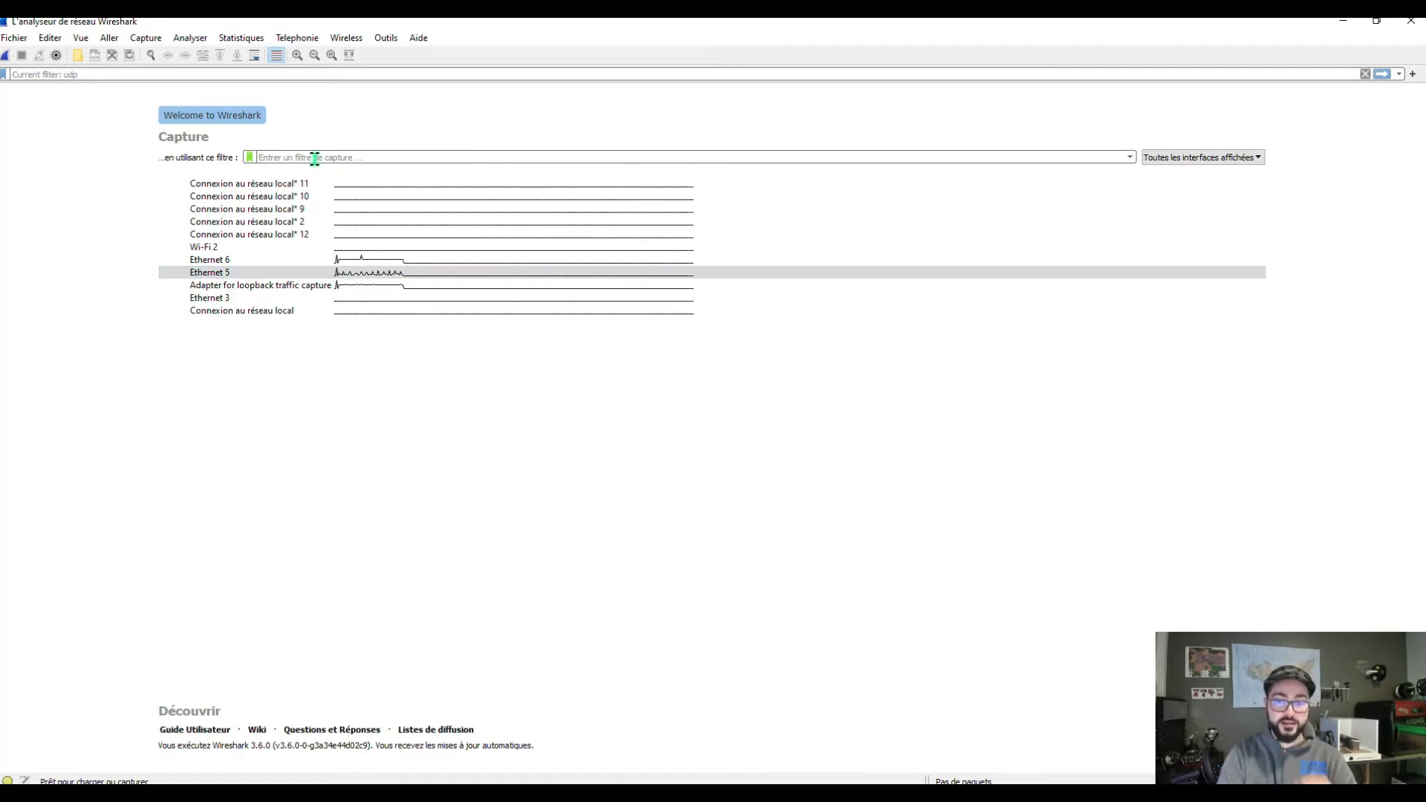
text(ip )
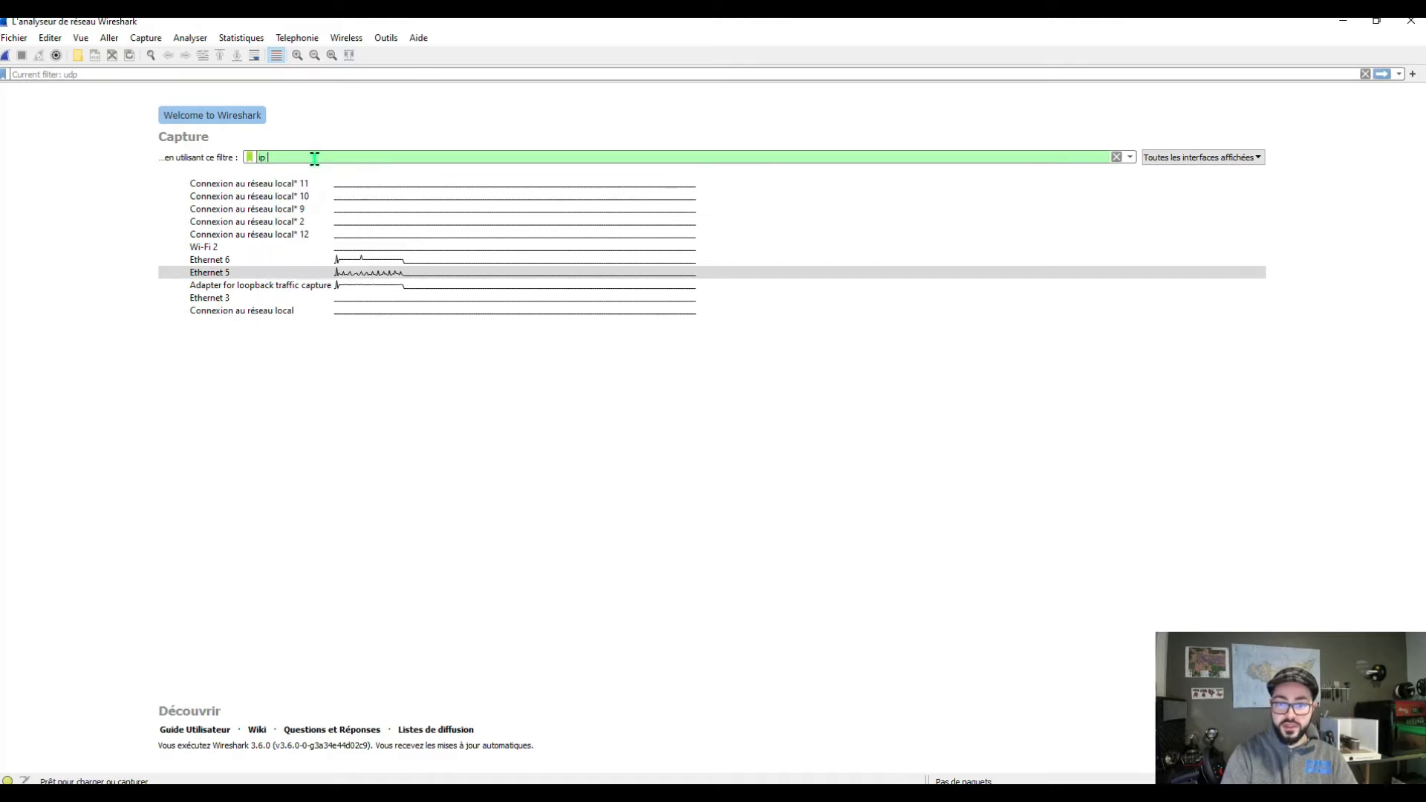
text(or)
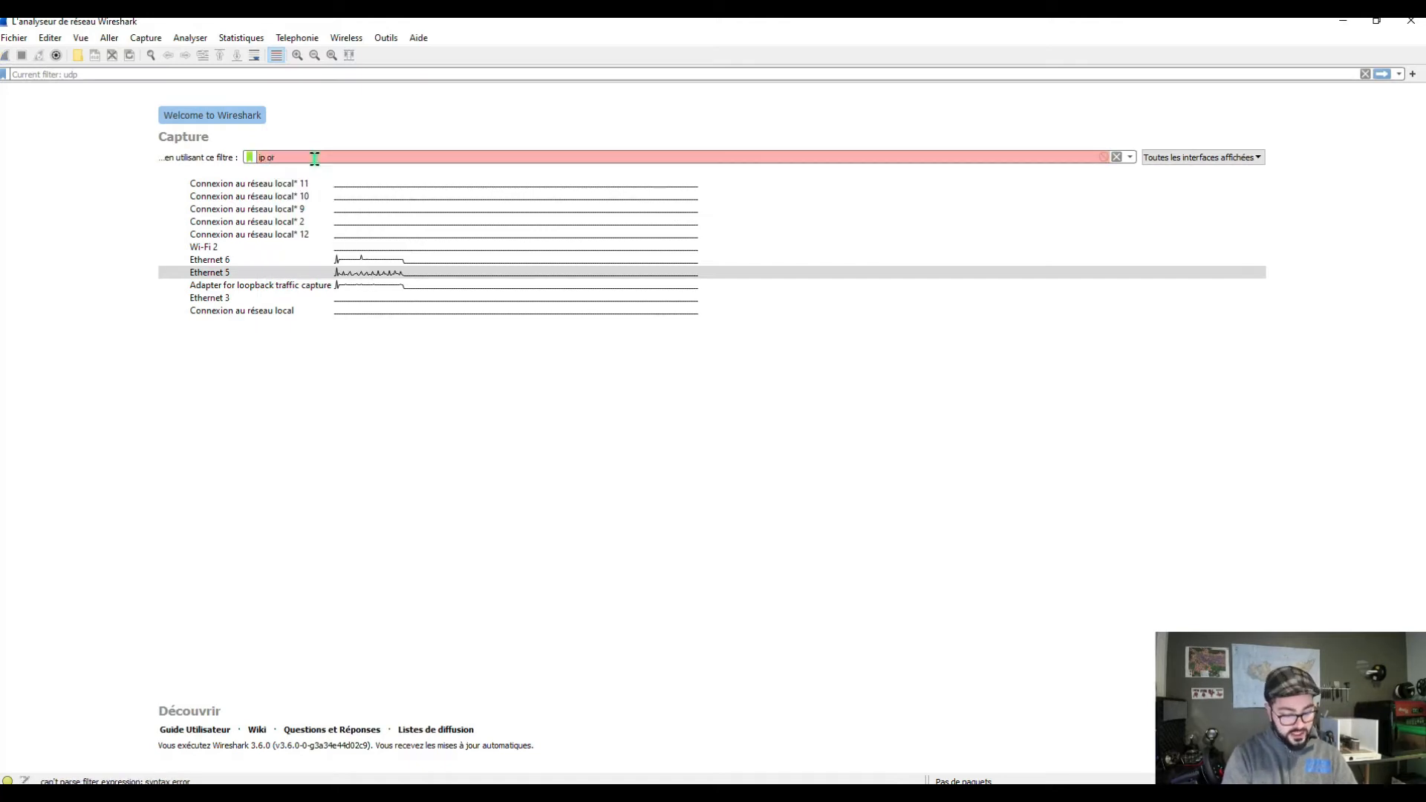
text( tcp or )
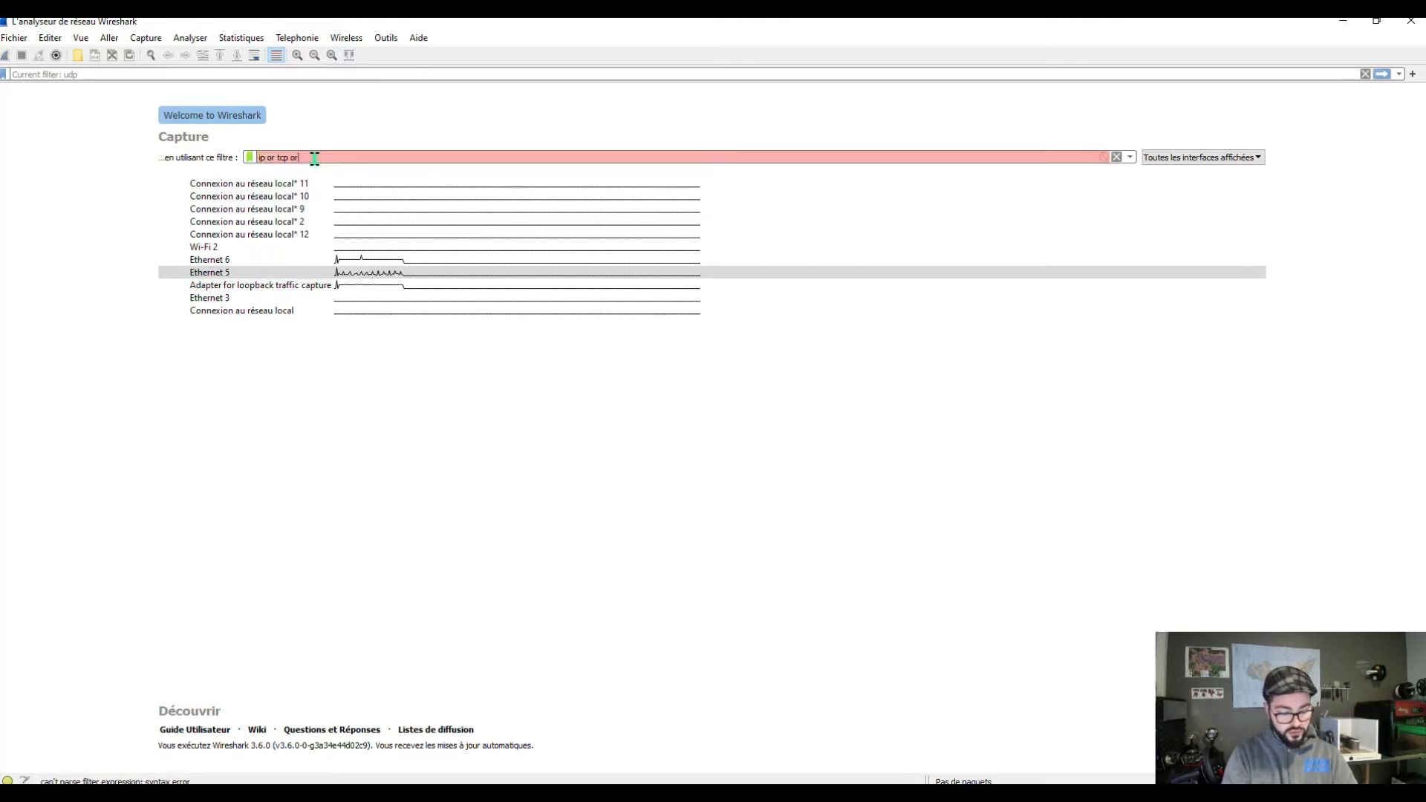
text(udp)
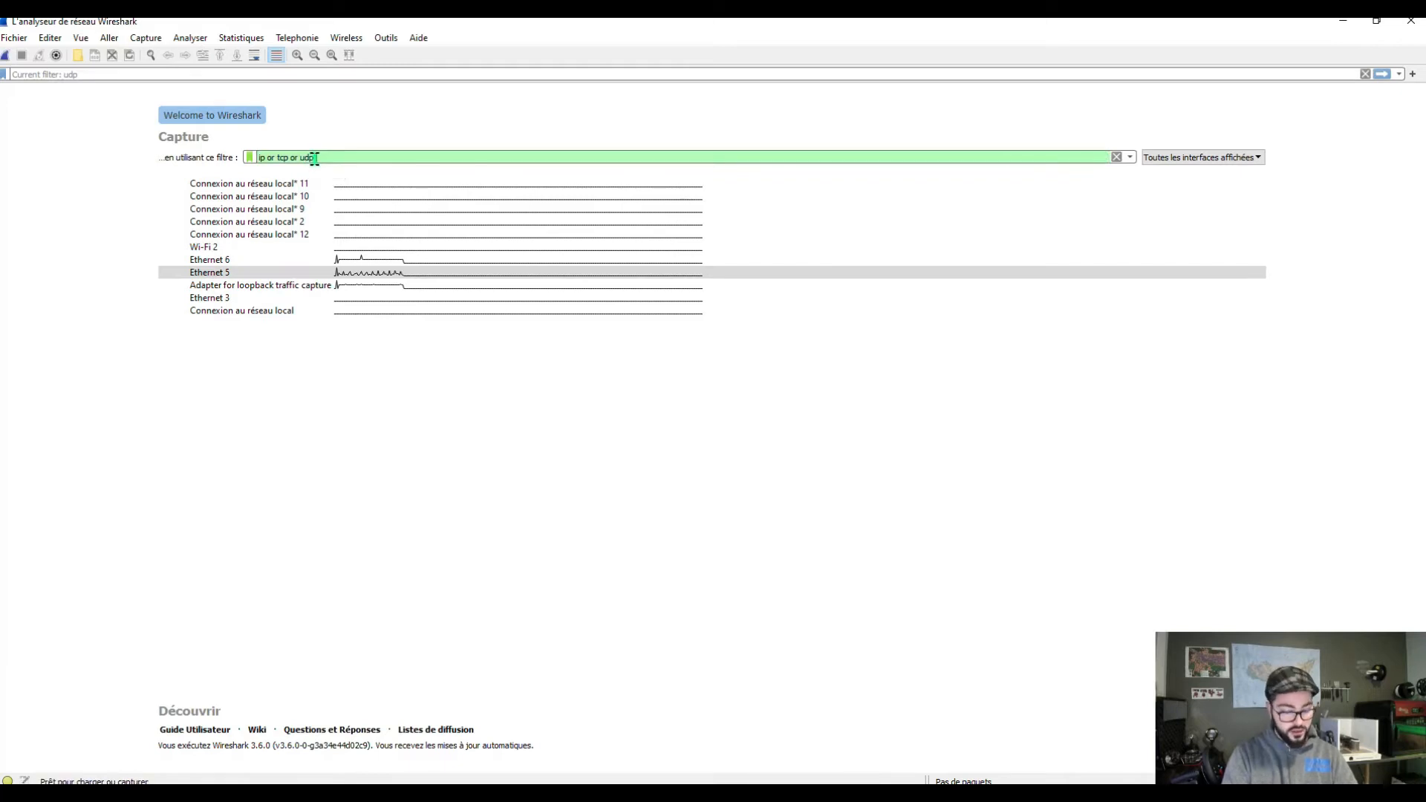
text( or arp)
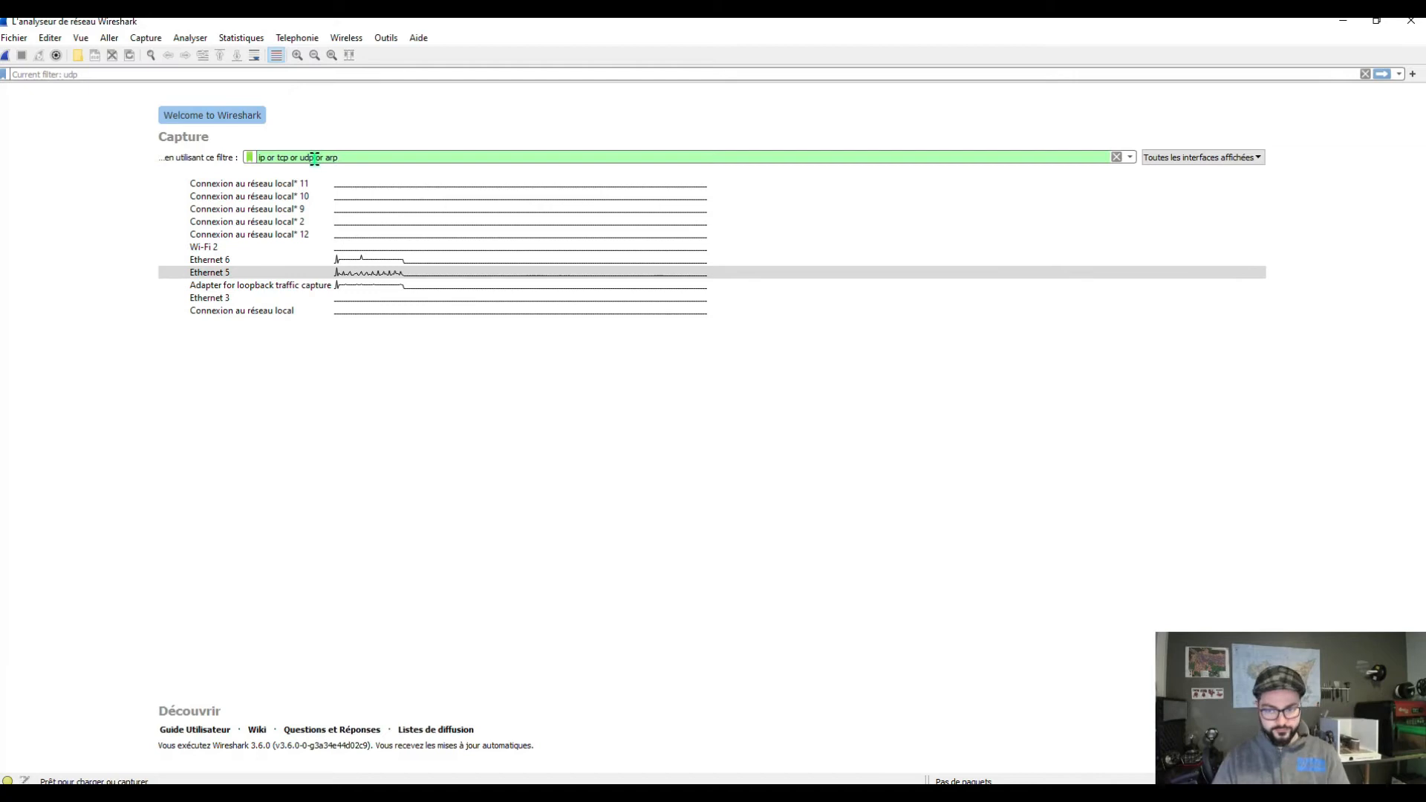
click(243, 272)
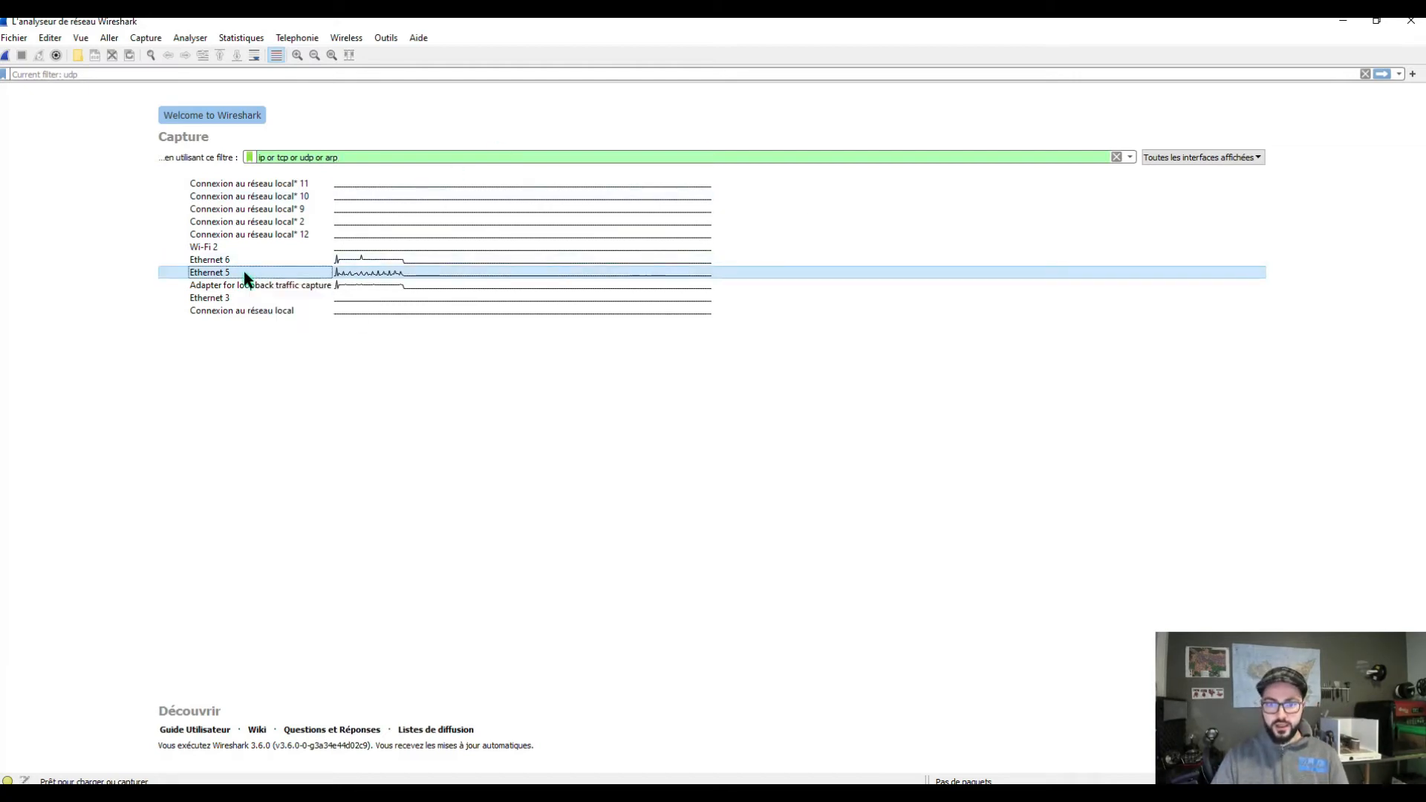
double_click(244, 272)
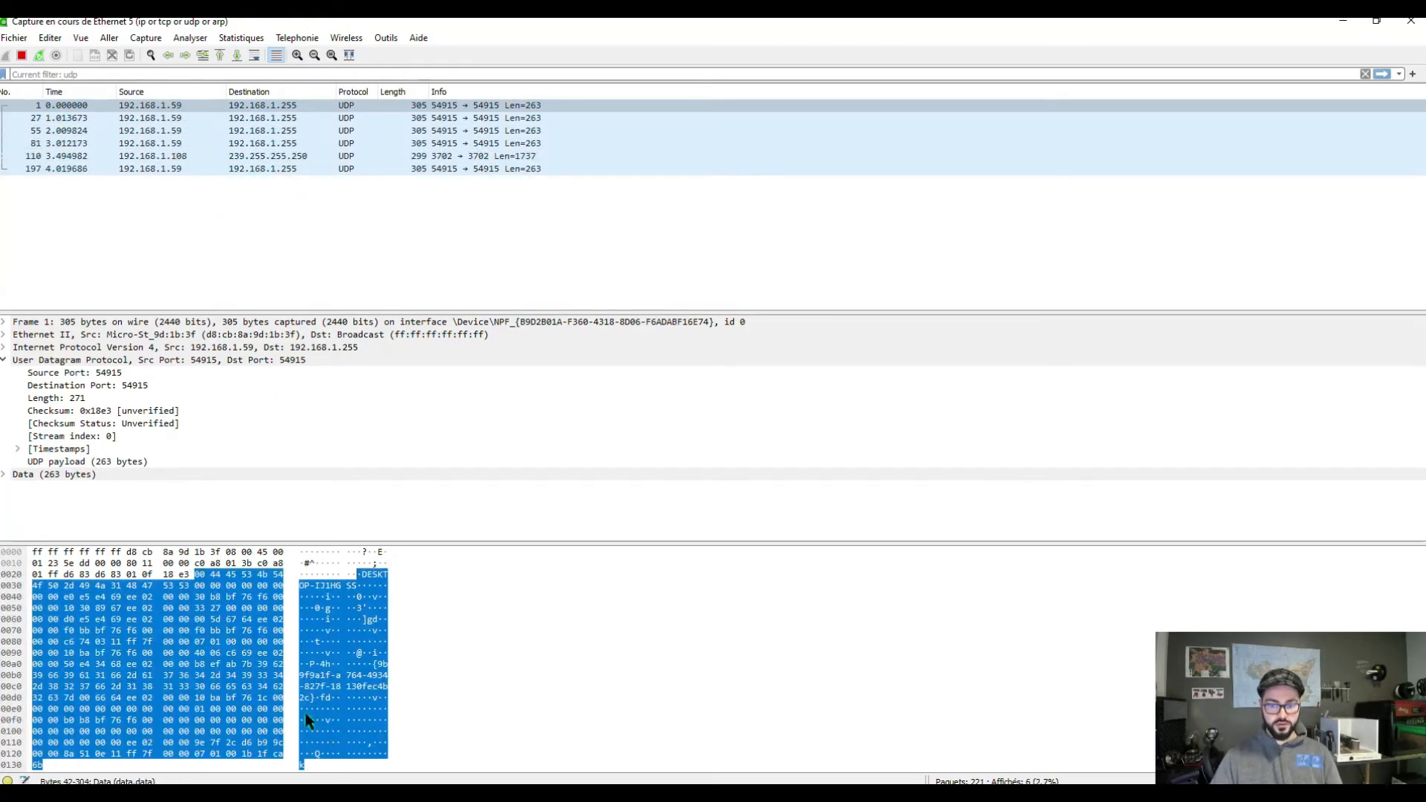
click(252, 794)
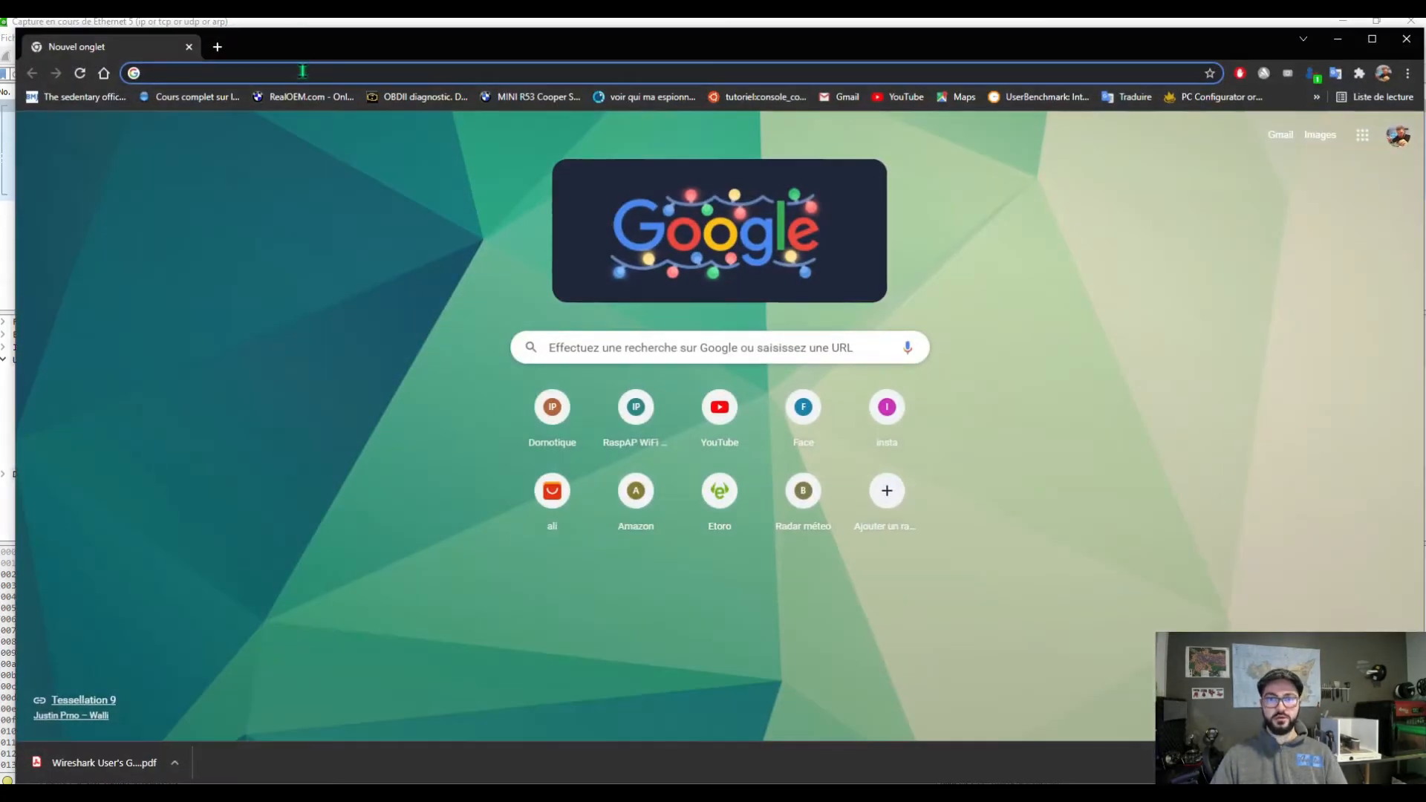
click(302, 71)
text(https://www.wireshark.org/)
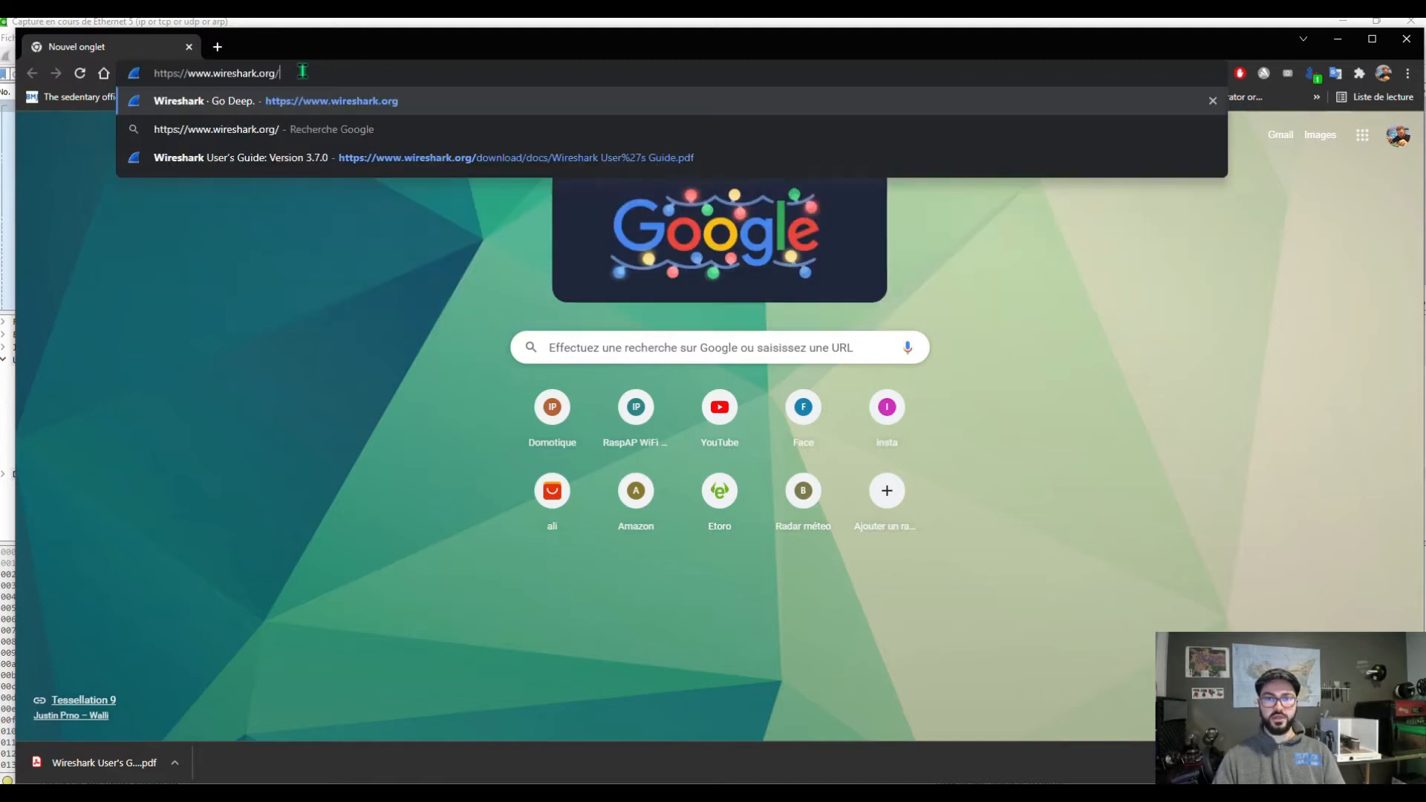
key(Return)
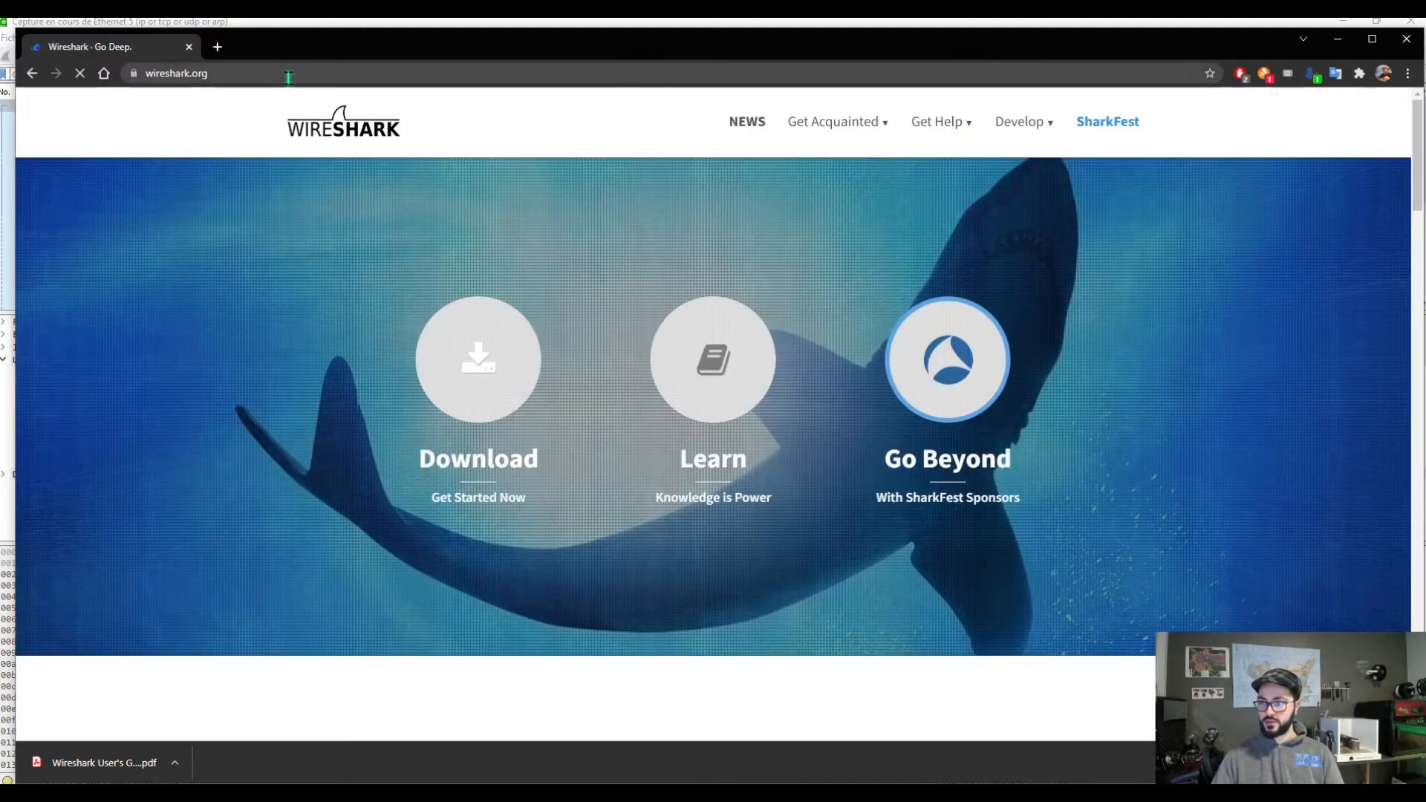
Step: Download the Windows PortableApps (64-bit) build of Wireshark 3.6.0 and confirm keeping the file
scroll(691, 319, down, 3)
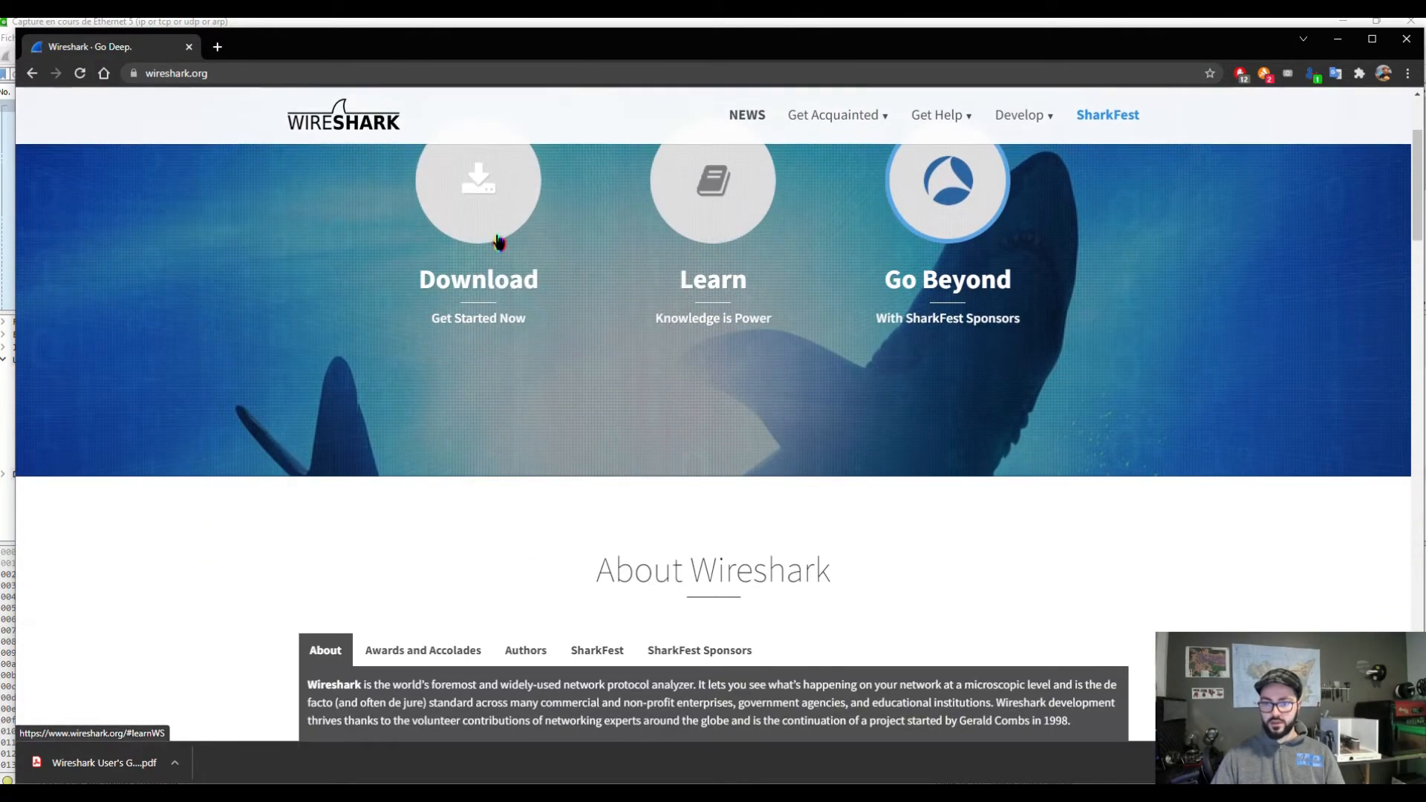
click(478, 208)
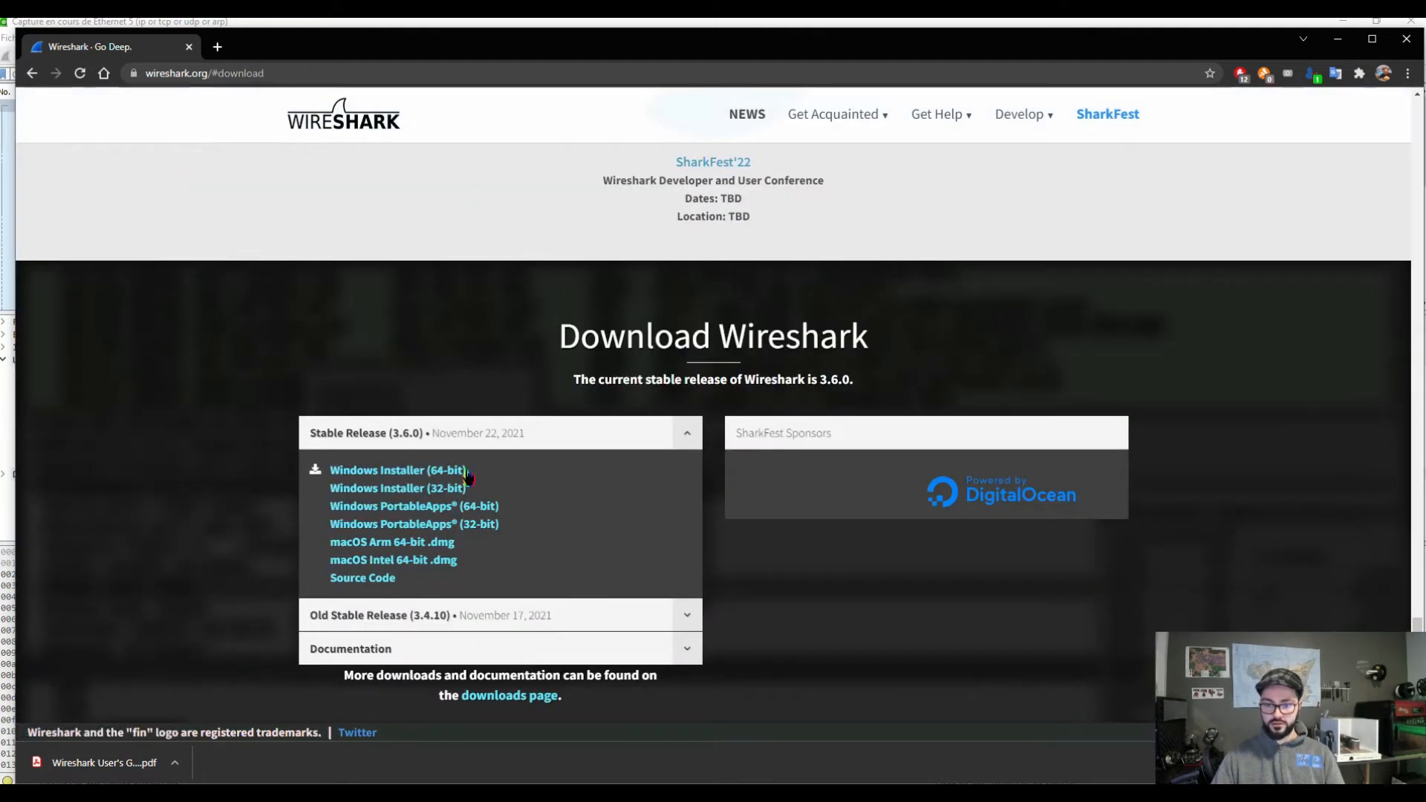
click(421, 511)
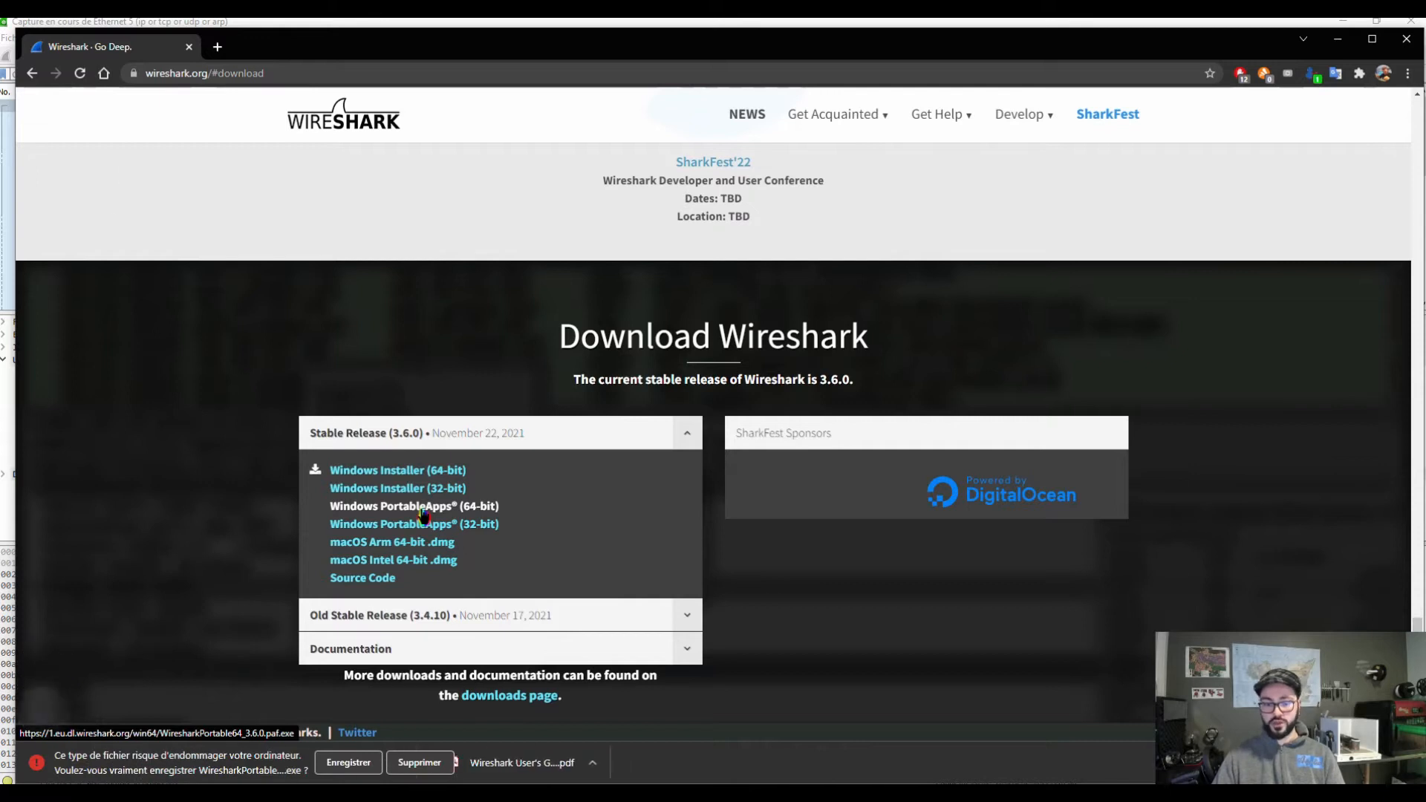
click(349, 763)
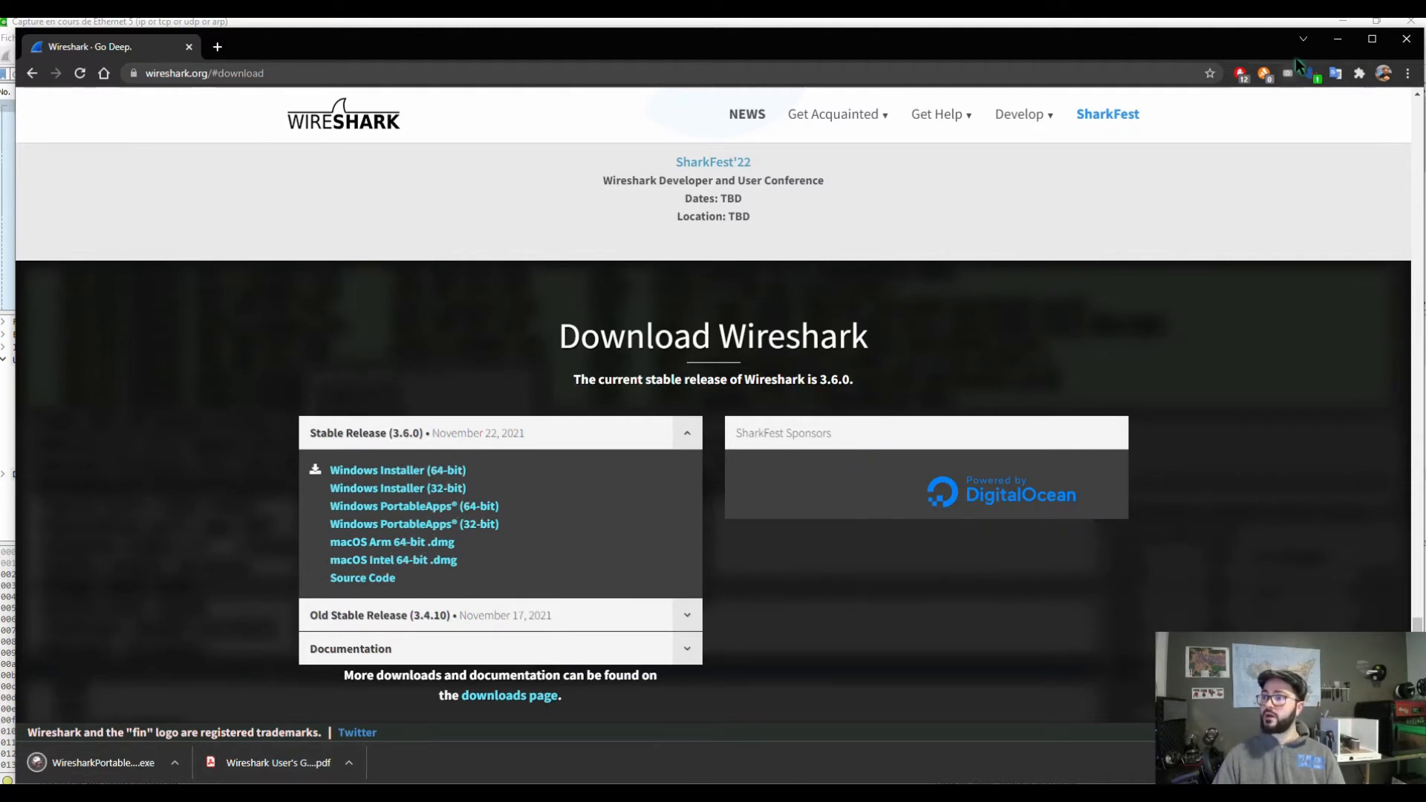
Step: Switch back to Wireshark, stop the Ethernet 5 capture and look through its packets
click(1336, 42)
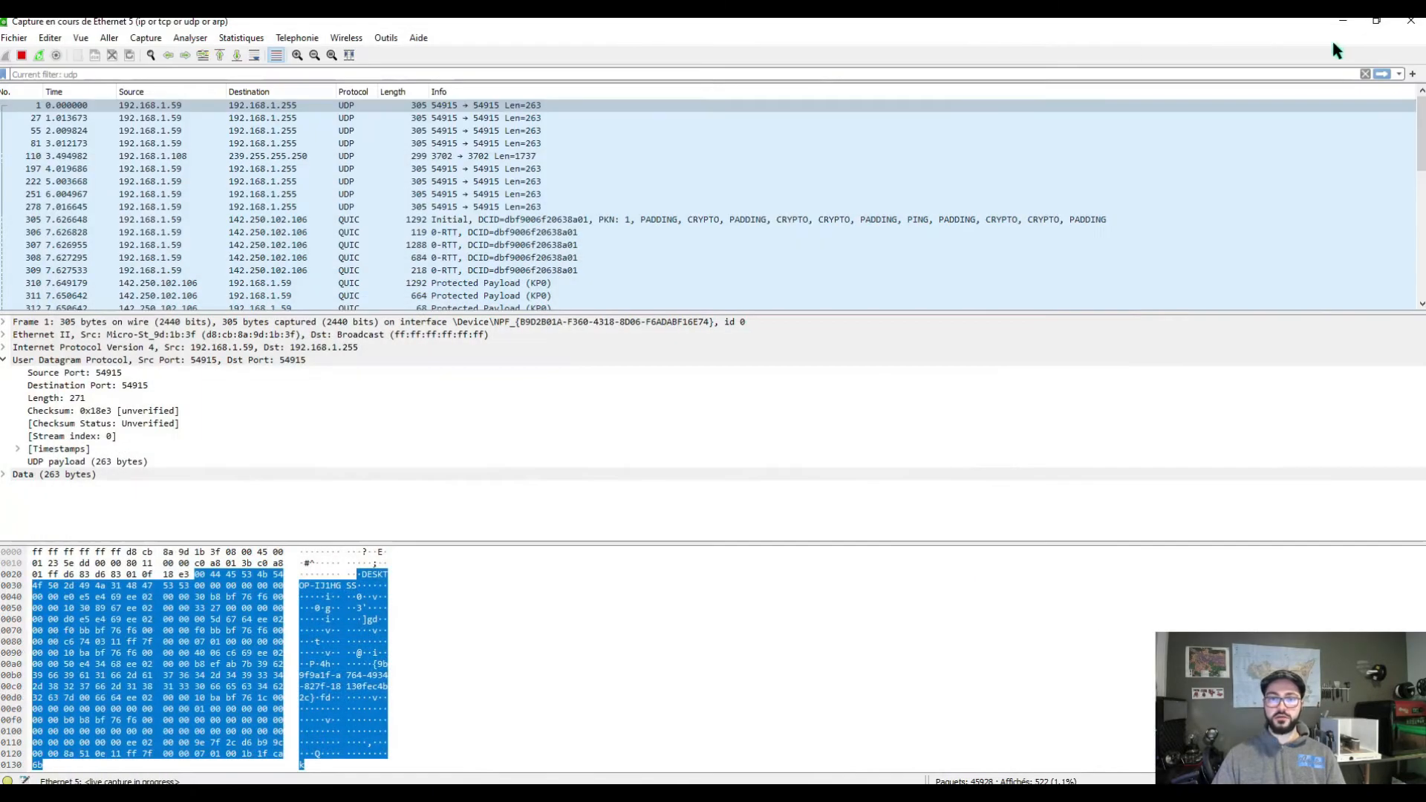
click(23, 56)
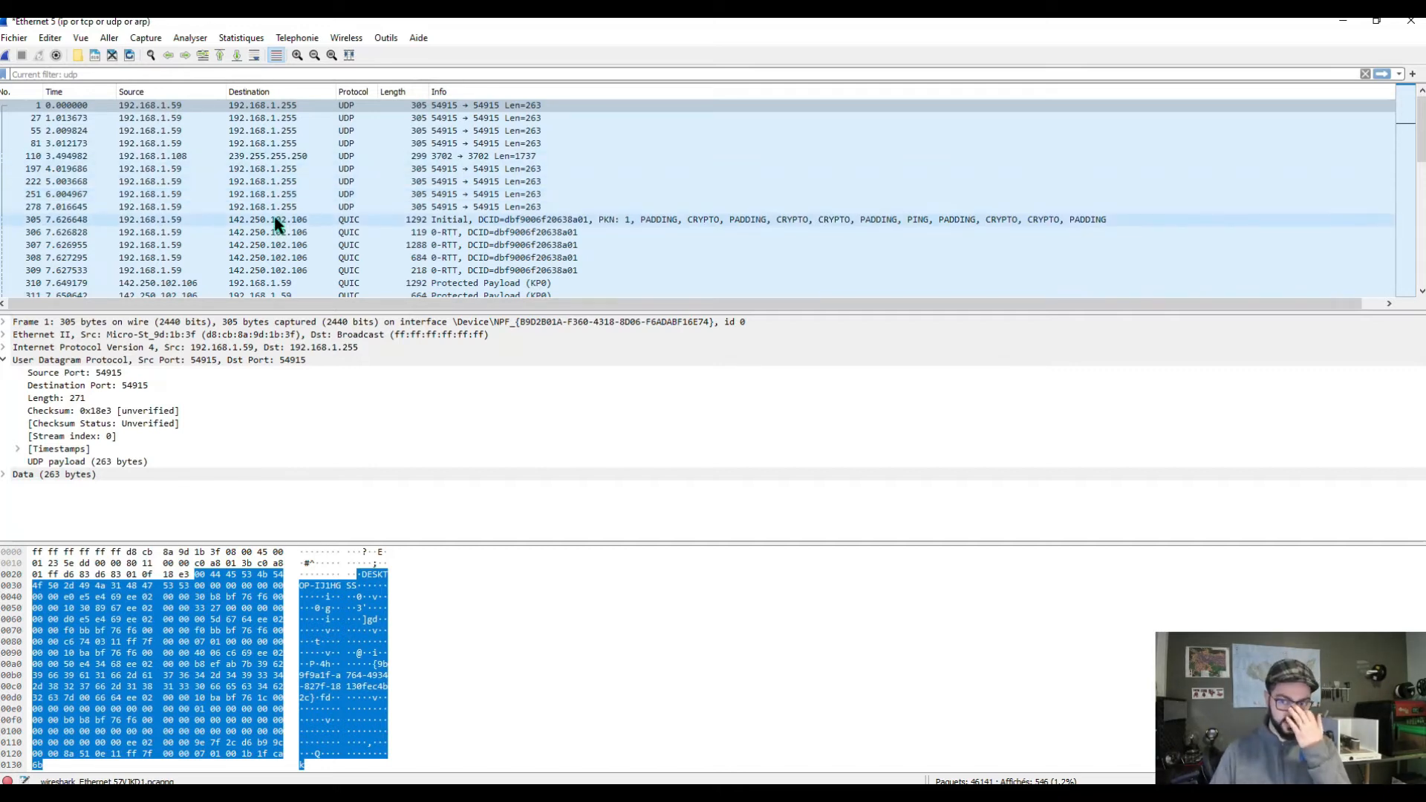
scroll(297, 257, down, 4)
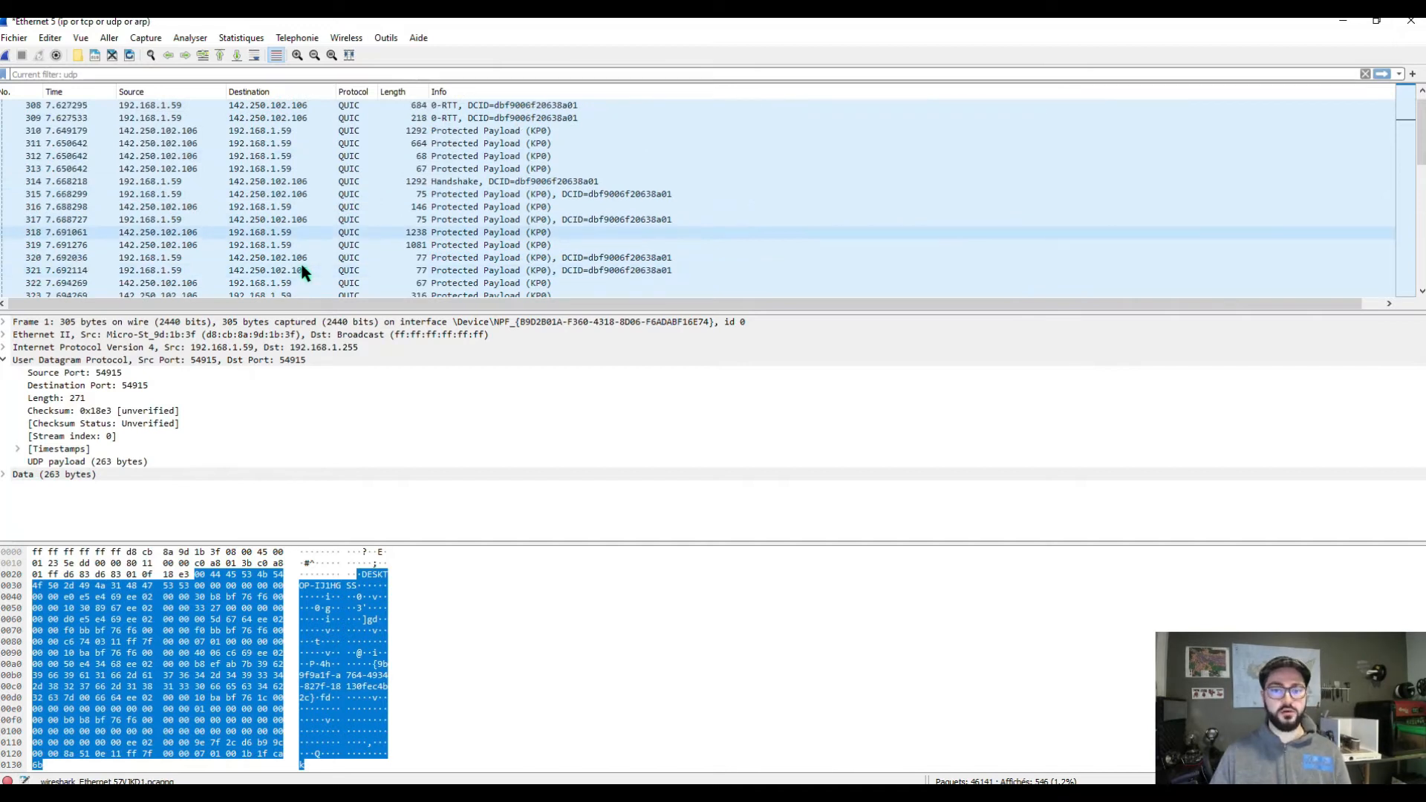
scroll(304, 268, up, 4)
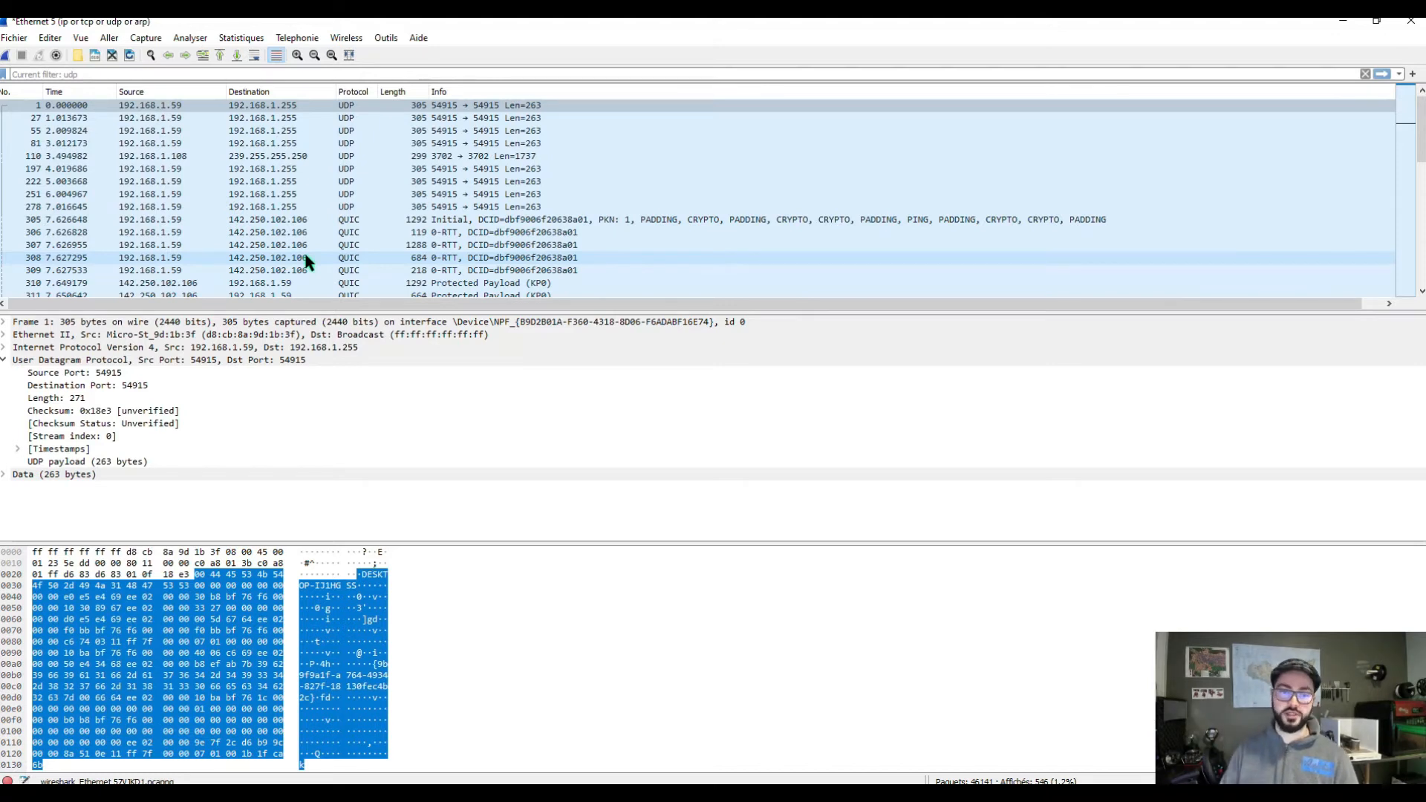
Step: Apply the display filter "udp" to the capture and look through the UDP-based packets
click(72, 78)
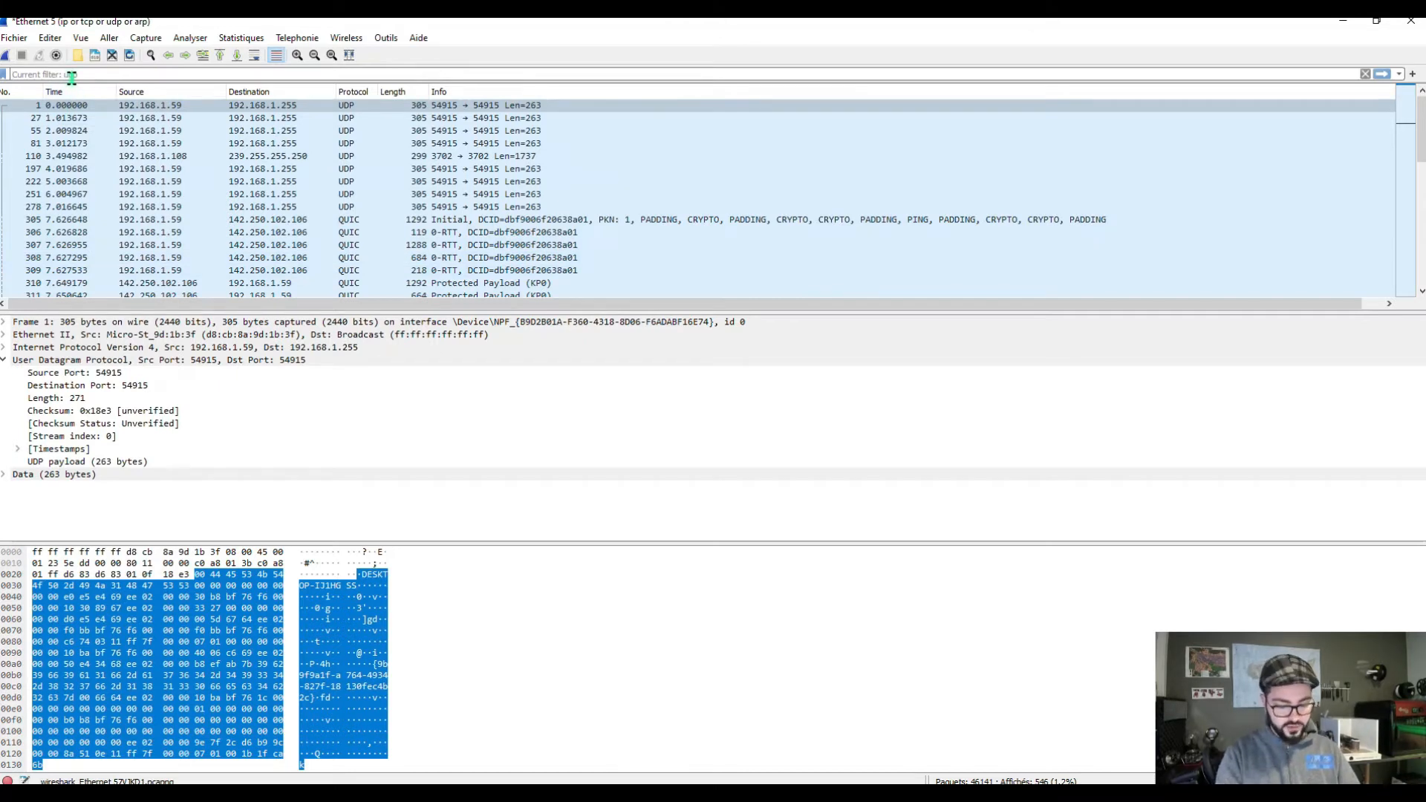
text(udp)
key(Return)
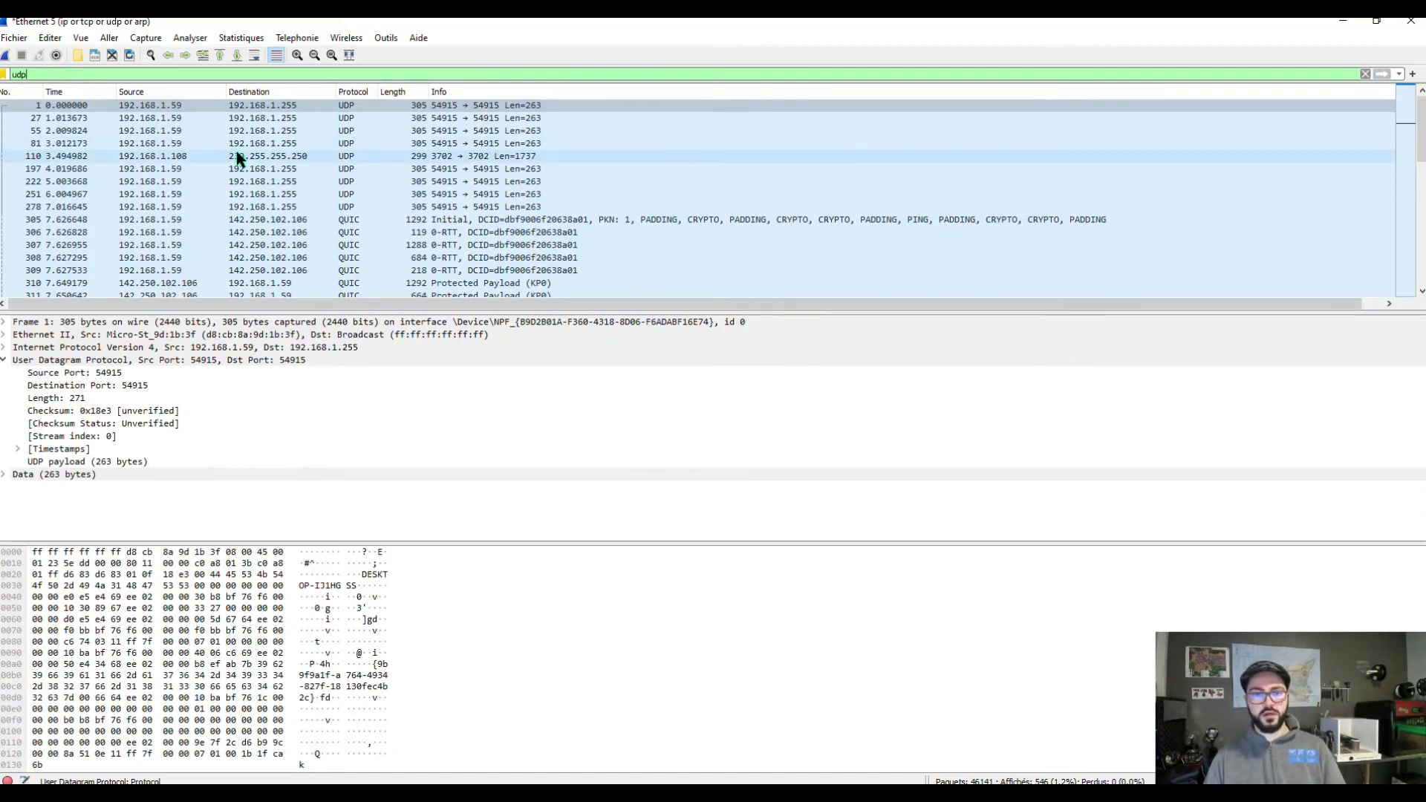
scroll(338, 212, down, 20)
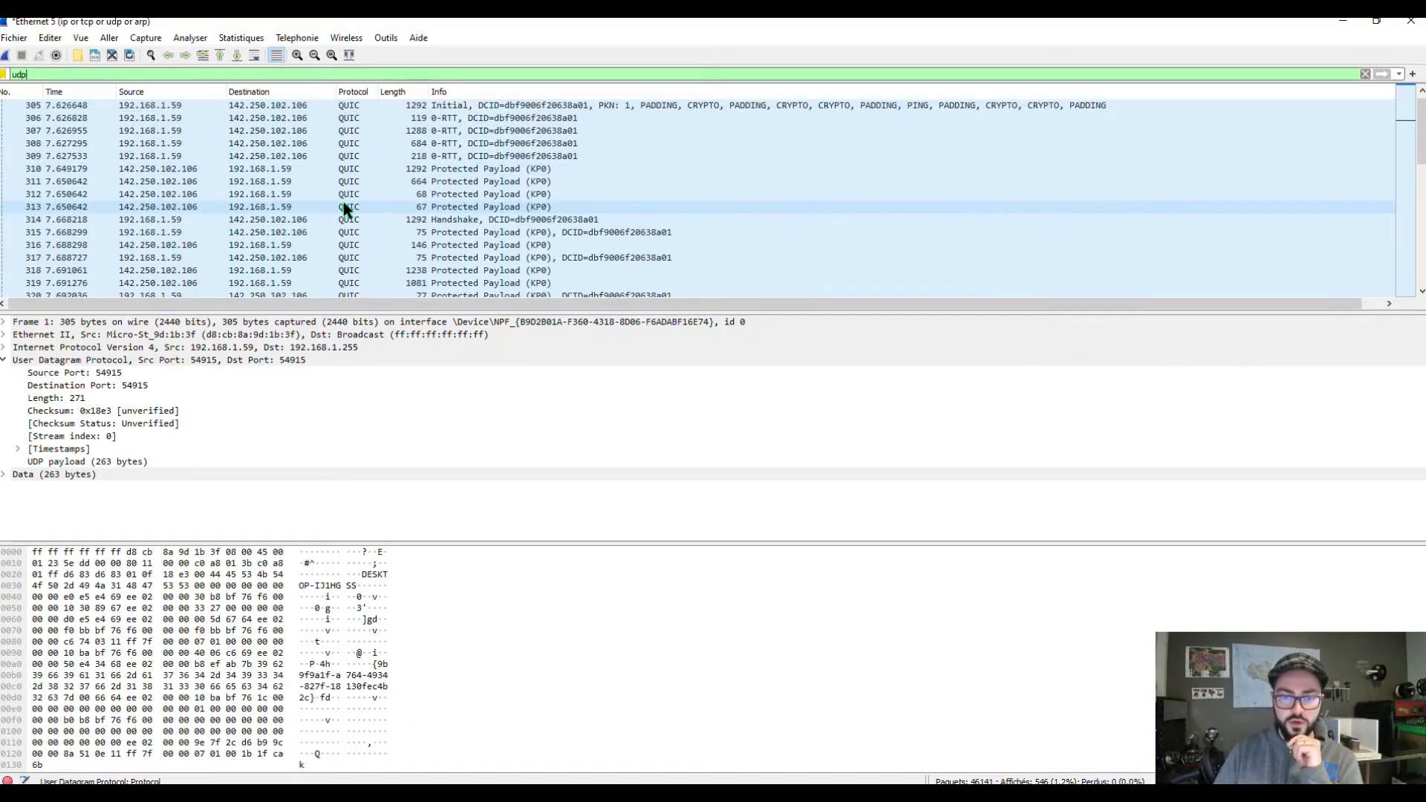
scroll(345, 215, down, 12)
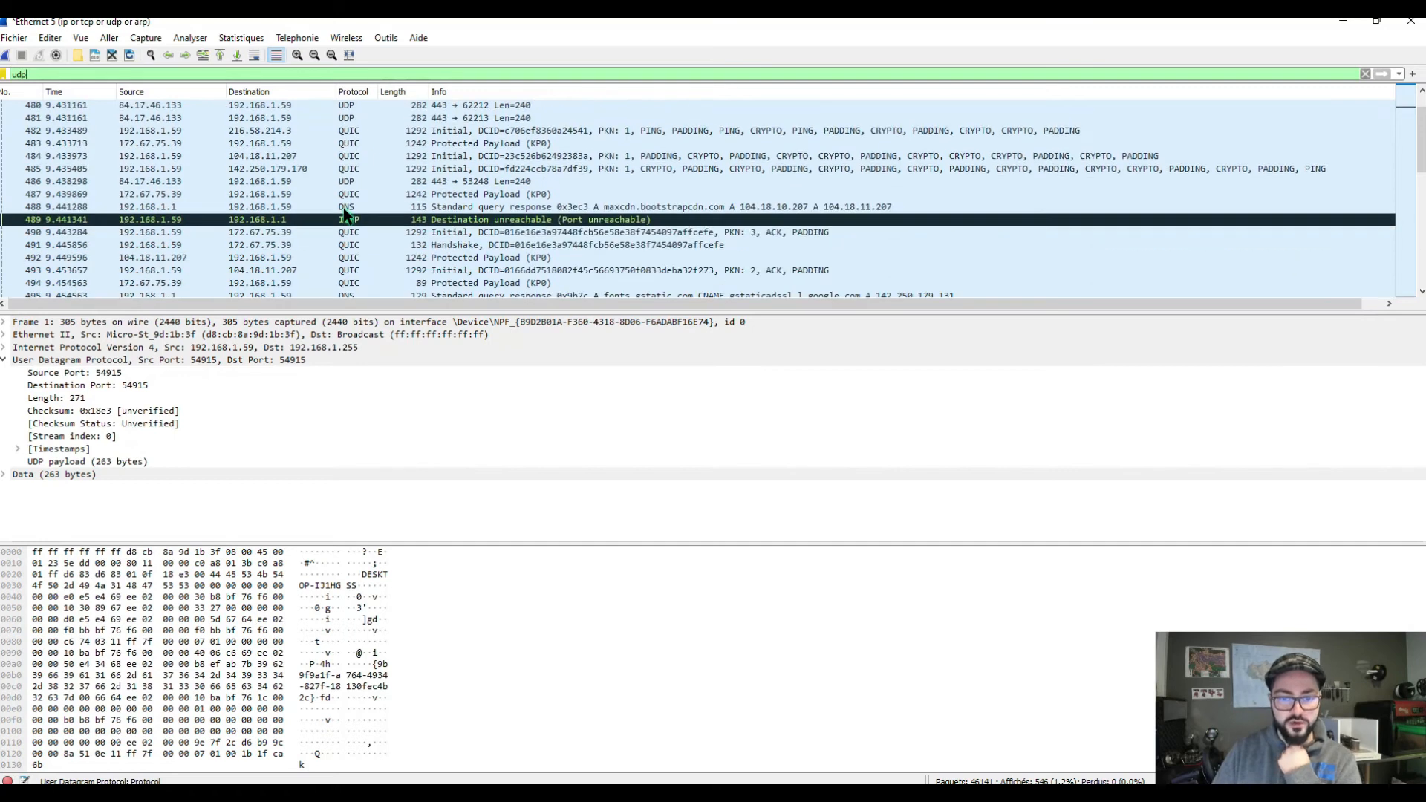
Step: Open a Windows command prompt and run "ipconfig /all" to list the network configuration
scroll(351, 221, down, 5)
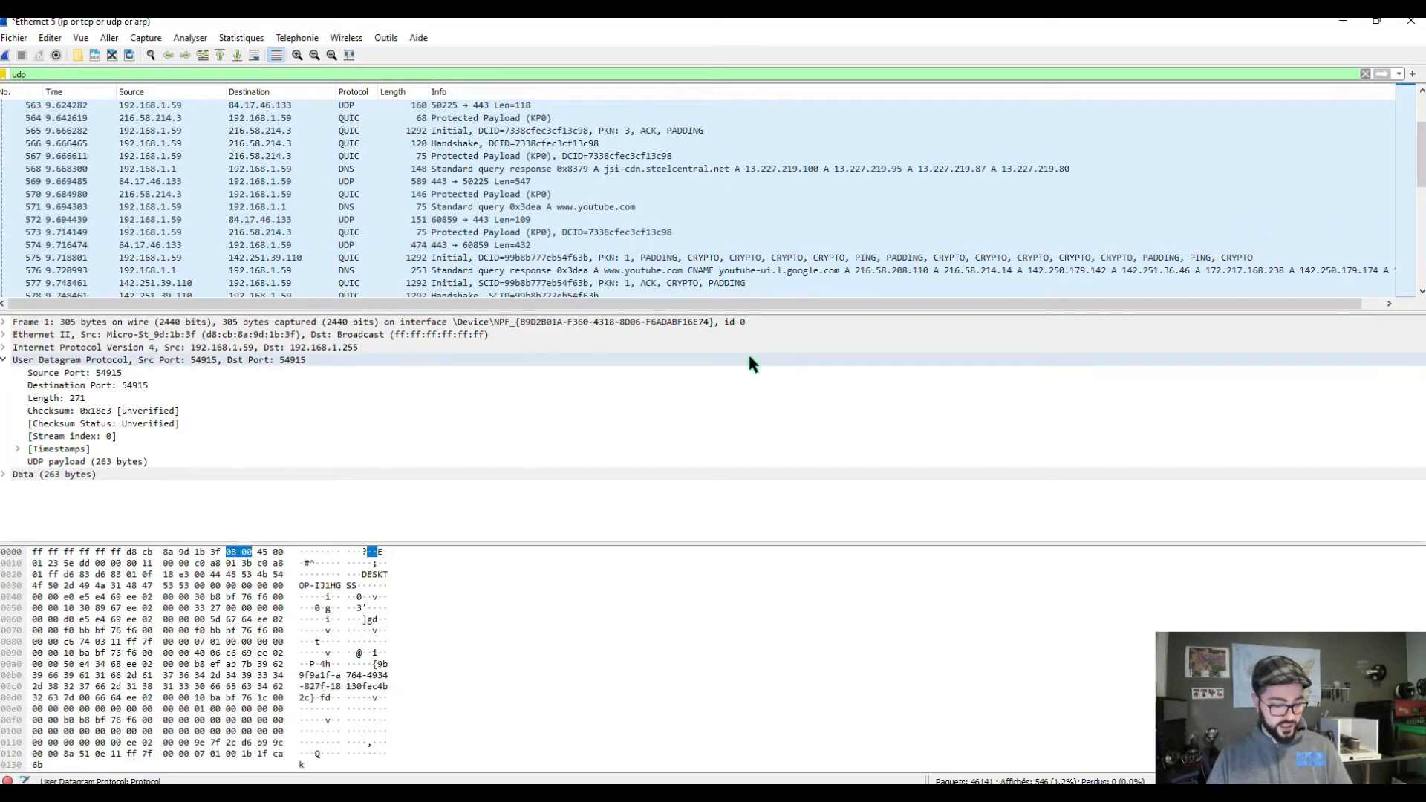
key(super)
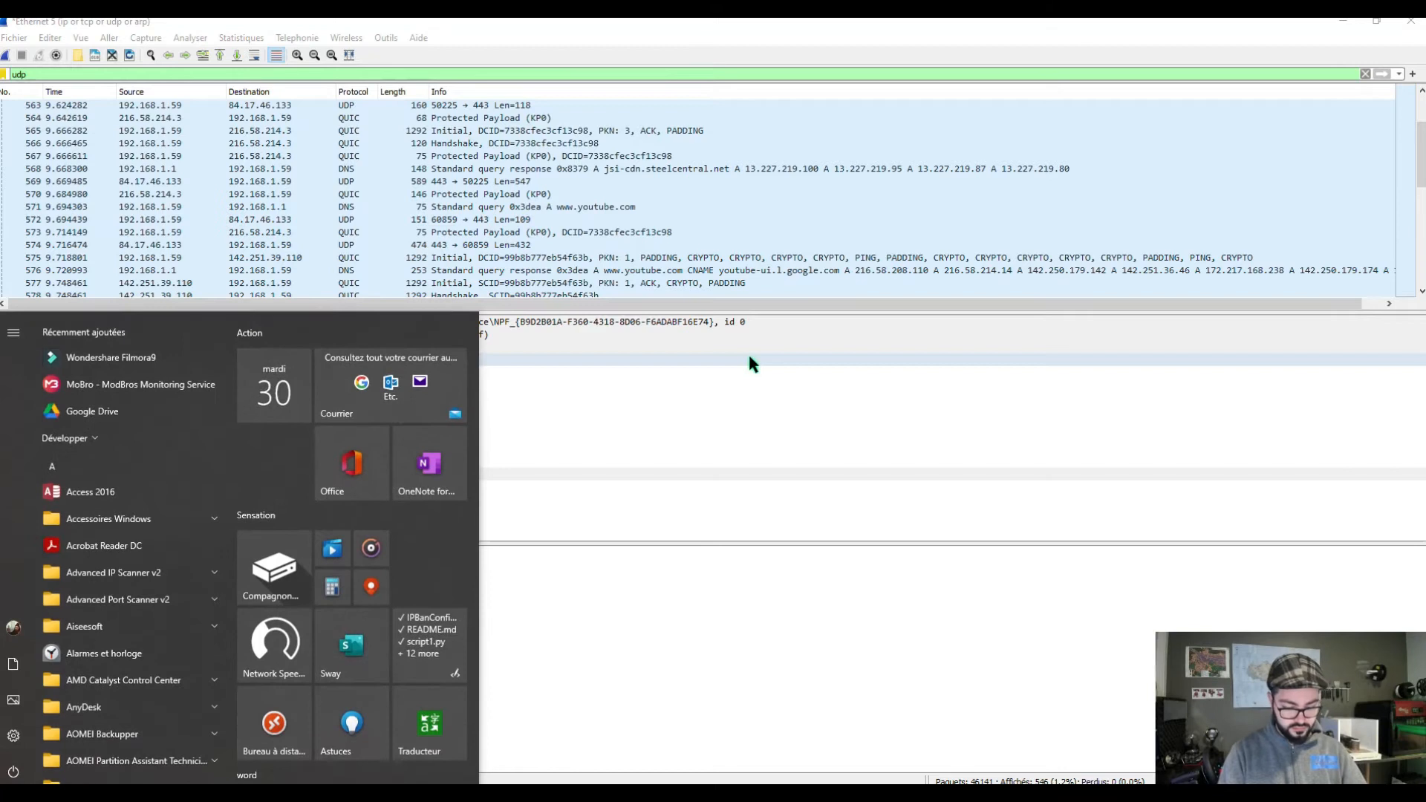
text(cmd)
key(Return)
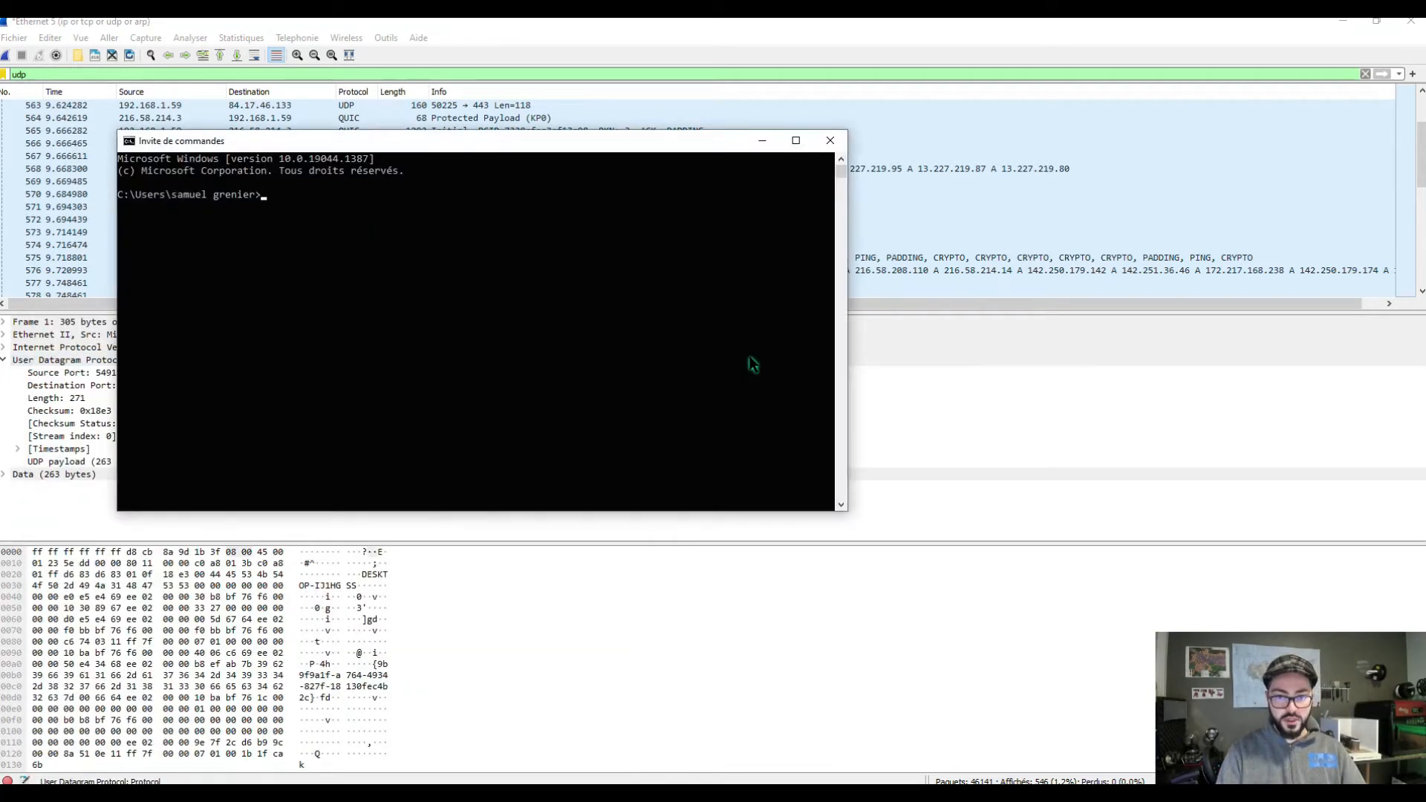
text(ipconfig)
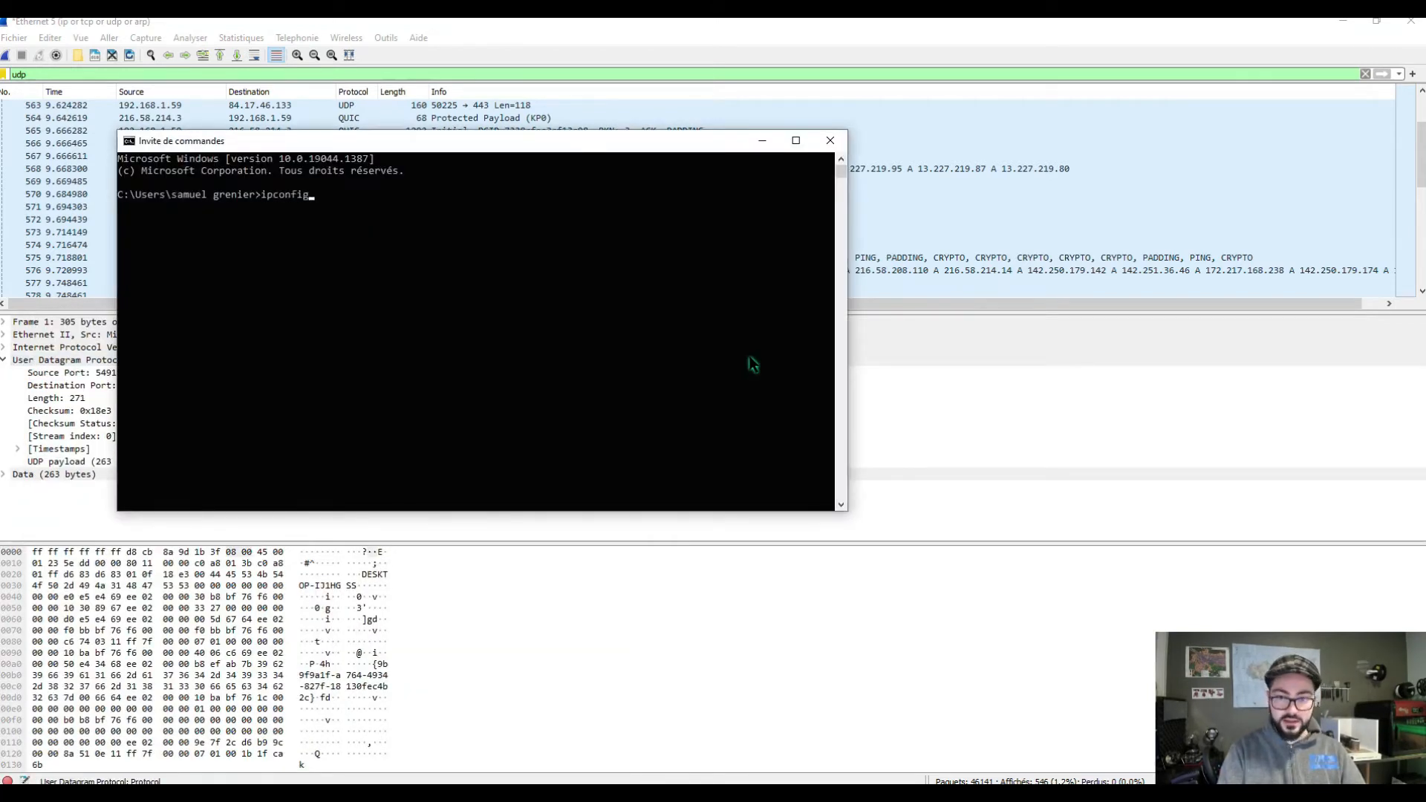
text( /all)
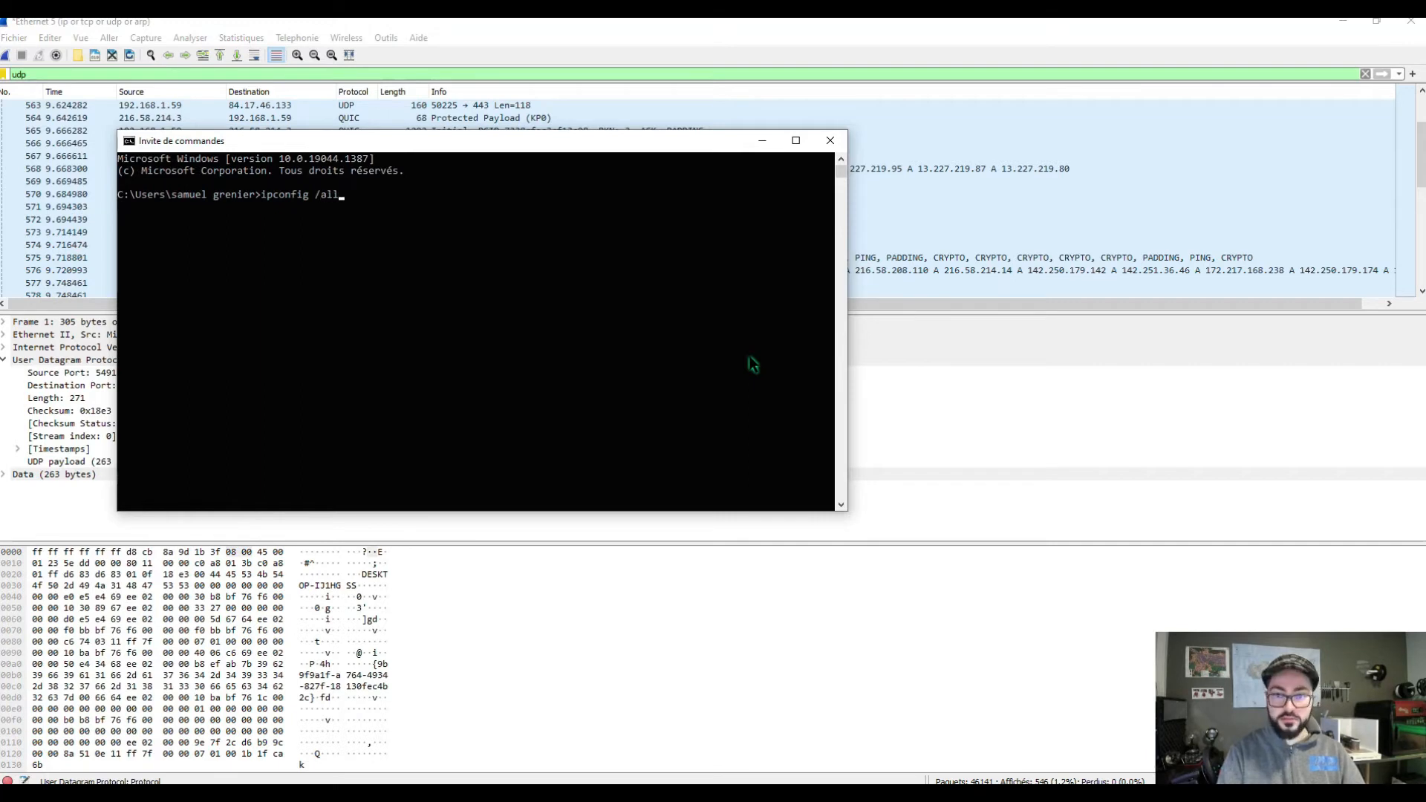
key(Return)
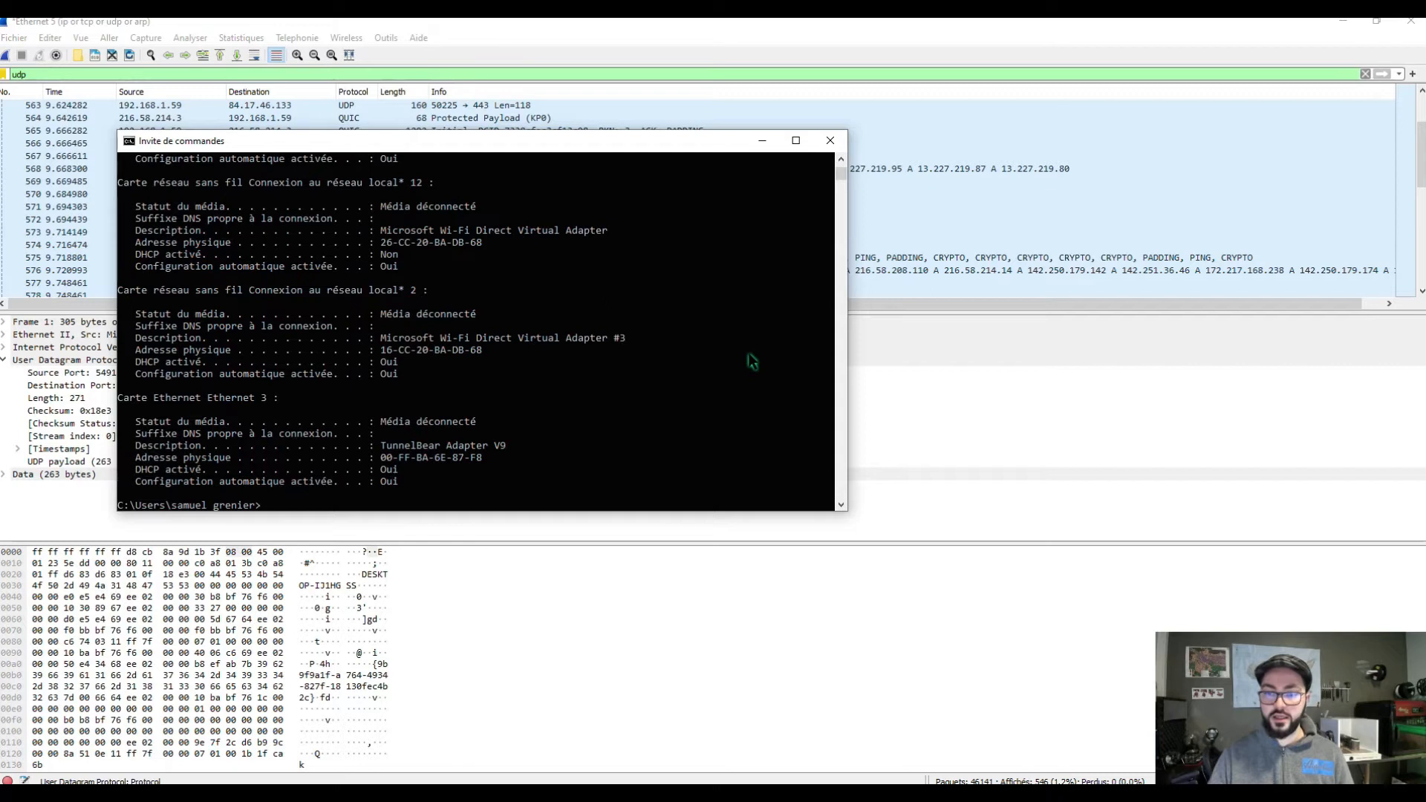
Step: Find the DNS server and default gateway addresses of the Realtek PCIe GbE adapter in the output, and minimise the command prompt
scroll(616, 368, up, 15)
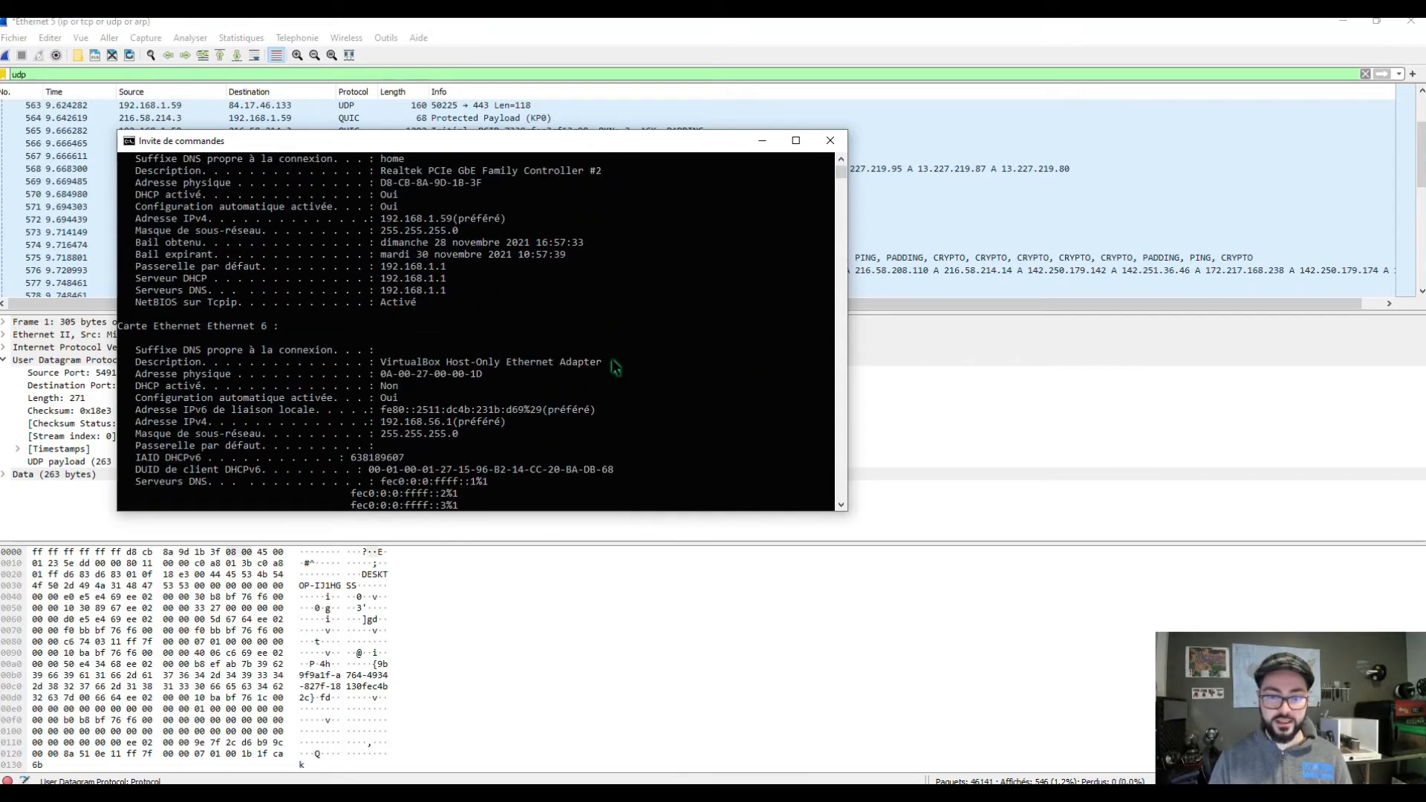
drag(375, 290, 449, 290)
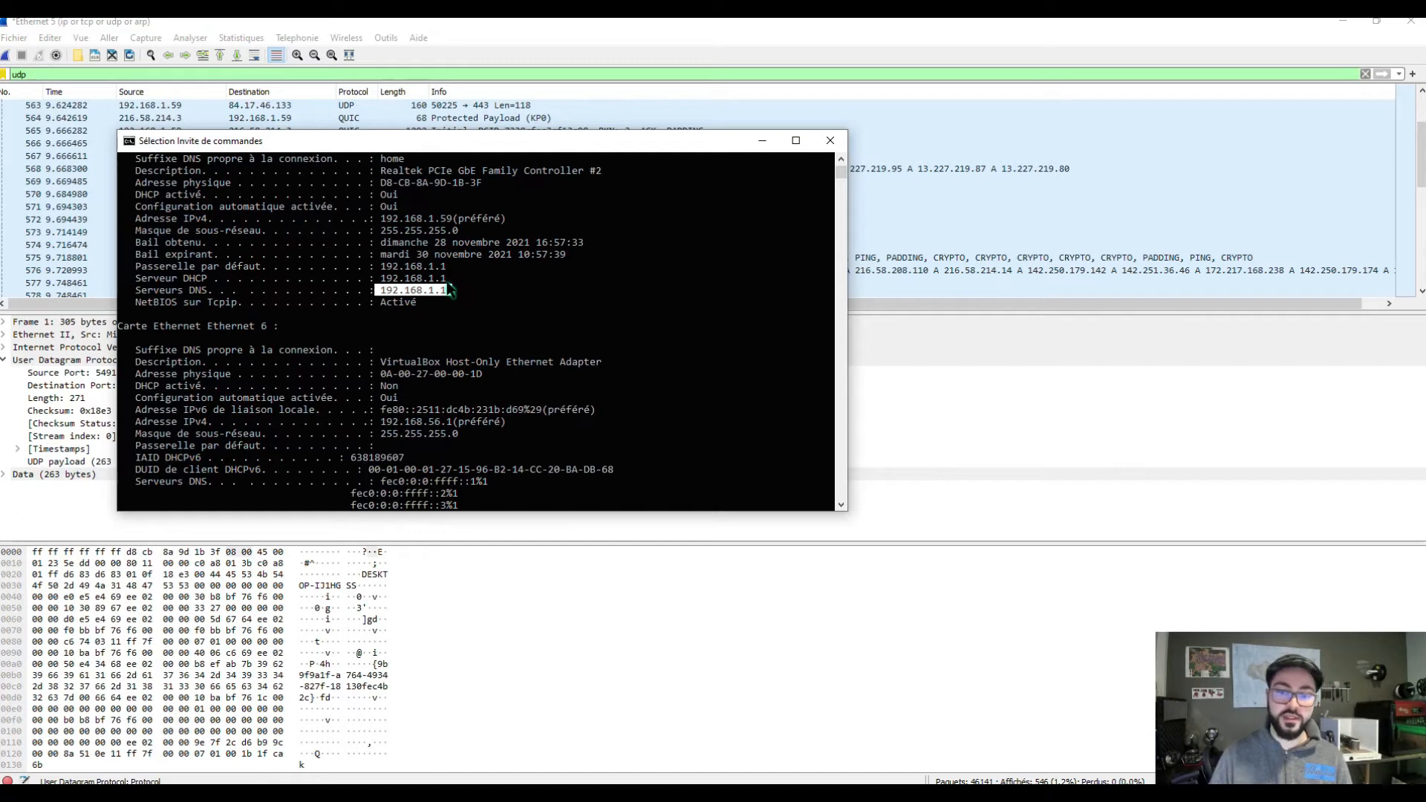
click(443, 282)
click(442, 269)
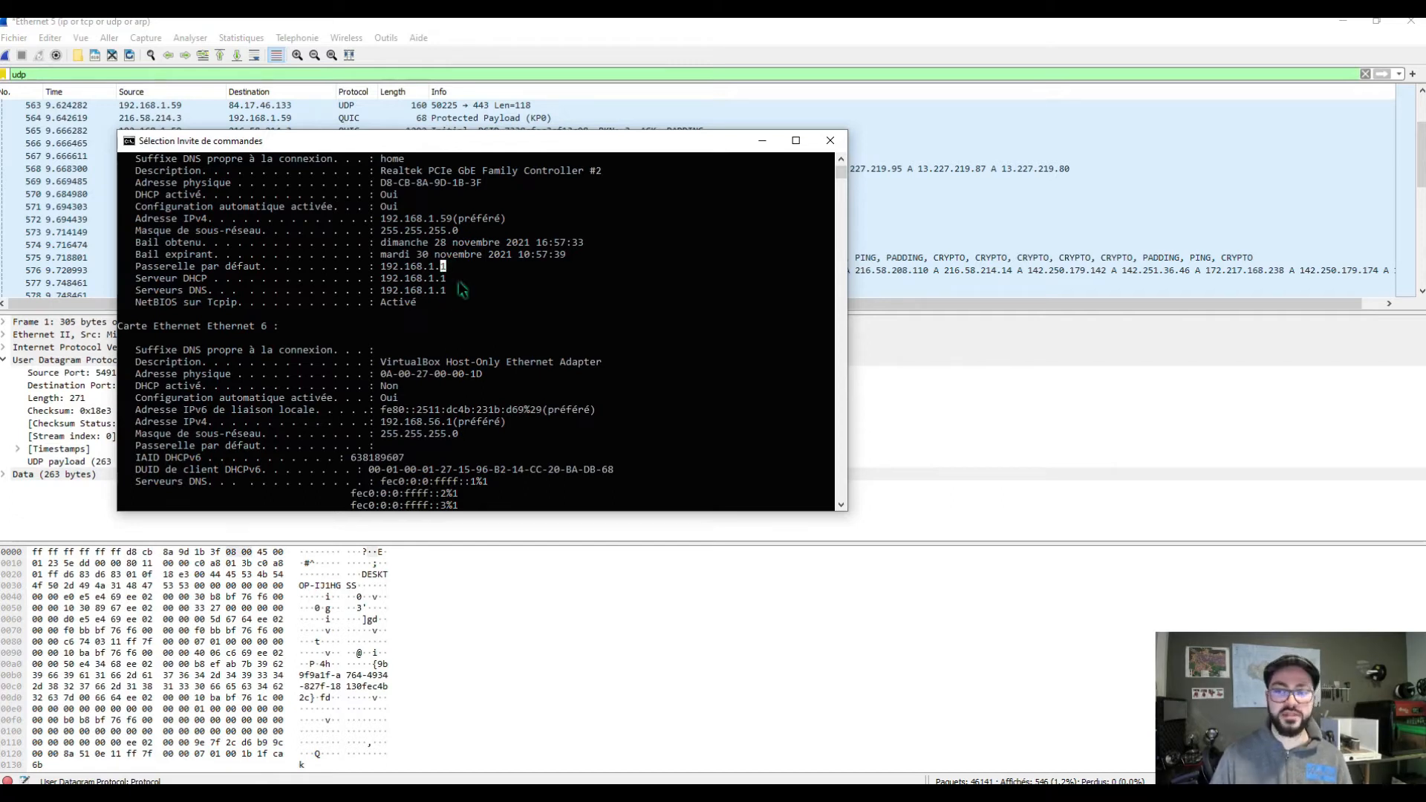
click(762, 141)
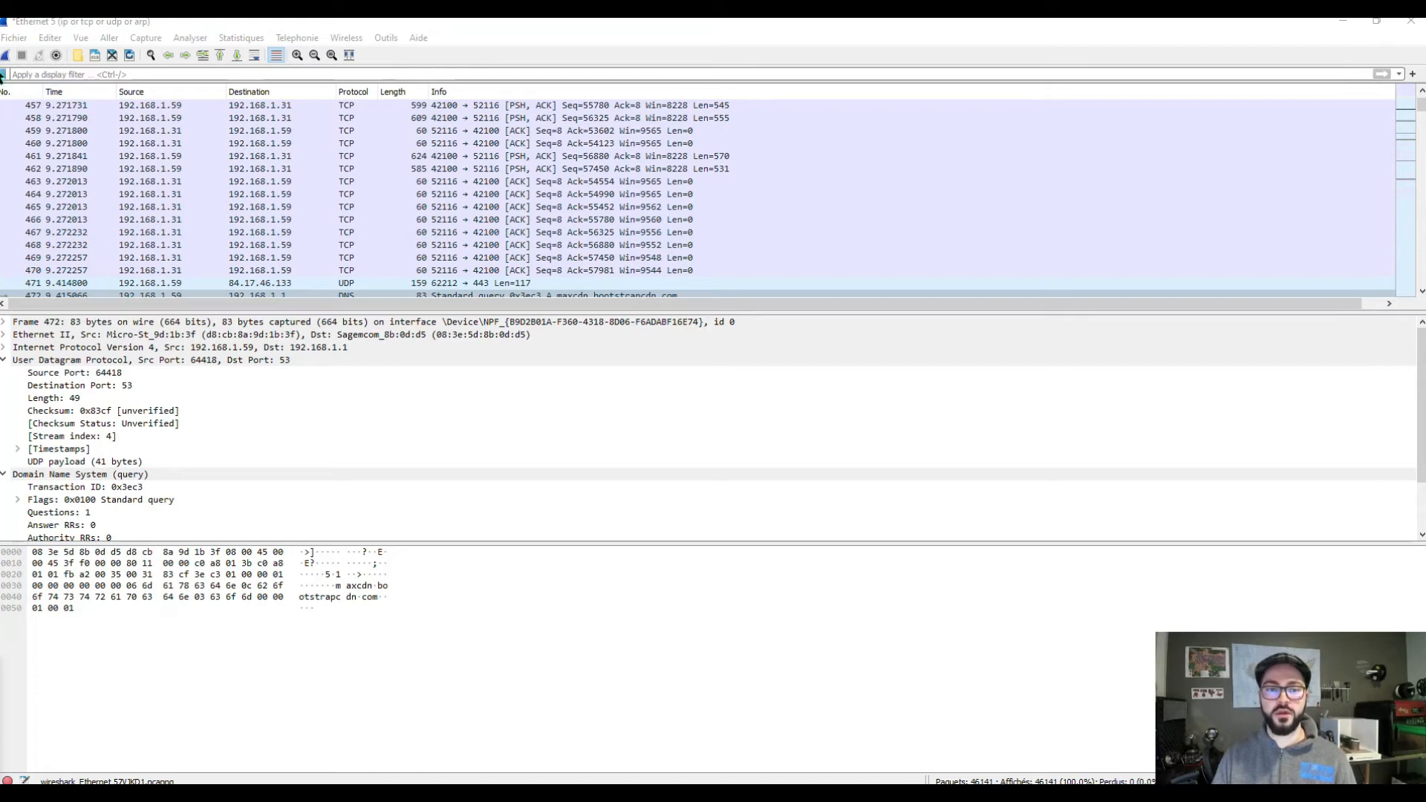
Step: Load the preset Non-DNS display filter and remove its negation to apply "(udp.port == 53 || tcp.port == 53)"
click(4, 74)
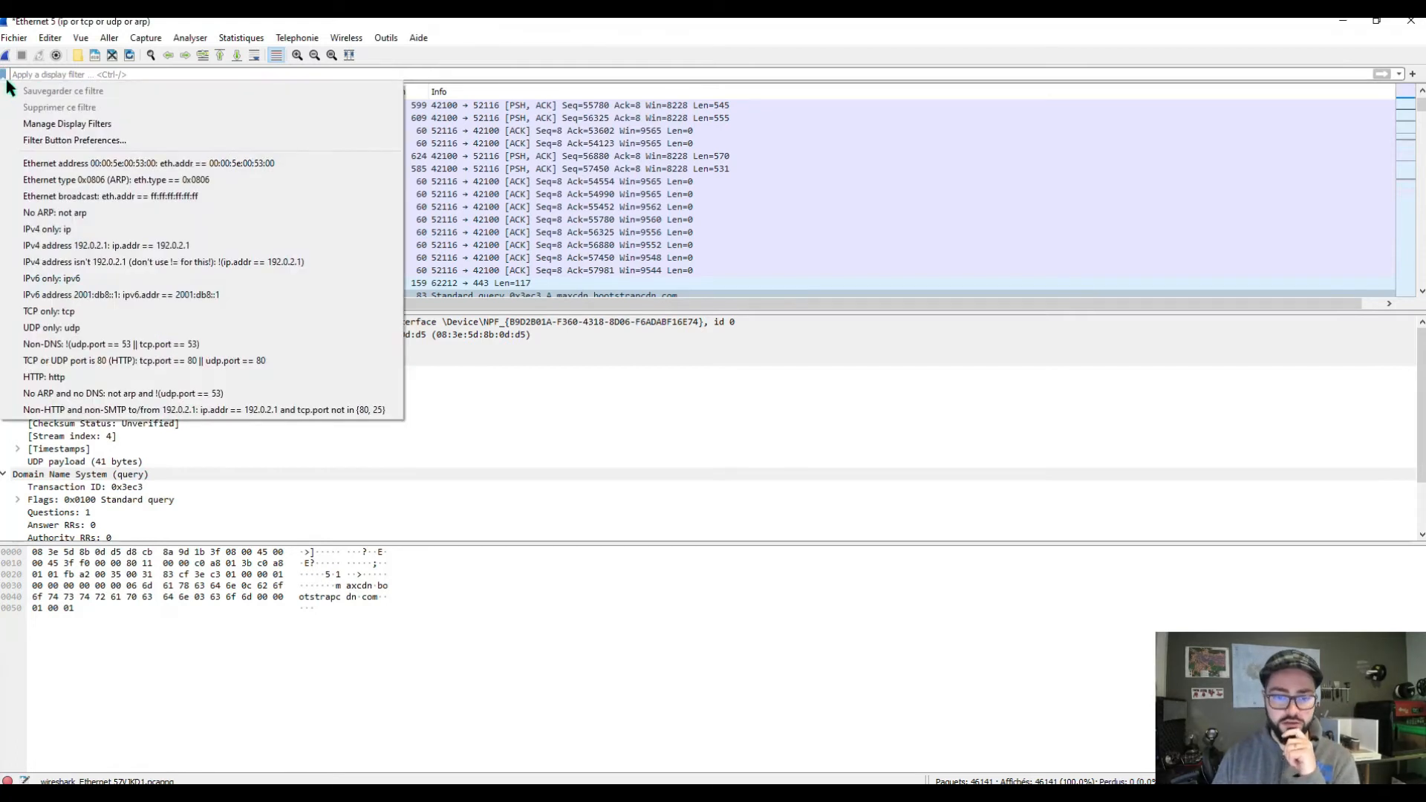
click(102, 345)
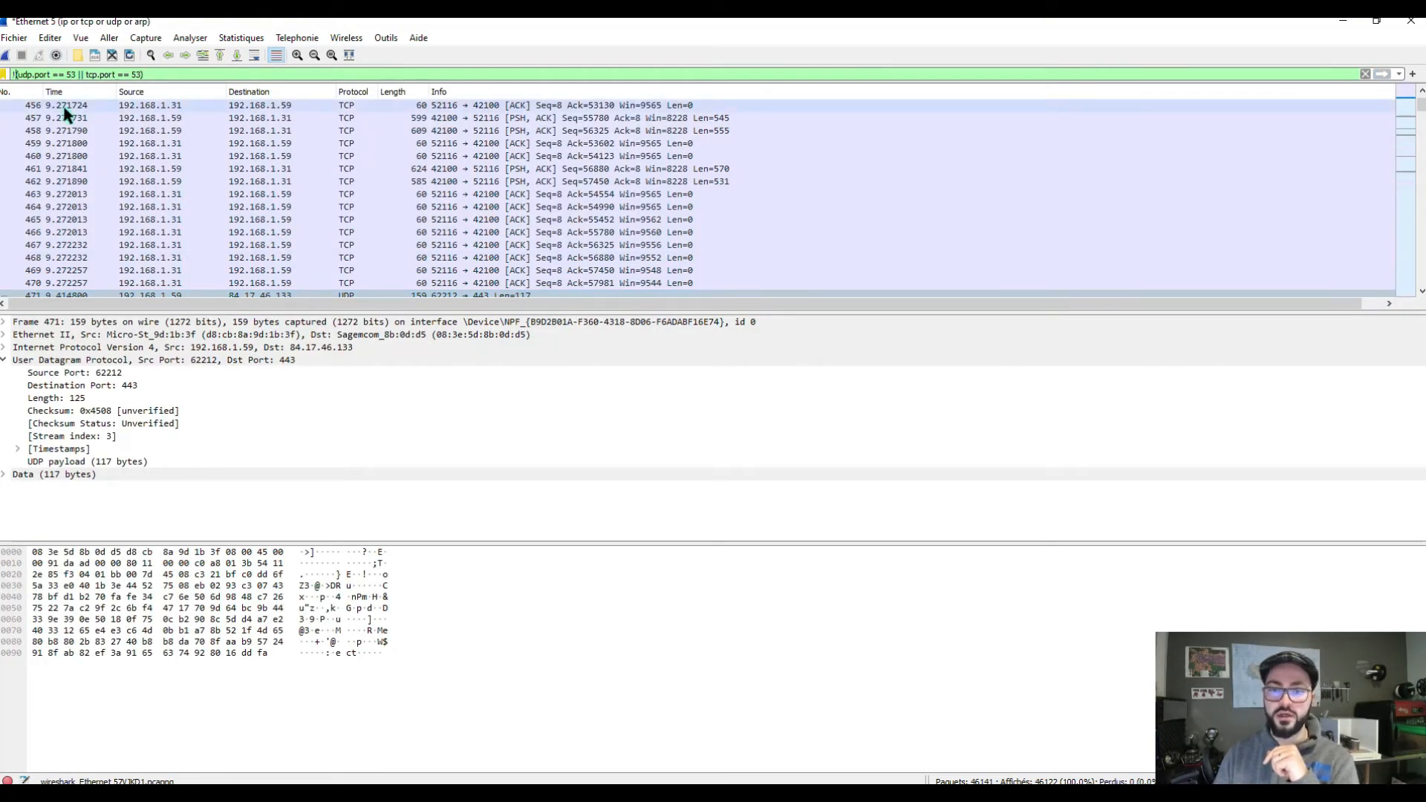
key(BackSpace)
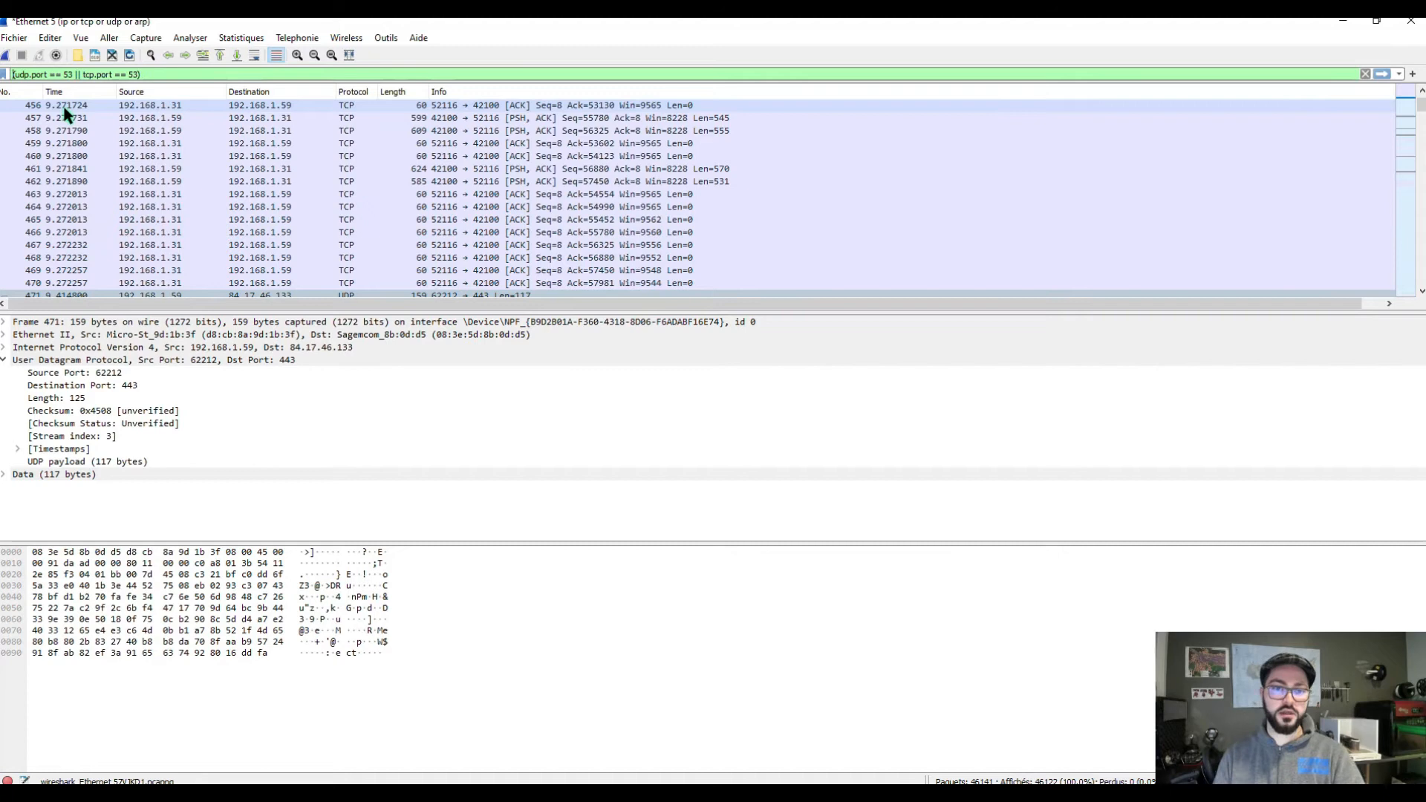
key(Return)
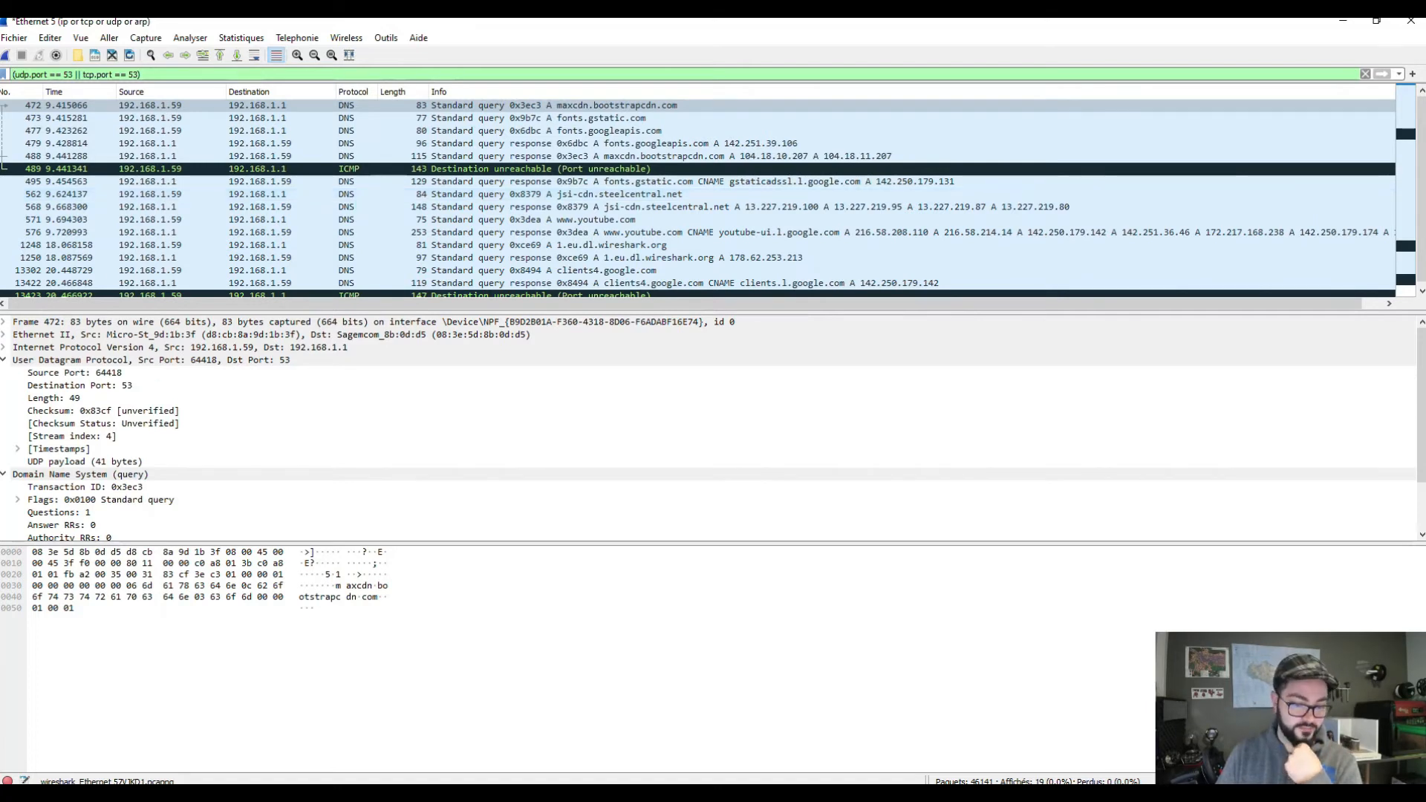
scroll(503, 186, down, 2)
scroll(496, 292, up, 2)
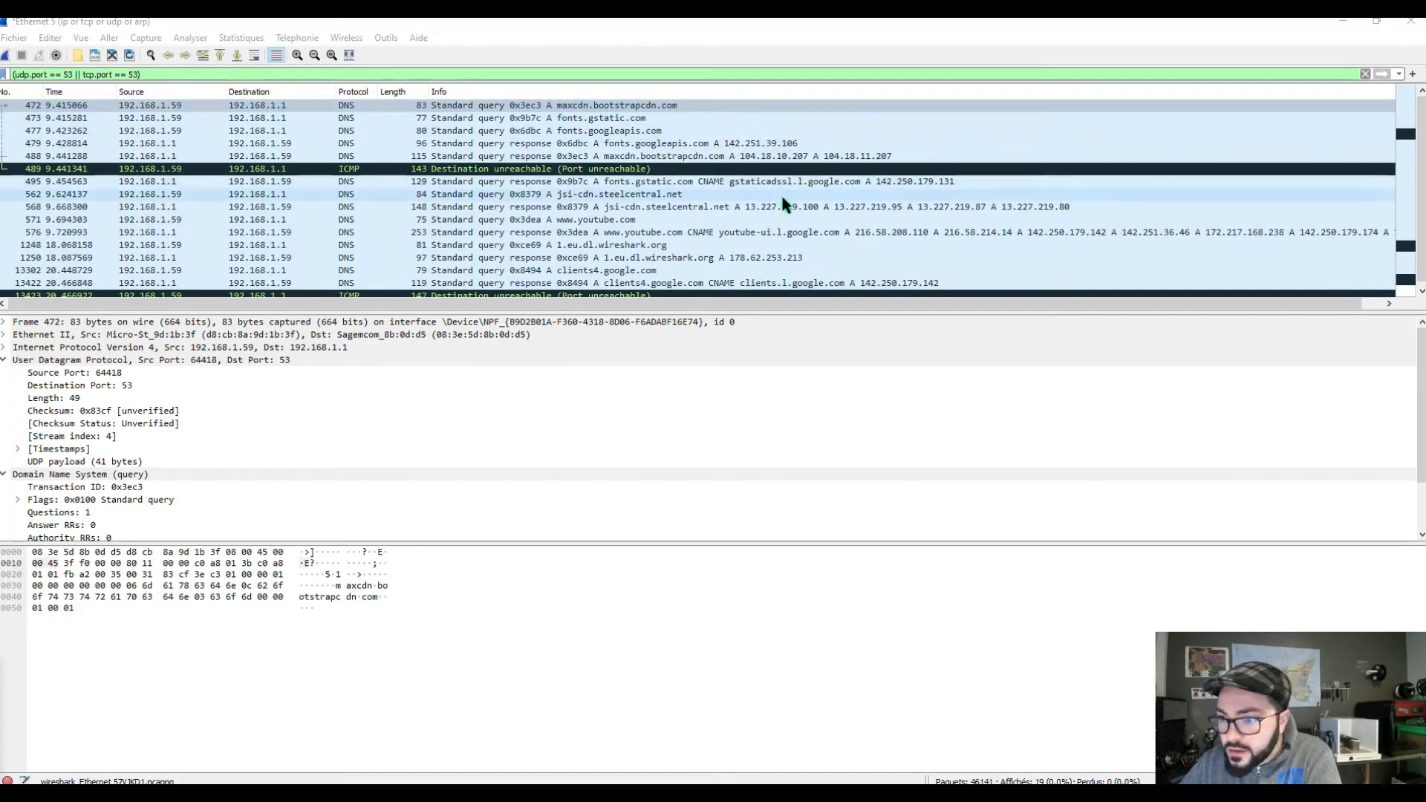
Step: Open the DNS query packet for 1.eu.dl.wireshark.org in its own window and examine its UDP ports and Queries section
click(640, 246)
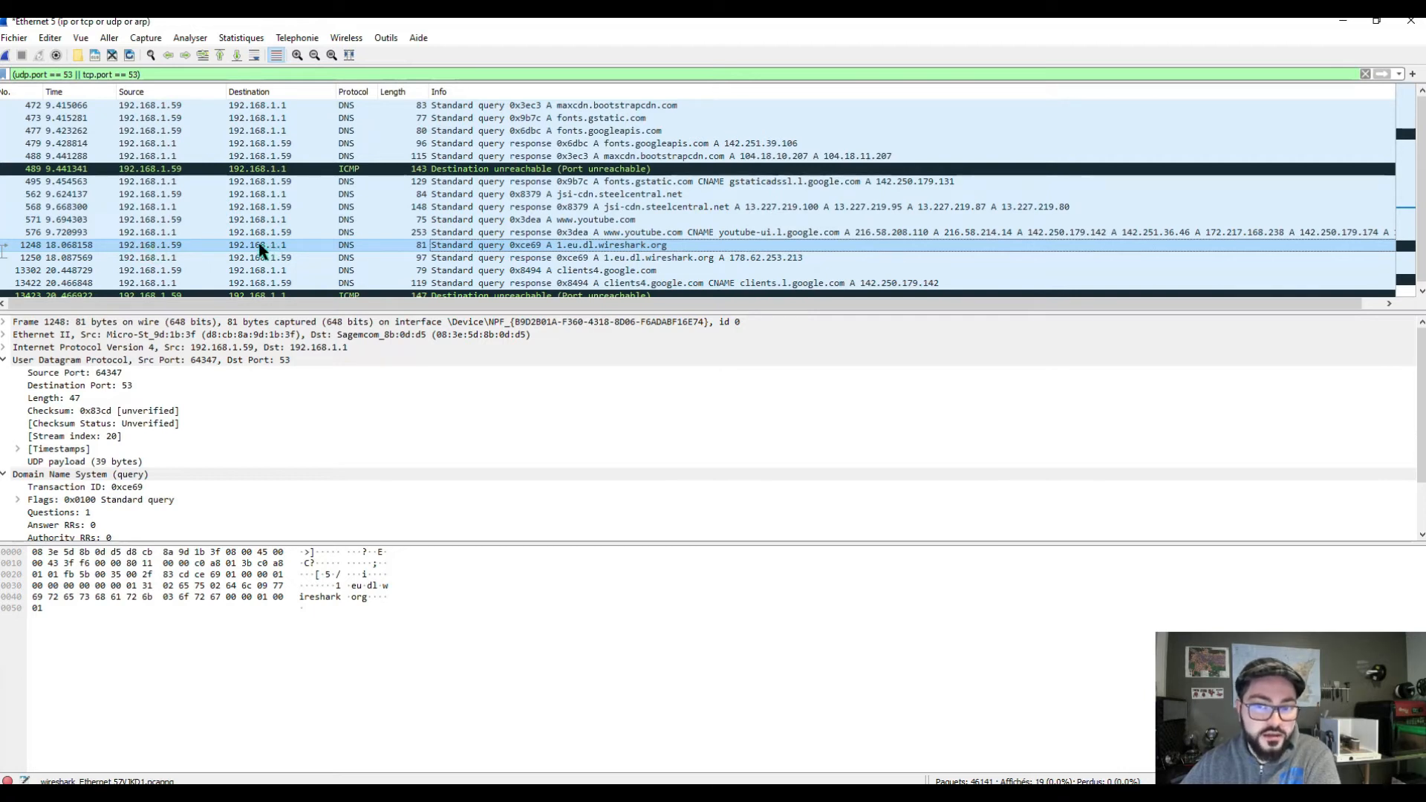
double_click(496, 247)
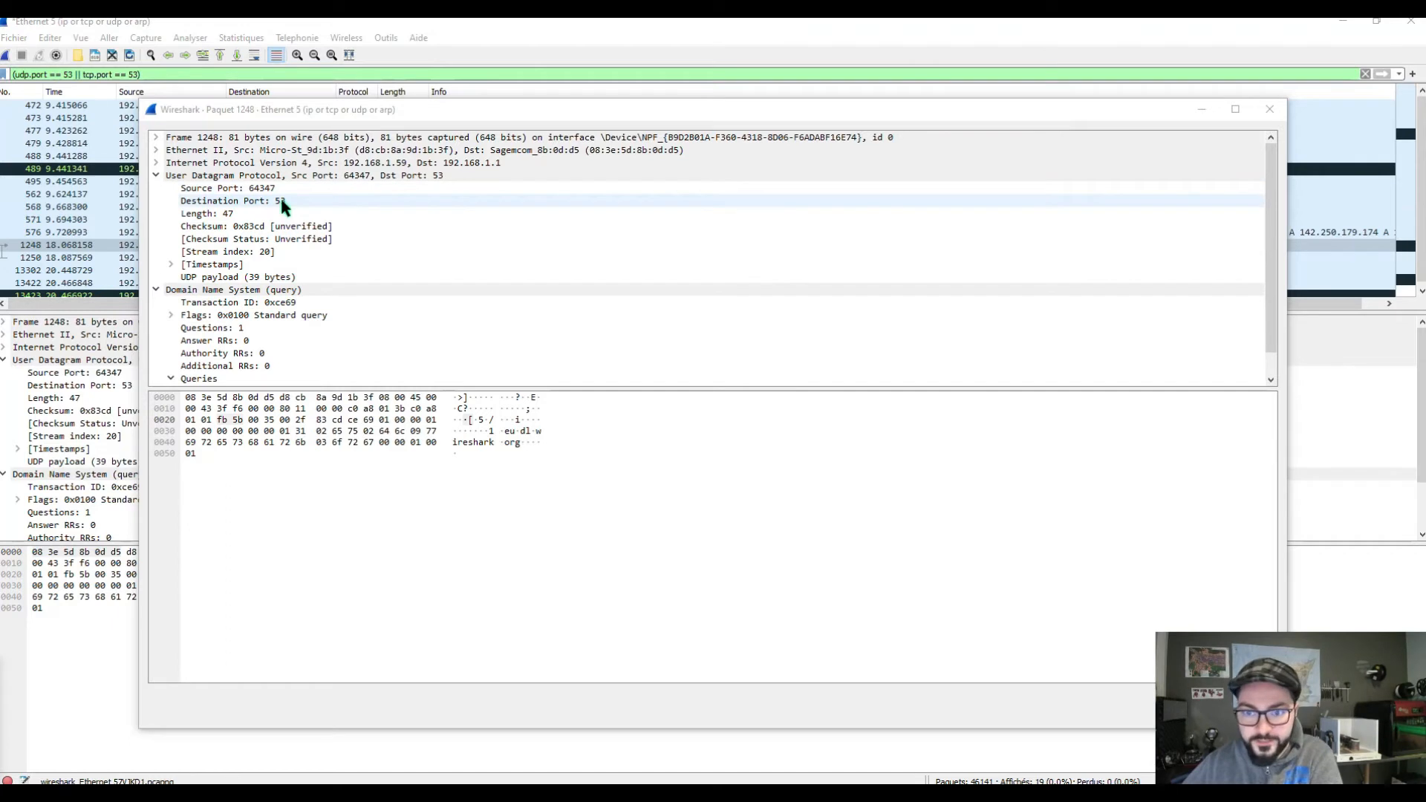
scroll(261, 254, down, 1)
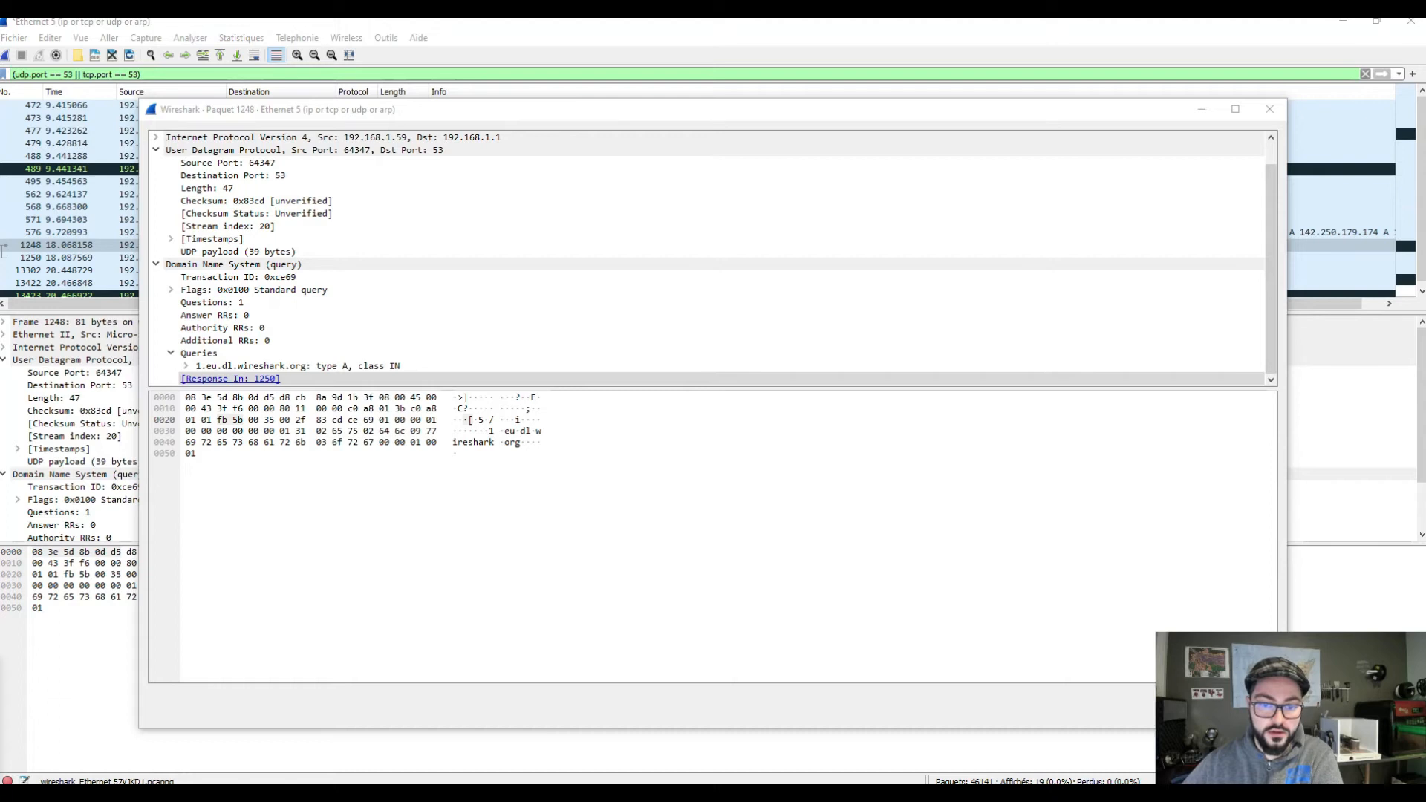
click(199, 353)
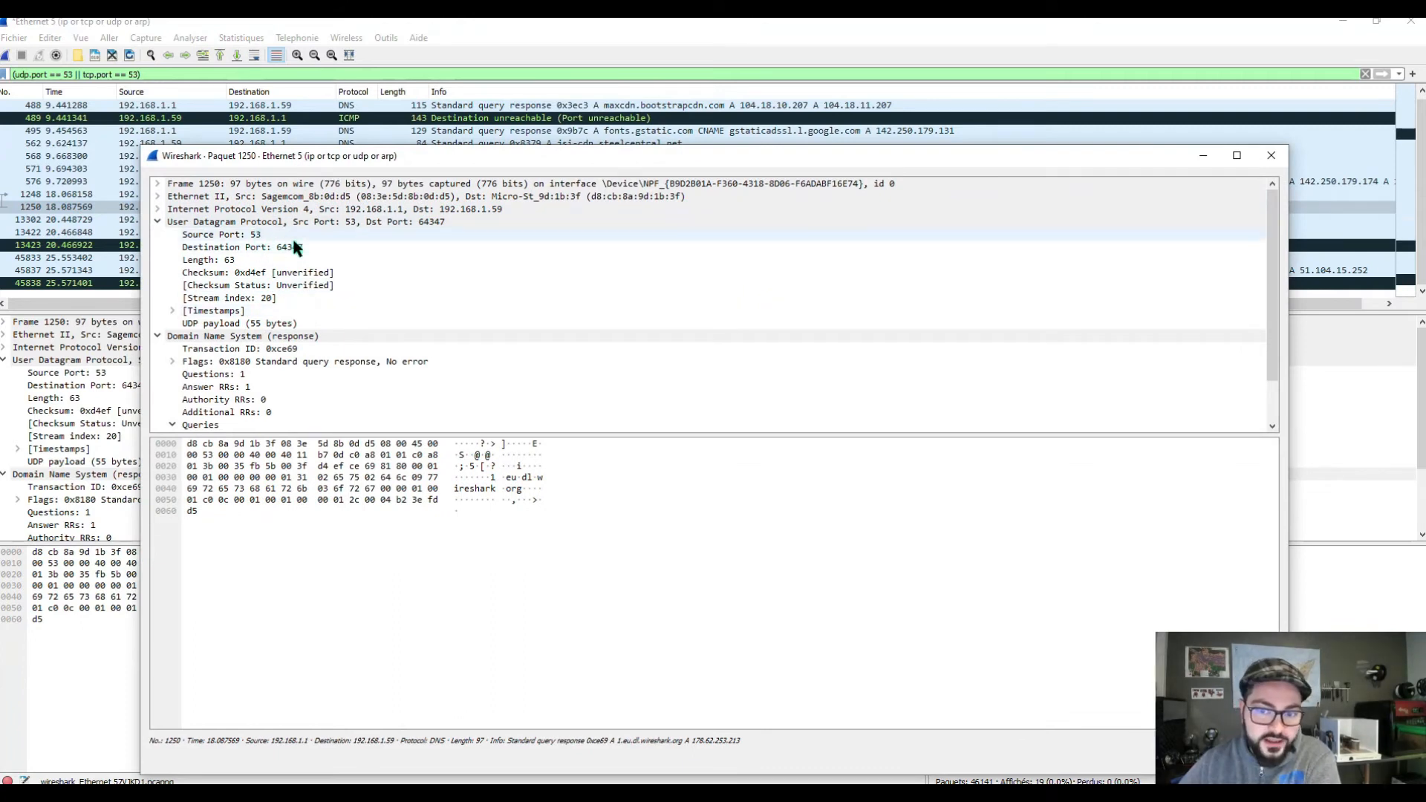
Step: Examine the matching DNS response packet 1250, including its UDP ports, and expand its Answers section
scroll(262, 295, down, 1)
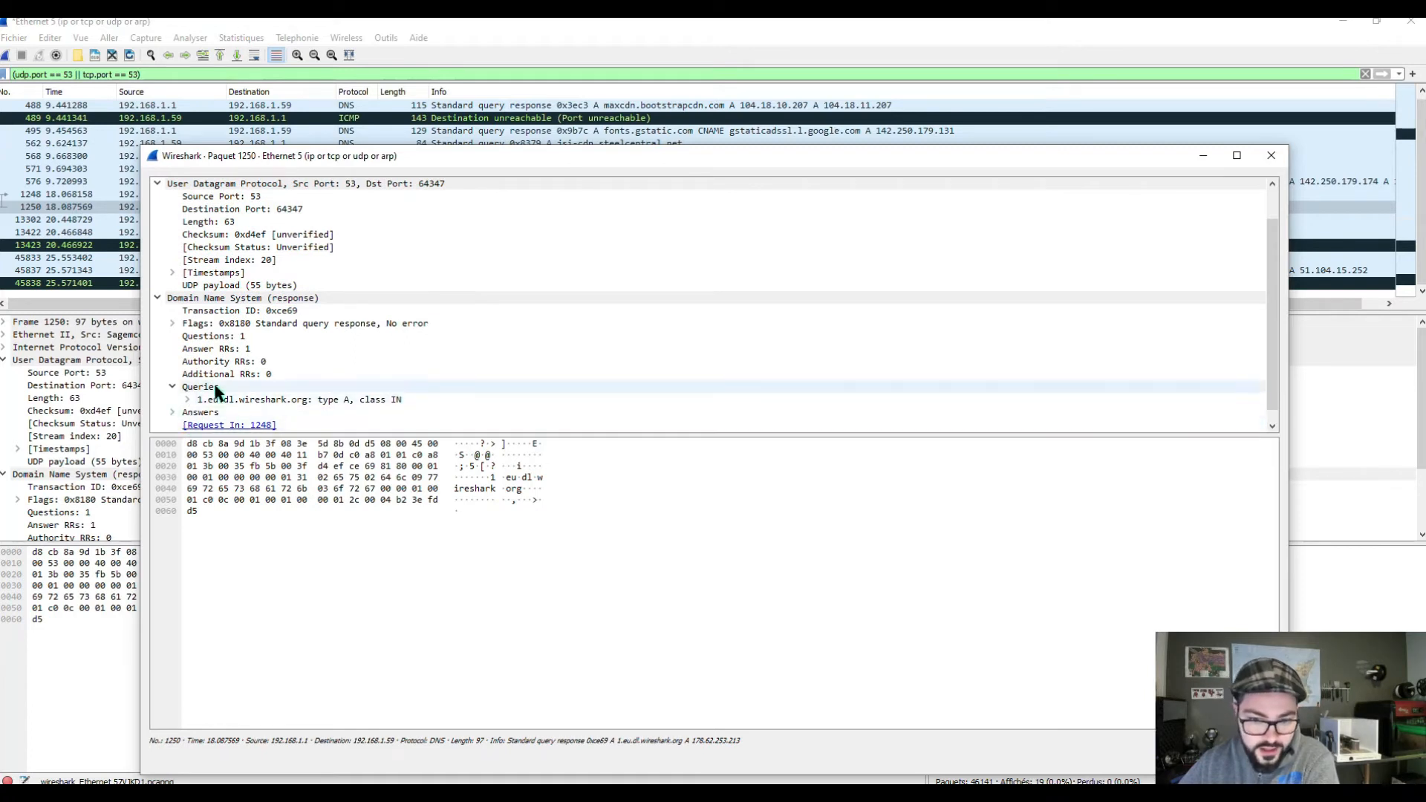
click(169, 412)
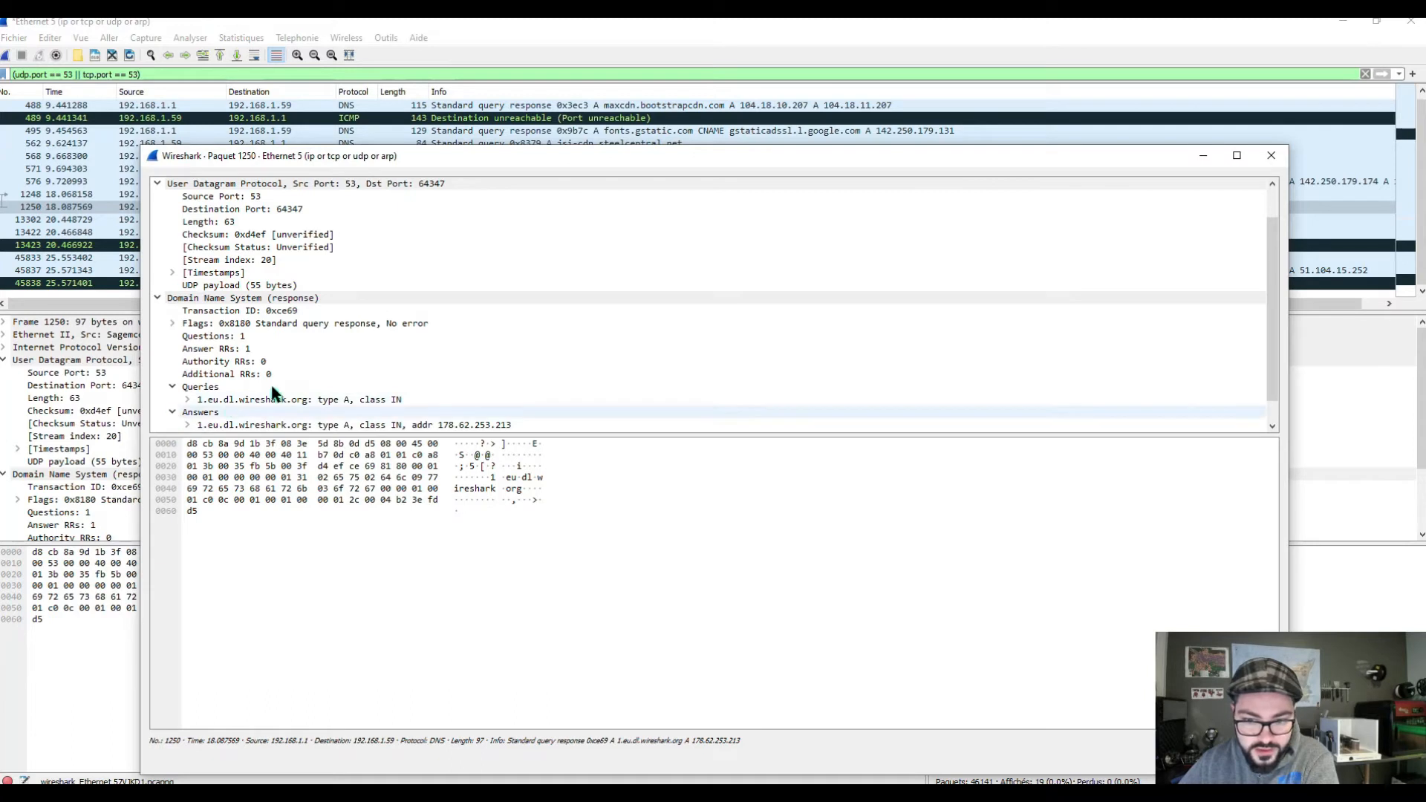
scroll(271, 382, down, 1)
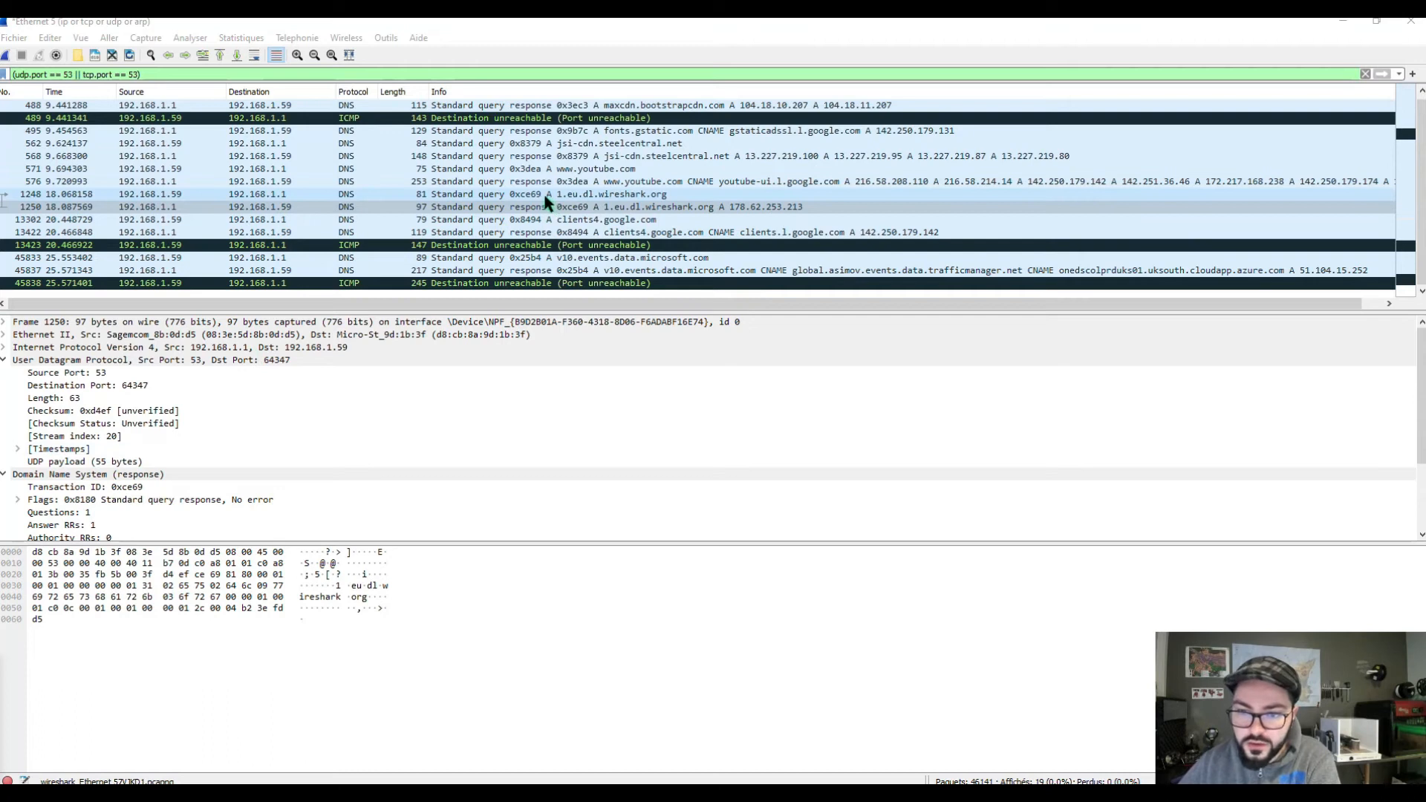
Step: Reopen the 1.eu.dl.wireshark.org query packet 1248 and its response packet 1250 one after the other to review their DNS details
click(546, 197)
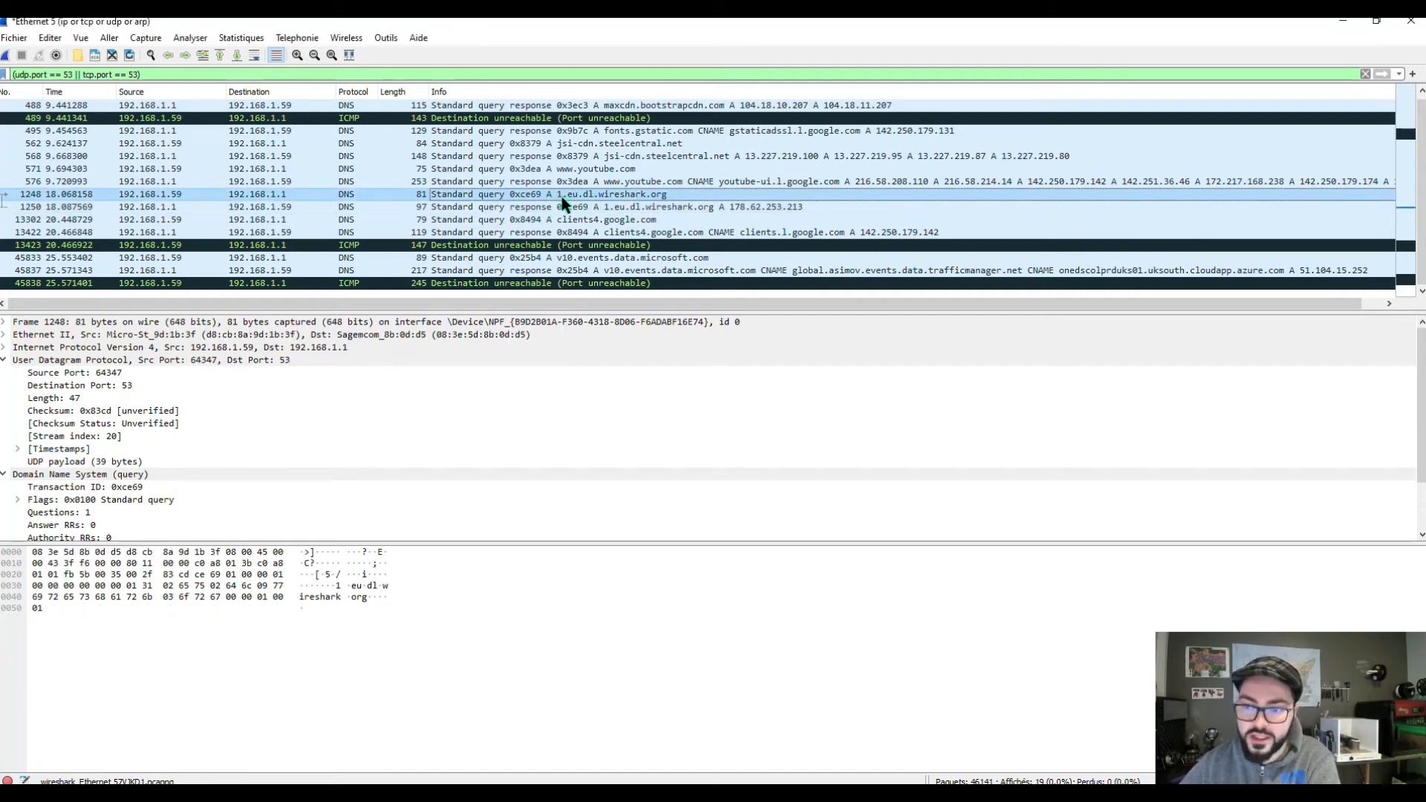
double_click(603, 195)
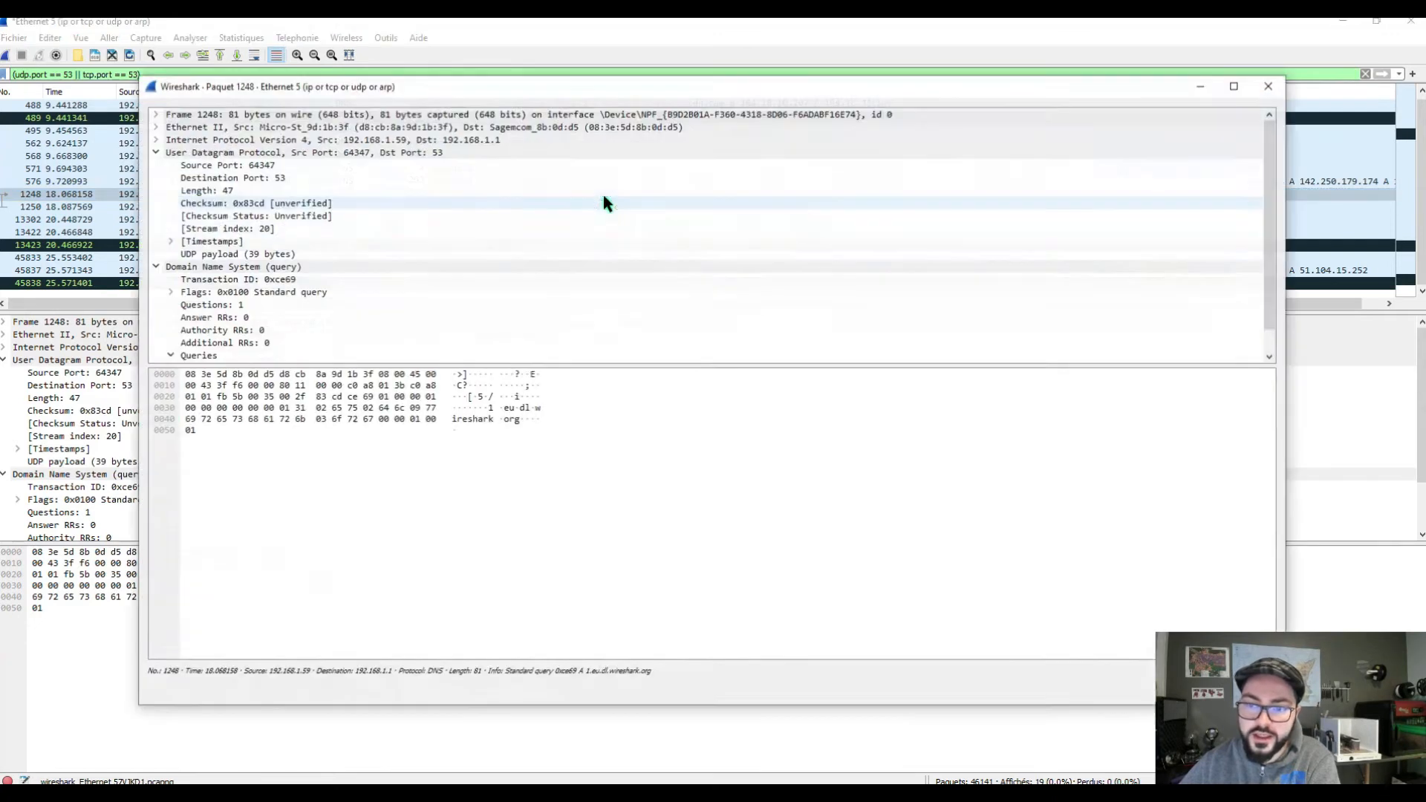
scroll(307, 295, down, 1)
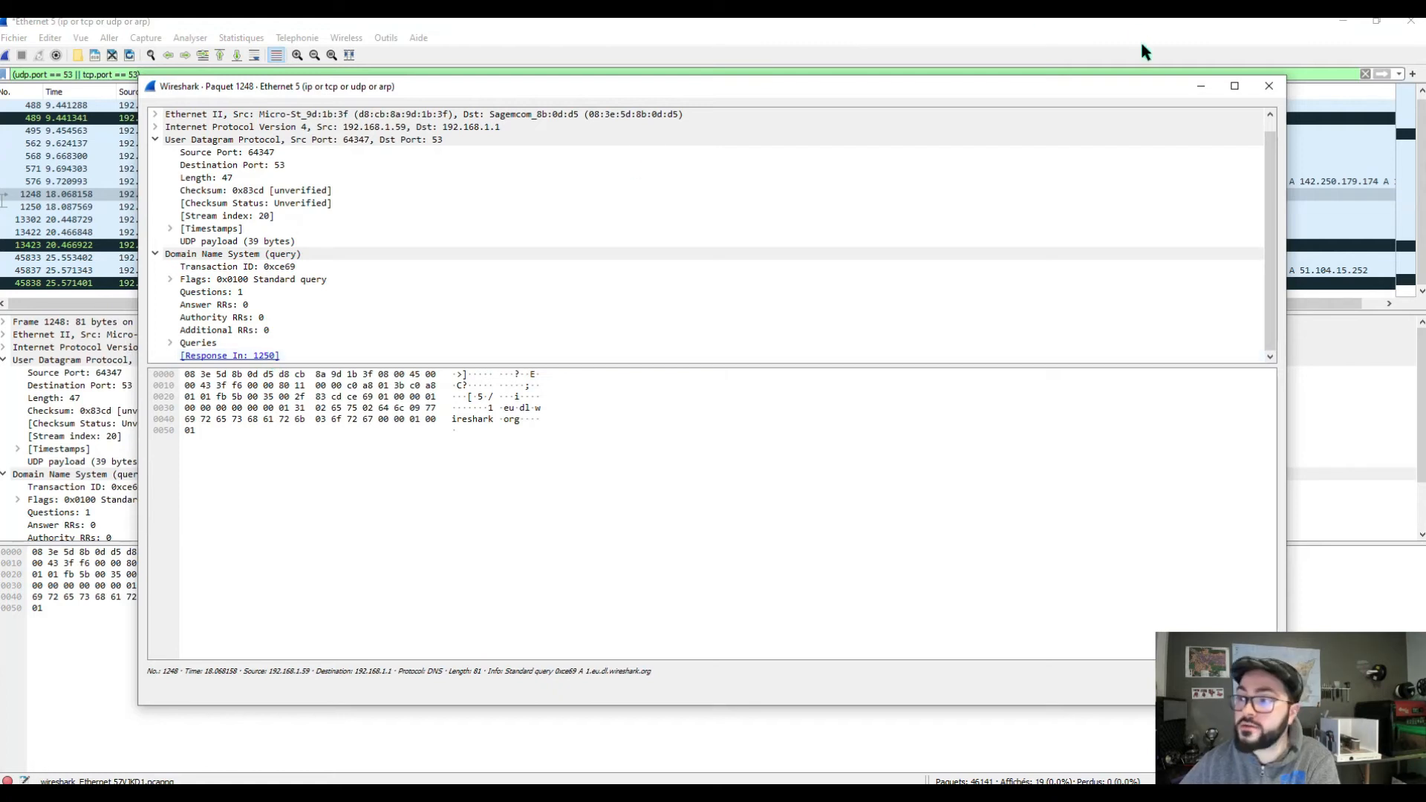
click(1269, 86)
click(260, 207)
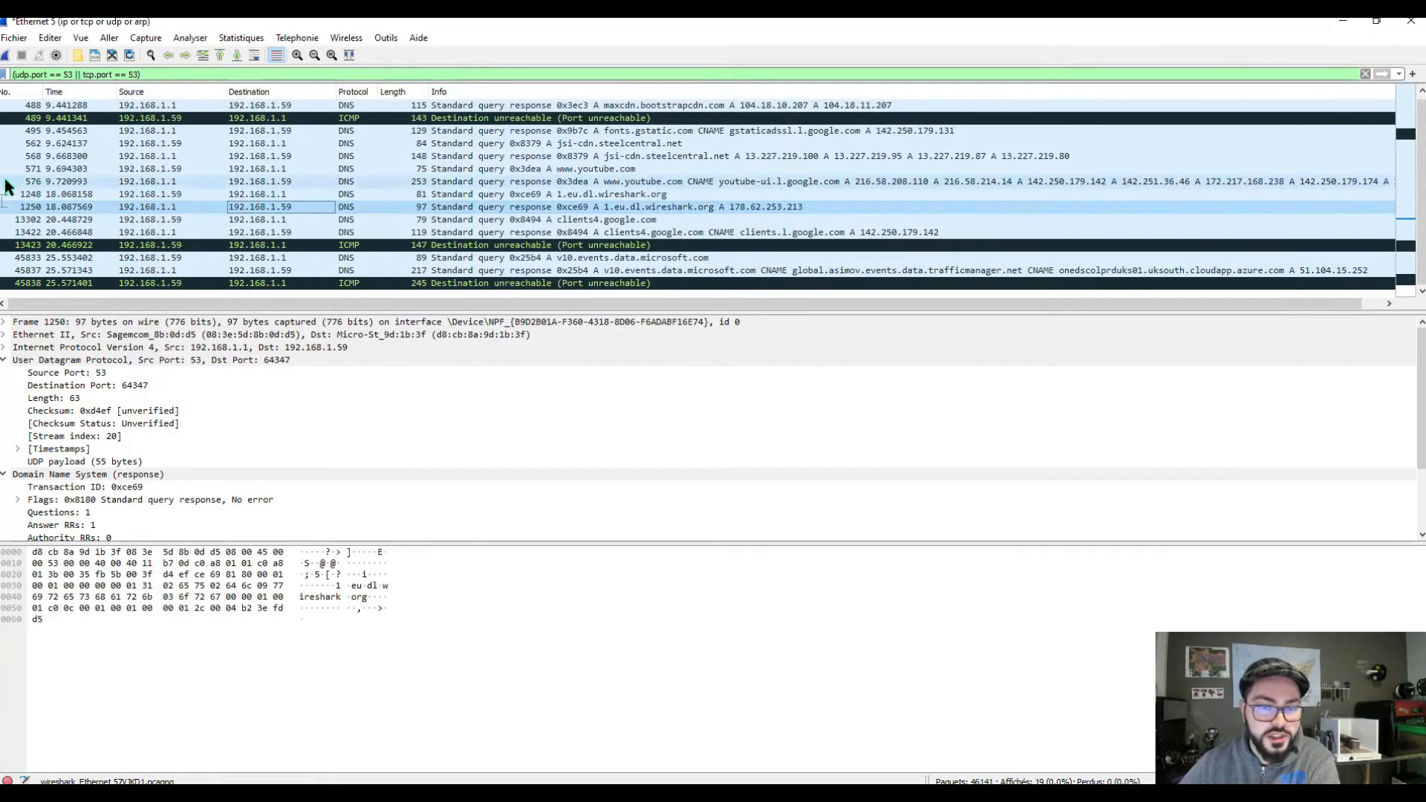
double_click(395, 206)
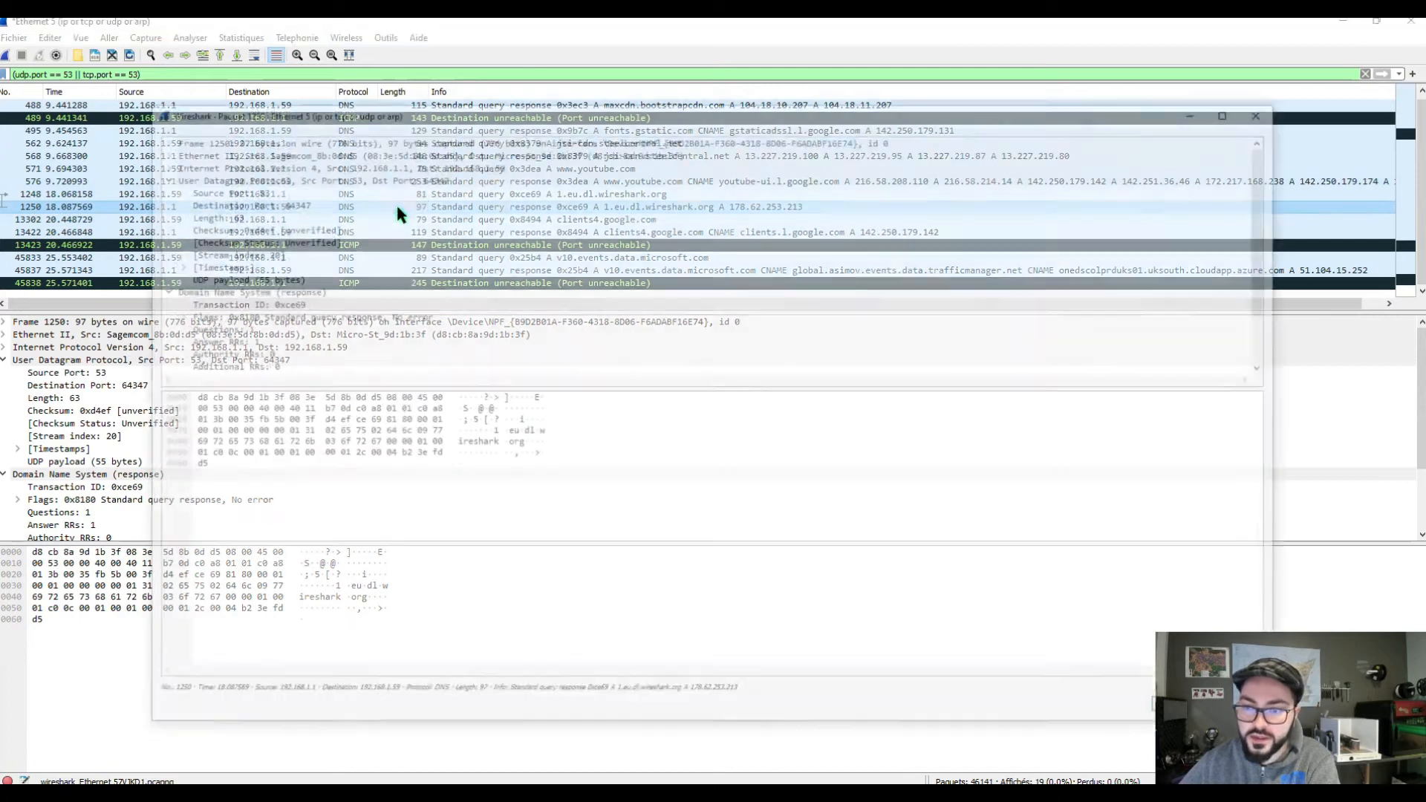
scroll(319, 307, down, 2)
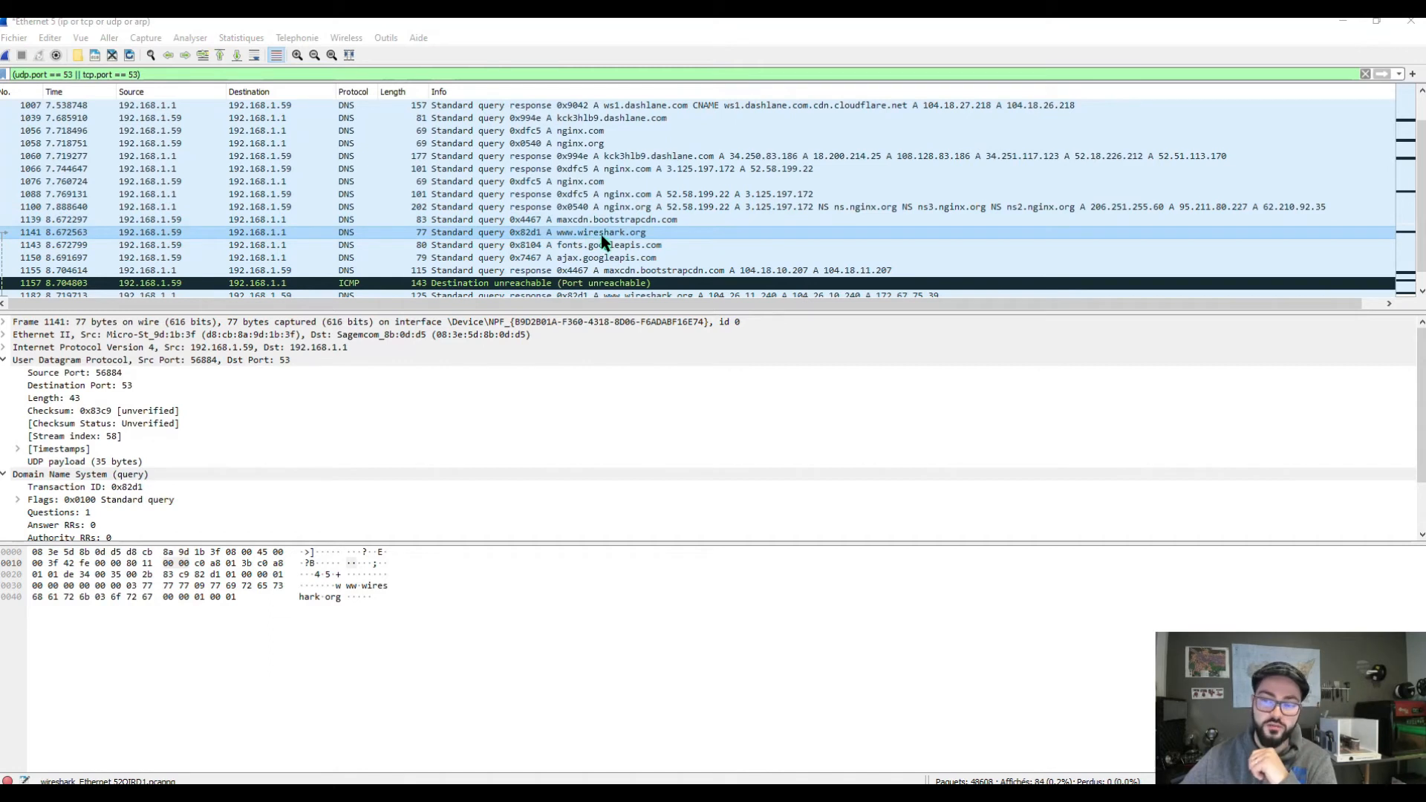
double_click(601, 234)
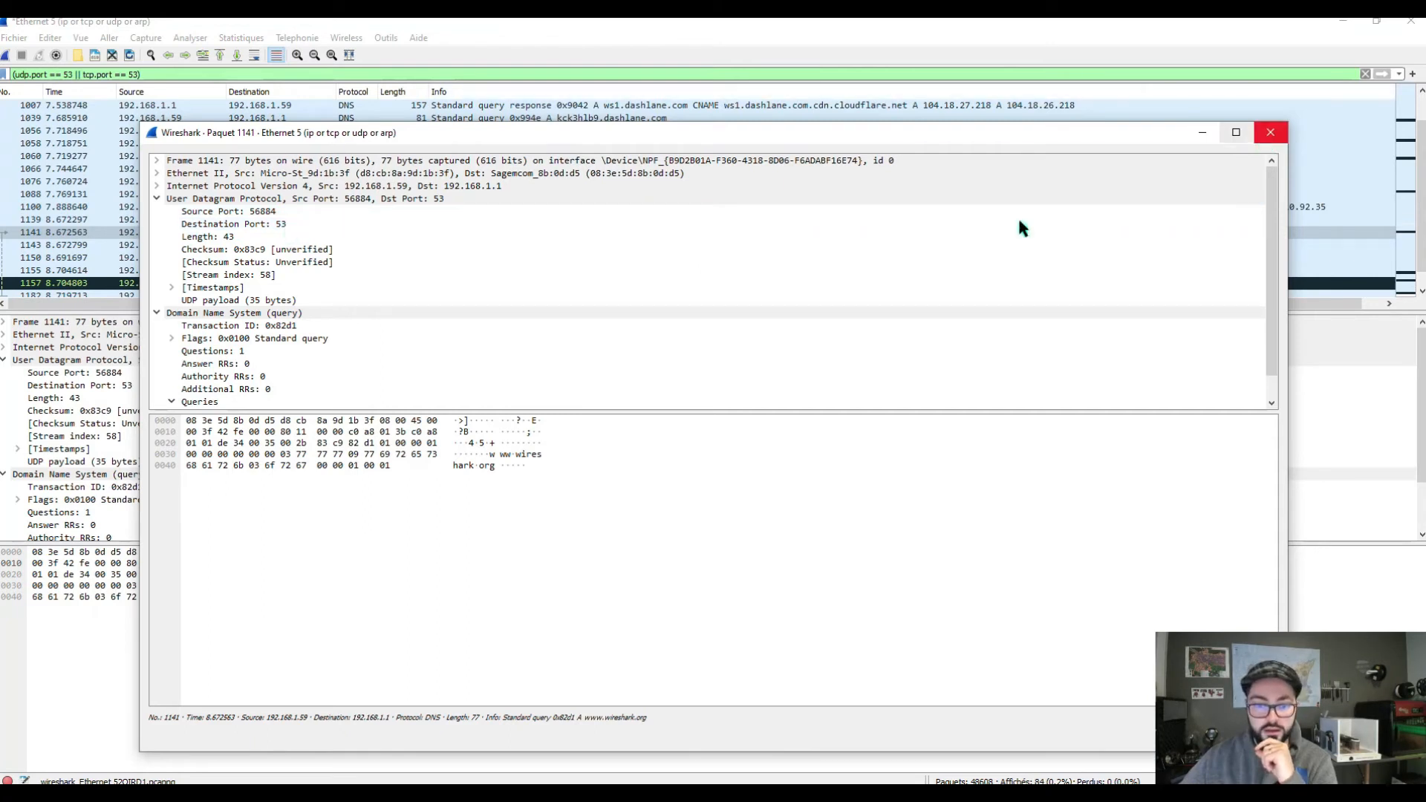
scroll(668, 297, down, 1)
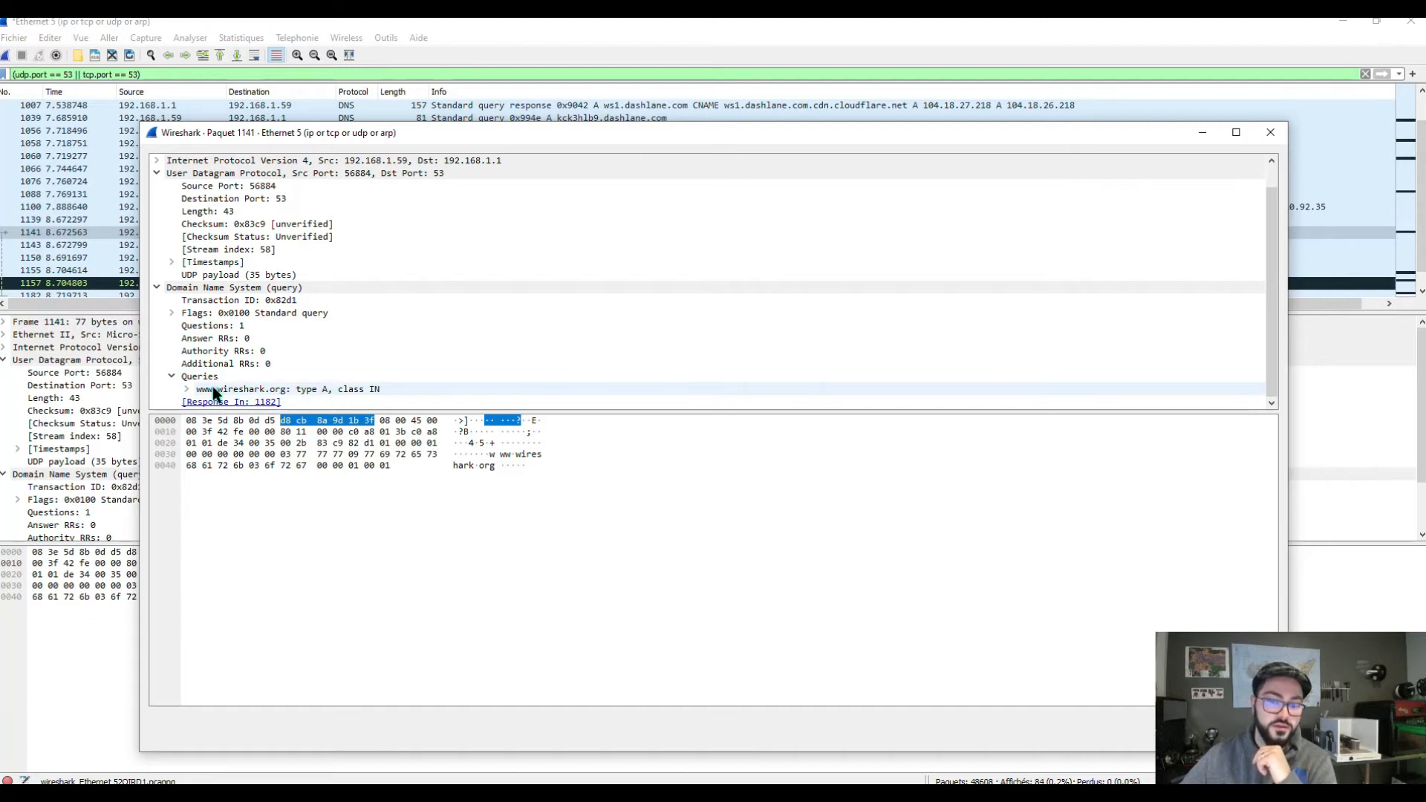
click(1271, 133)
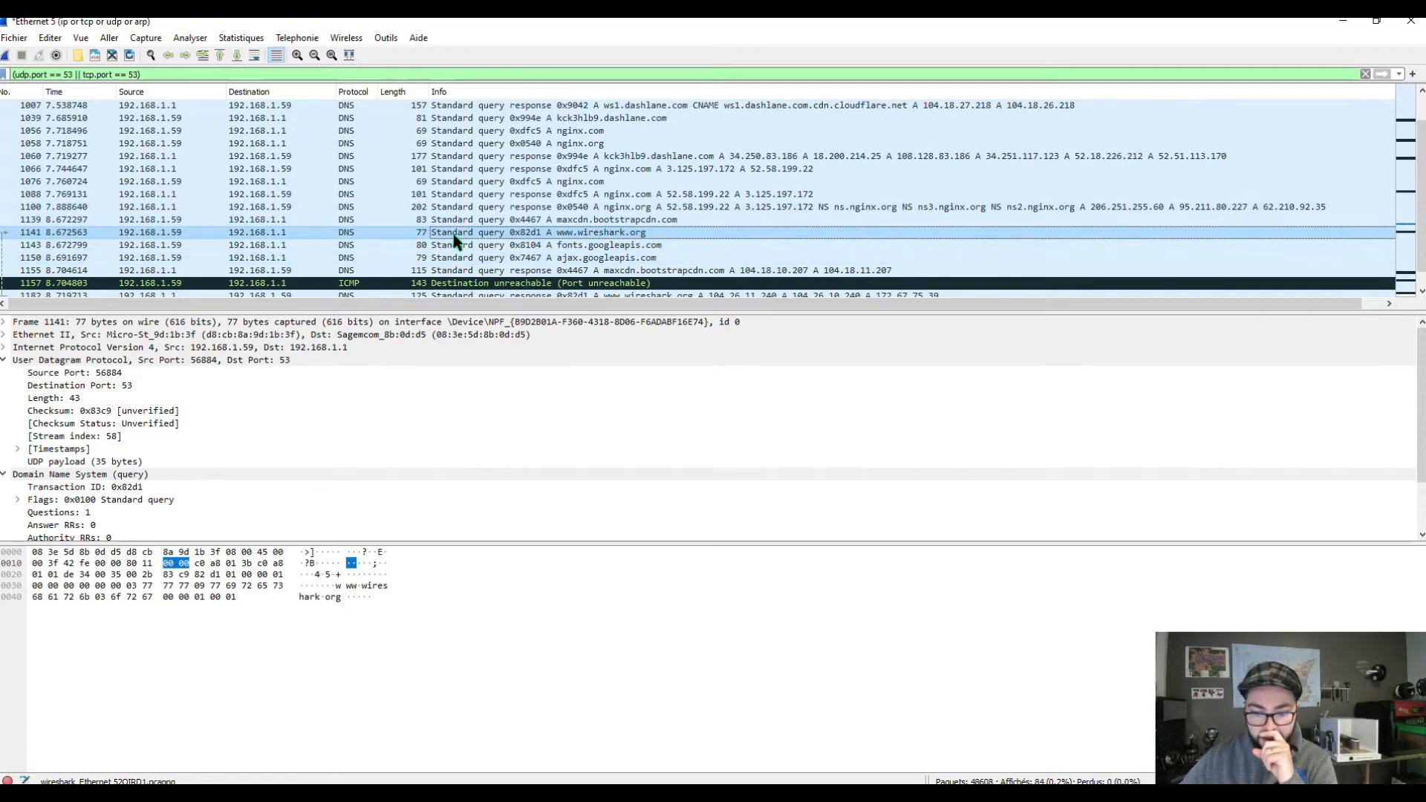
scroll(450, 241, down, 1)
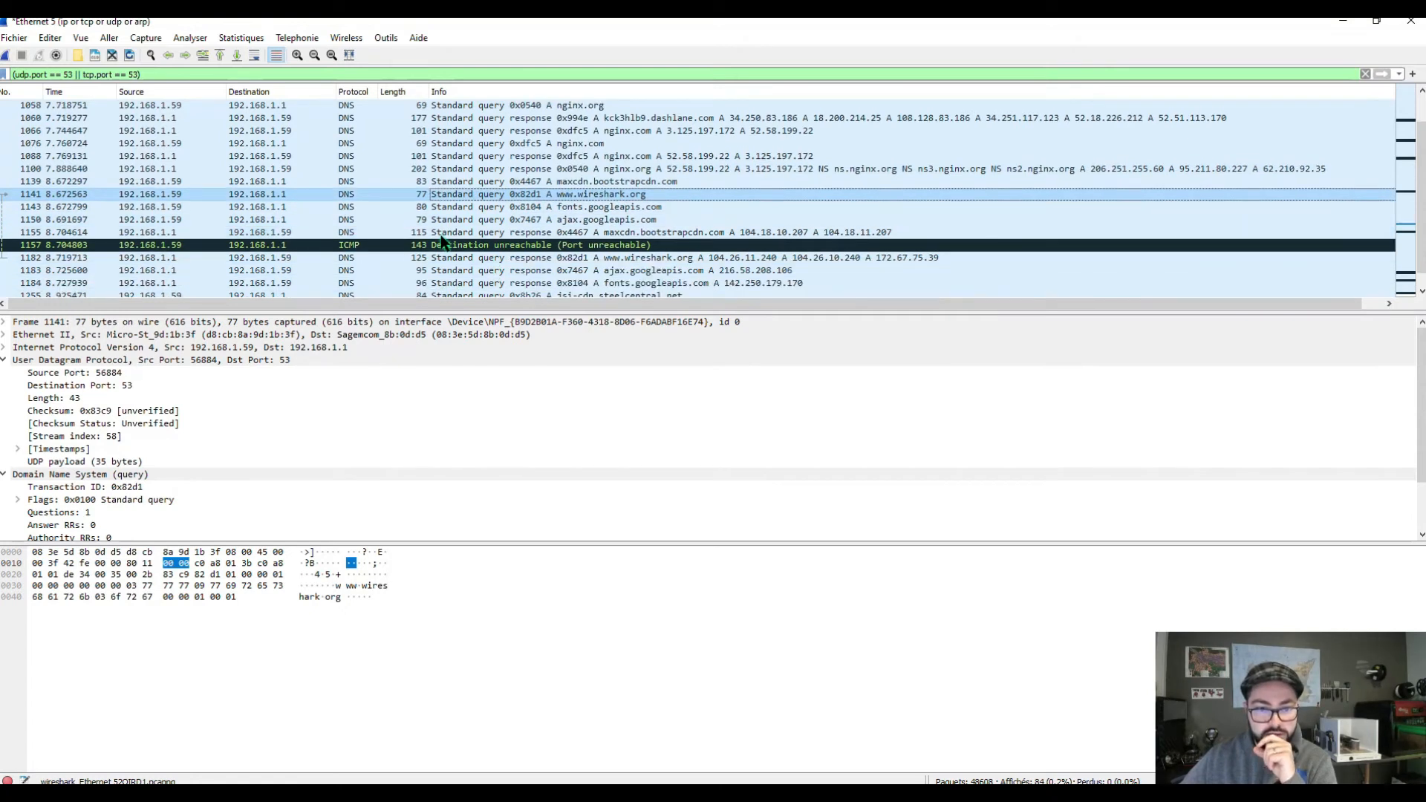
scroll(443, 241, down, 1)
mouse_move(478, 794)
click(570, 734)
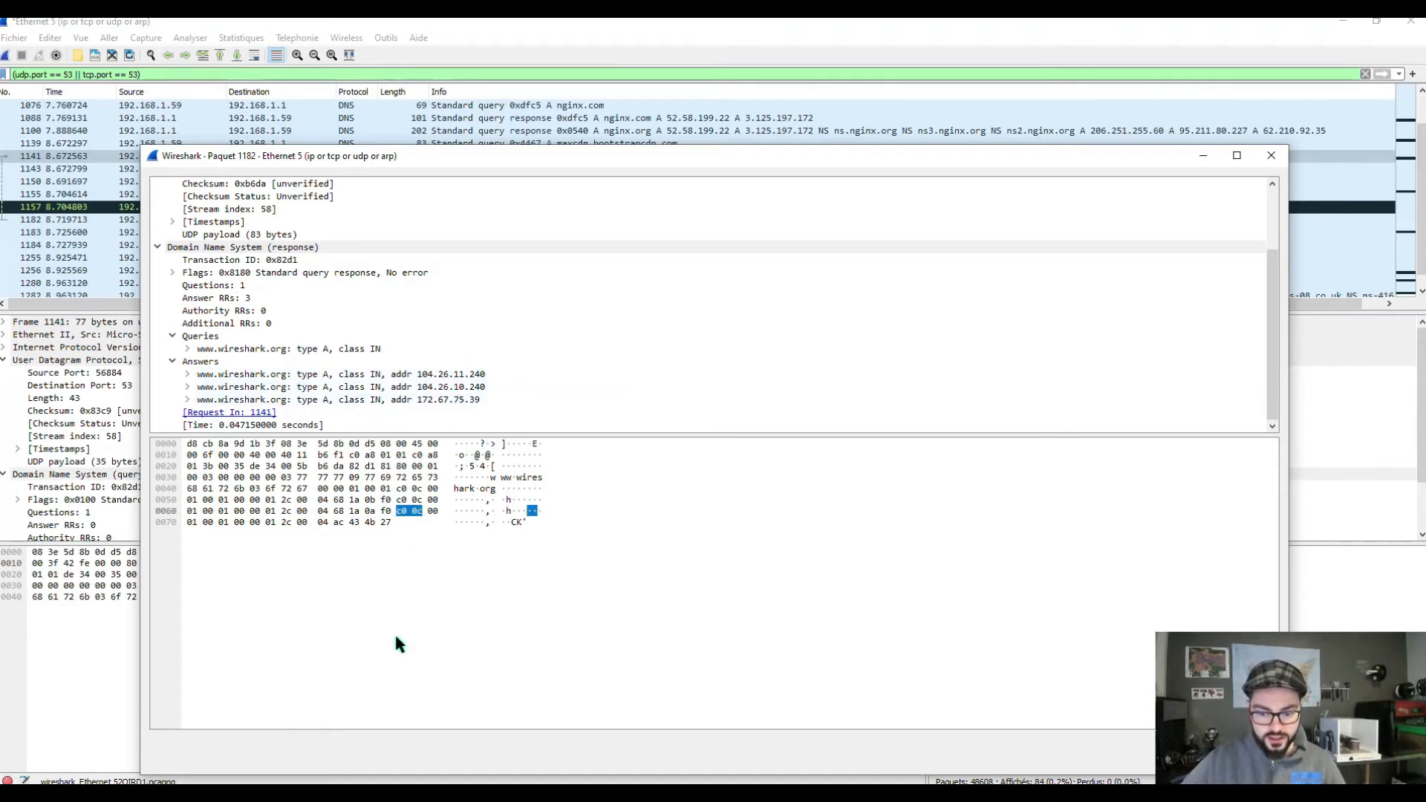
click(513, 792)
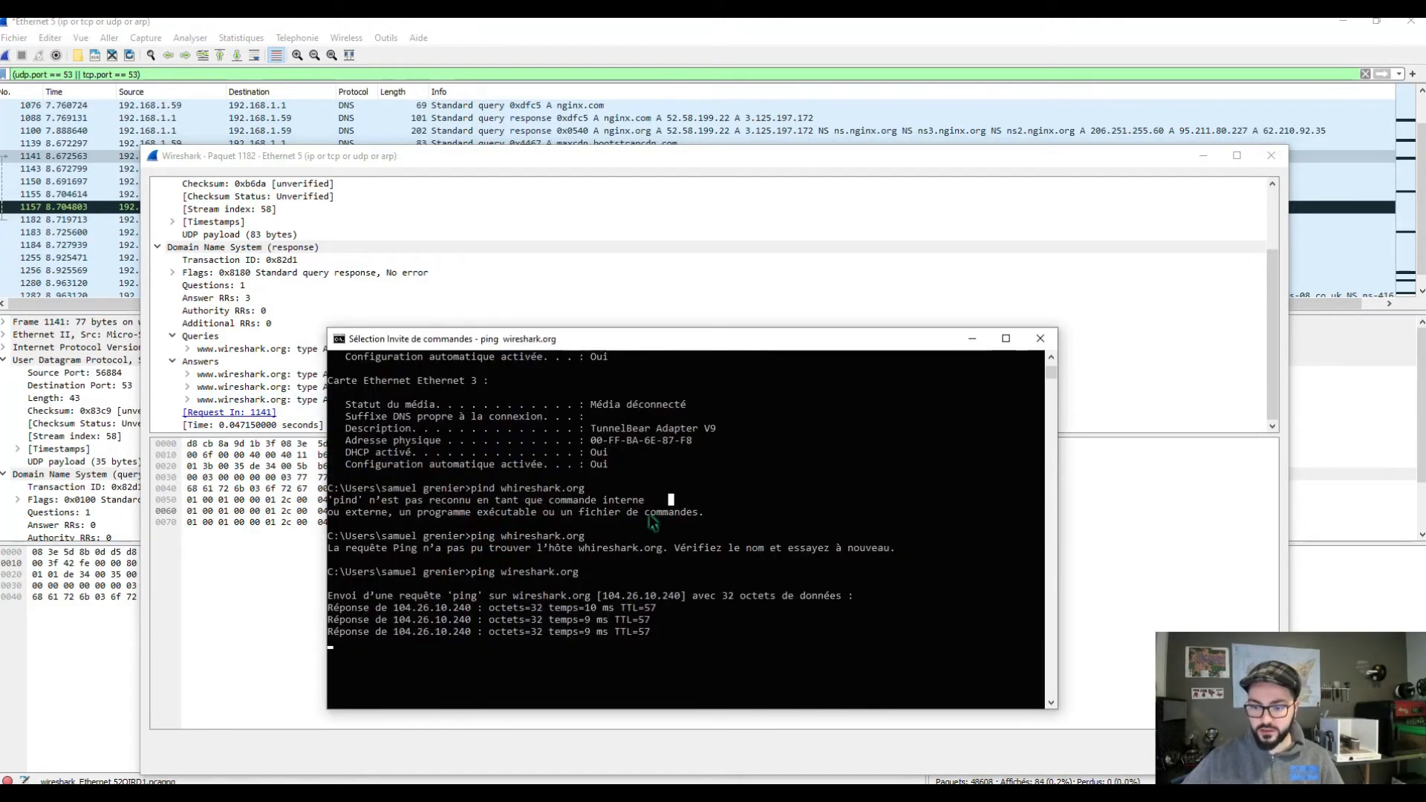
drag(620, 349, 926, 171)
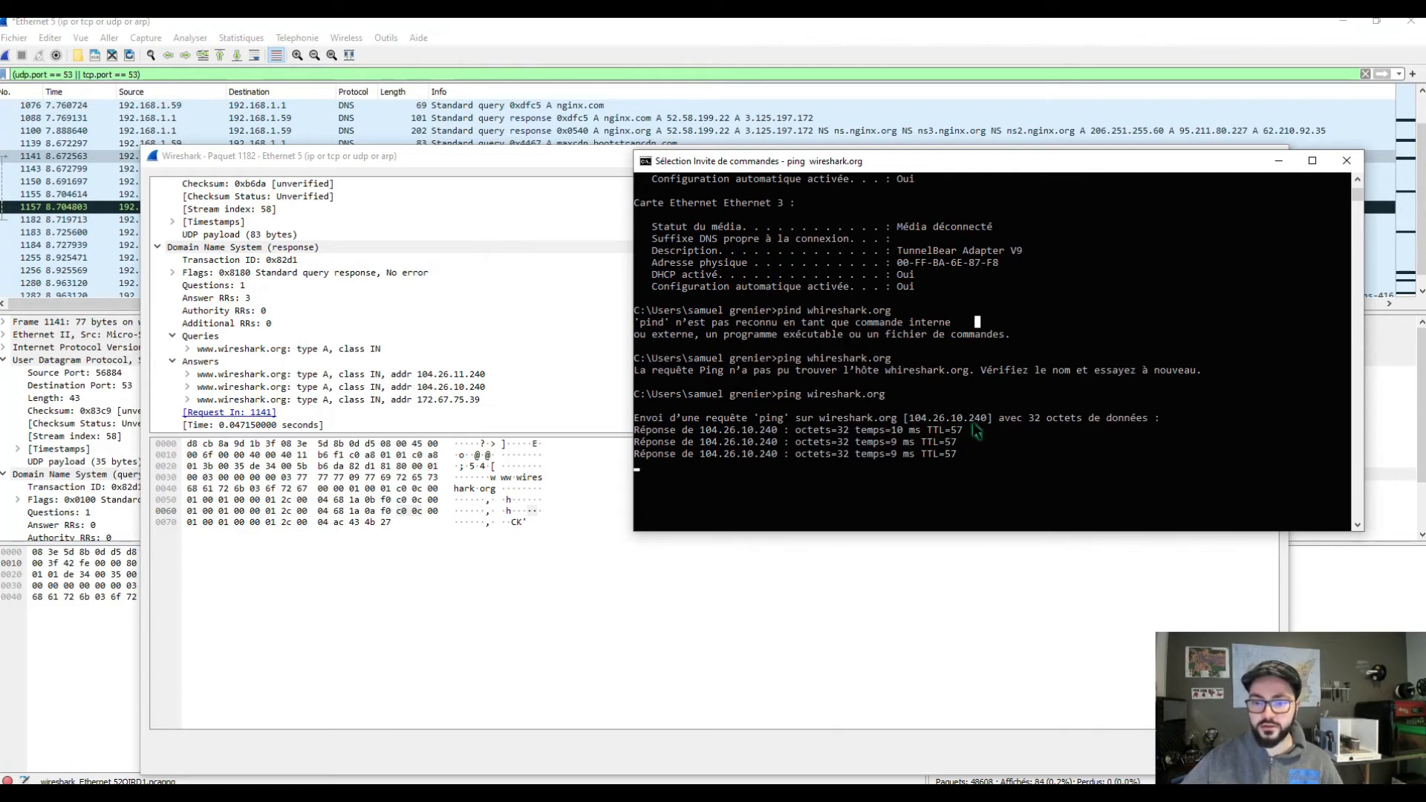
Step: Minimise the command prompt and look through the QUIC packets sent to 104.26.10.240 in the IP-filtered capture
click(1279, 160)
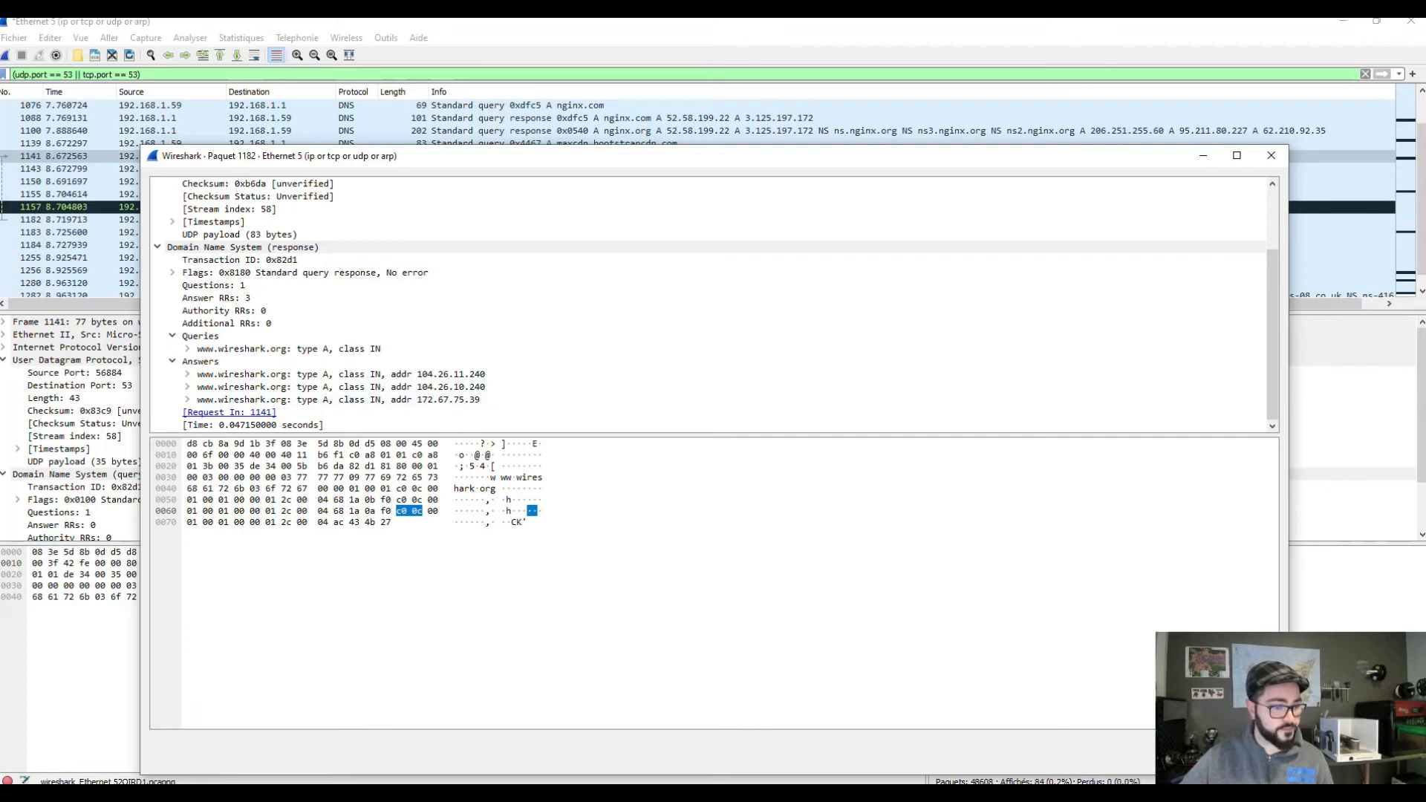
key(alt+Tab)
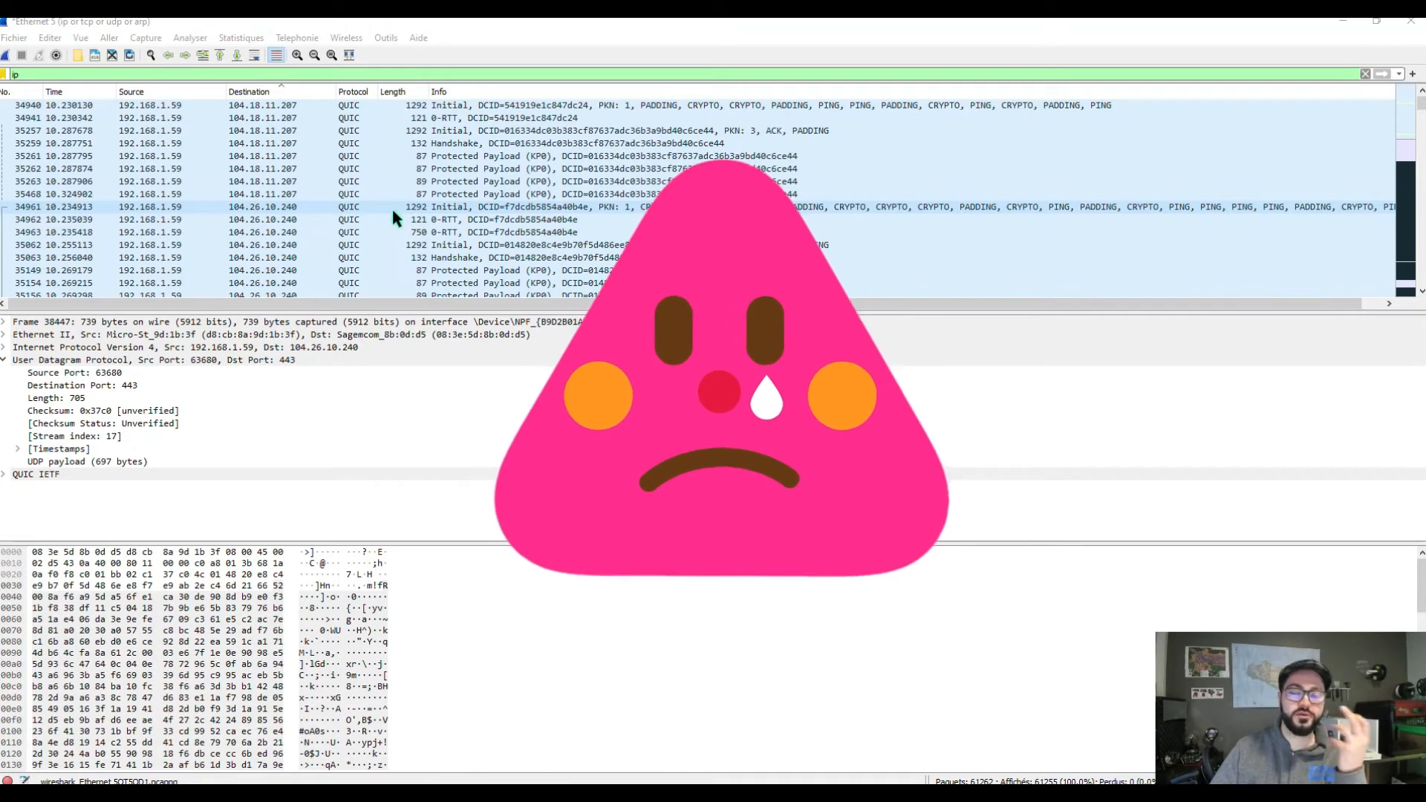
scroll(416, 215, down, 4)
scroll(448, 223, down, 1)
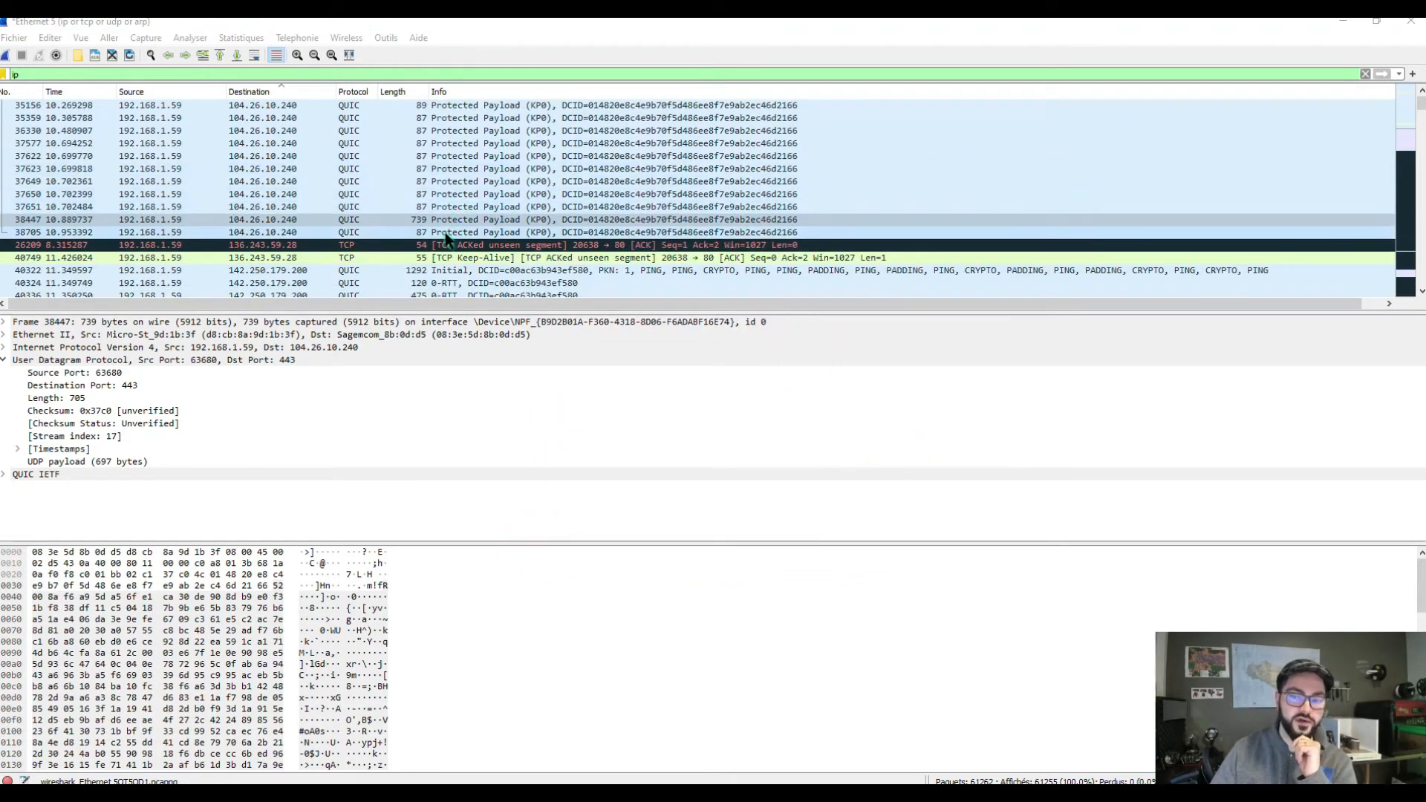
scroll(290, 200, up, 2)
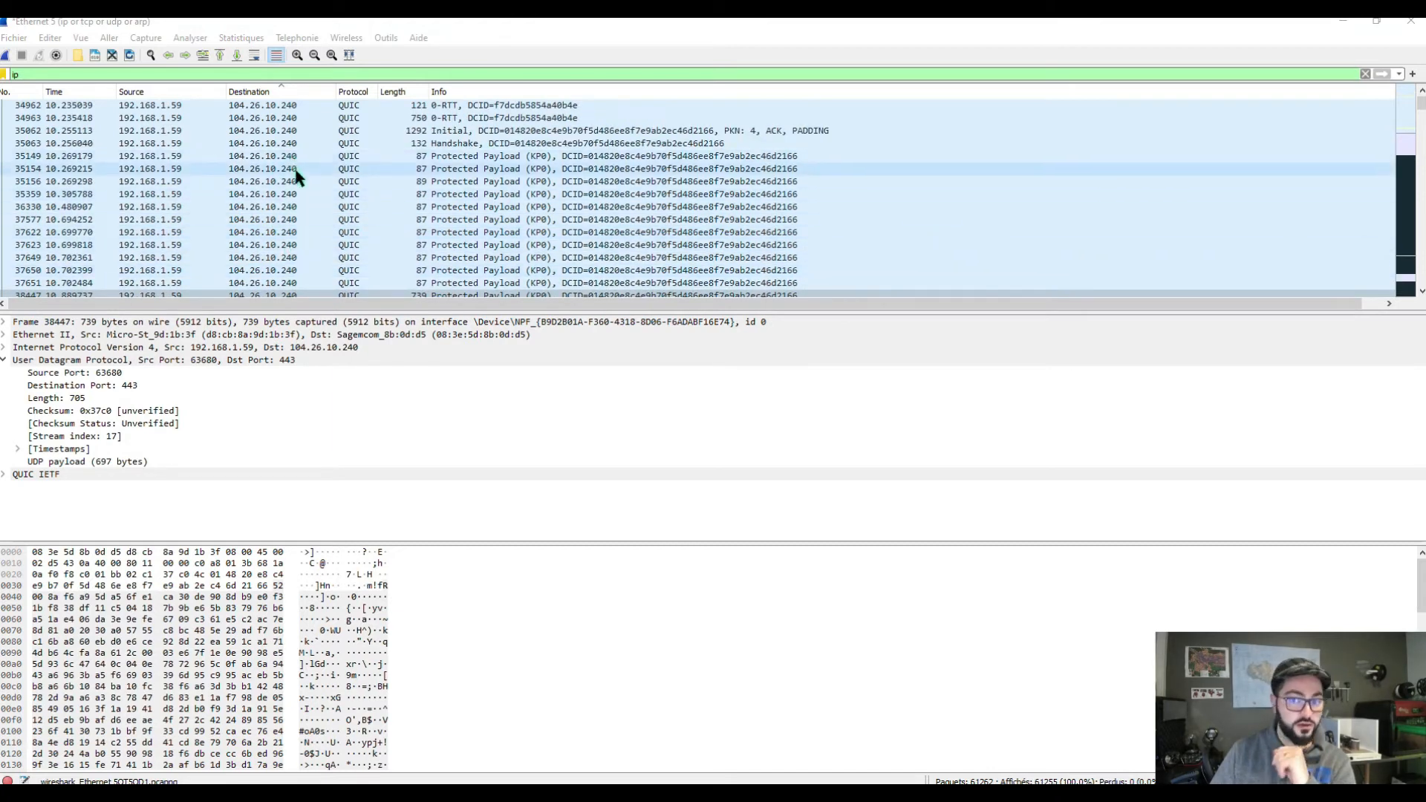
scroll(296, 181, up, 1)
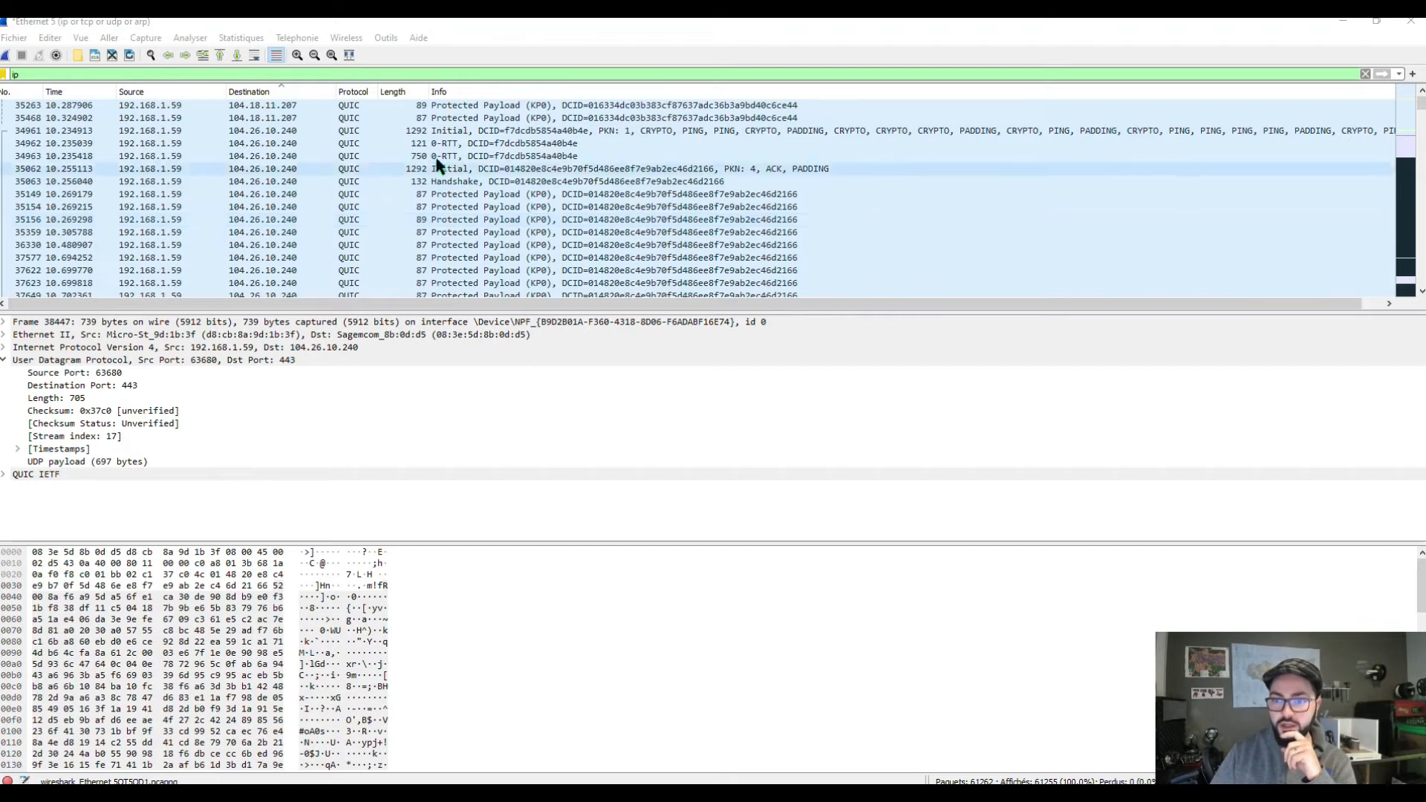
scroll(475, 180, up, 2)
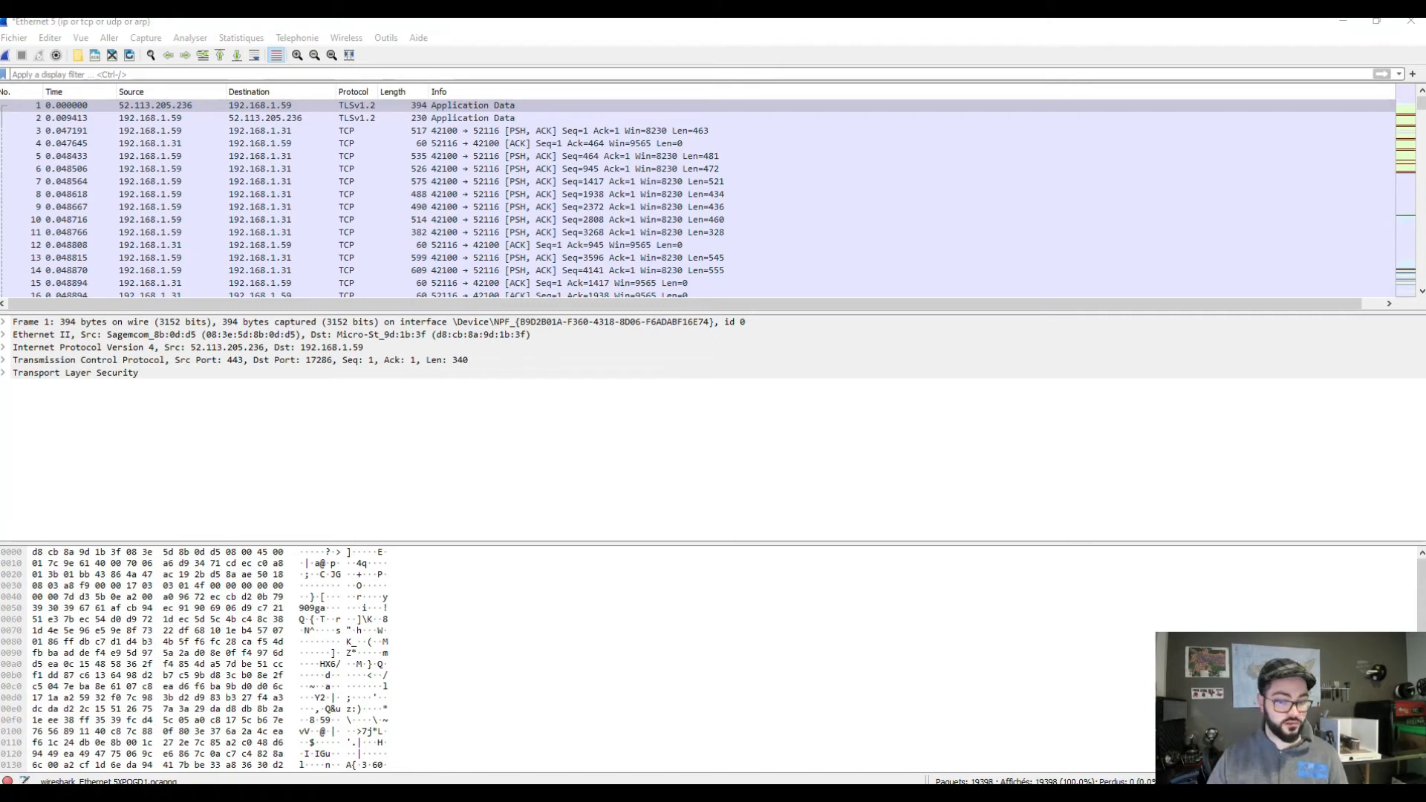
Step: Filter the new capture to DNS traffic by applying the saved Non-DNS filter without its negation: (udp.port == 53 || tcp.port == 53)
click(152, 793)
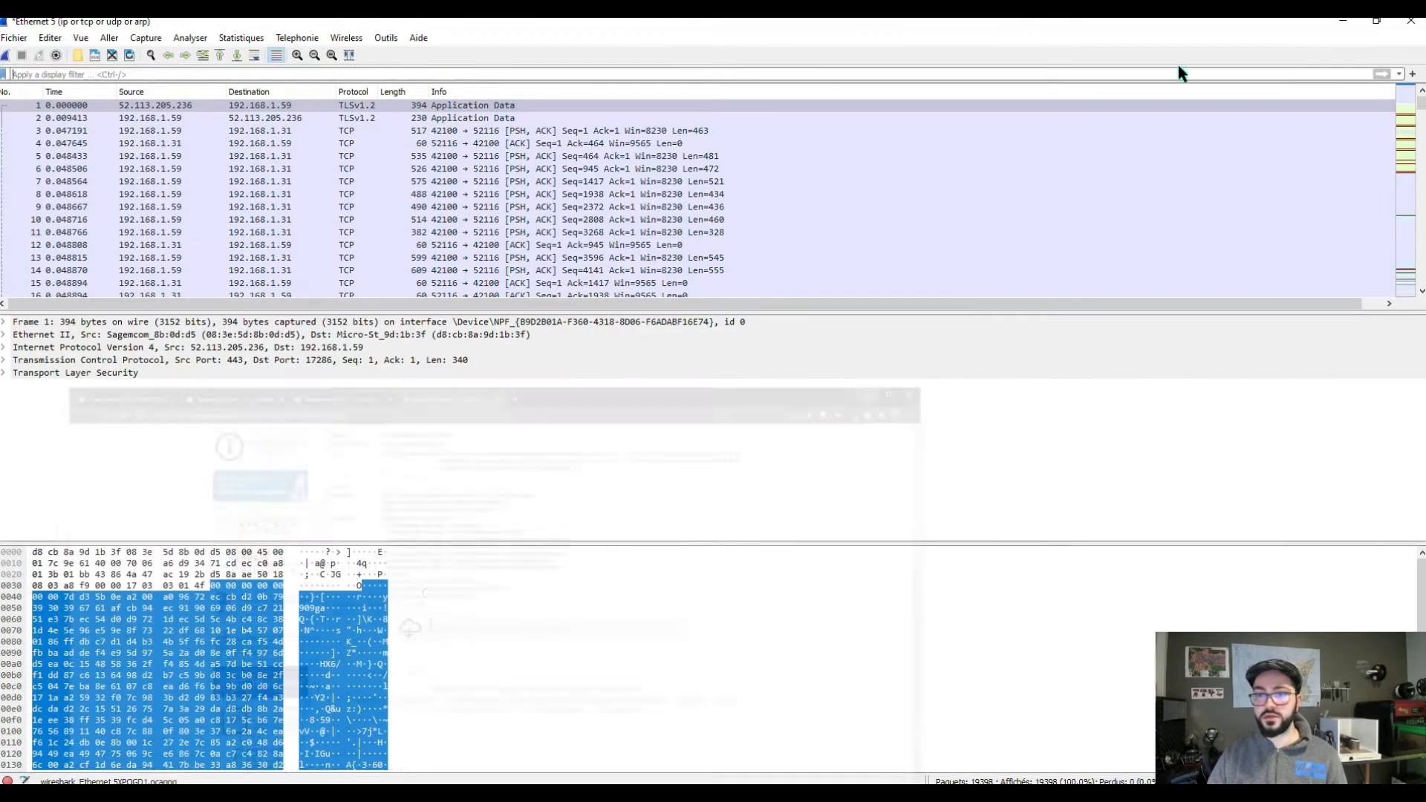
click(1313, 24)
click(5, 74)
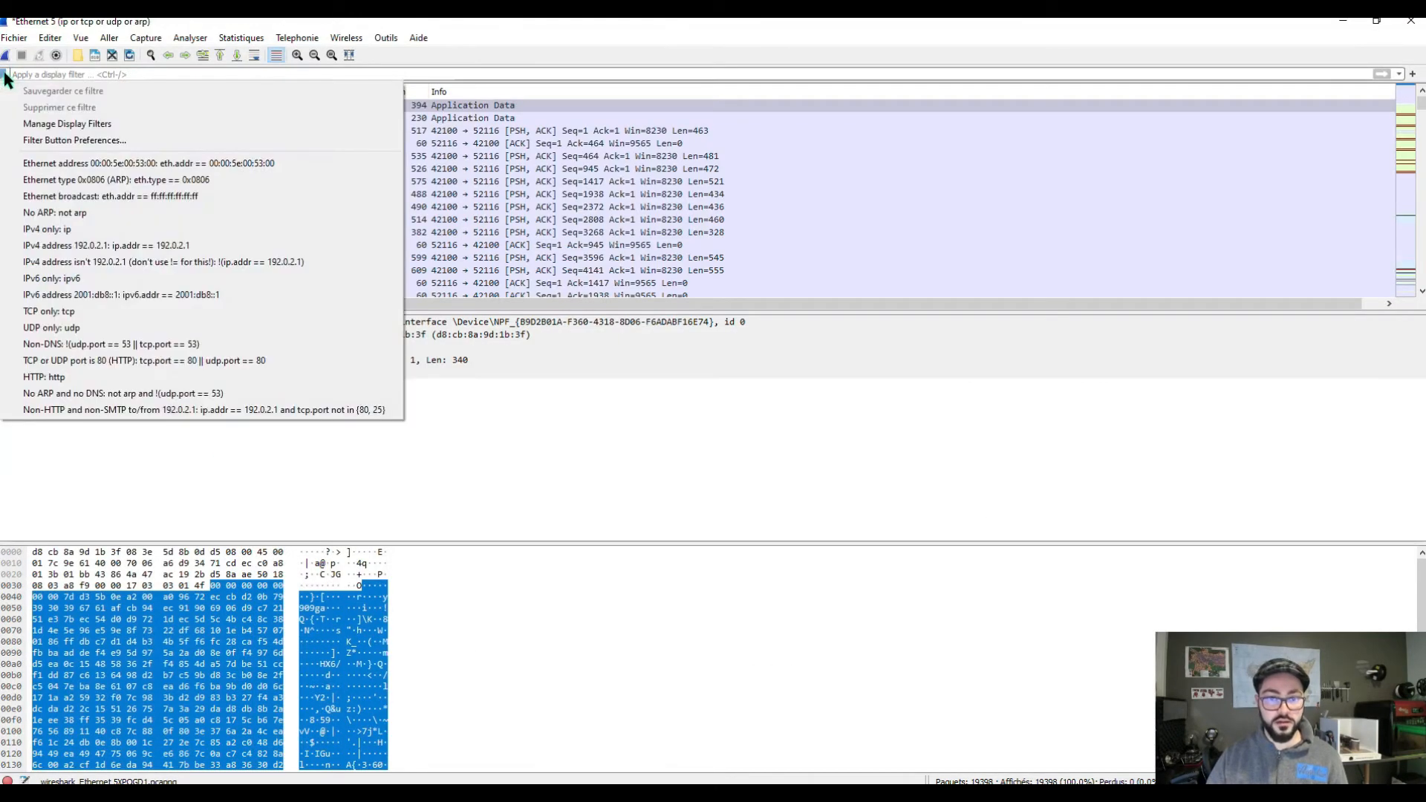
click(133, 345)
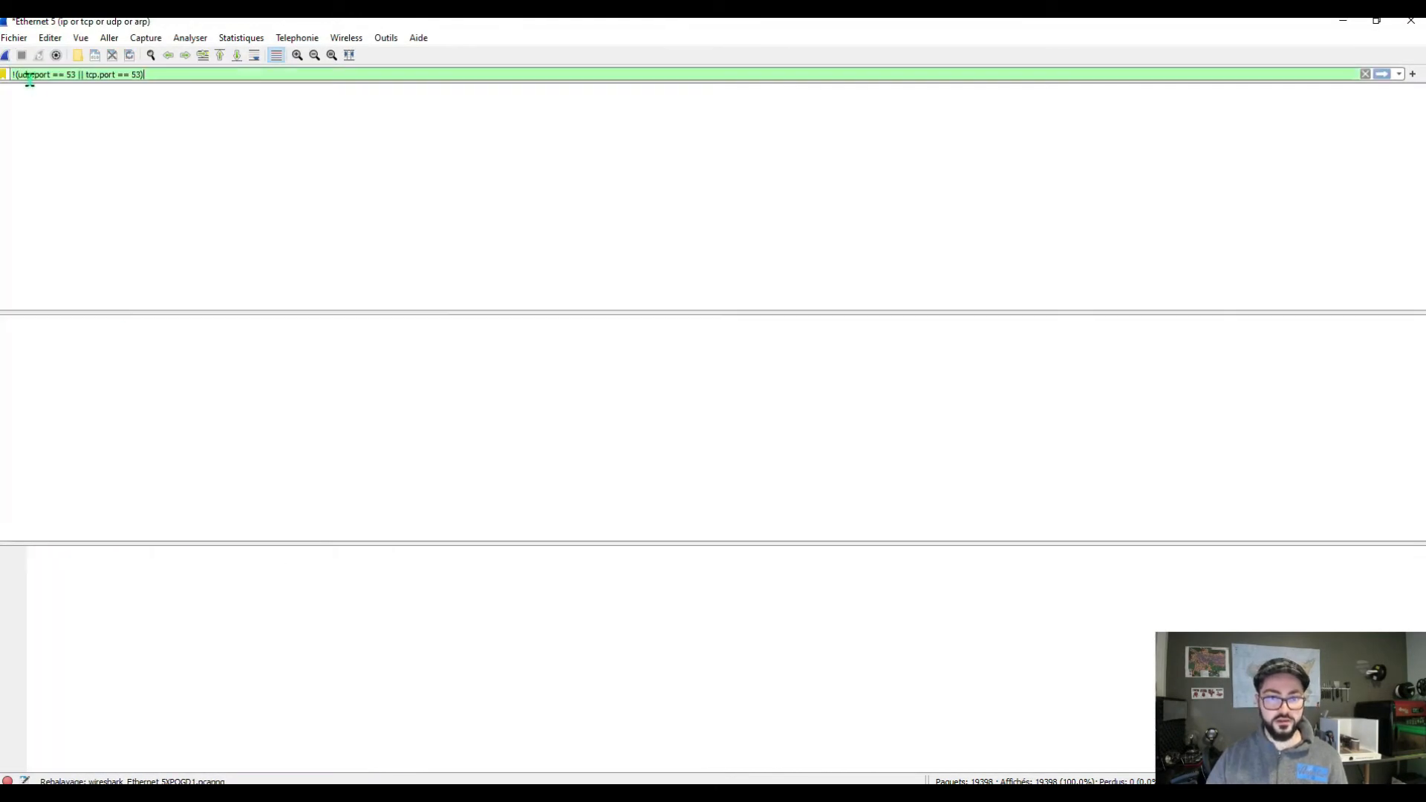
key(Home)
key(Delete)
key(Return)
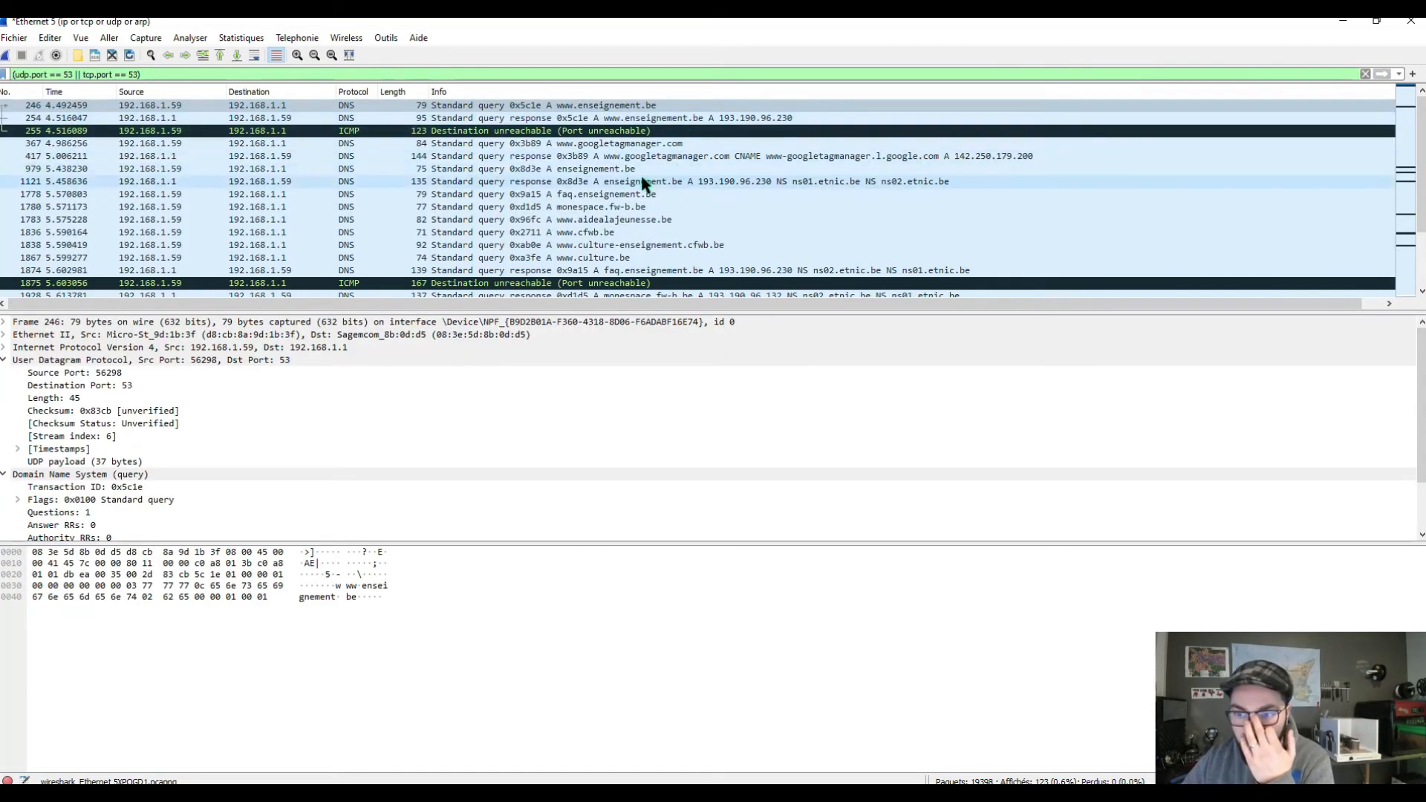
click(609, 171)
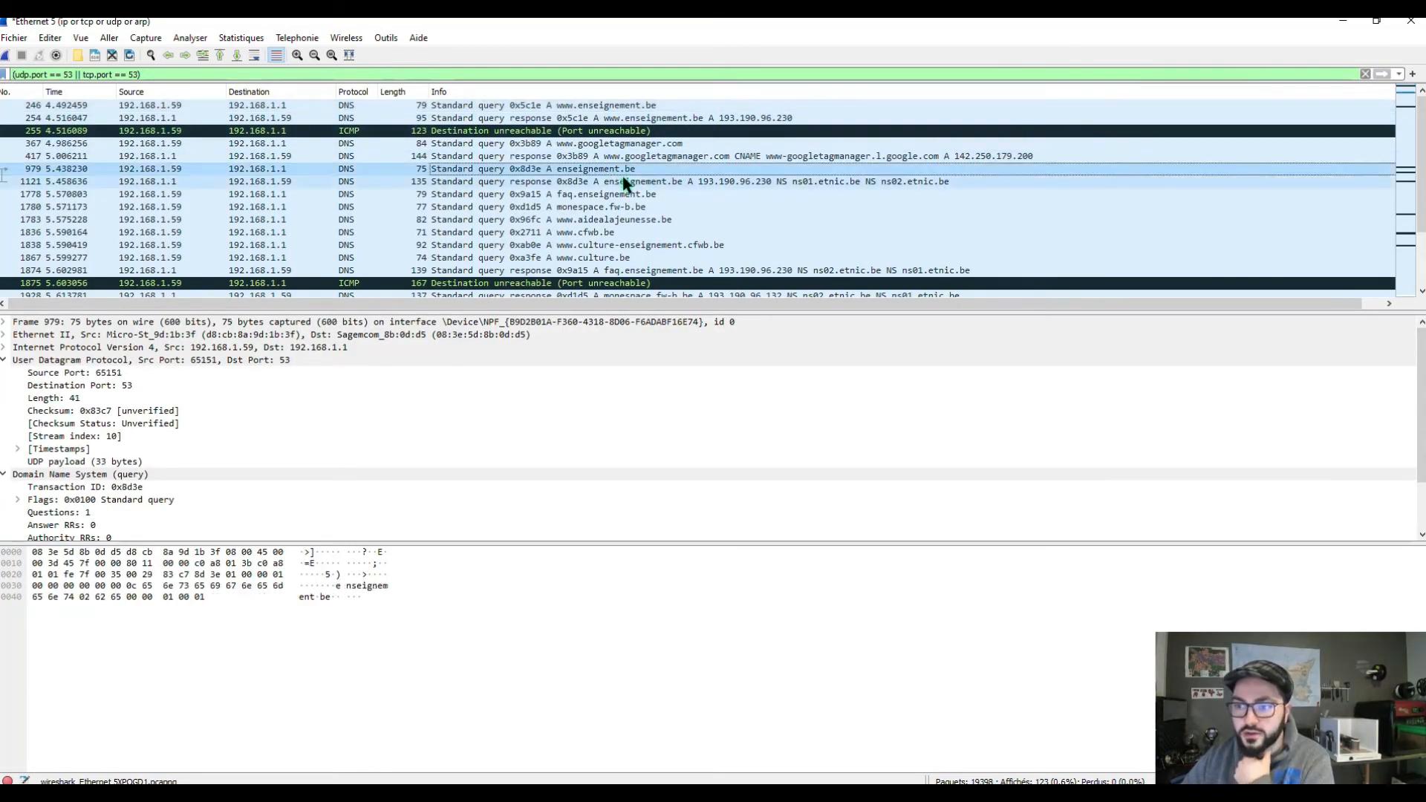
click(624, 183)
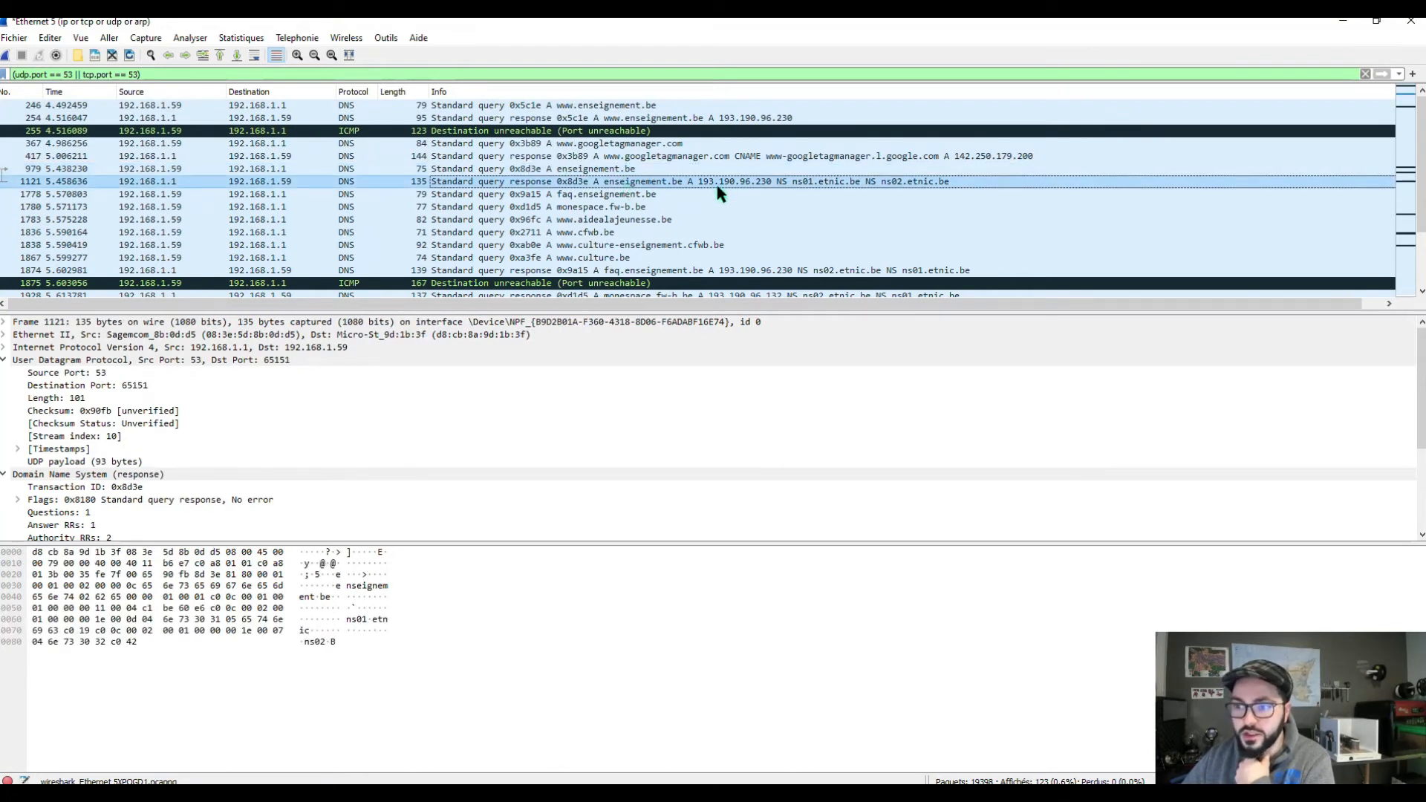
scroll(717, 184, down, 15)
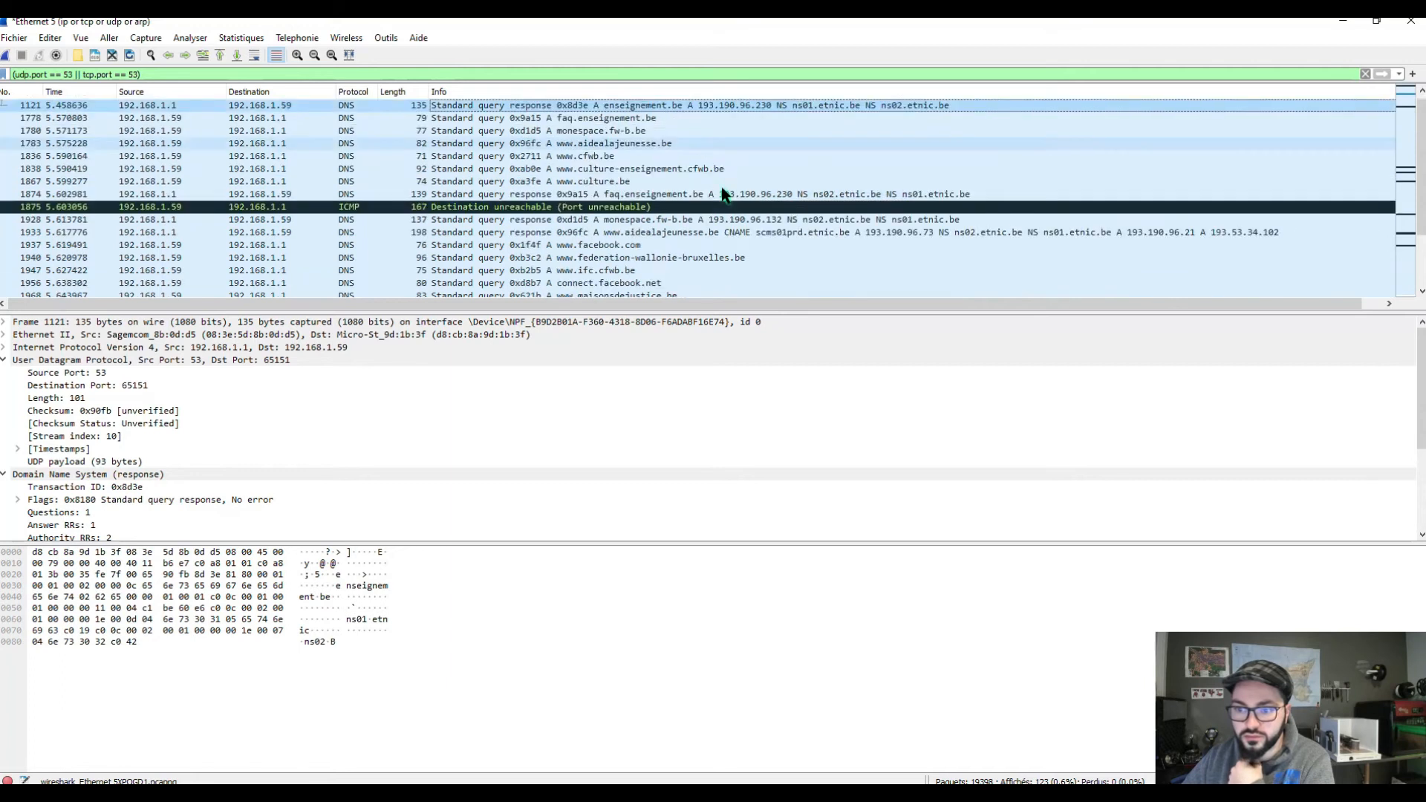
scroll(720, 187, down, 15)
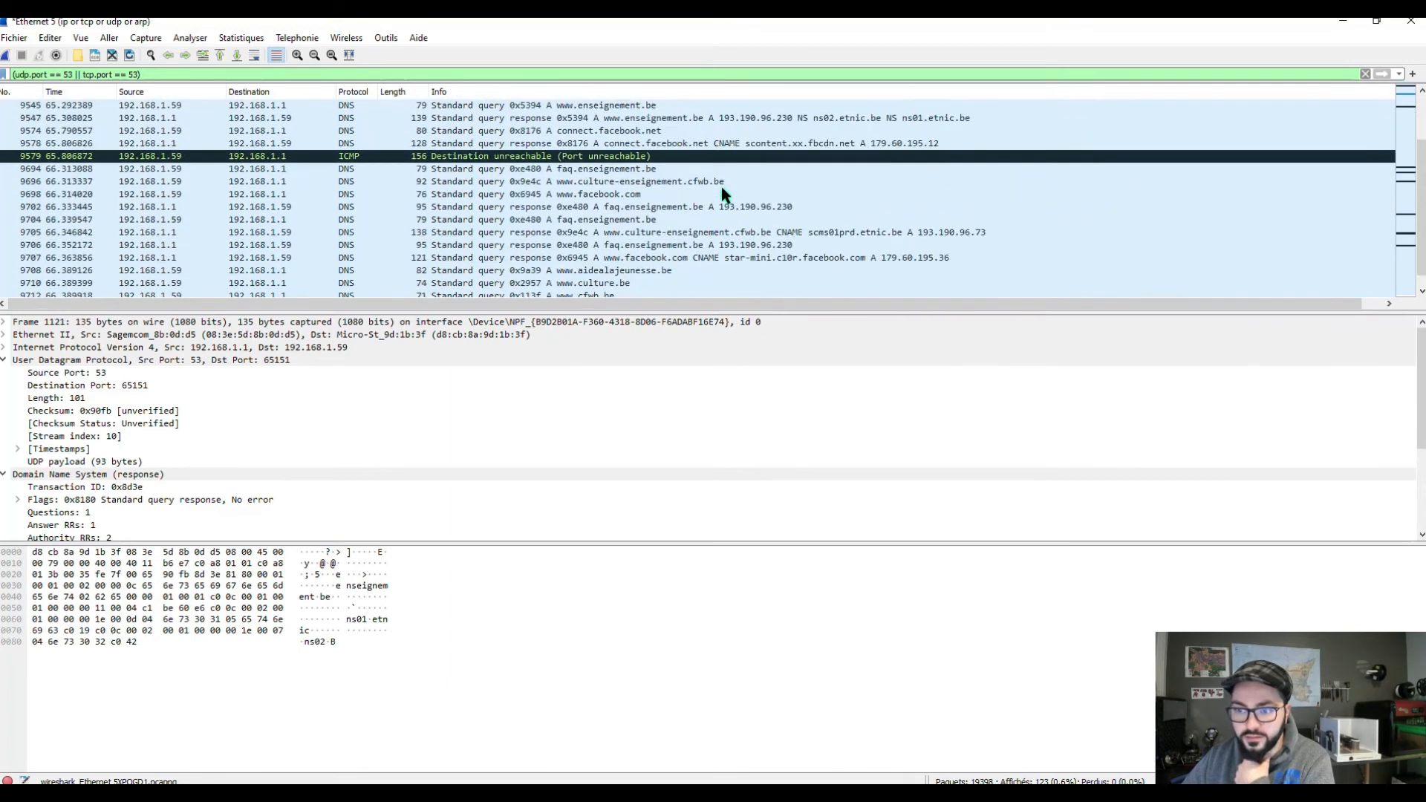
scroll(732, 202, up, 5)
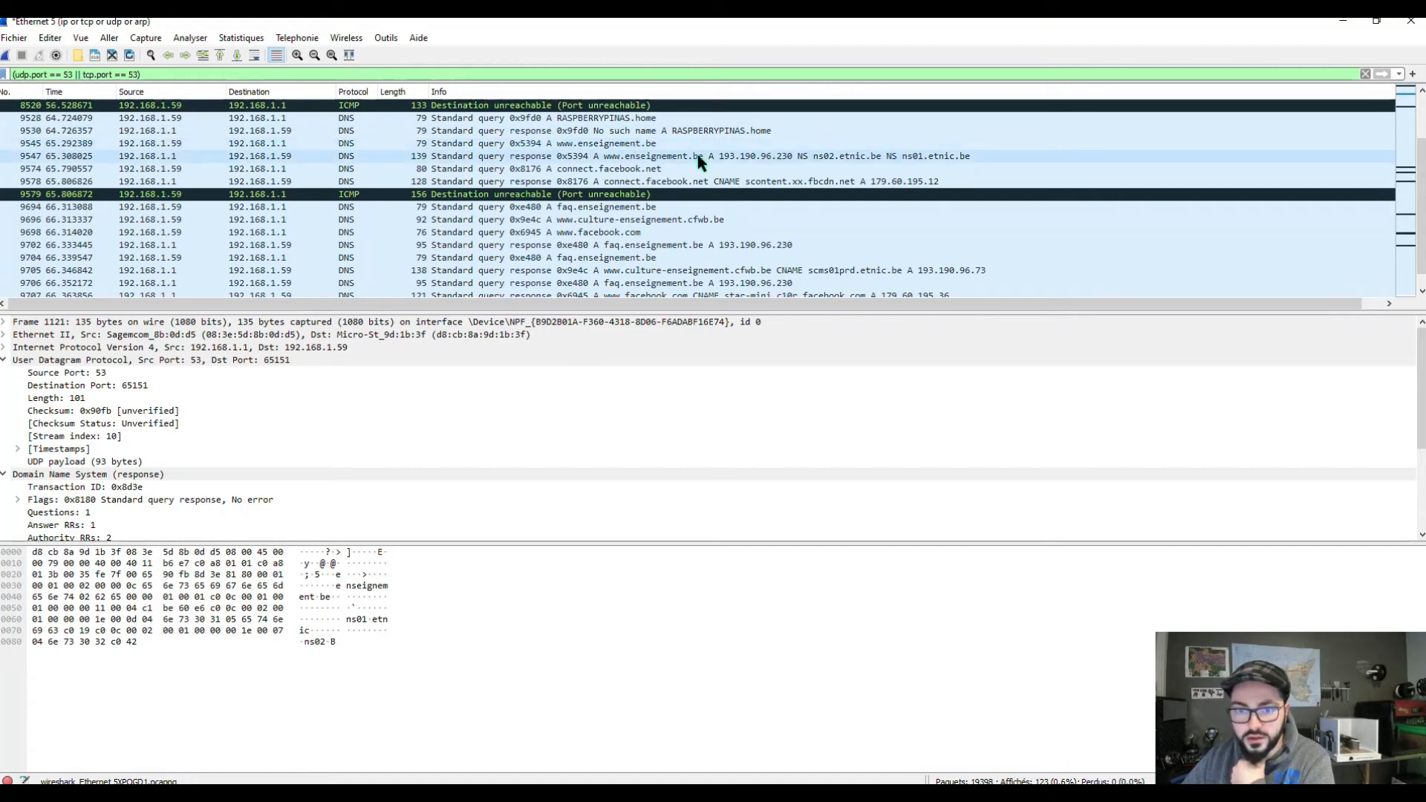
double_click(577, 158)
click(176, 448)
scroll(455, 336, down, 3)
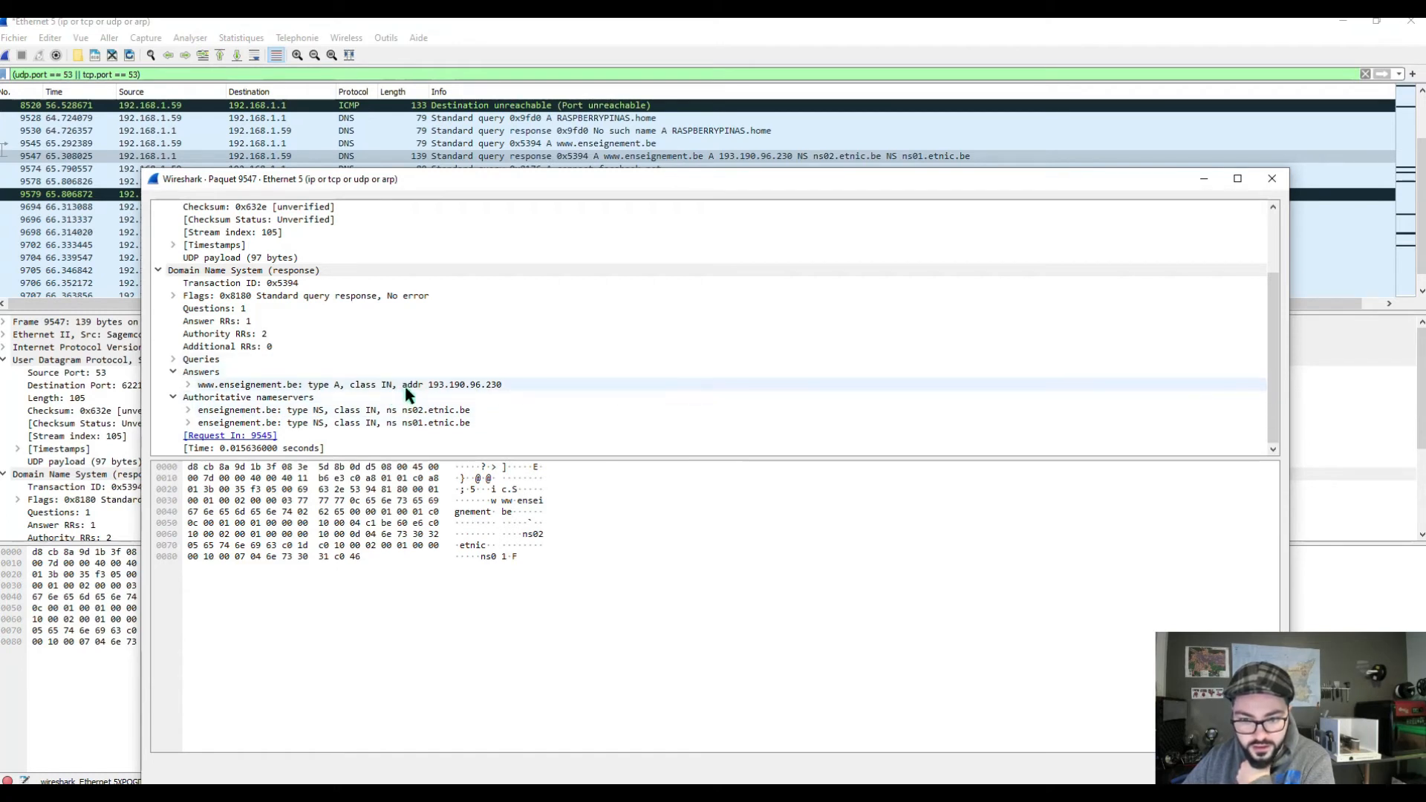
click(462, 385)
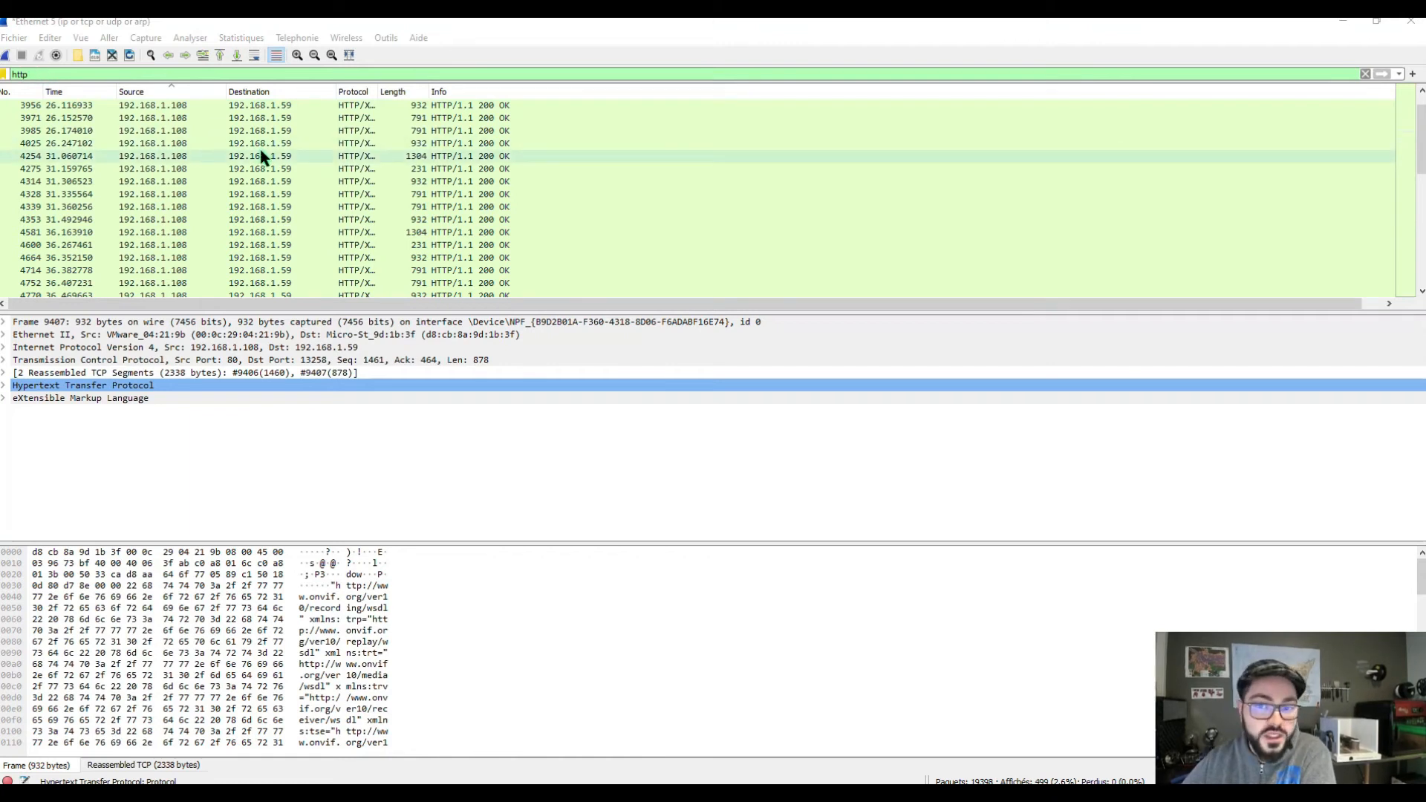
Step: Look through the HTTP packets by source and place the packet 9547 window below the packet list to compare its answer address
scroll(223, 179, down, 13)
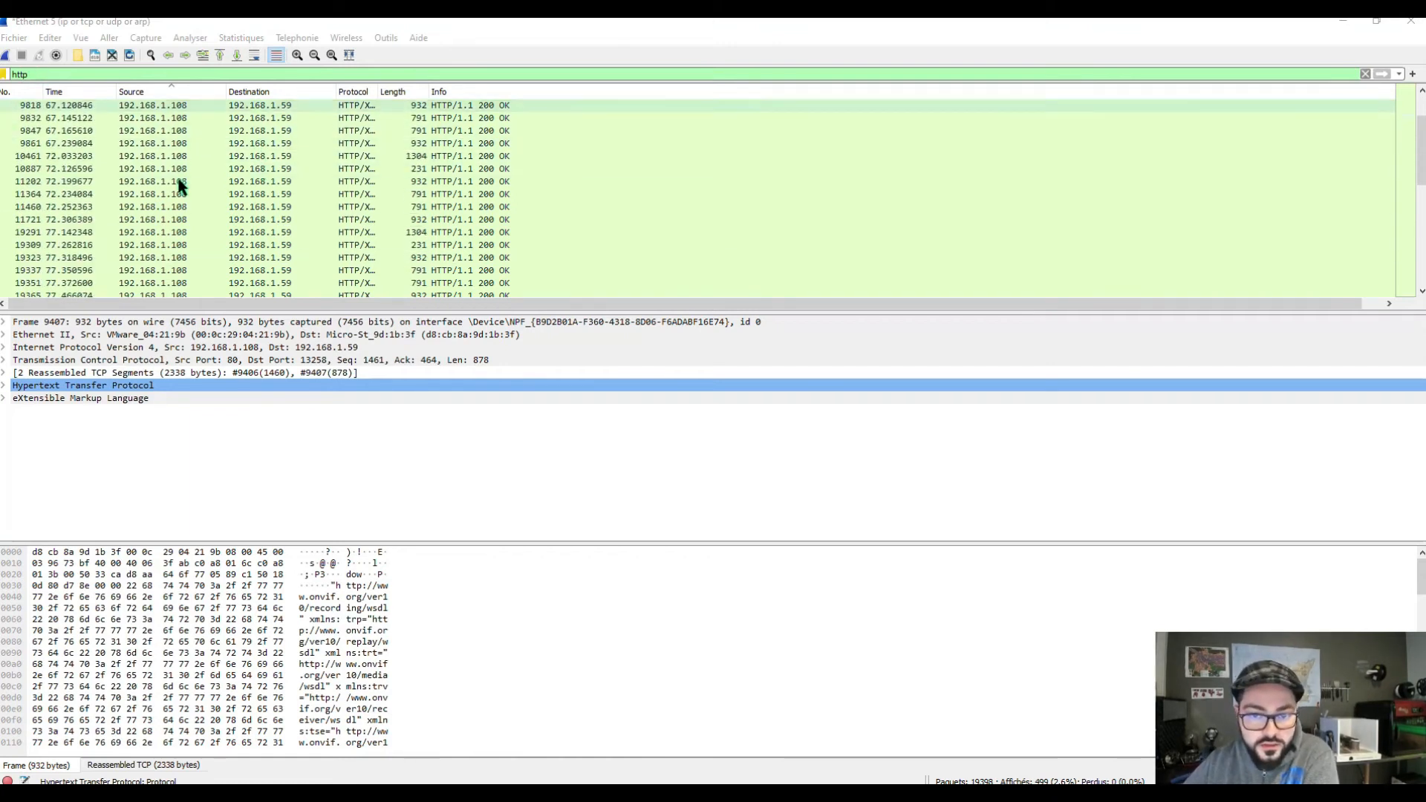
scroll(182, 182, down, 5)
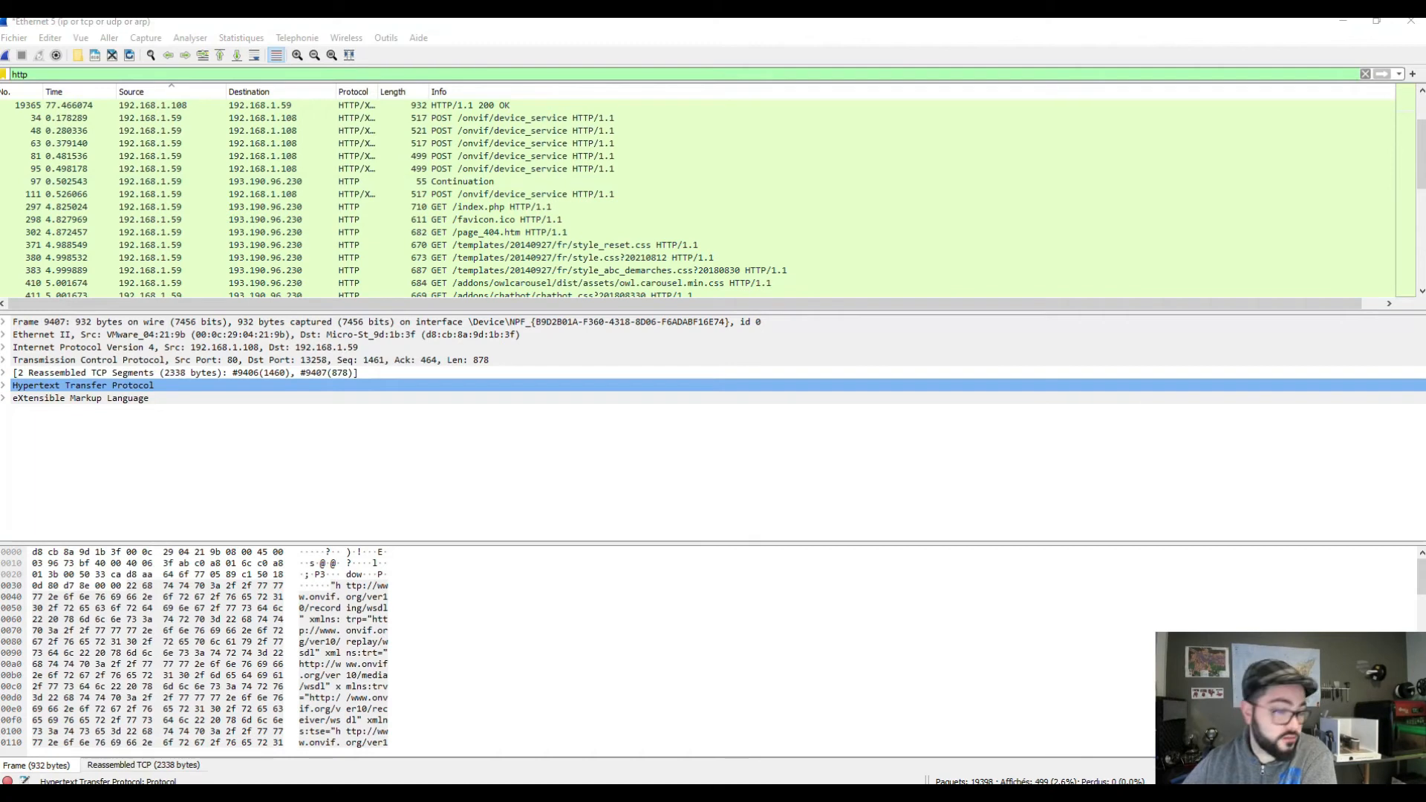
mouse_move(381, 796)
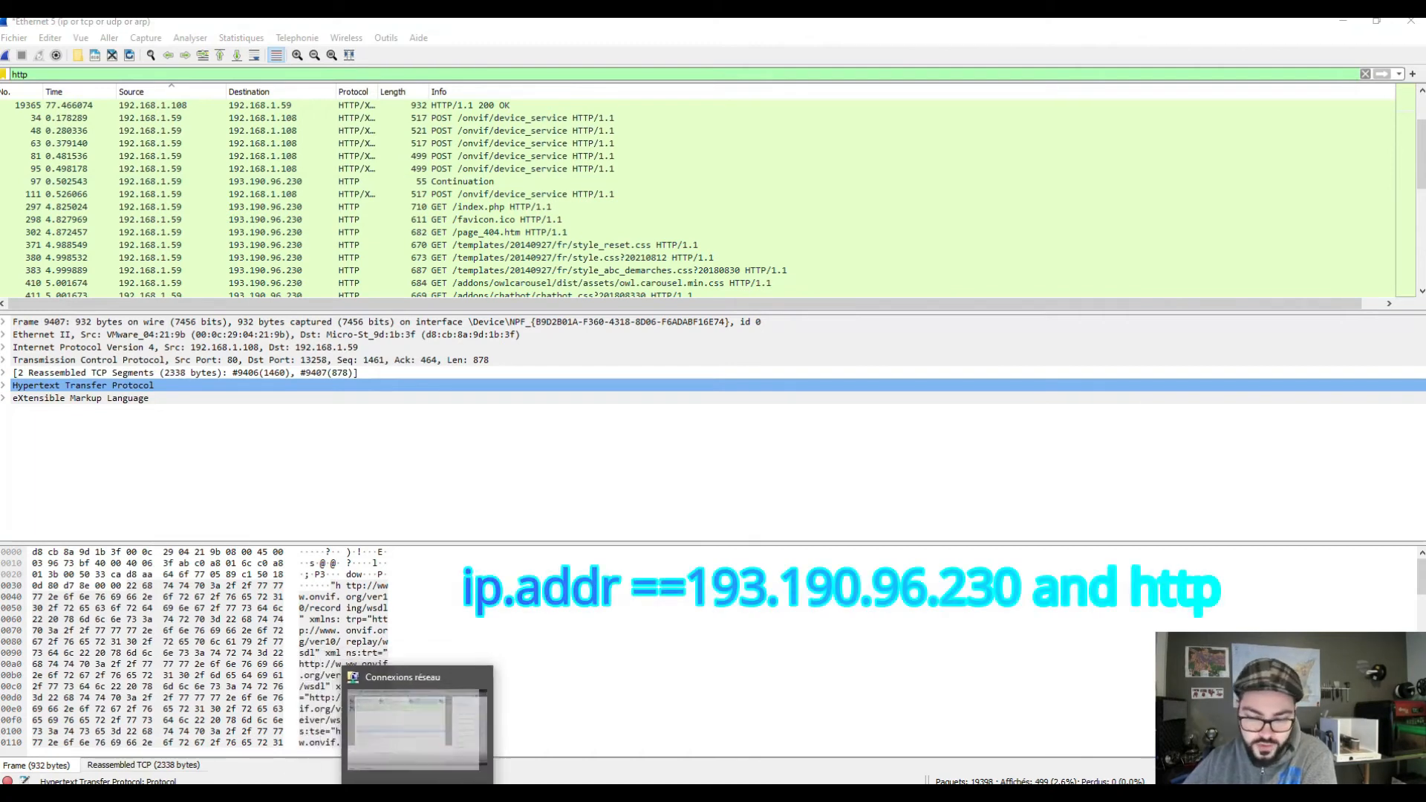
mouse_move(594, 795)
click(576, 730)
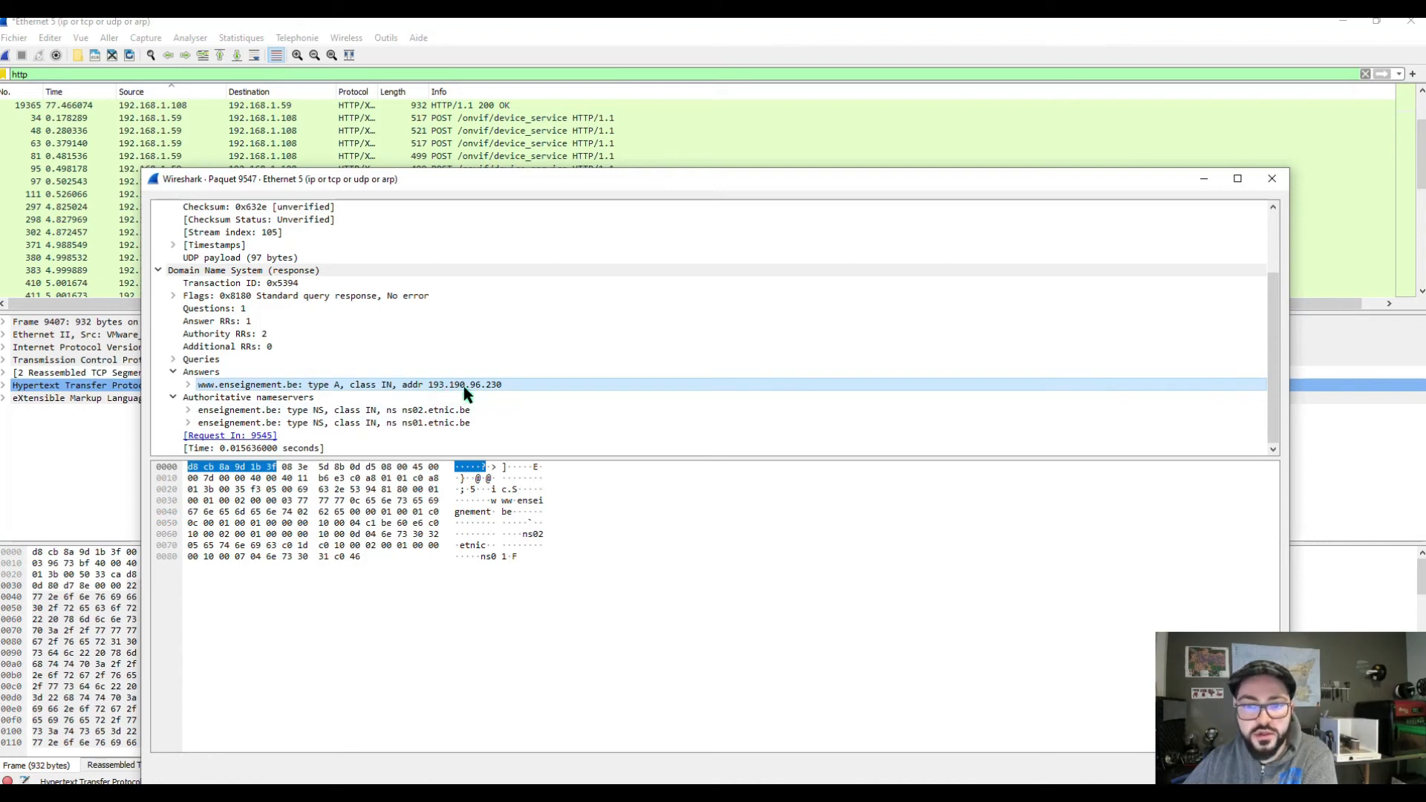
drag(1013, 172, 1134, 318)
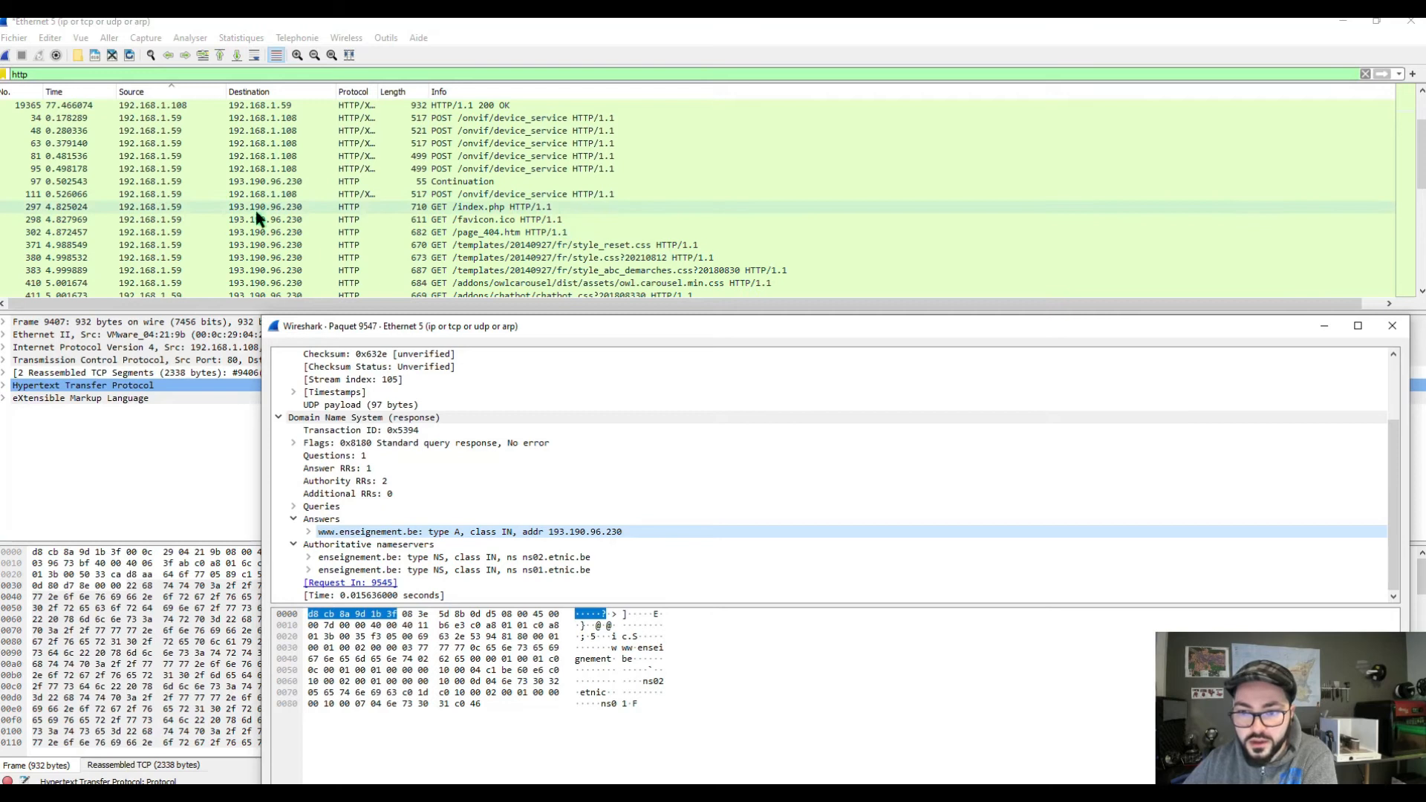
Step: Select the GET /index.php request to 193.190.96.230 and examine the GET requests that follow it
click(353, 208)
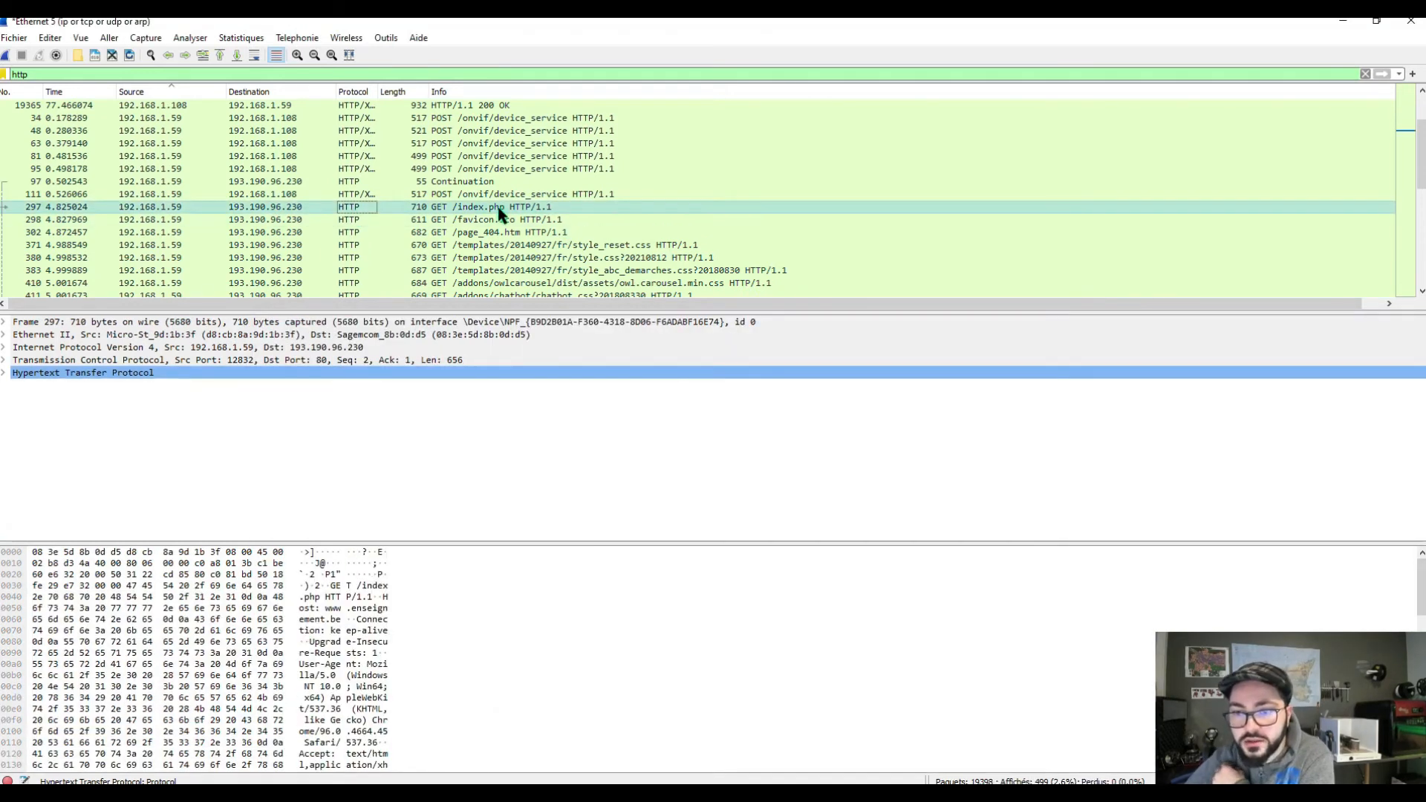
scroll(563, 211, down, 8)
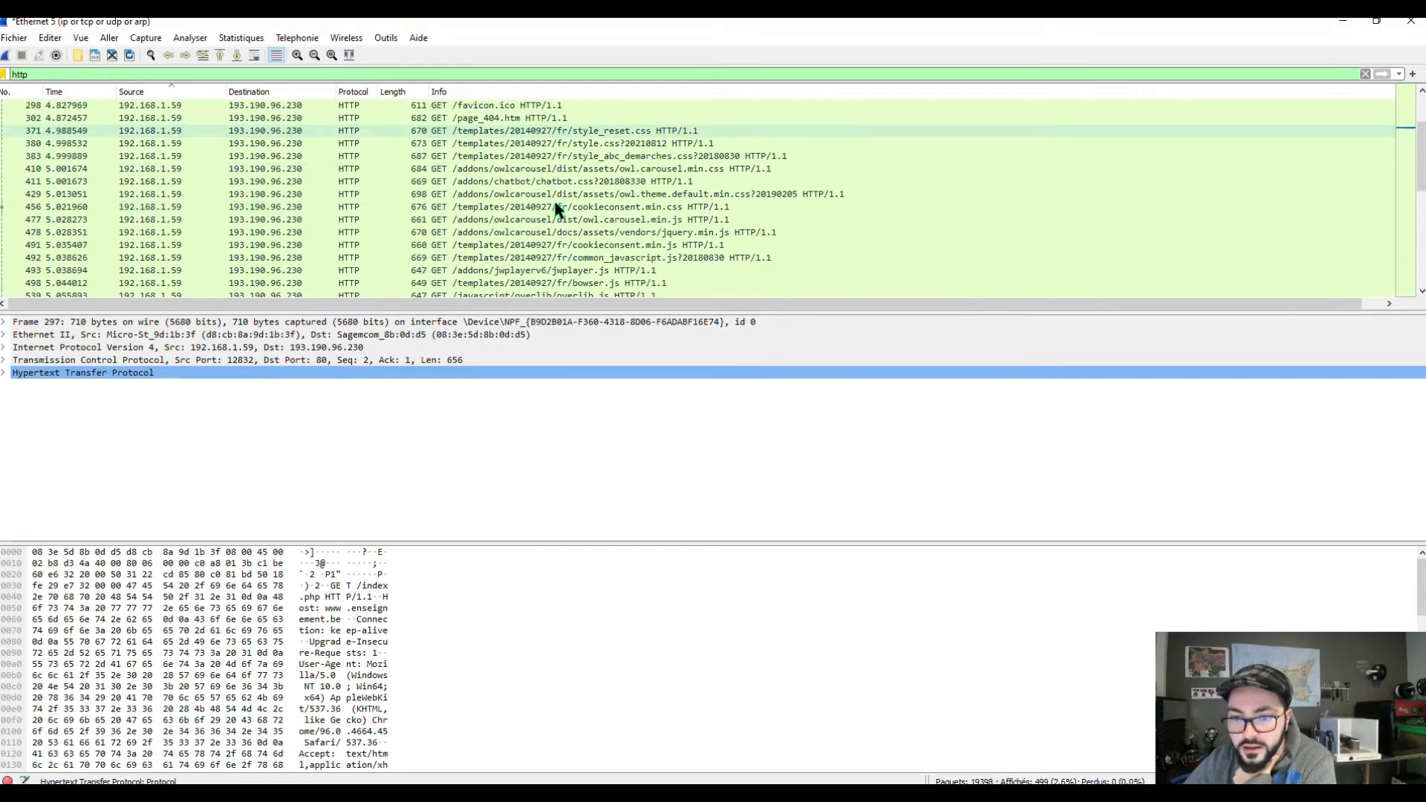
mouse_move(160, 795)
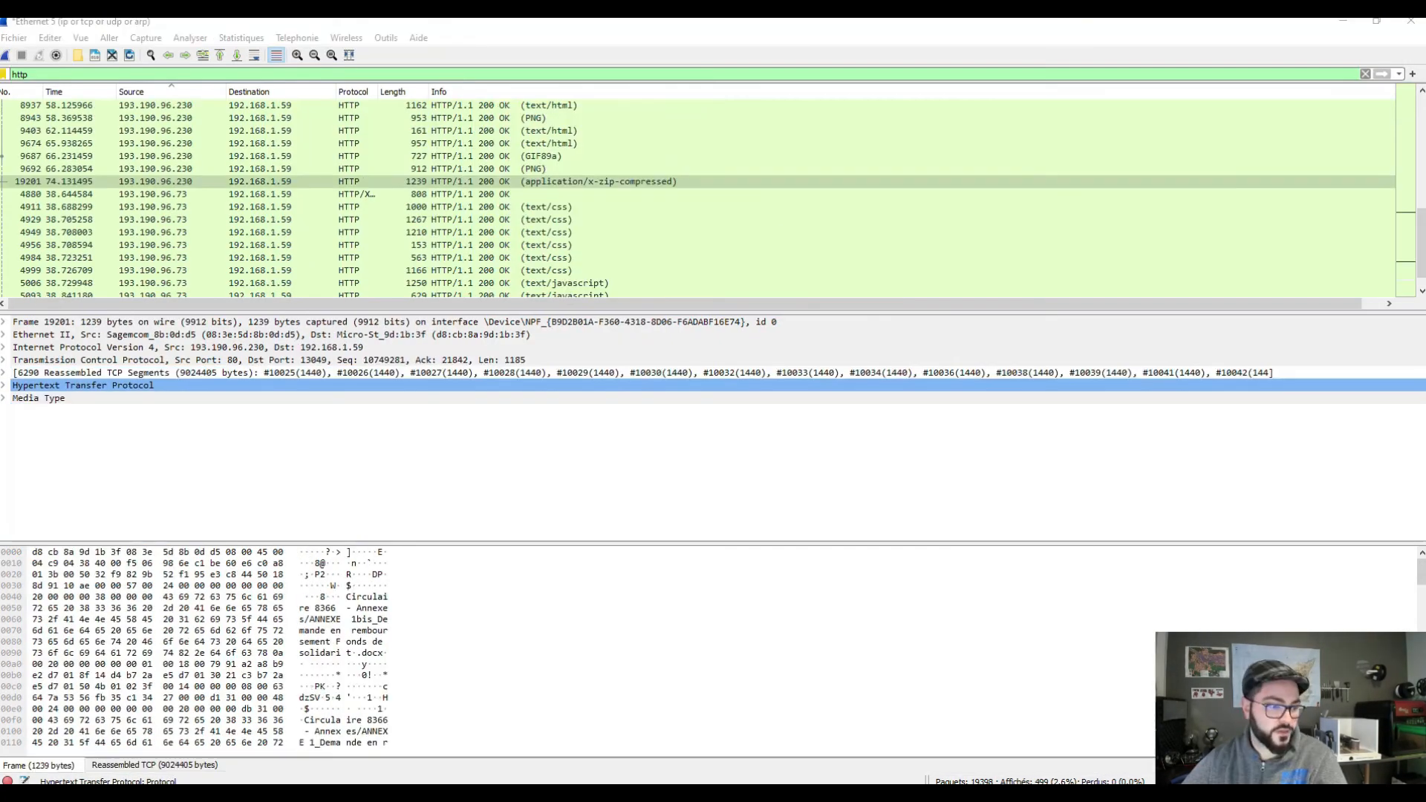
Step: Select the application/x-zip-compressed response from 193.190.96.230 and look through the HTTP responses around it
click(684, 181)
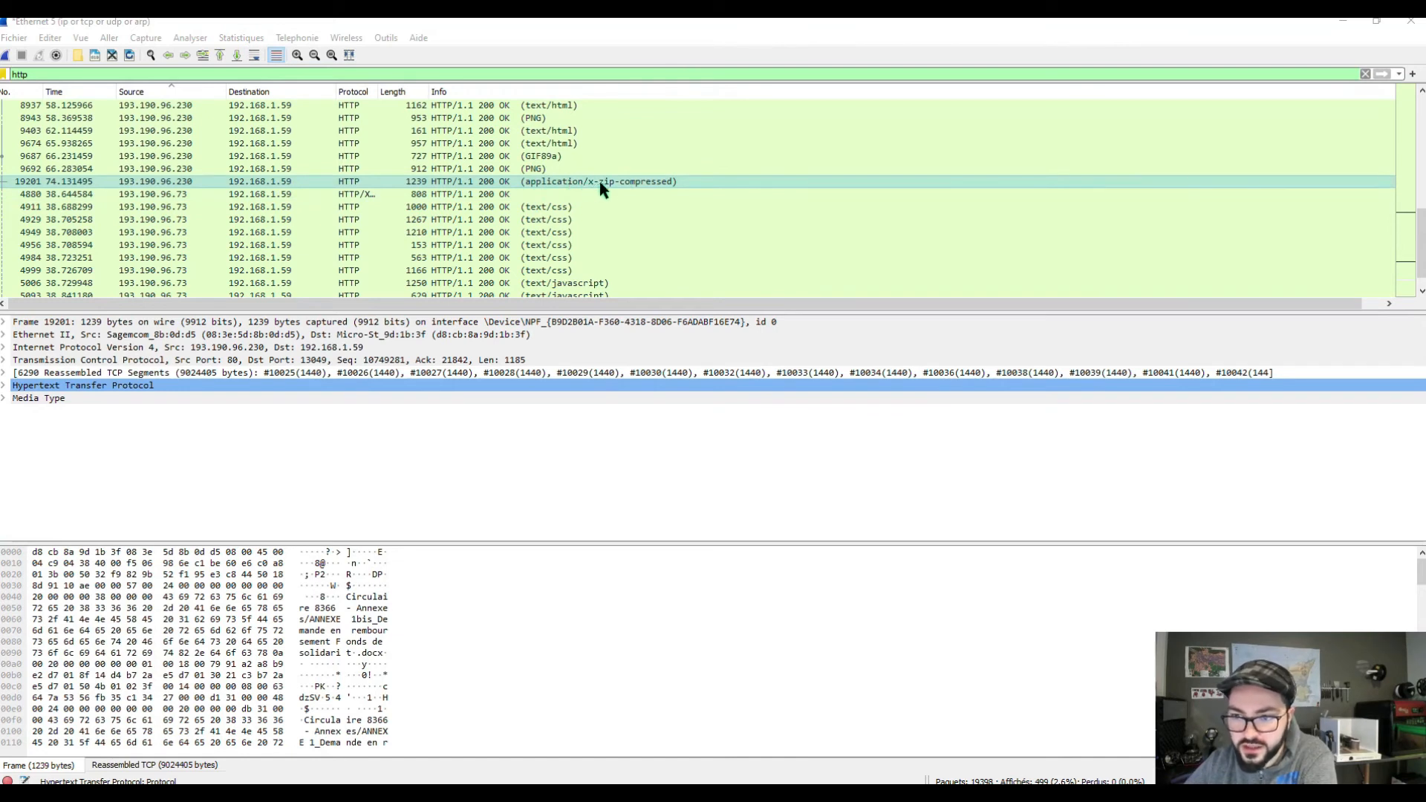
scroll(622, 186, up, 1)
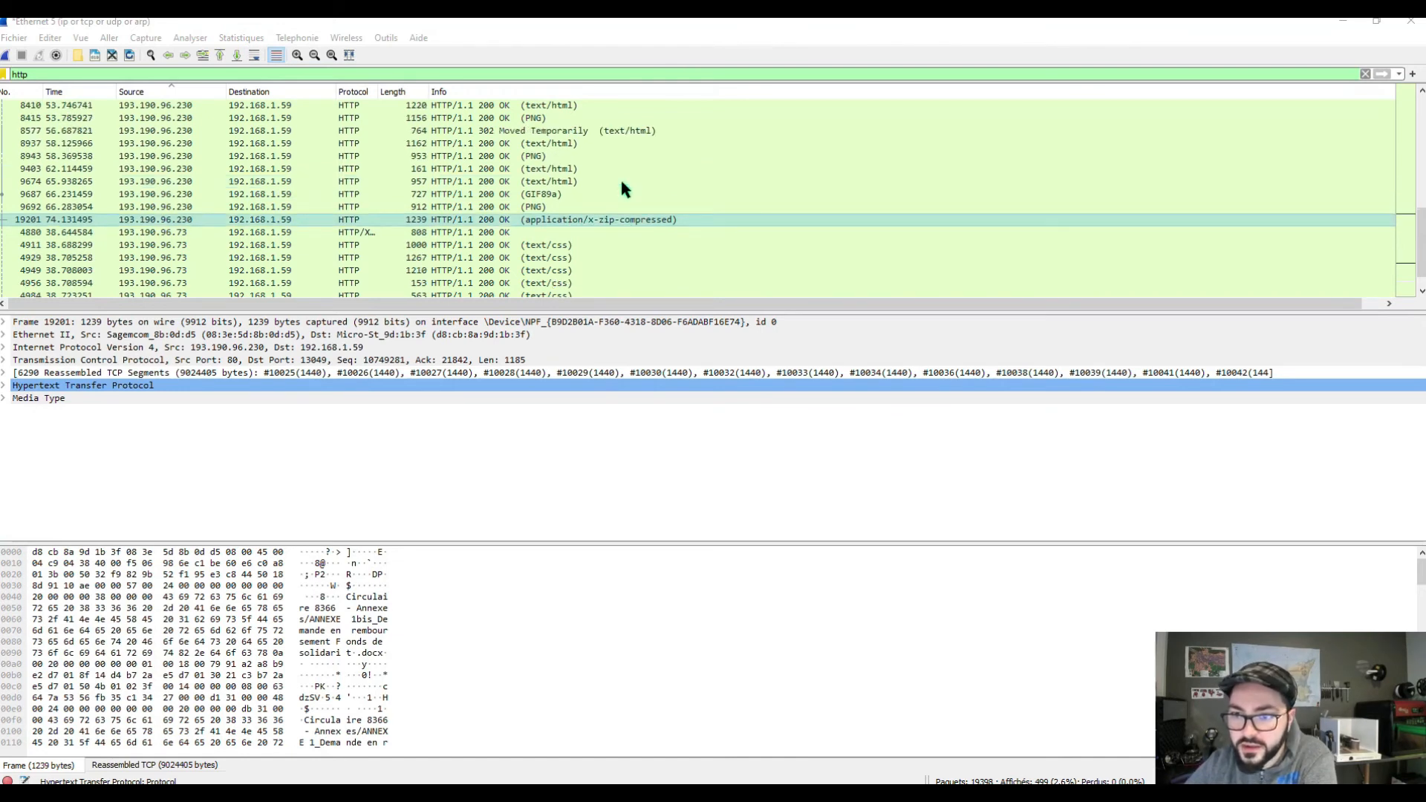
scroll(622, 189, down, 1)
scroll(623, 187, down, 6)
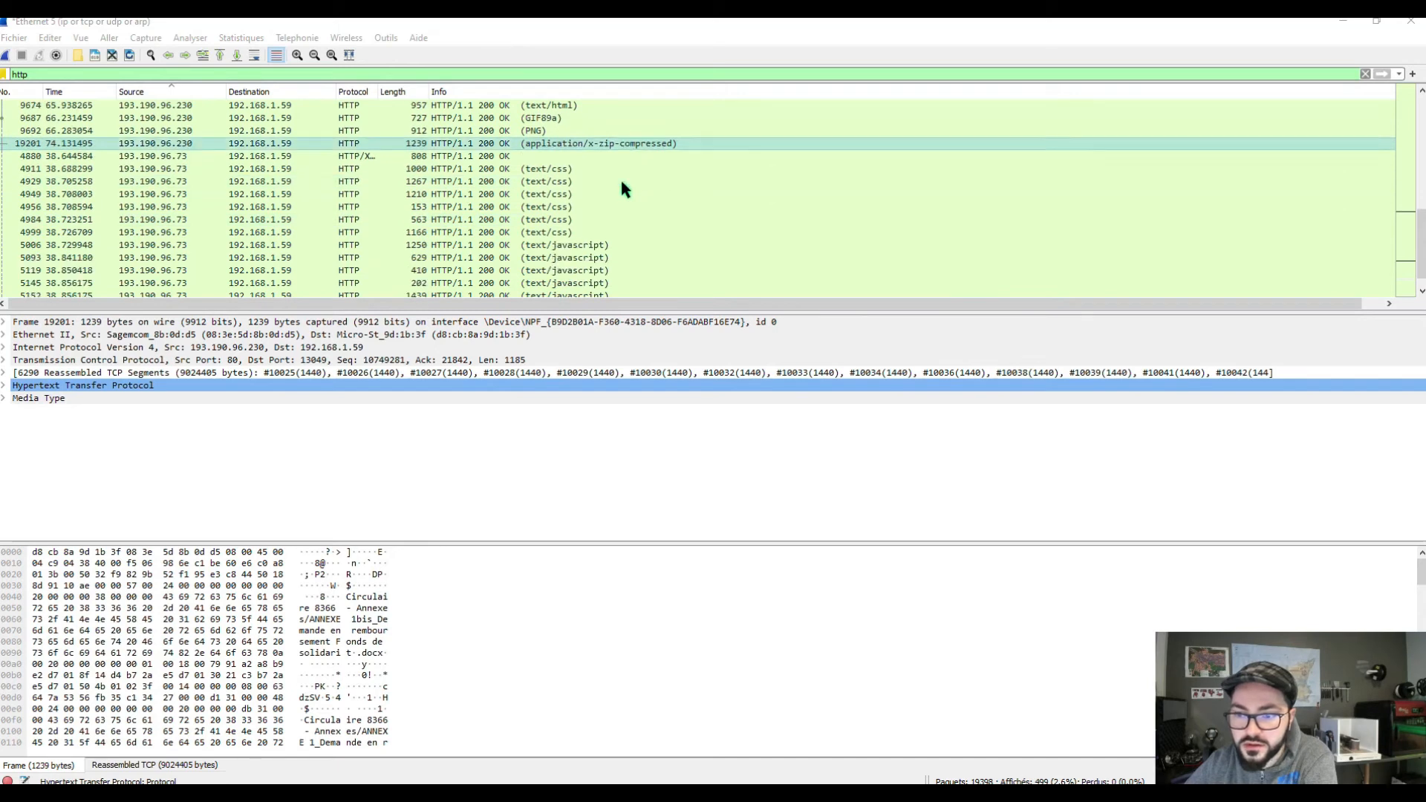
scroll(622, 186, up, 6)
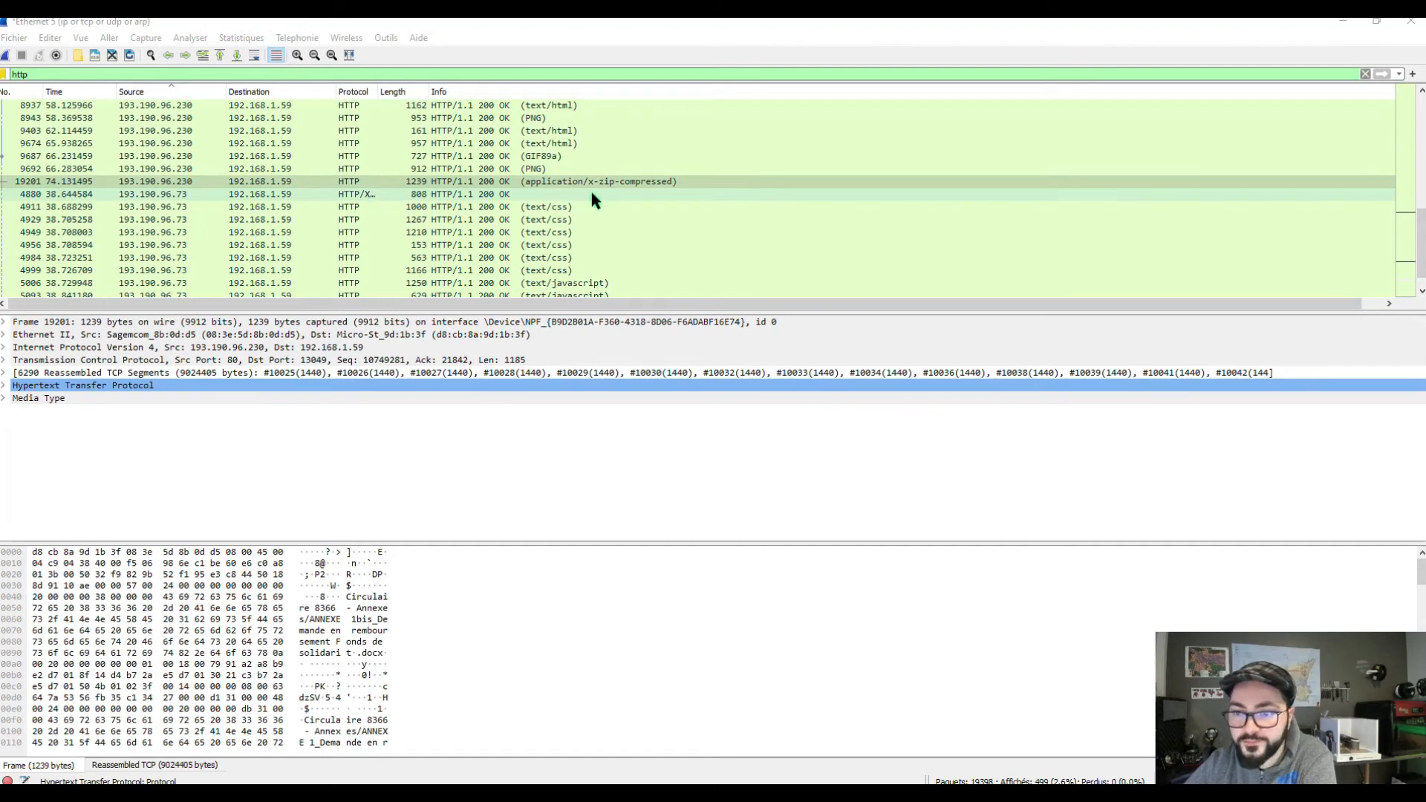
scroll(590, 191, up, 10)
scroll(589, 191, down, 5)
scroll(593, 206, up, 5)
scroll(593, 208, down, 5)
Step: Expand the zip response's Hypertext Transfer Protocol section and highlight the byte size in the downloaded archive's properties for comparison
click(4, 398)
key(Right)
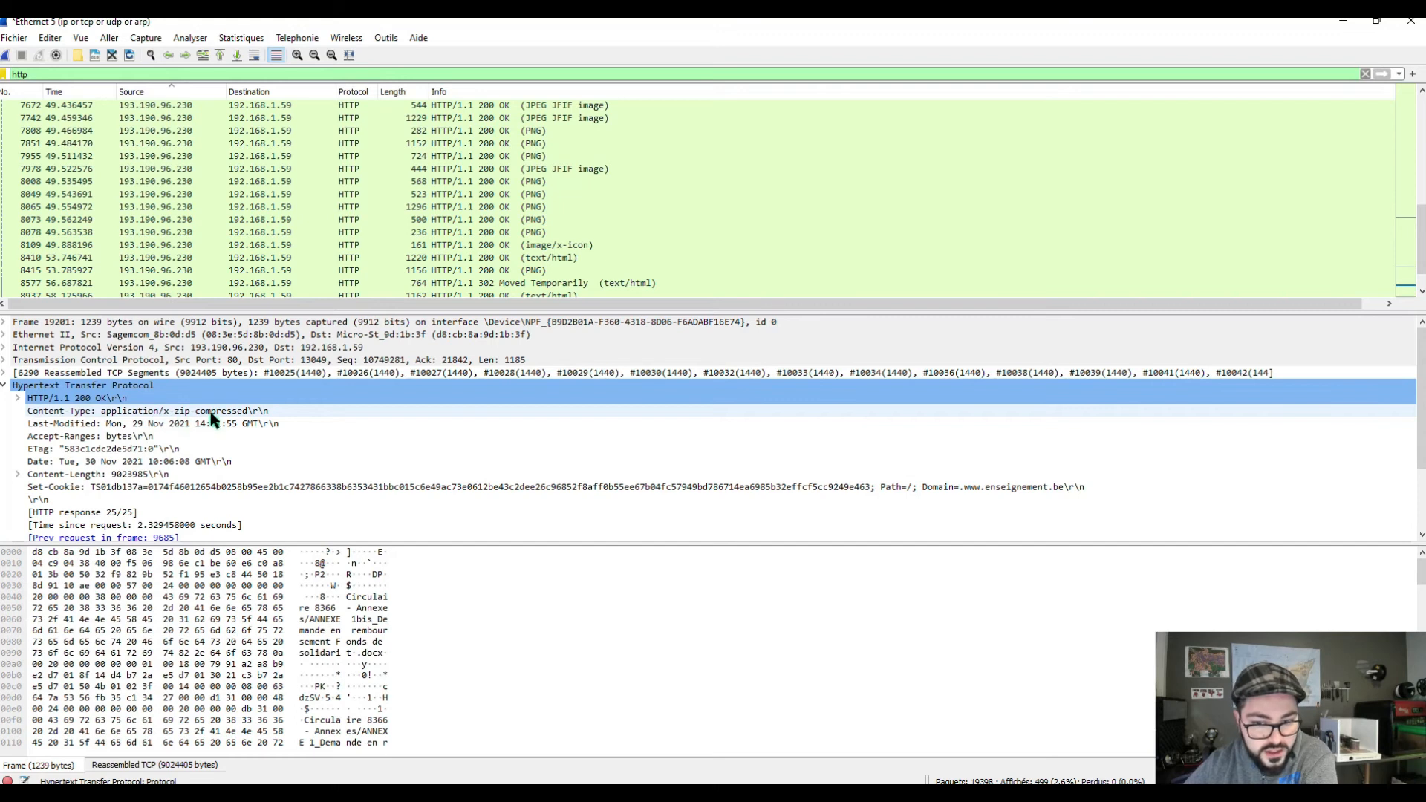
scroll(253, 412, down, 1)
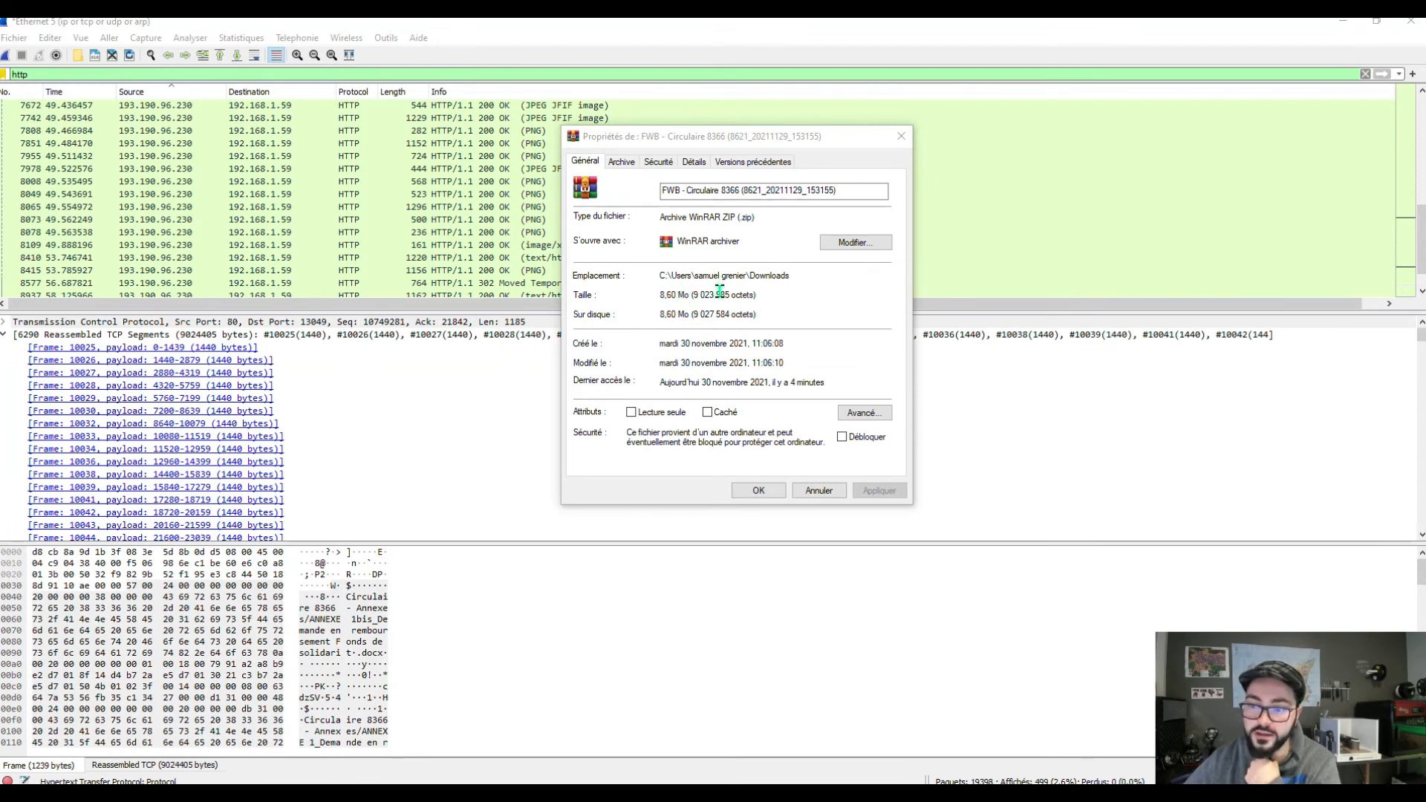
drag(692, 297, 752, 296)
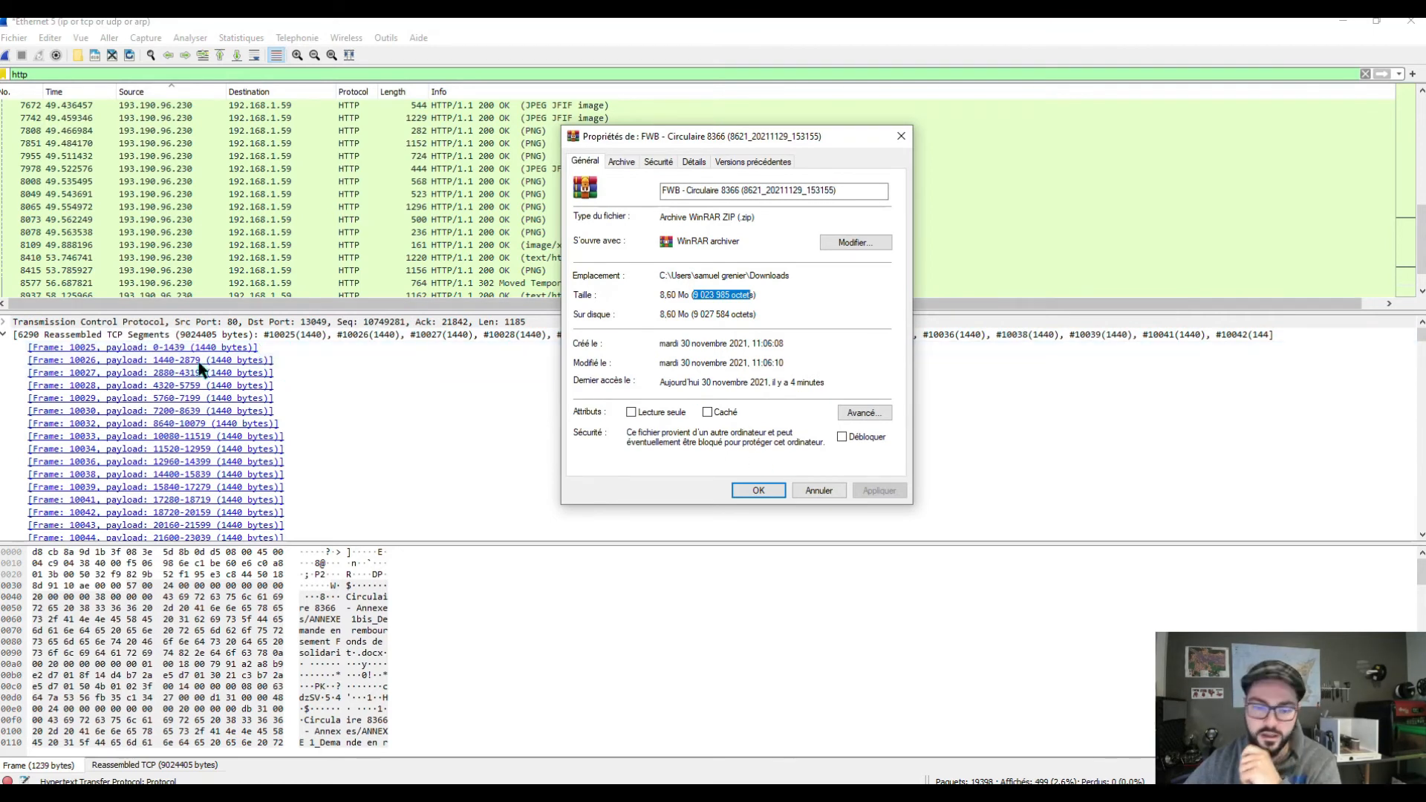
Step: Look through the list of reassembled TCP segments that carried the zip file
scroll(222, 409, down, 6)
scroll(297, 445, down, 20)
scroll(299, 457, up, 2)
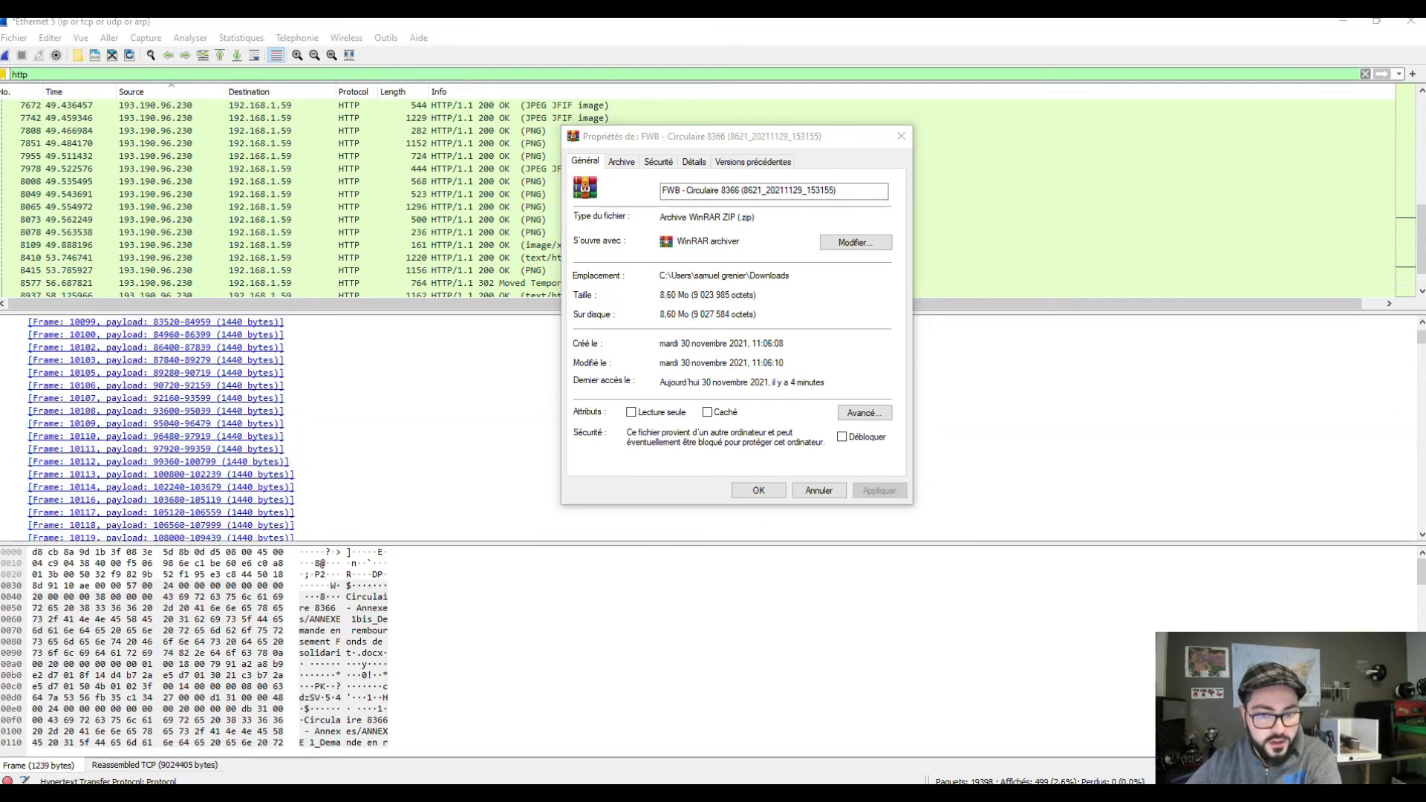
scroll(344, 395, down, 7)
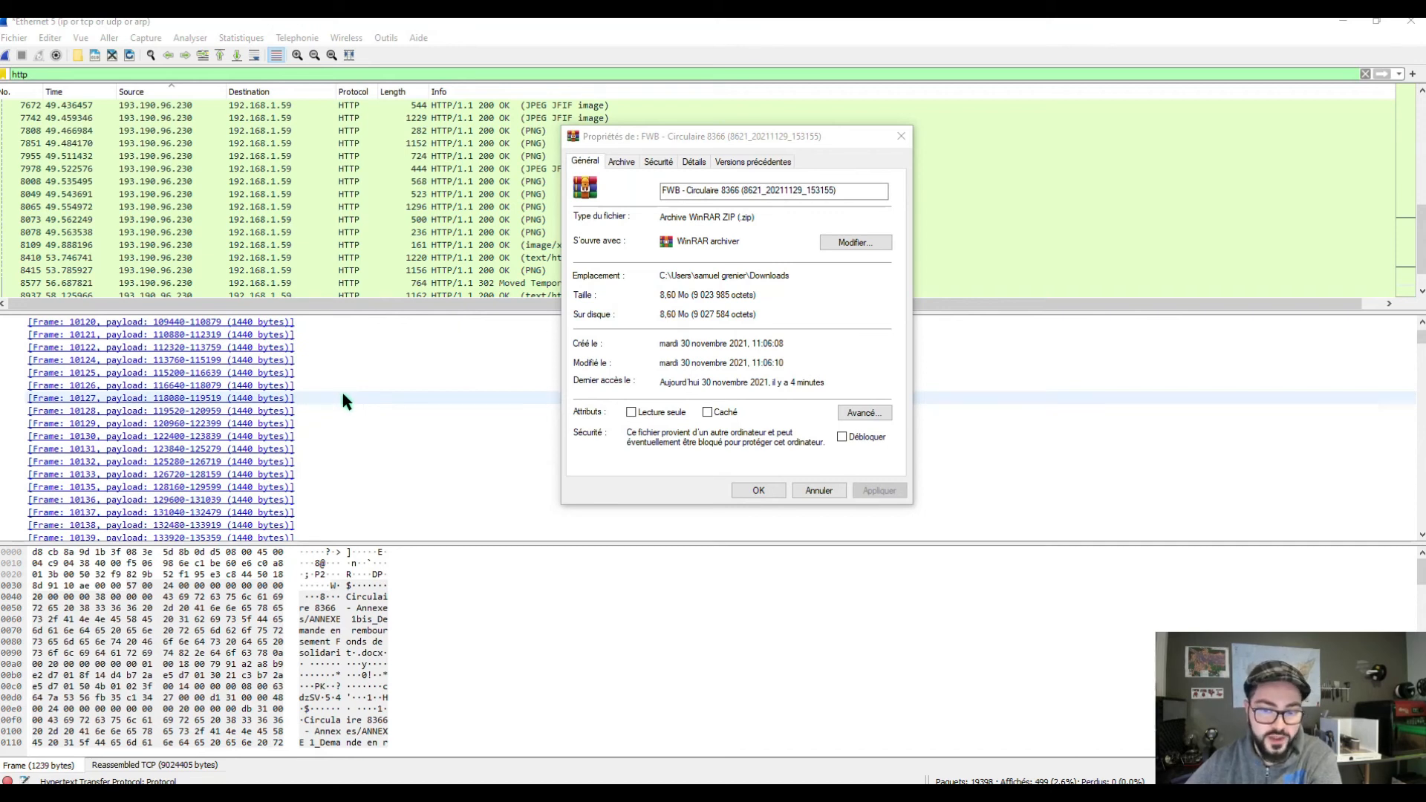
scroll(334, 409, down, 20)
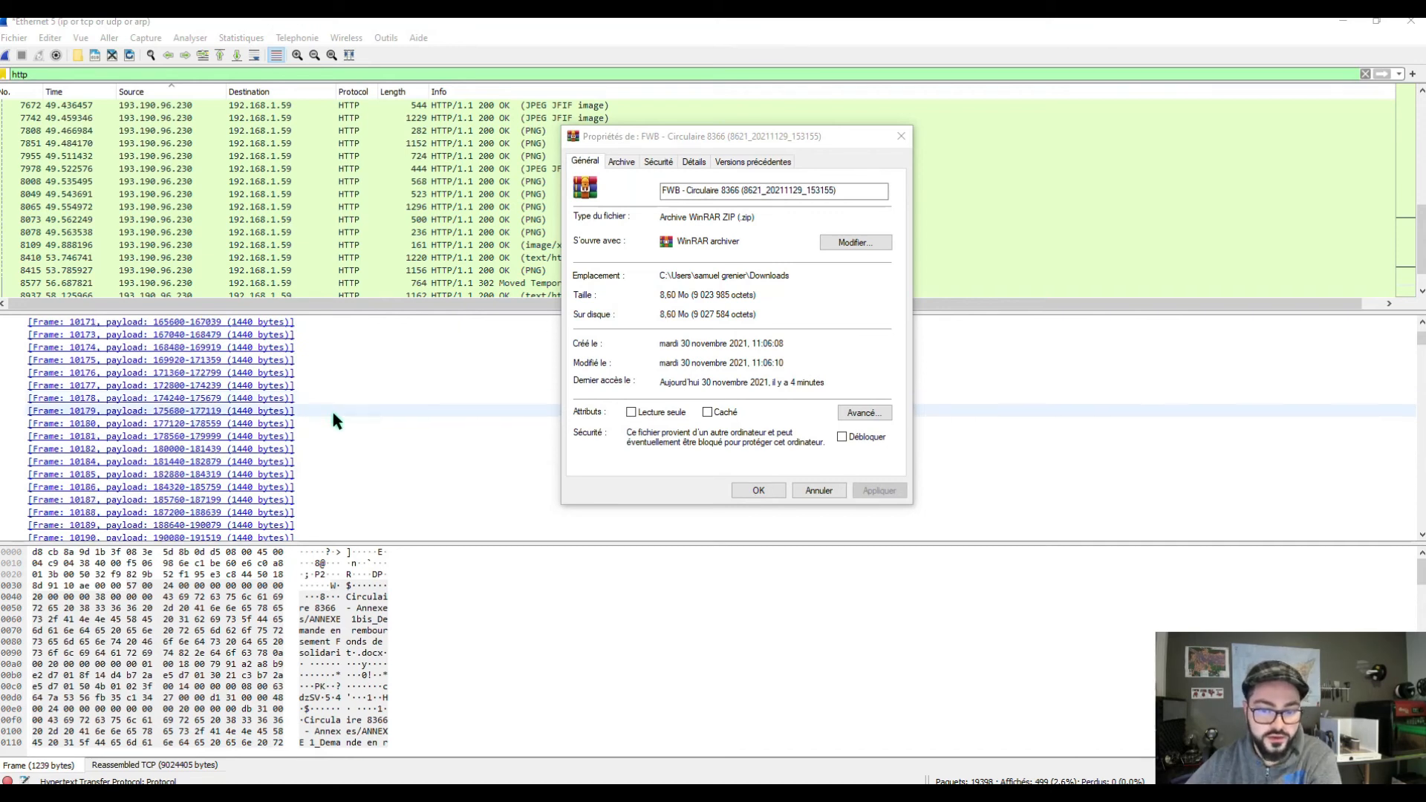
Step: Continue down the zip response's frame list to examine the payload byte ranges of its successive 1440-byte segments
scroll(342, 432, down, 20)
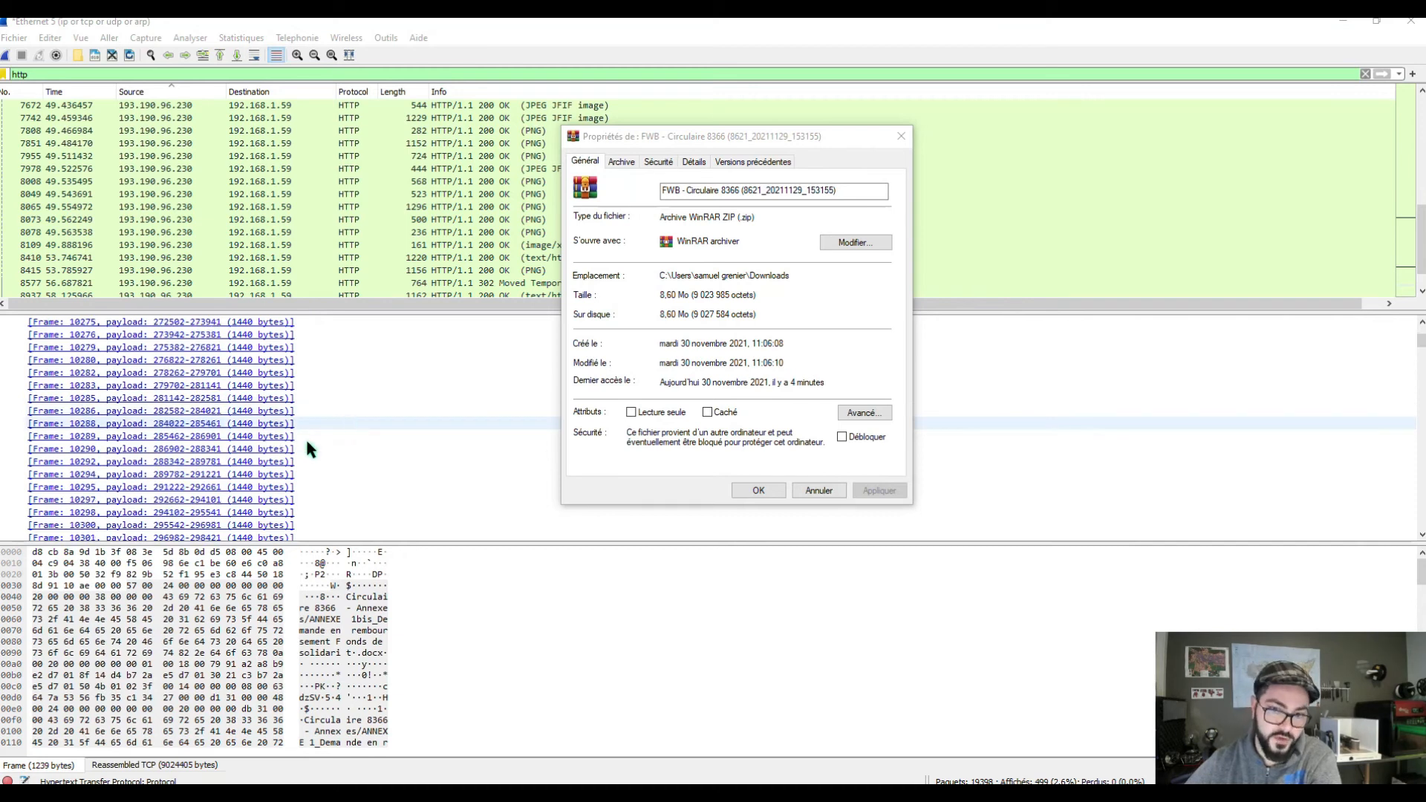
scroll(306, 448, down, 20)
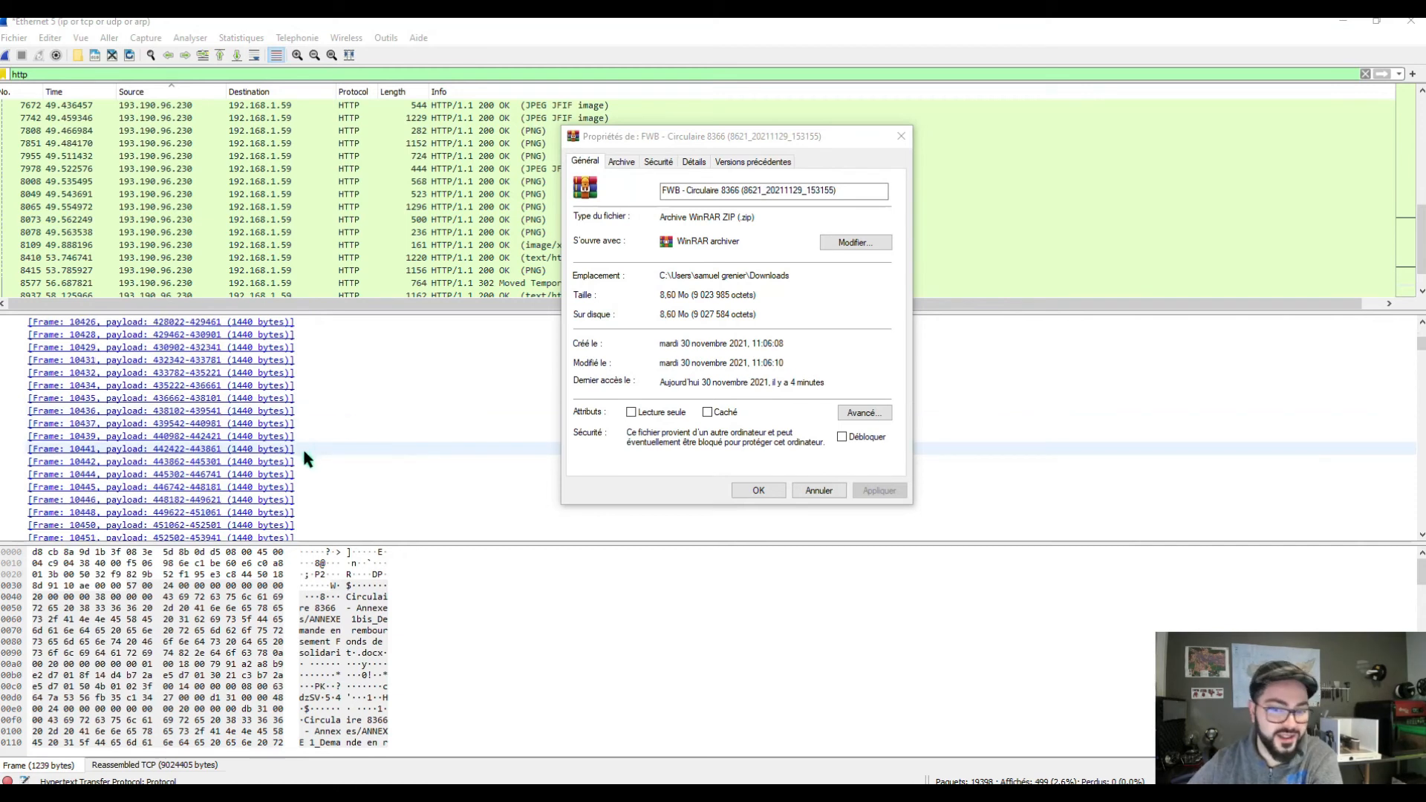
scroll(312, 431, down, 18)
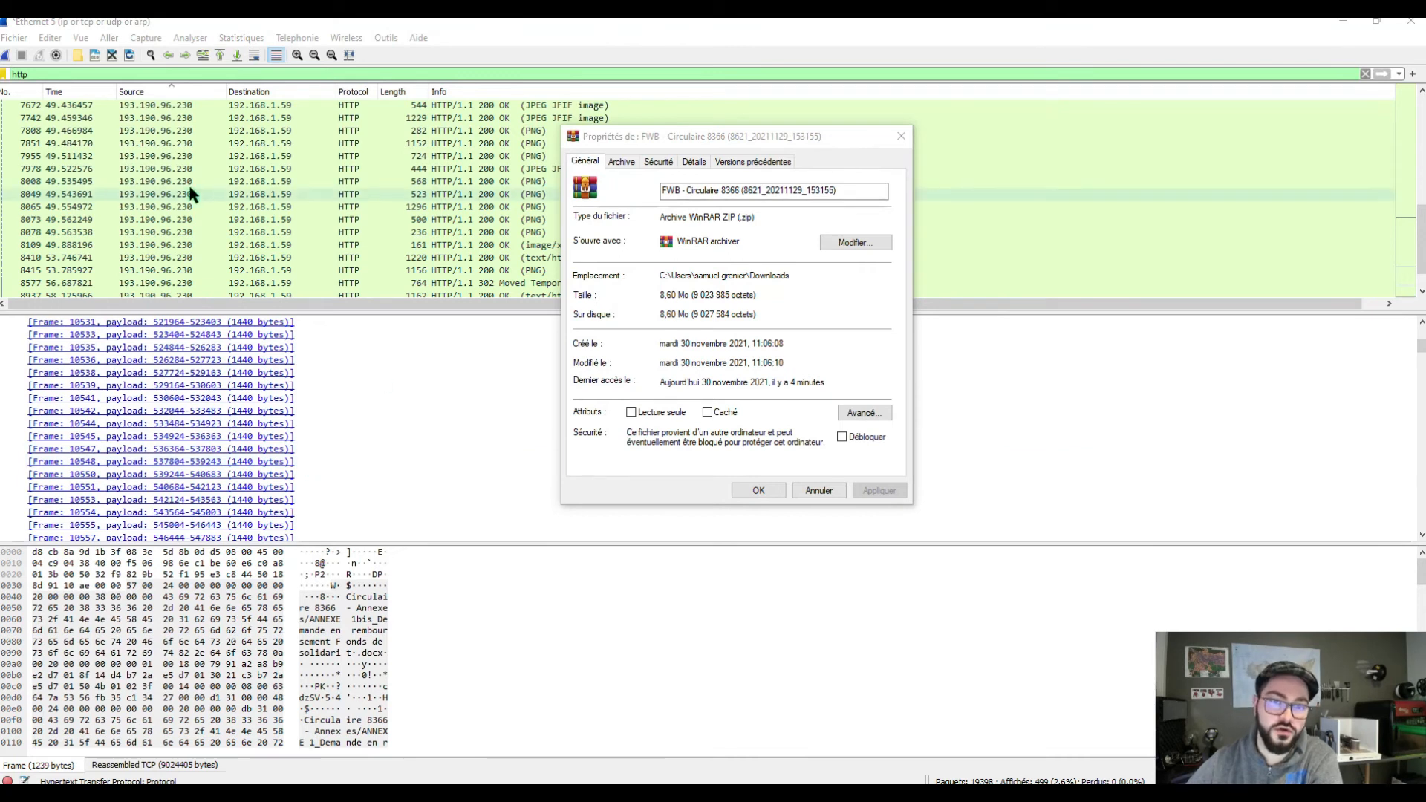
scroll(323, 401, down, 20)
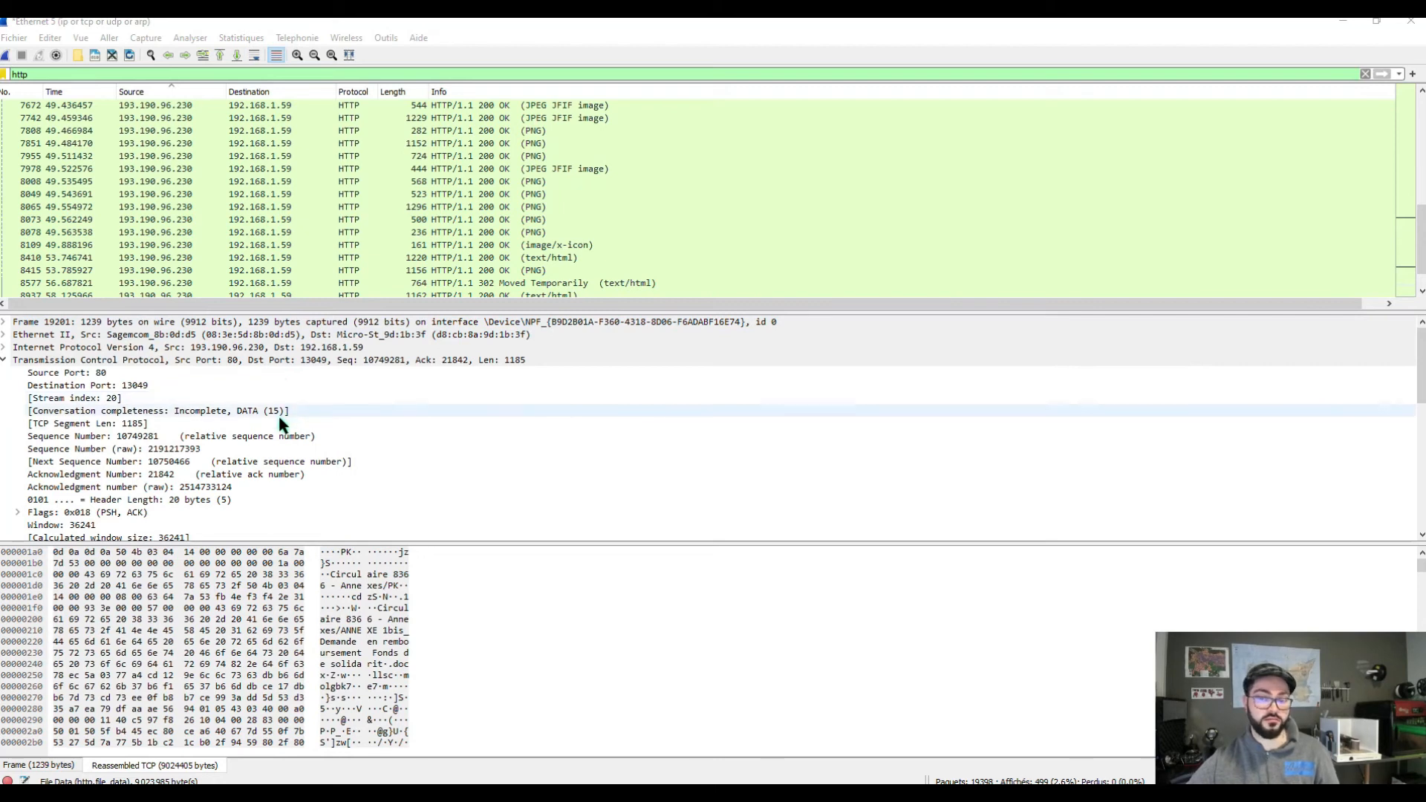
Step: Examine the zip response's Transmission Control Protocol fields, from the ports and sequence numbers down to the checksum and payload
scroll(280, 419, down, 4)
scroll(287, 404, up, 4)
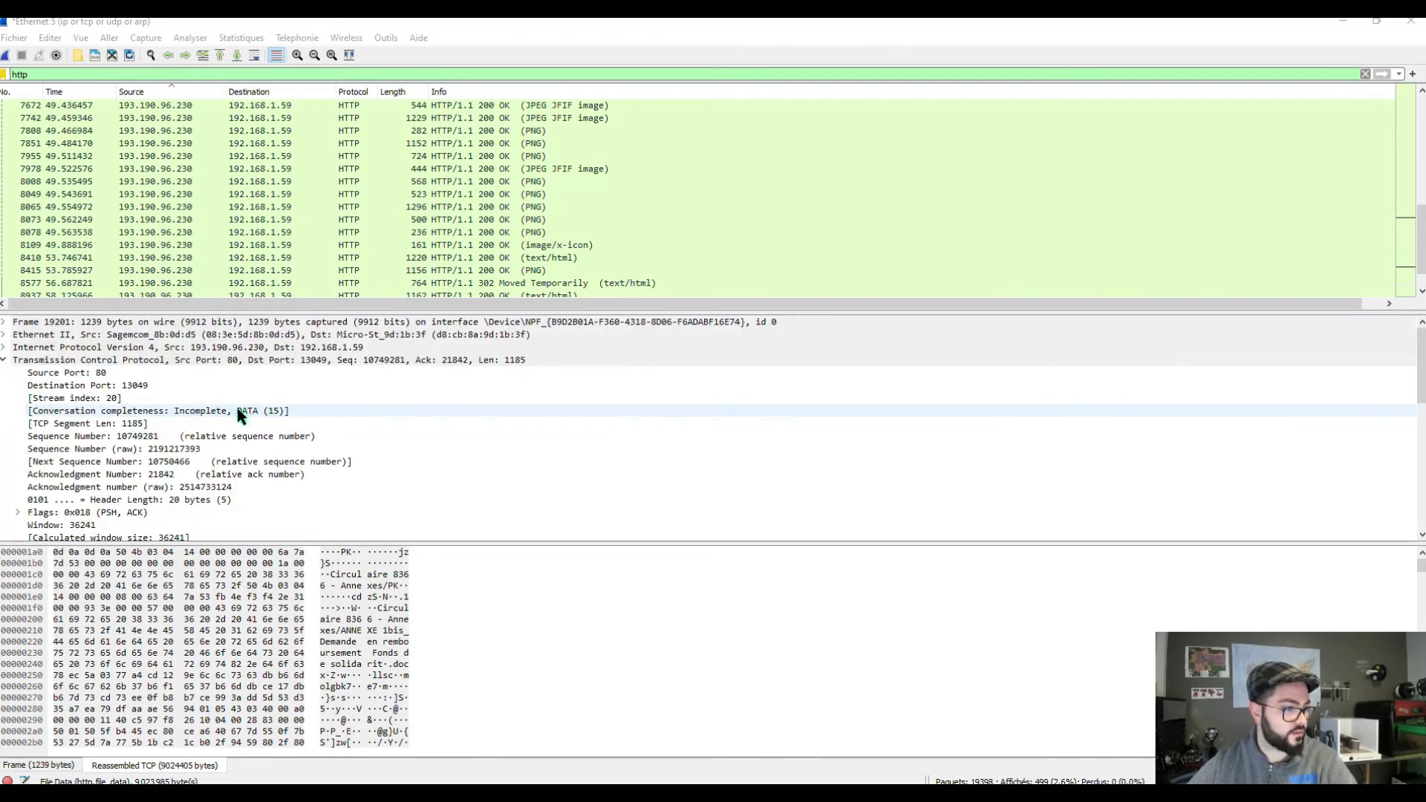
scroll(201, 413, down, 4)
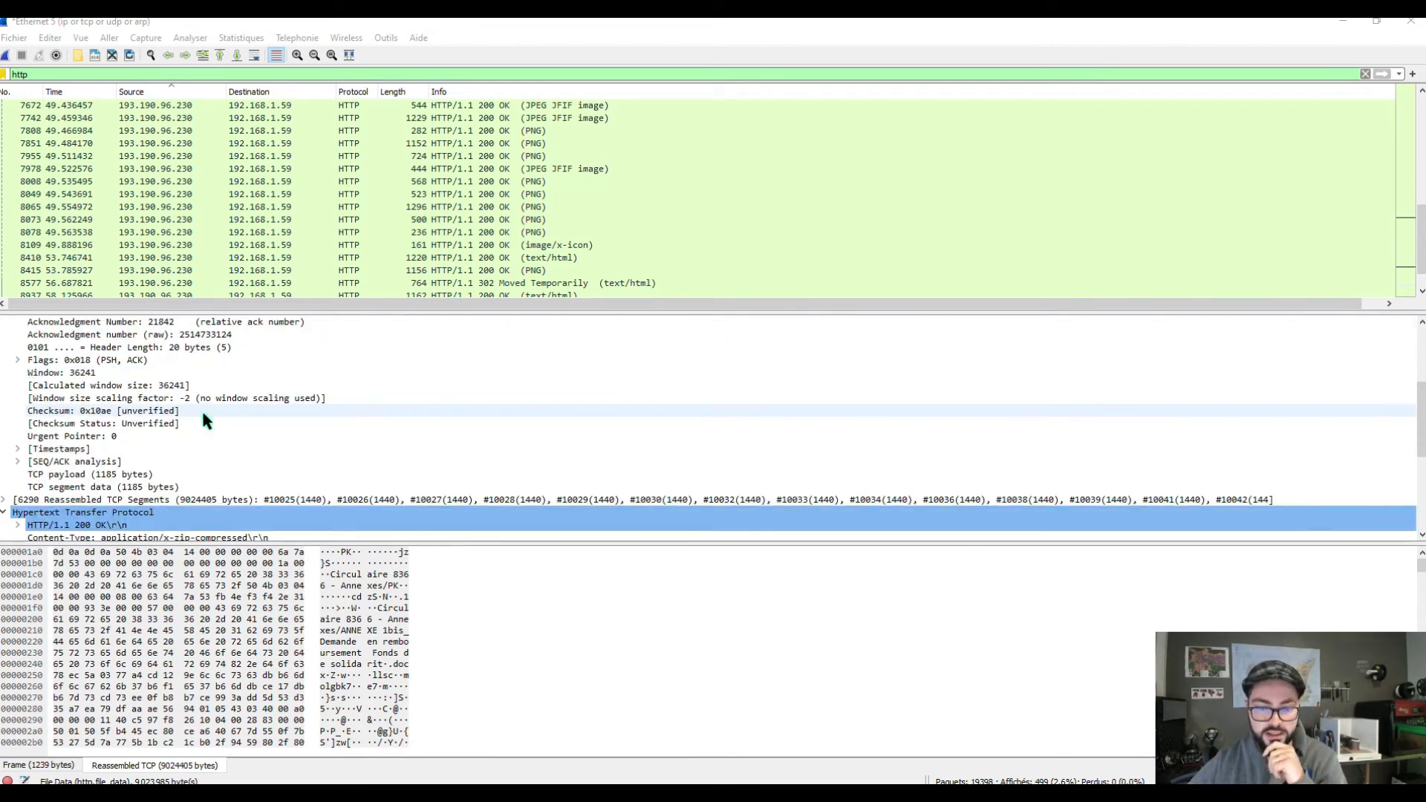
scroll(203, 421, down, 5)
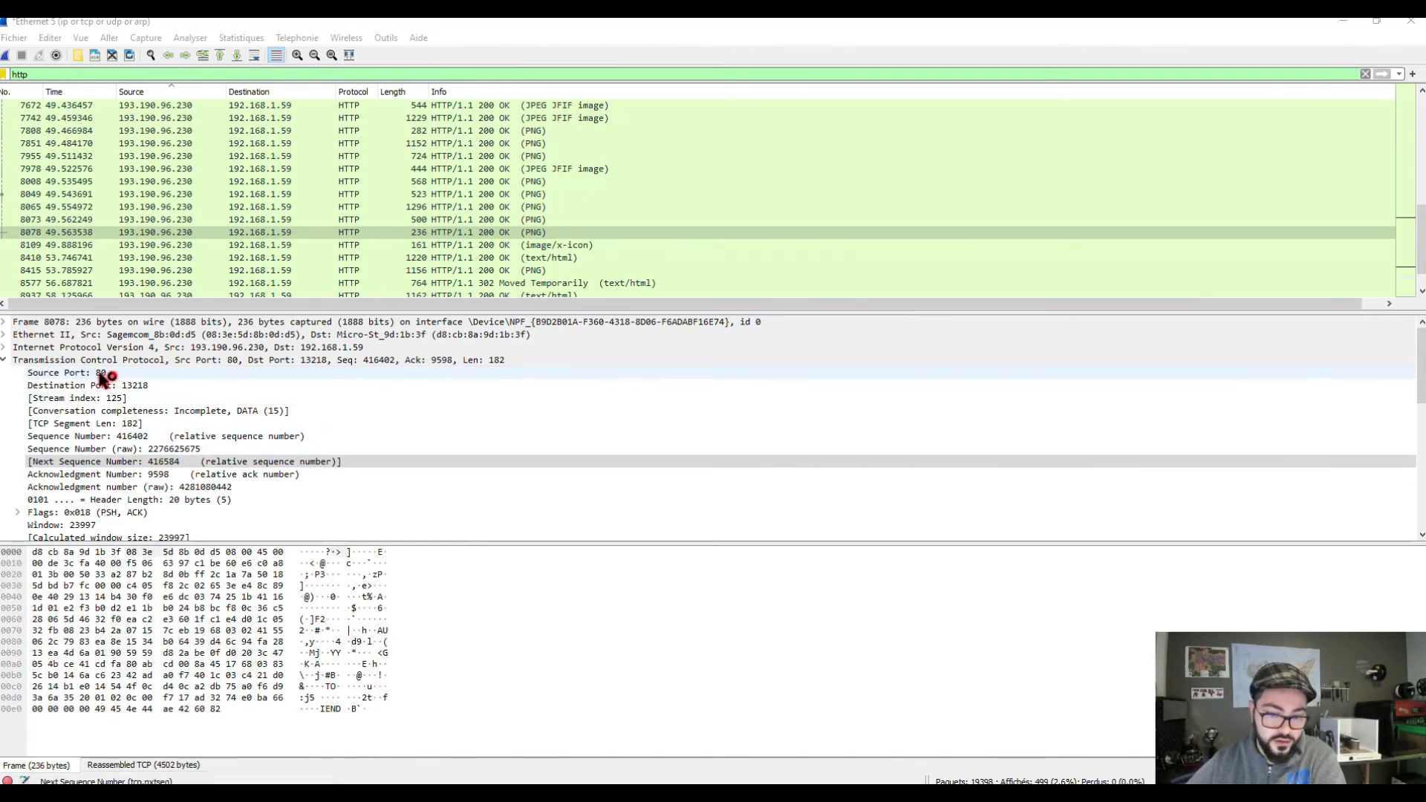
Step: Highlight the bytes of the source port, destination port and sequence number in PNG response frame 8078
click(85, 575)
click(106, 374)
click(147, 400)
click(132, 373)
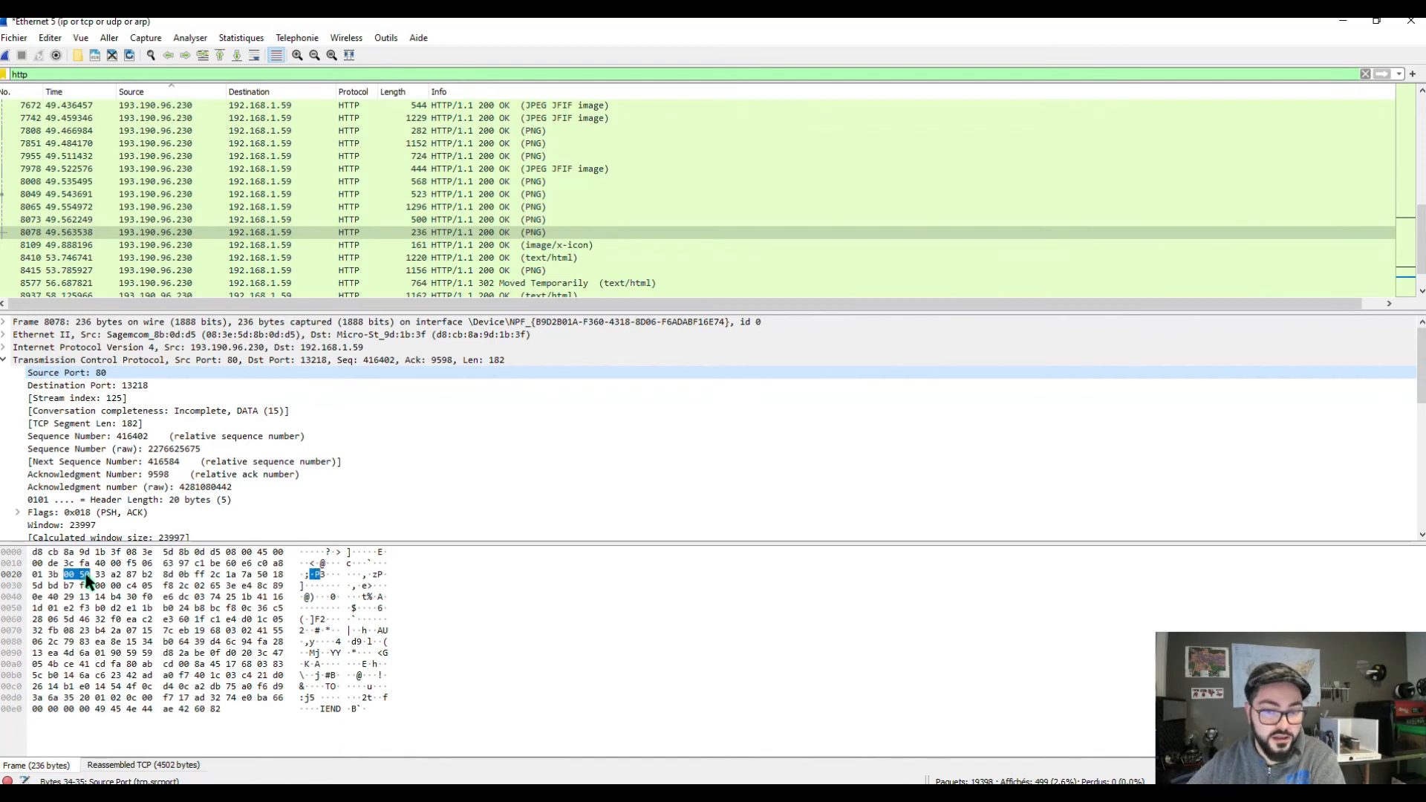
click(146, 388)
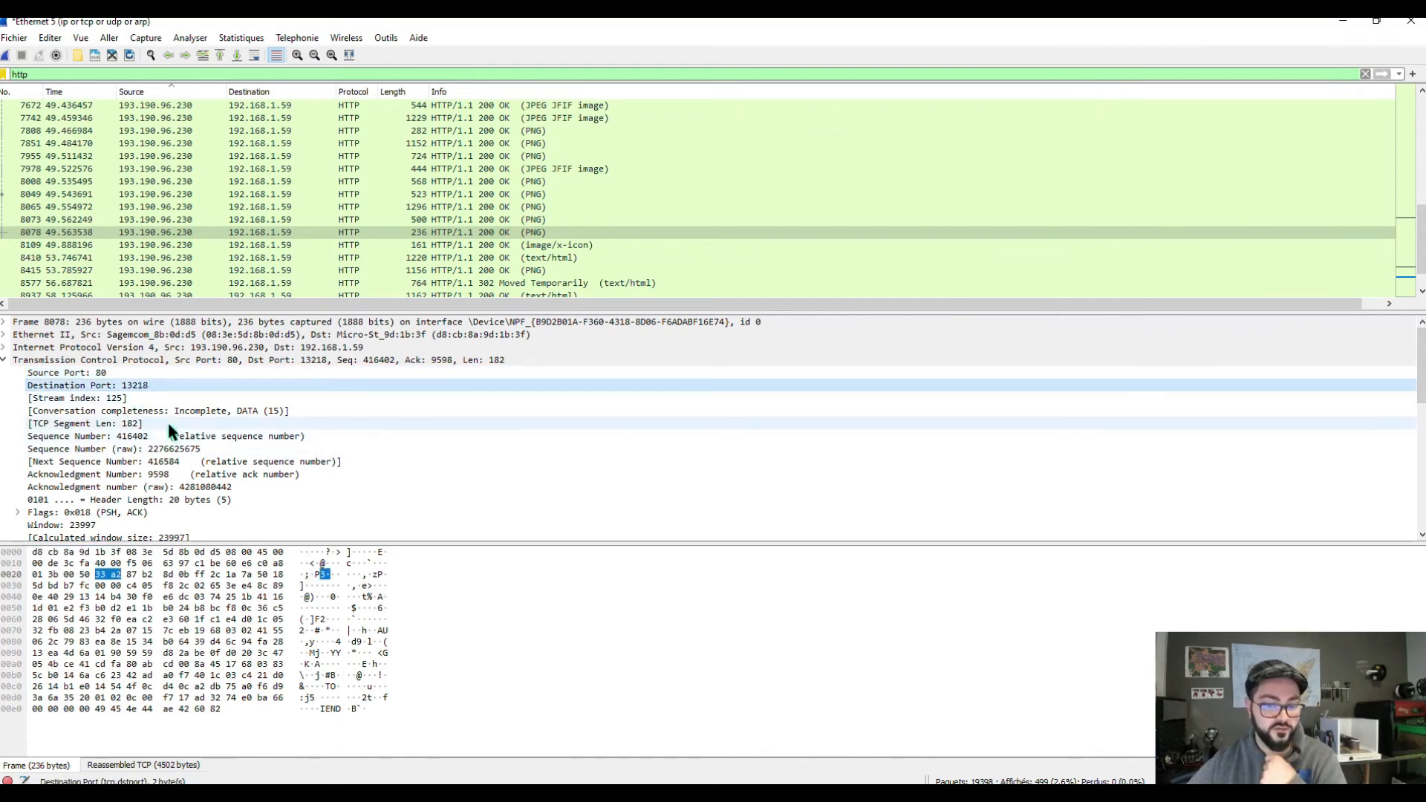
click(156, 438)
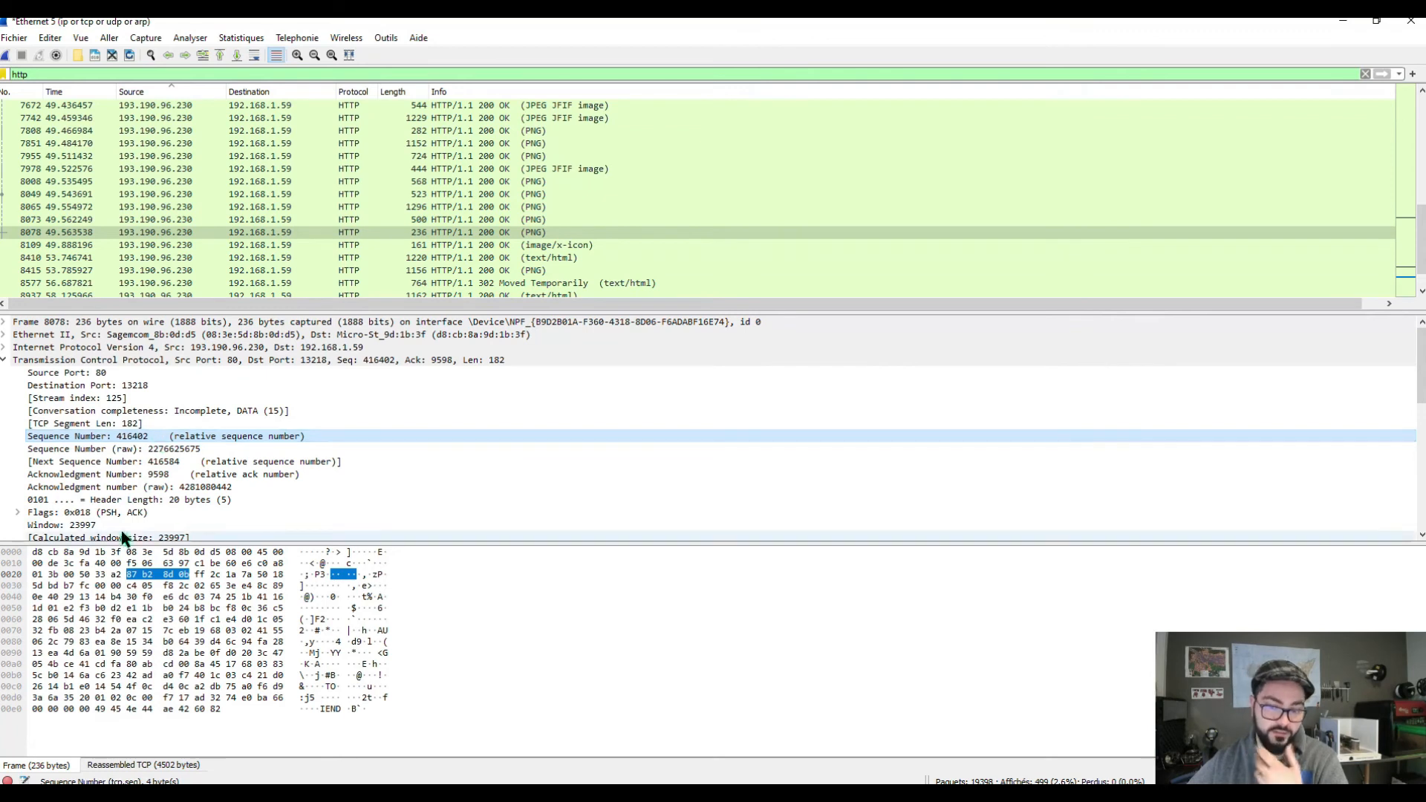
Step: Inspect the PNG response's reassembled TCP segments, highlighting the payload bytes of frames 8077 and 8078 and the segment count
scroll(116, 410, down, 3)
scroll(115, 409, down, 4)
click(117, 408)
scroll(117, 414, up, 4)
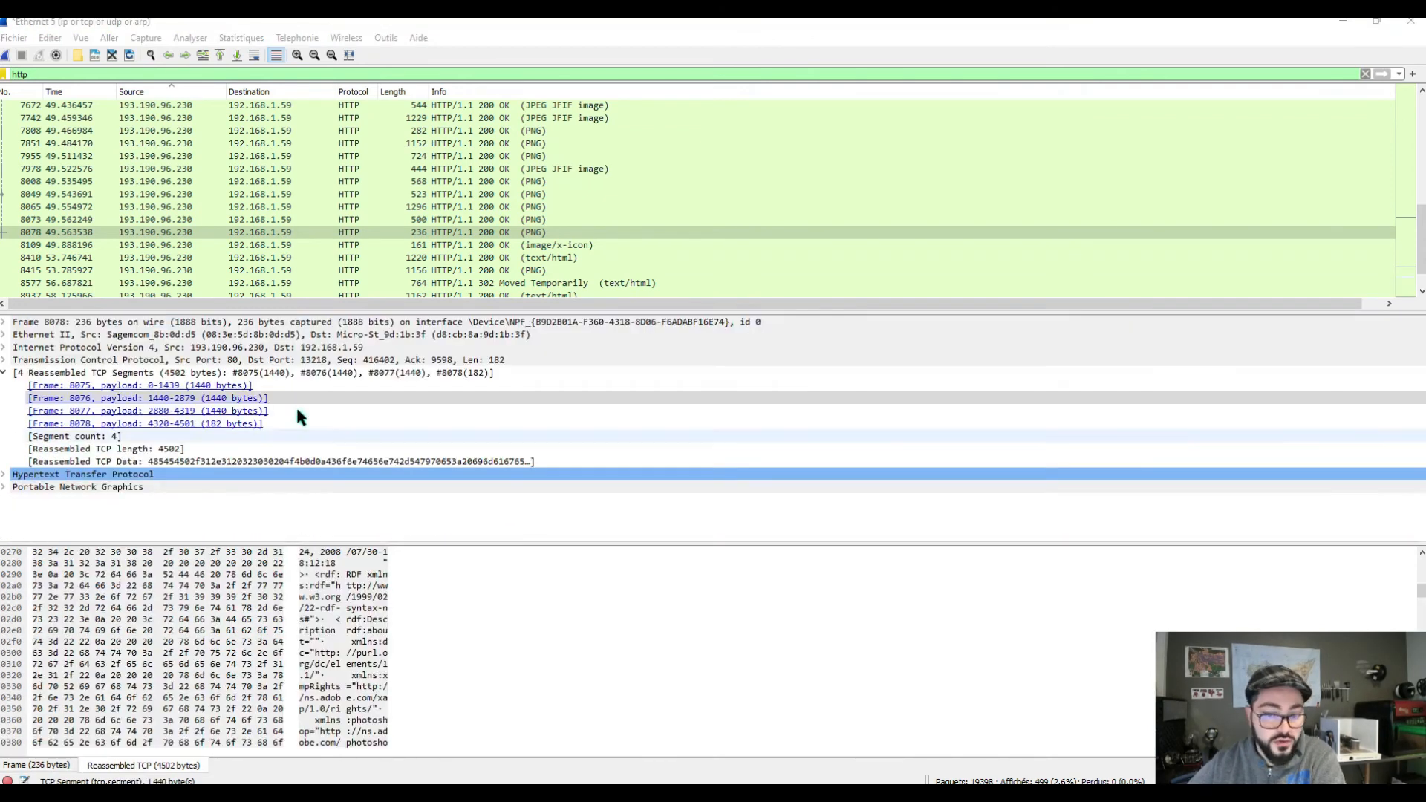
click(190, 413)
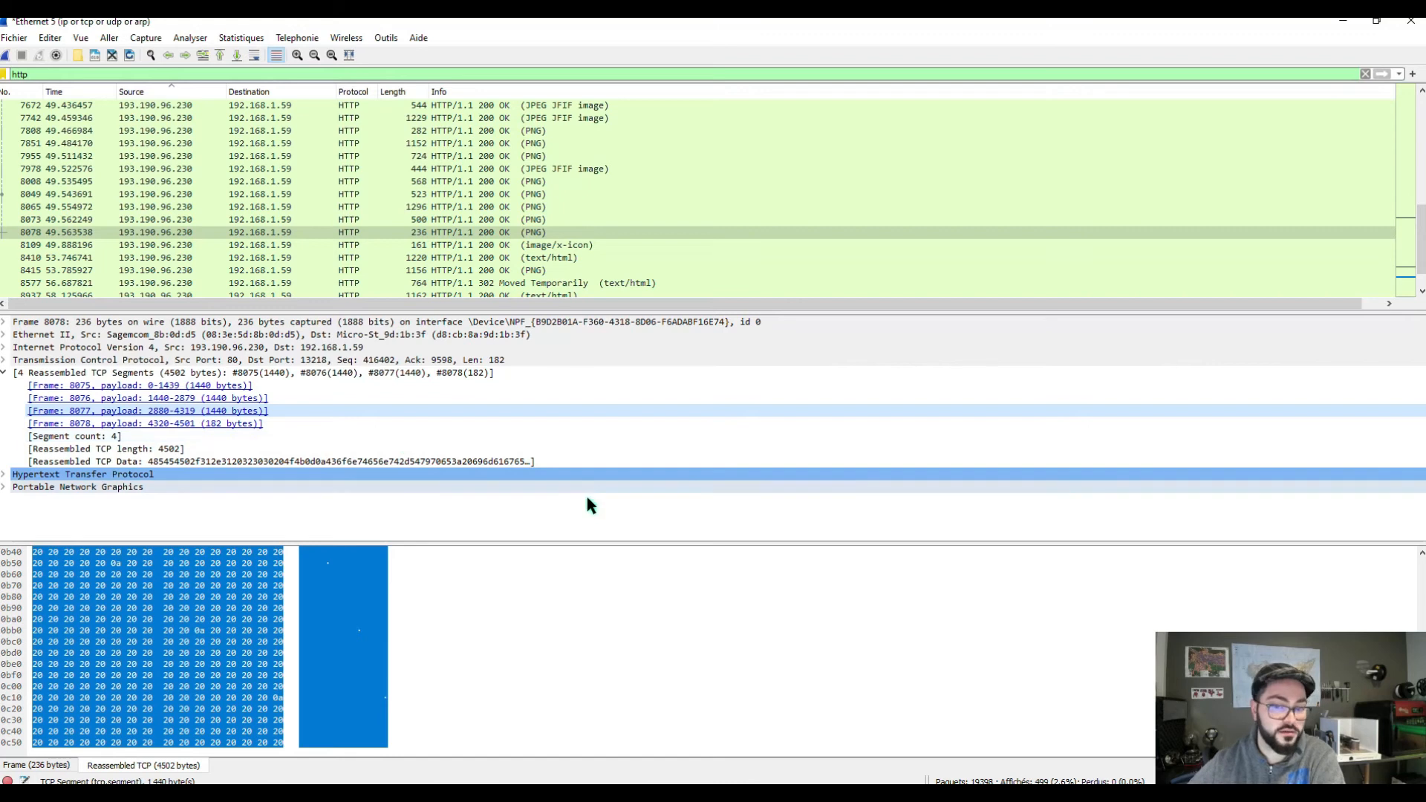
drag(1422, 683, 1422, 740)
click(145, 423)
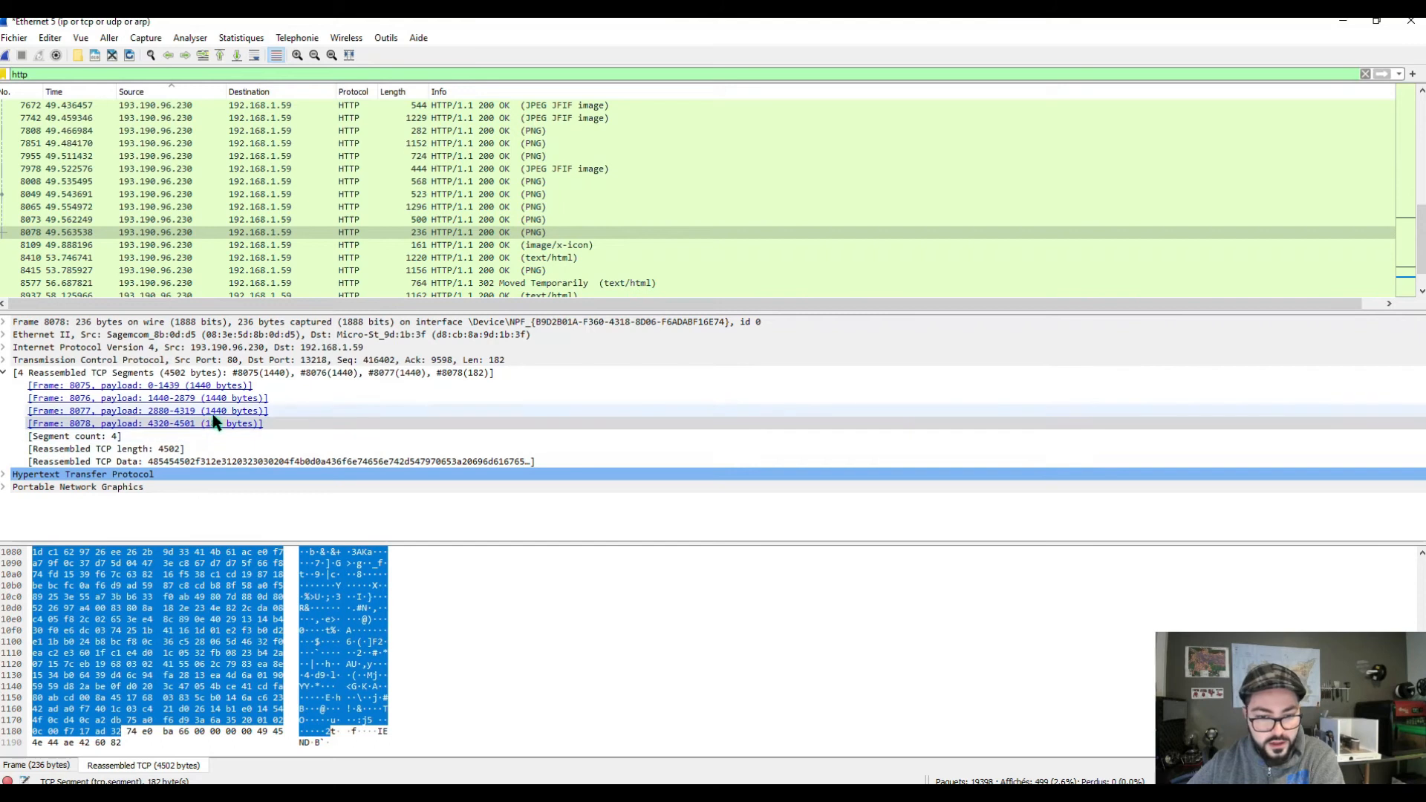
click(111, 435)
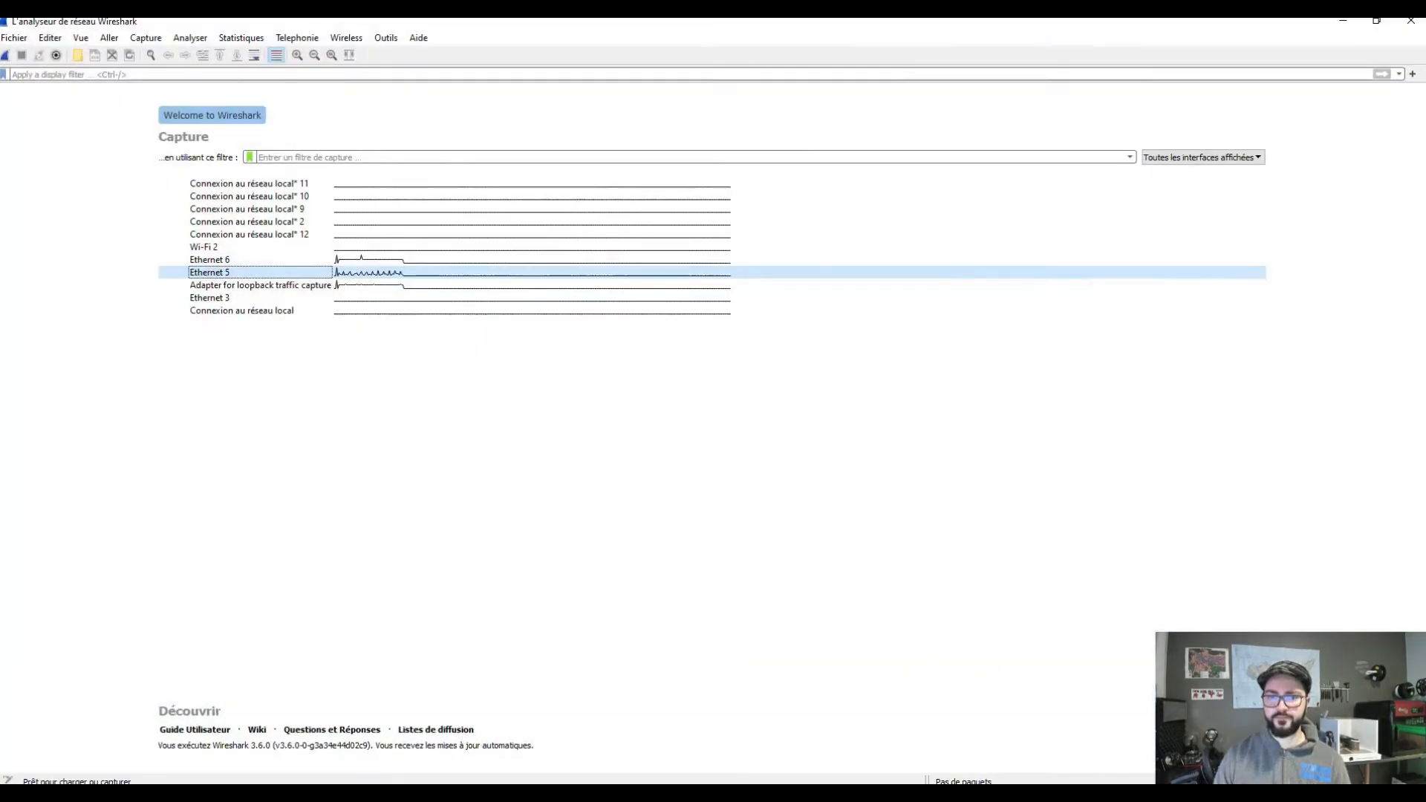
Step: Start a new capture on Ethernet 5, switch to the Opera browser and sign in to the domotique page at 192.168.1.5:8000
double_click(247, 275)
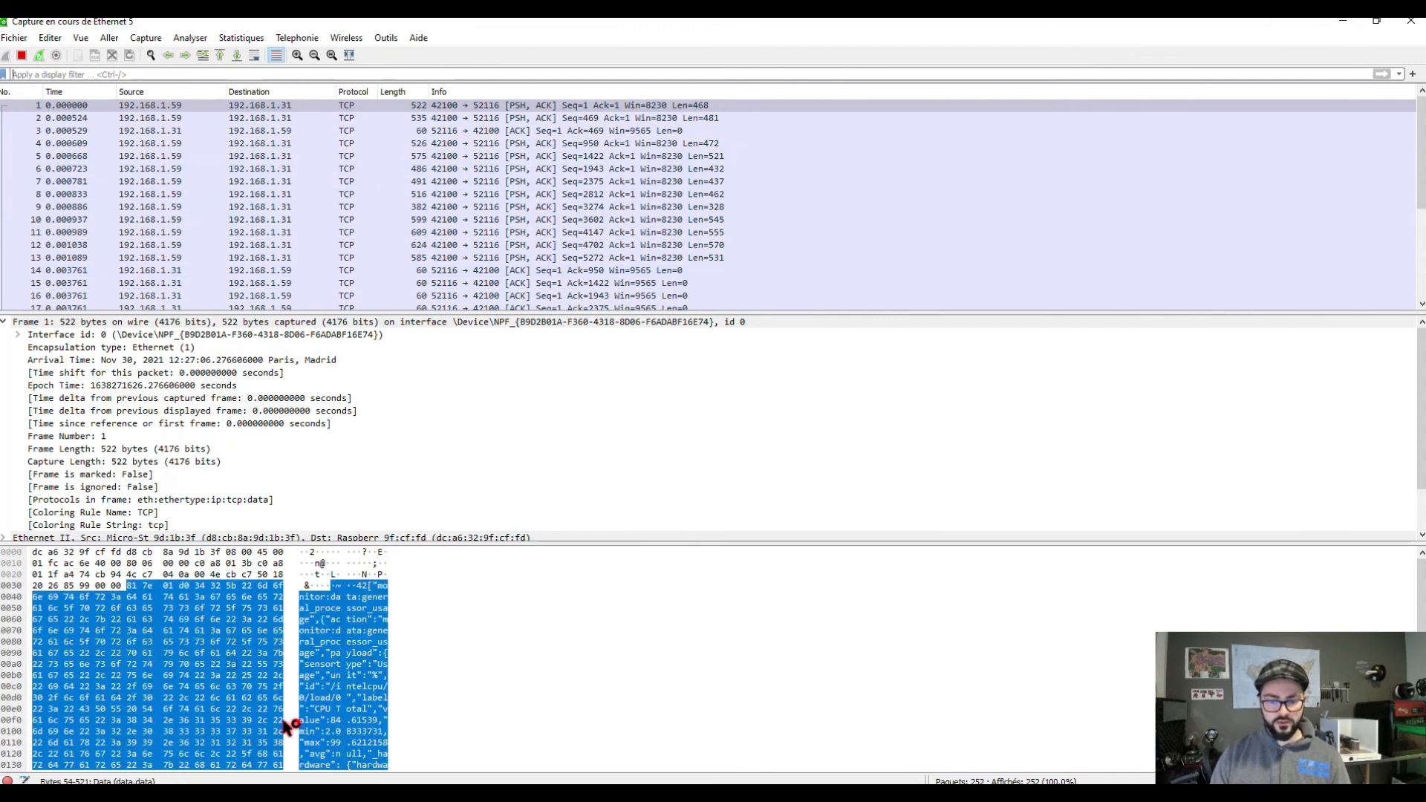
click(208, 794)
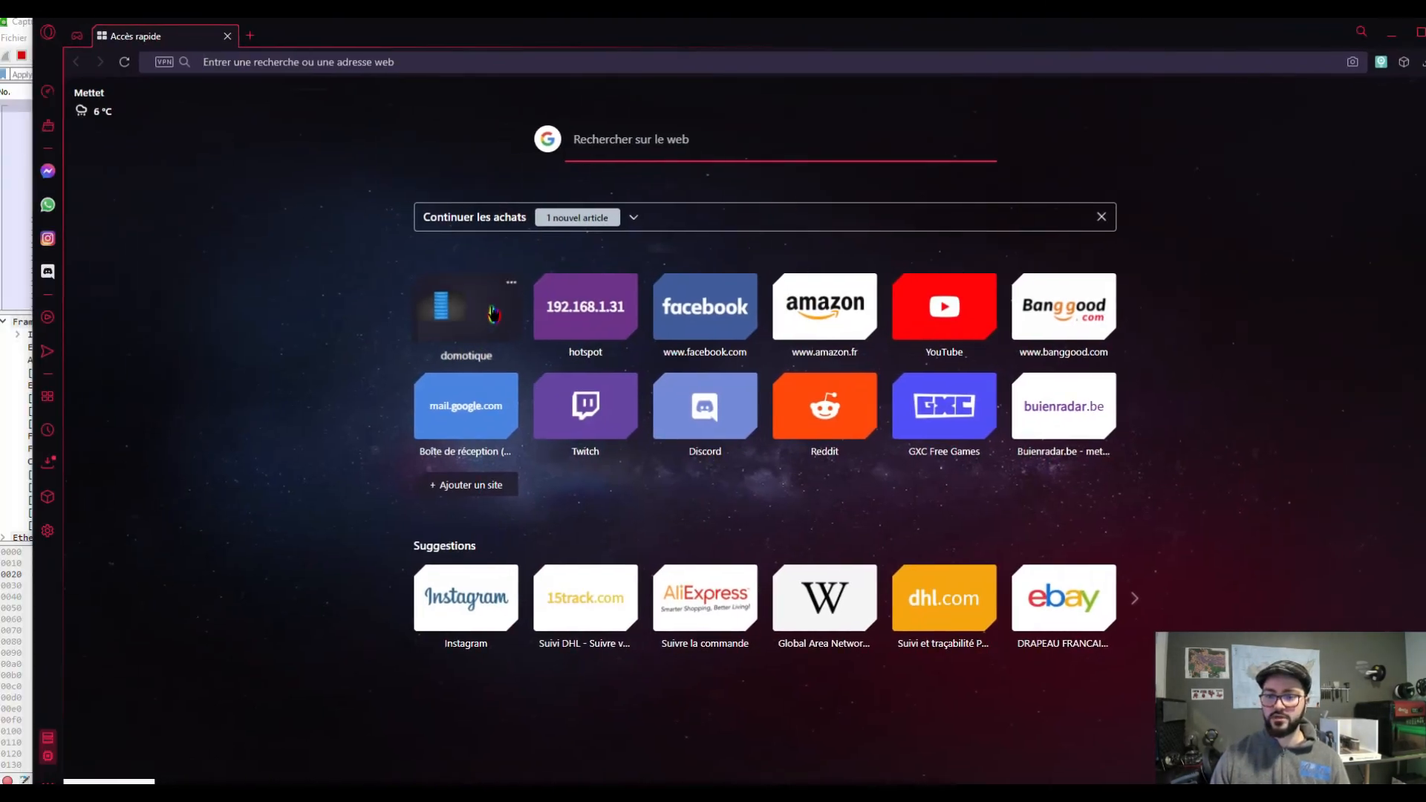
click(493, 314)
click(681, 450)
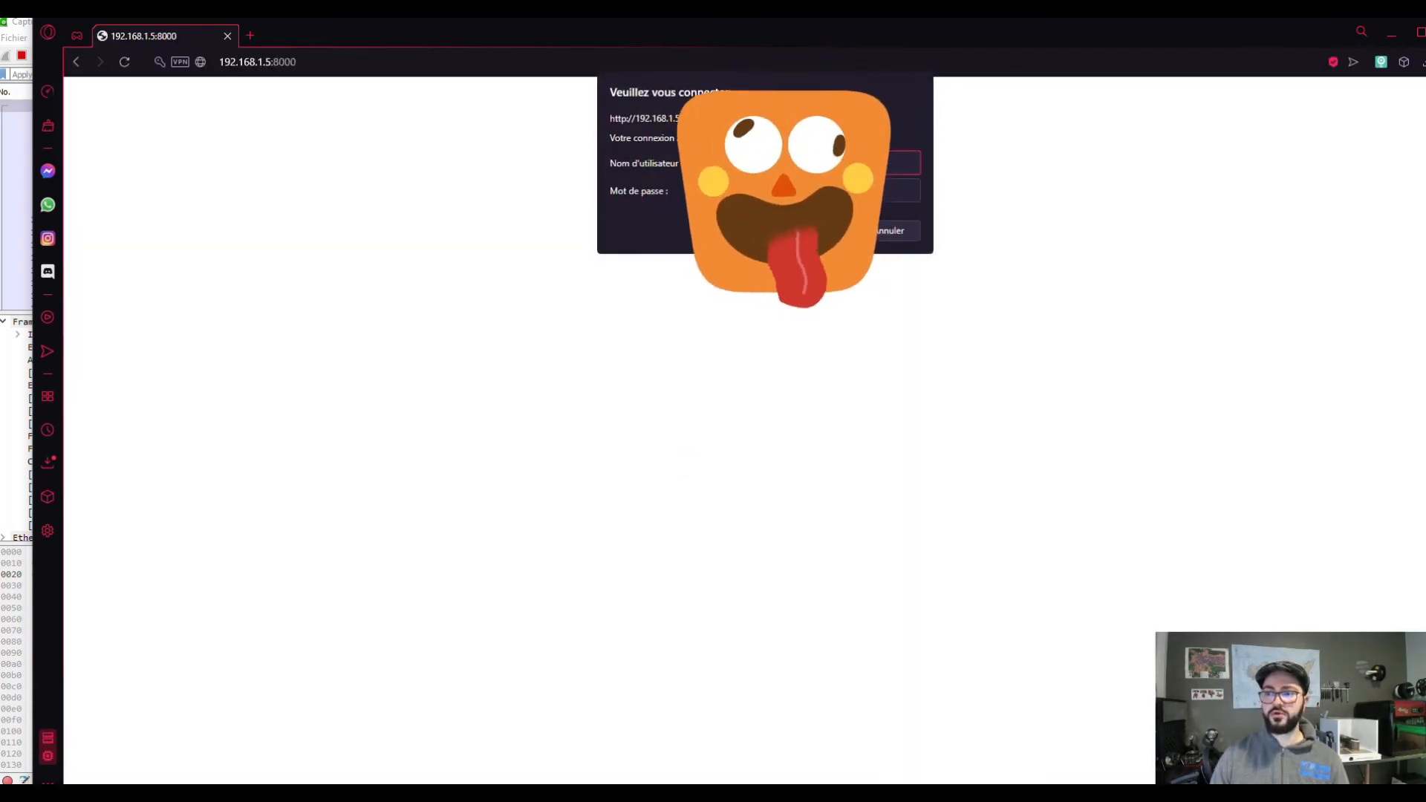
key(Return)
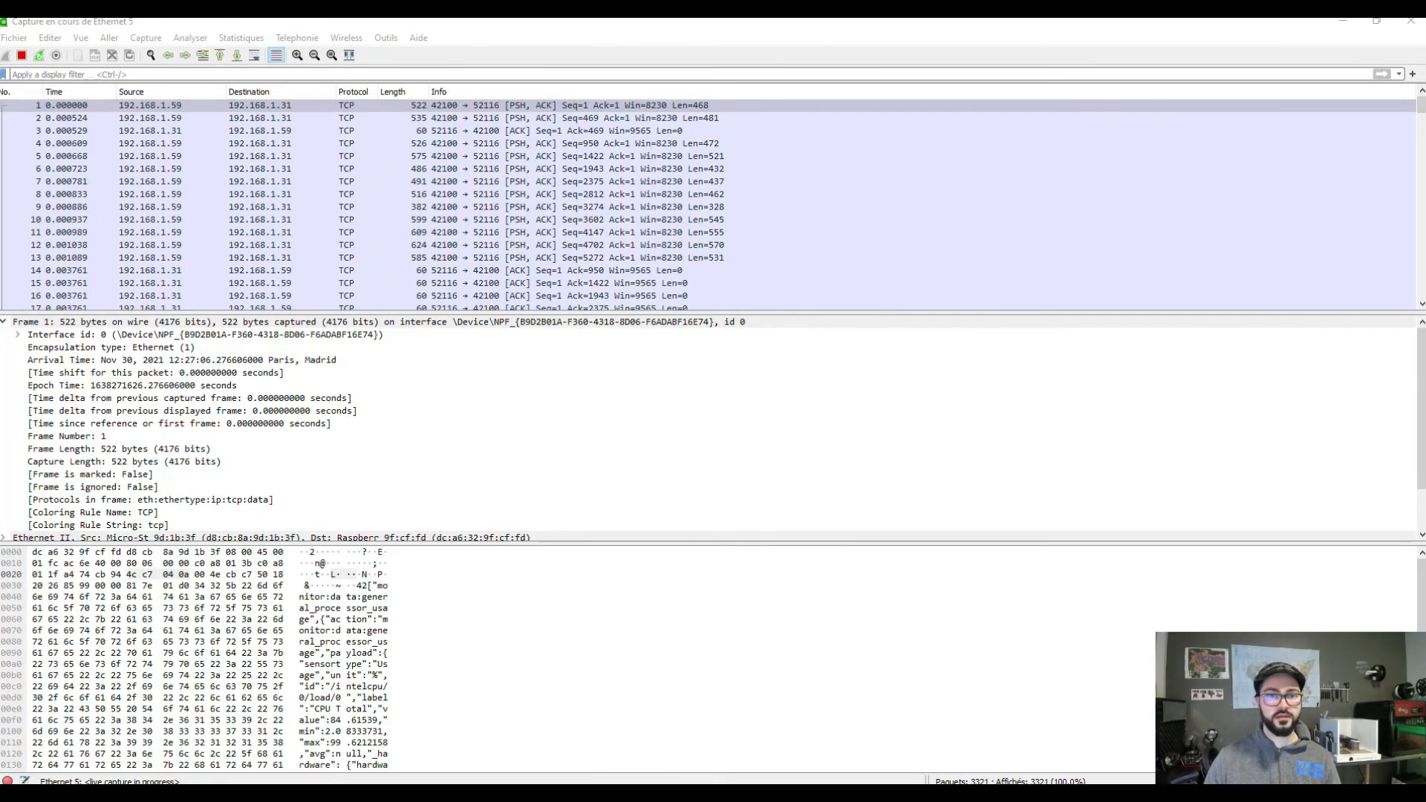
Step: Stop the capture and apply the display filter ip.addr == 192.168.1.5, adapted from the preset IPv4 address filter
click(23, 56)
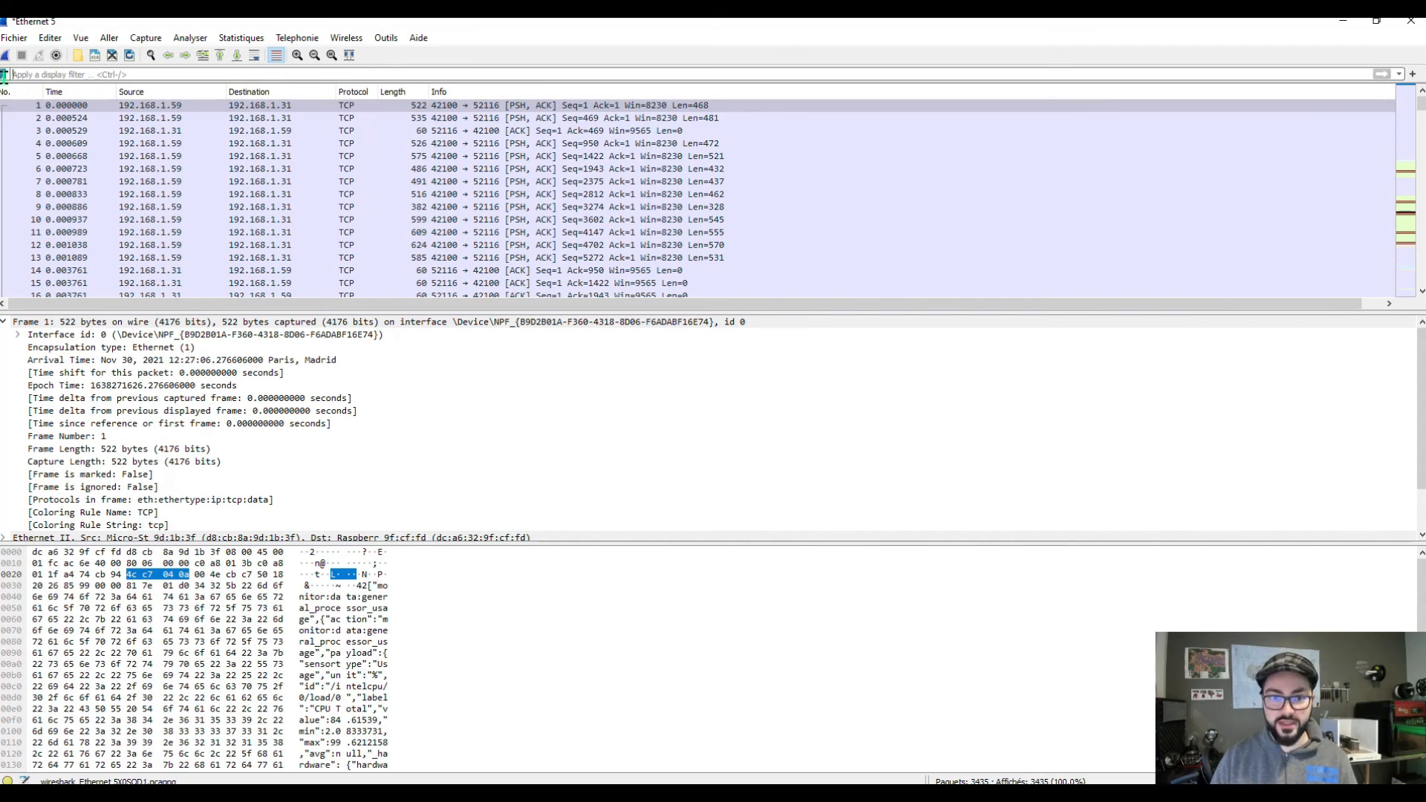
click(4, 74)
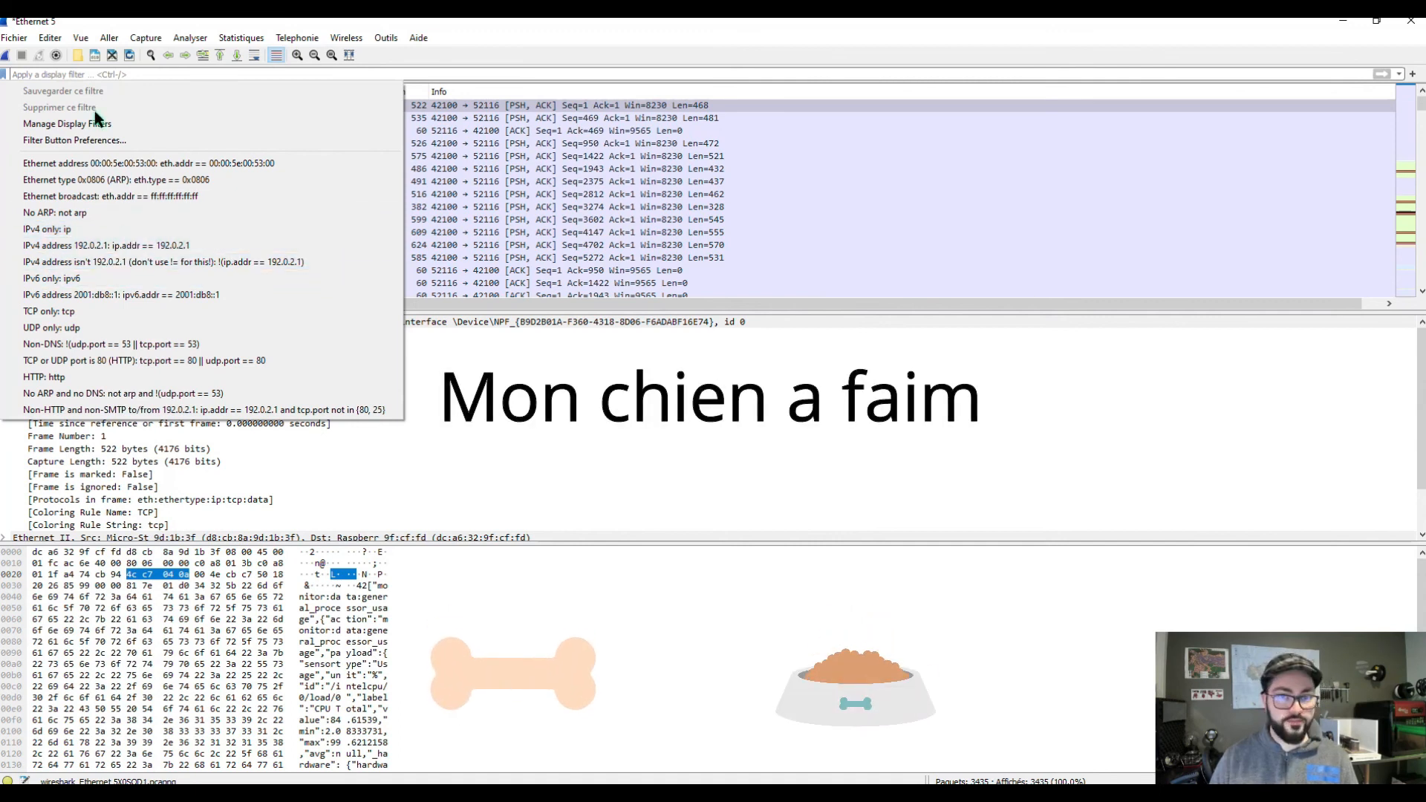
click(99, 249)
drag(91, 75, 73, 74)
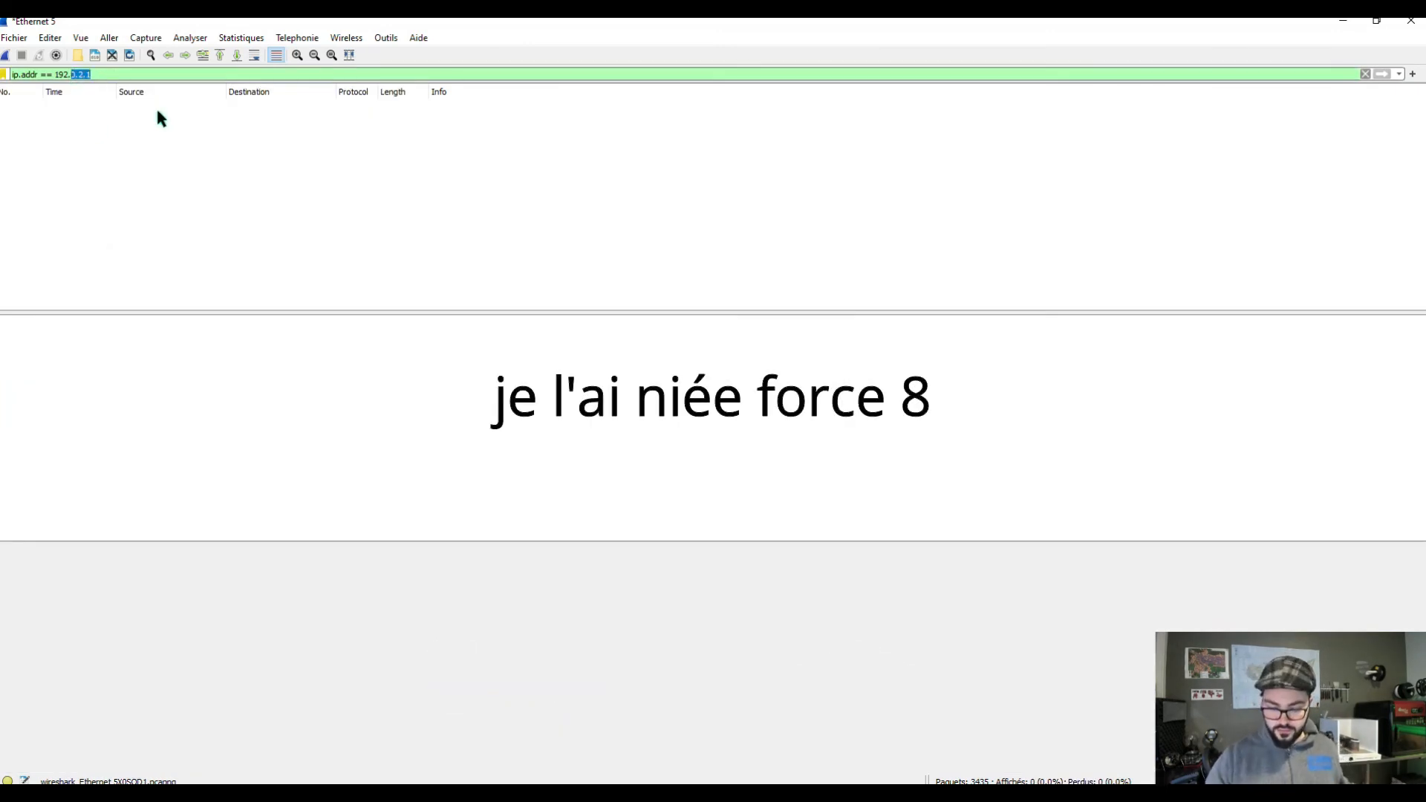
text(168.1.5)
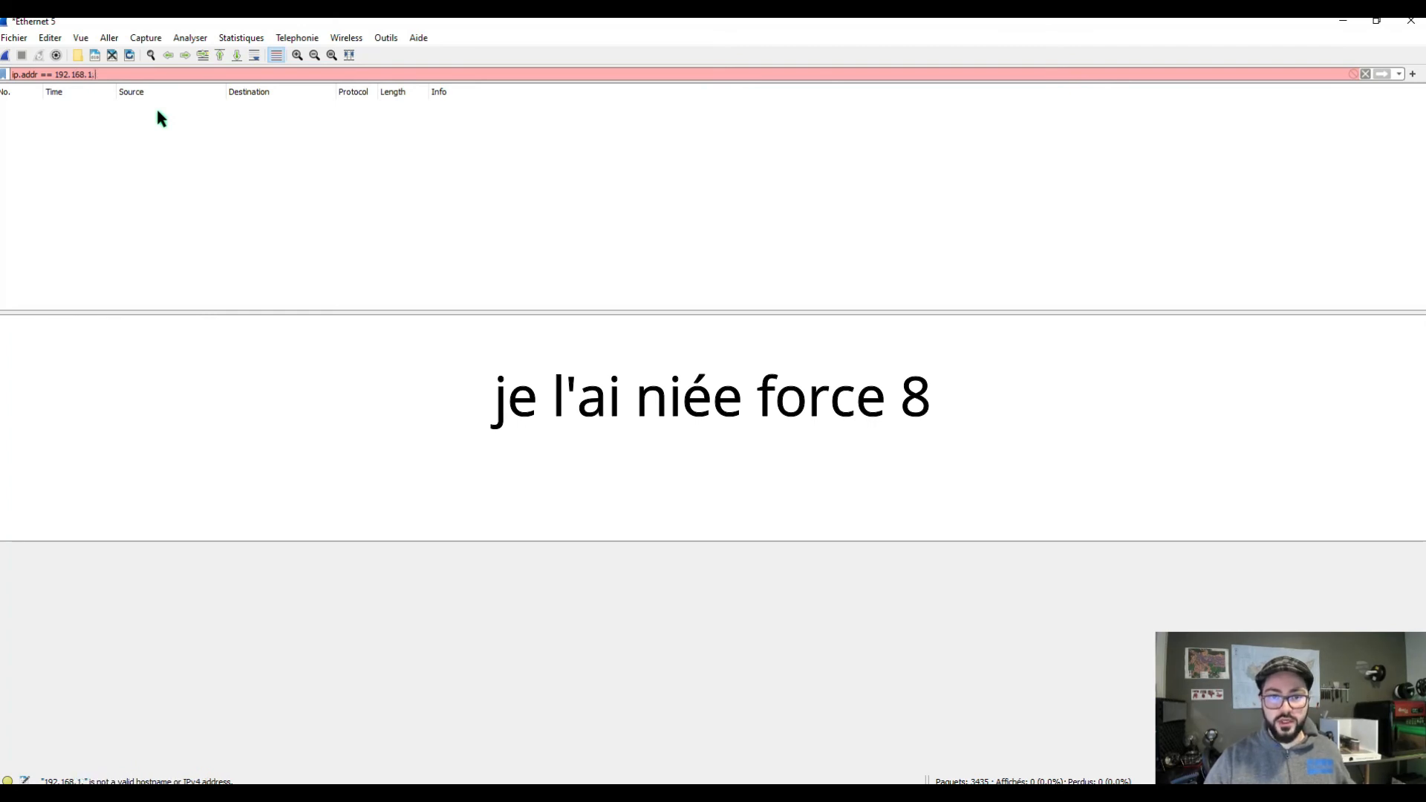
key(Return)
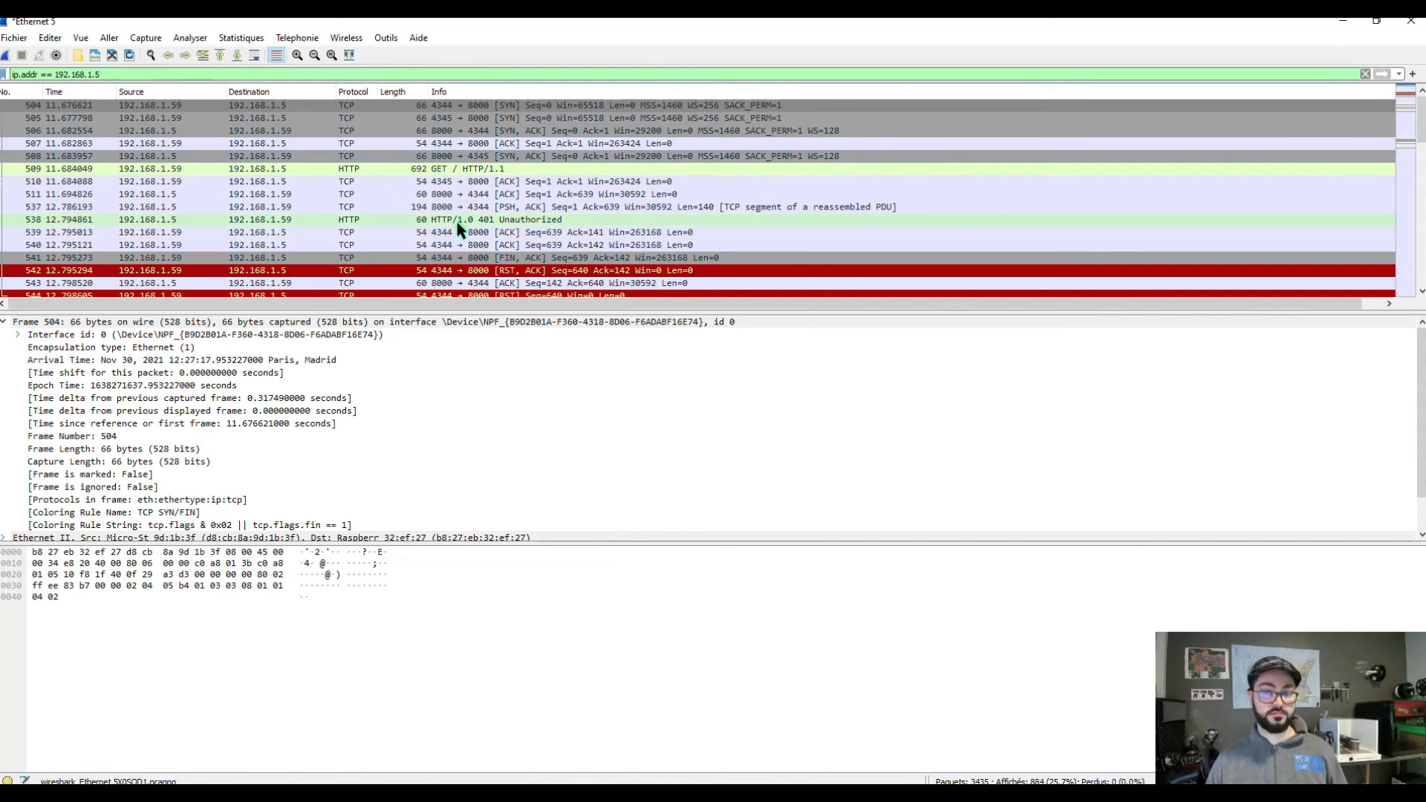
Step: Look through the TCP and HTTP packets exchanged with 192.168.1.5
scroll(457, 221, down, 20)
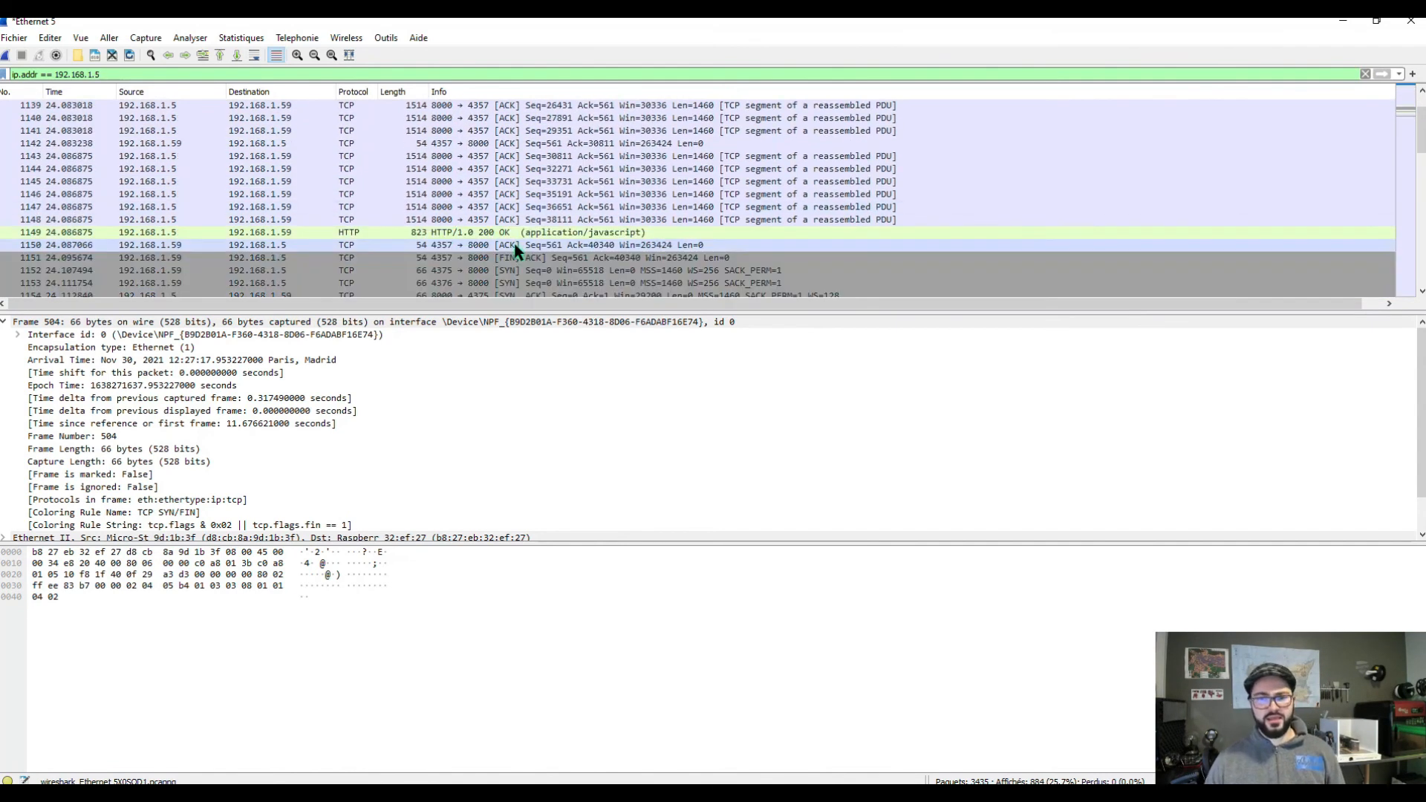
scroll(516, 249, down, 20)
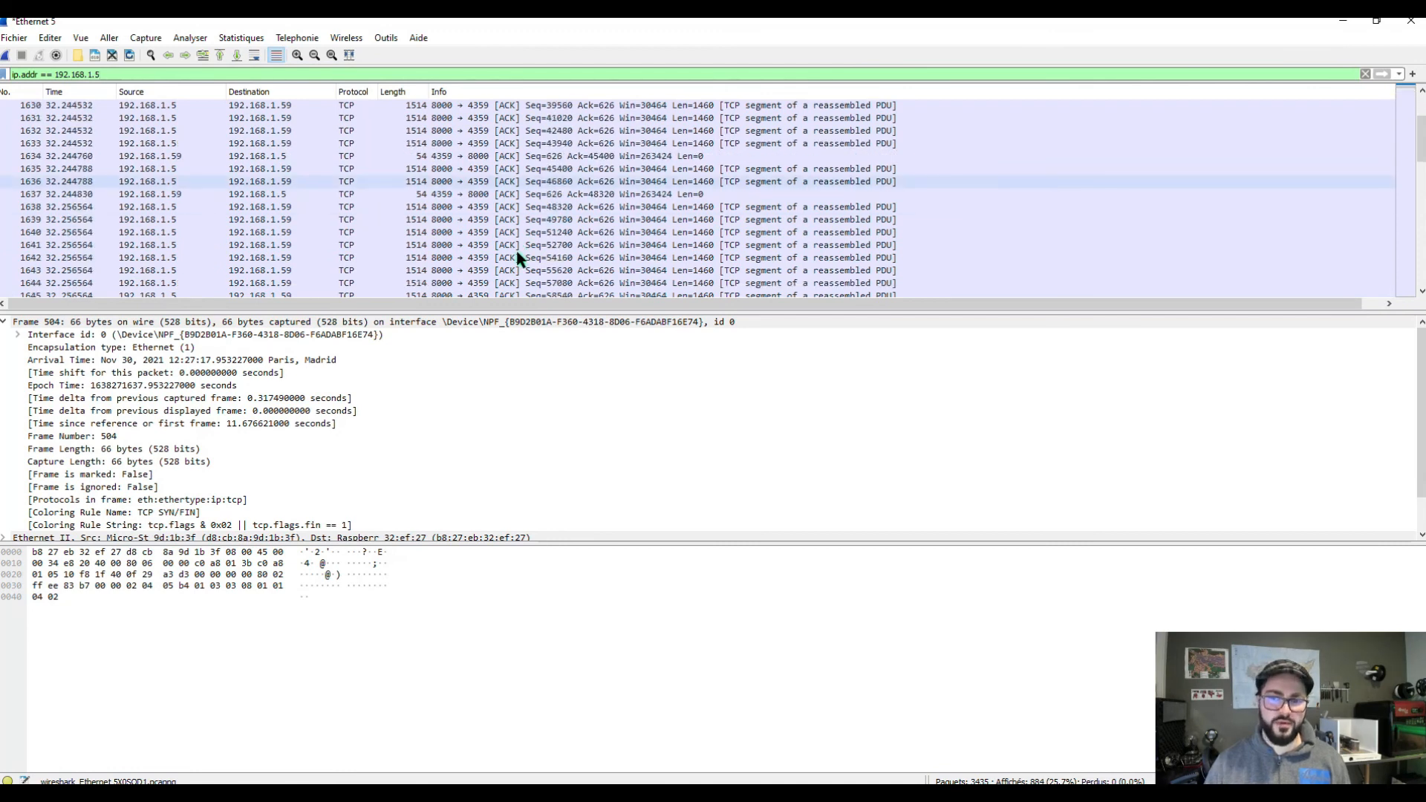
scroll(518, 257, up, 20)
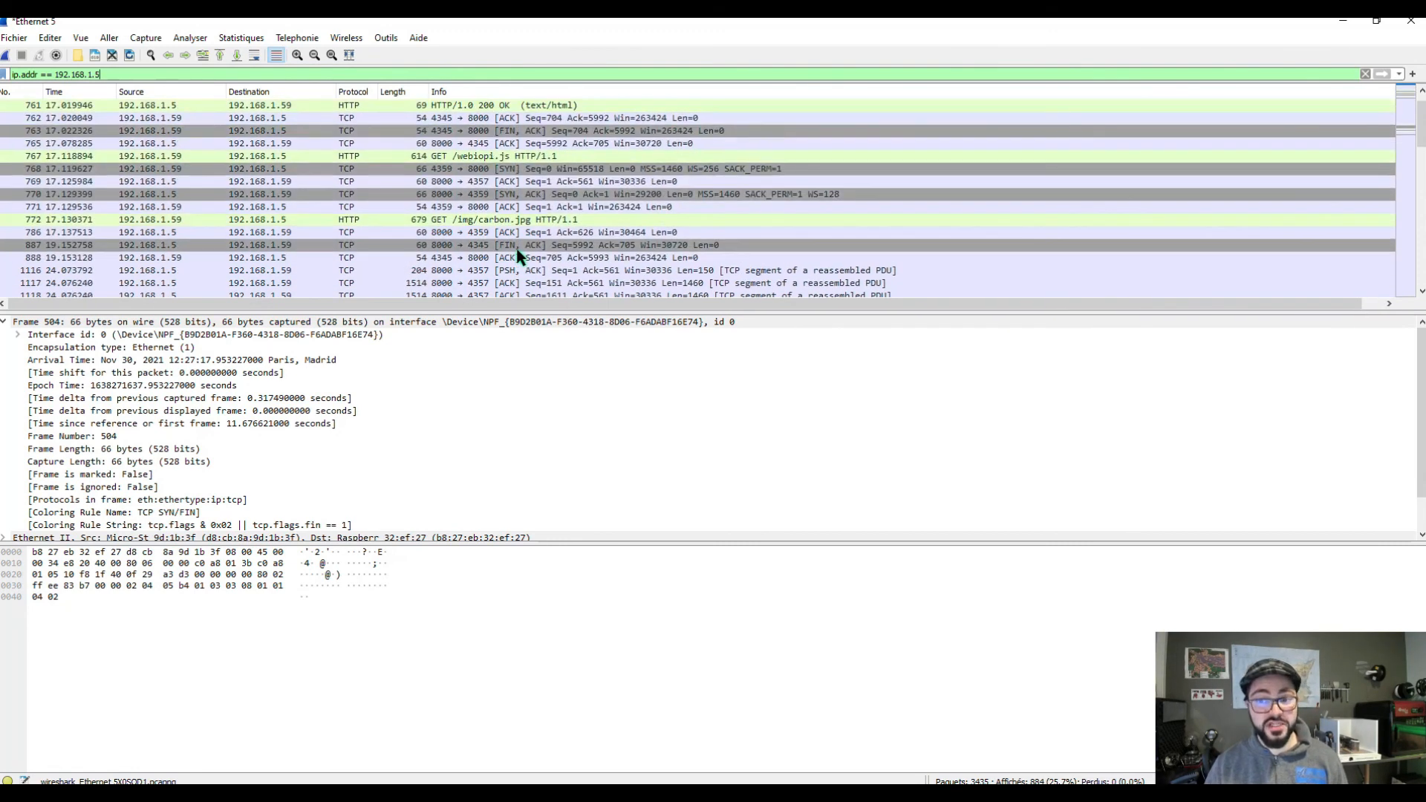
scroll(518, 256, up, 7)
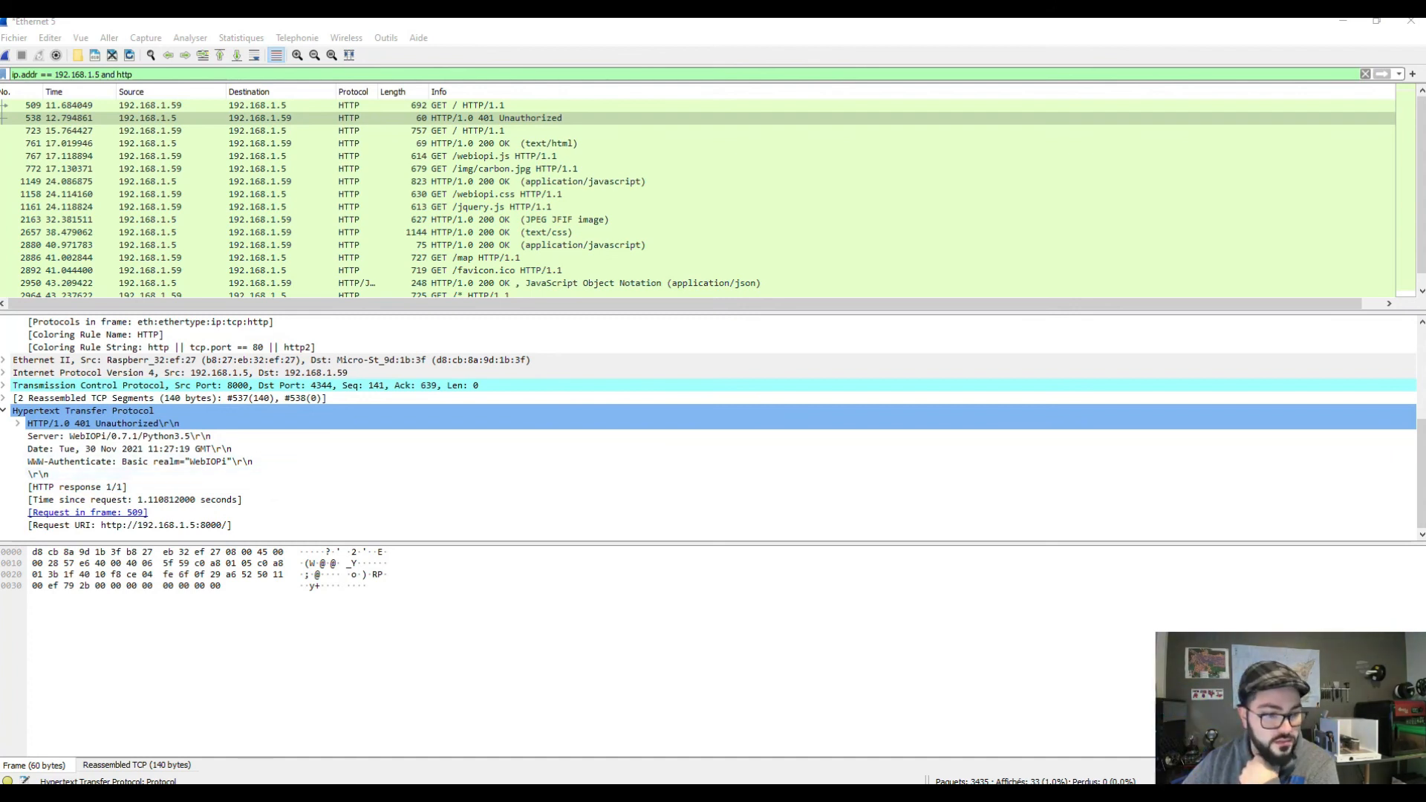
Step: Examine the HTTP details of the first GET / request to 192.168.1.5 and of its 401 Unauthorized response
key(Down)
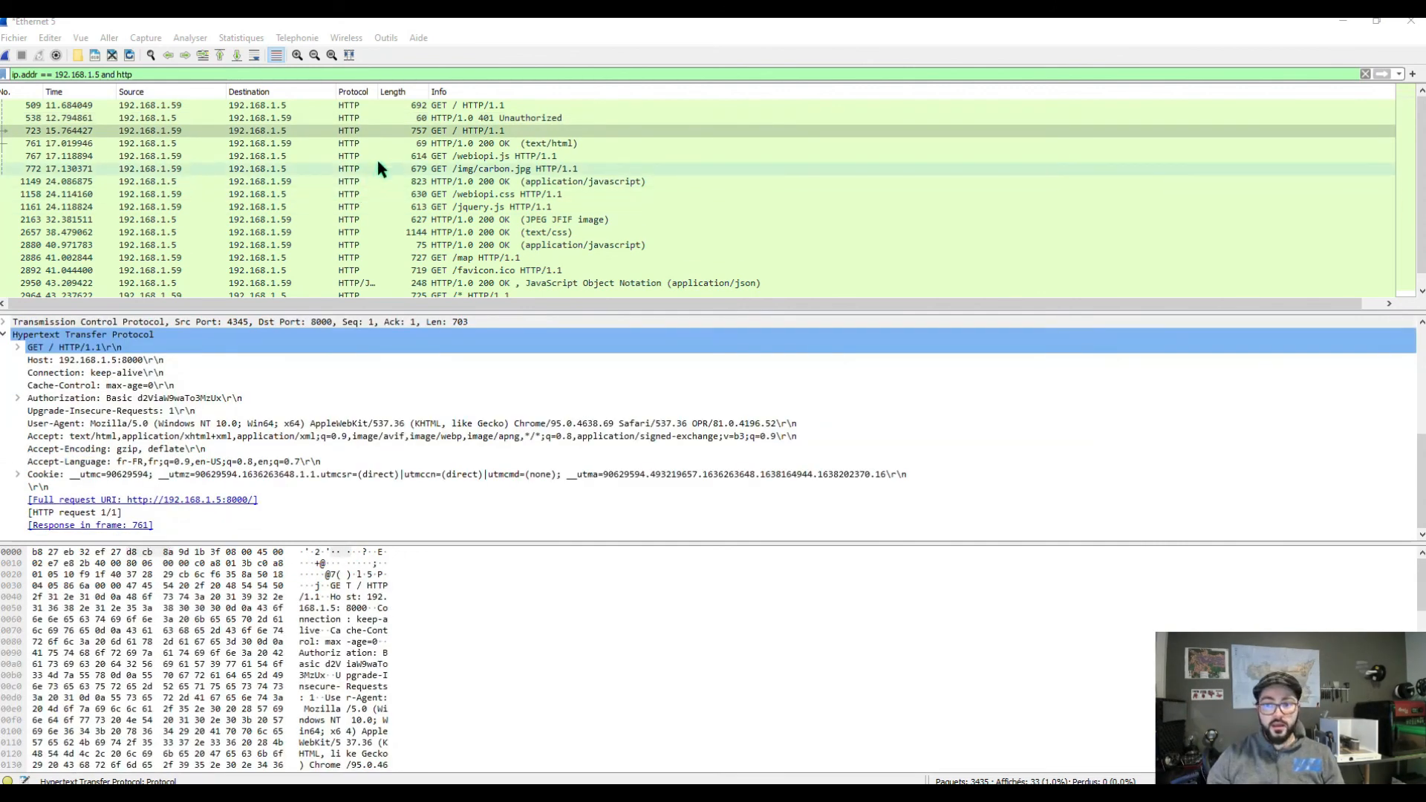
click(466, 106)
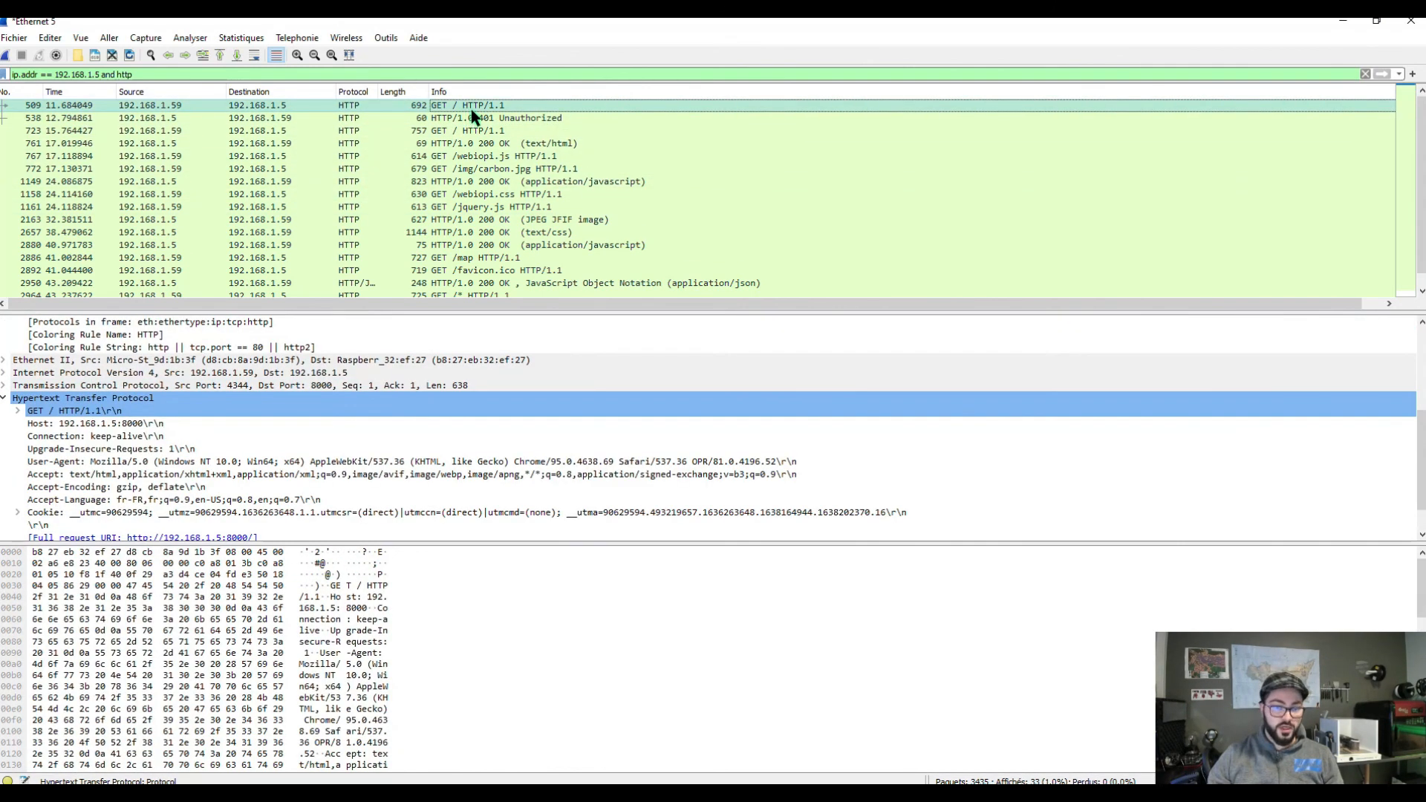
scroll(162, 431, down, 1)
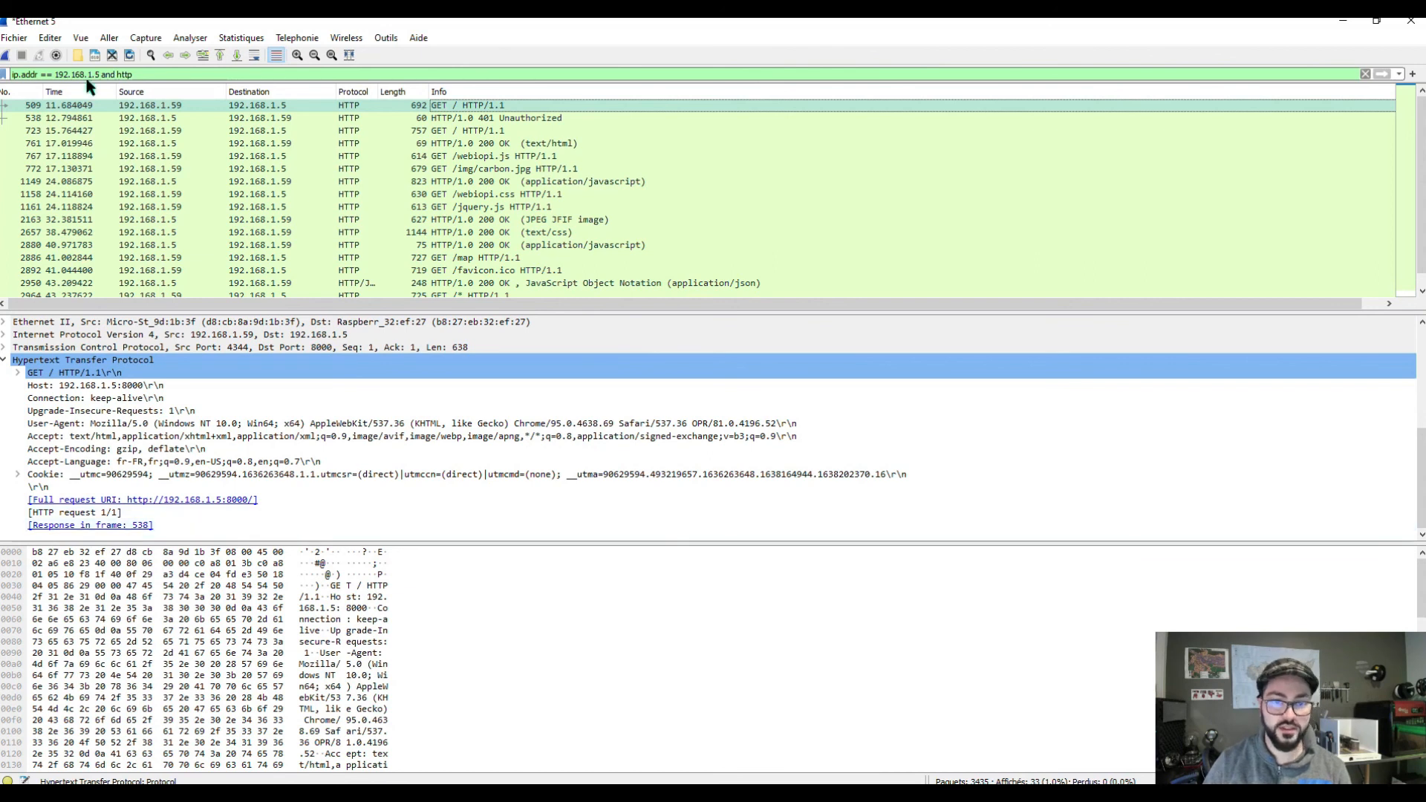
click(503, 117)
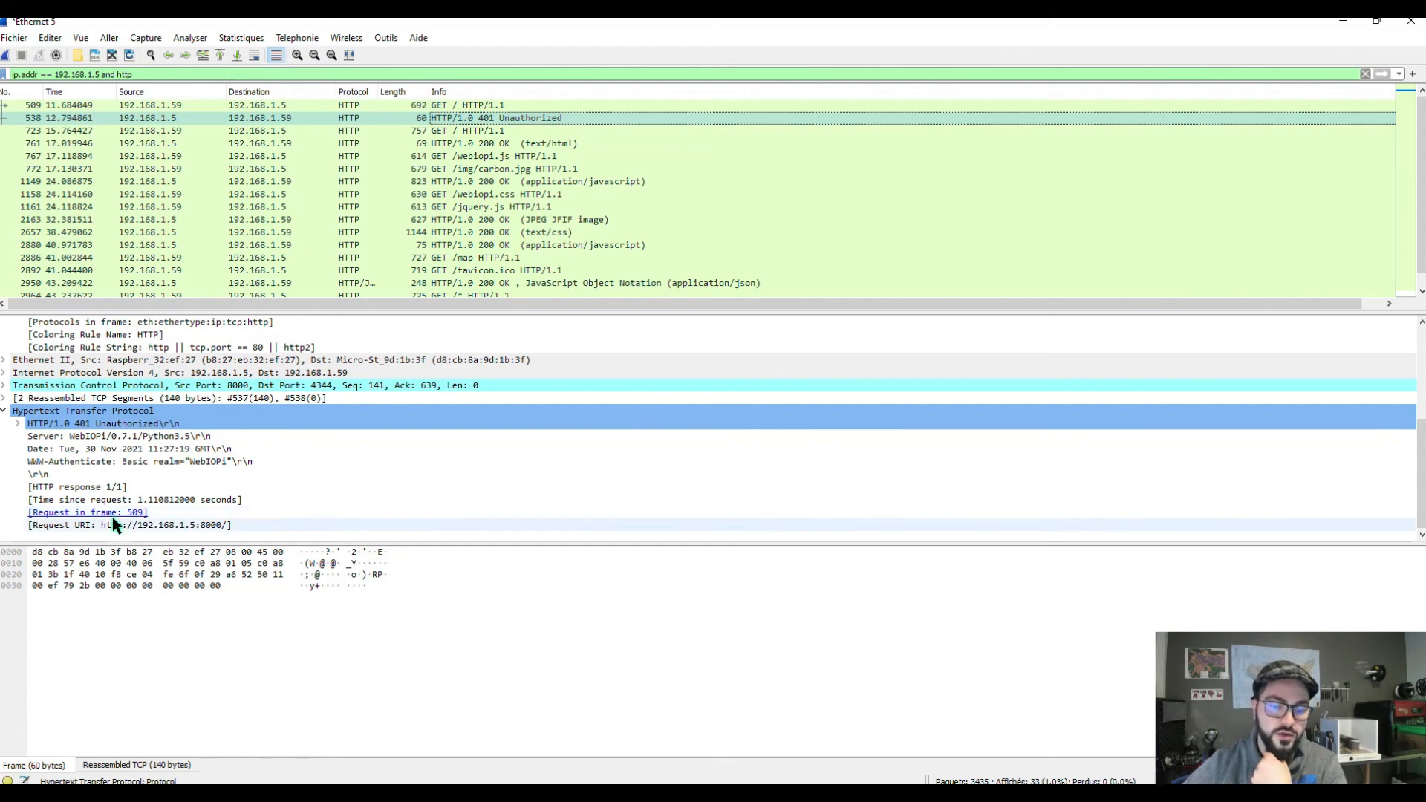
Step: Select the second GET / request, collapse its Hypertext Transfer Protocol section and check the frame's interface details
click(491, 132)
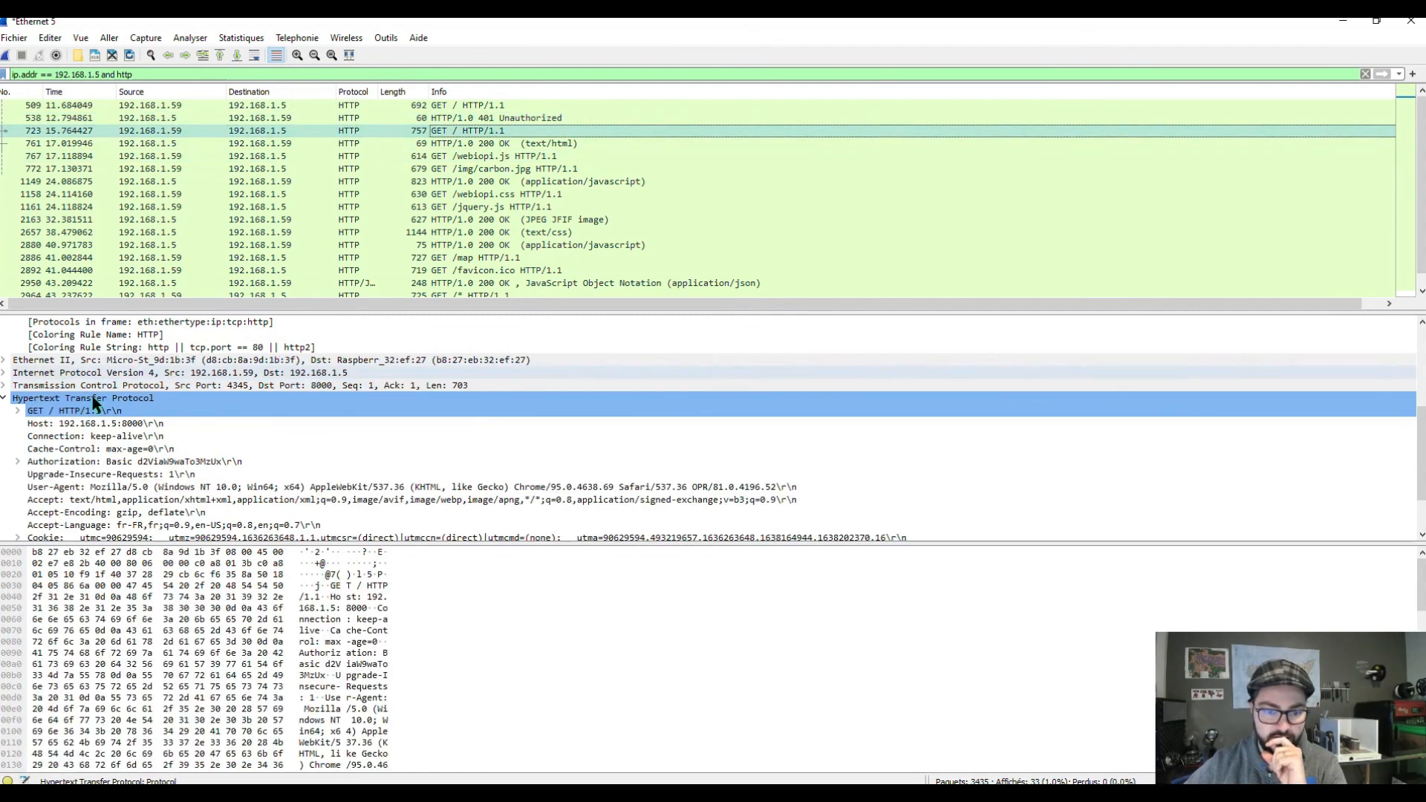
click(4, 399)
scroll(9, 356, up, 3)
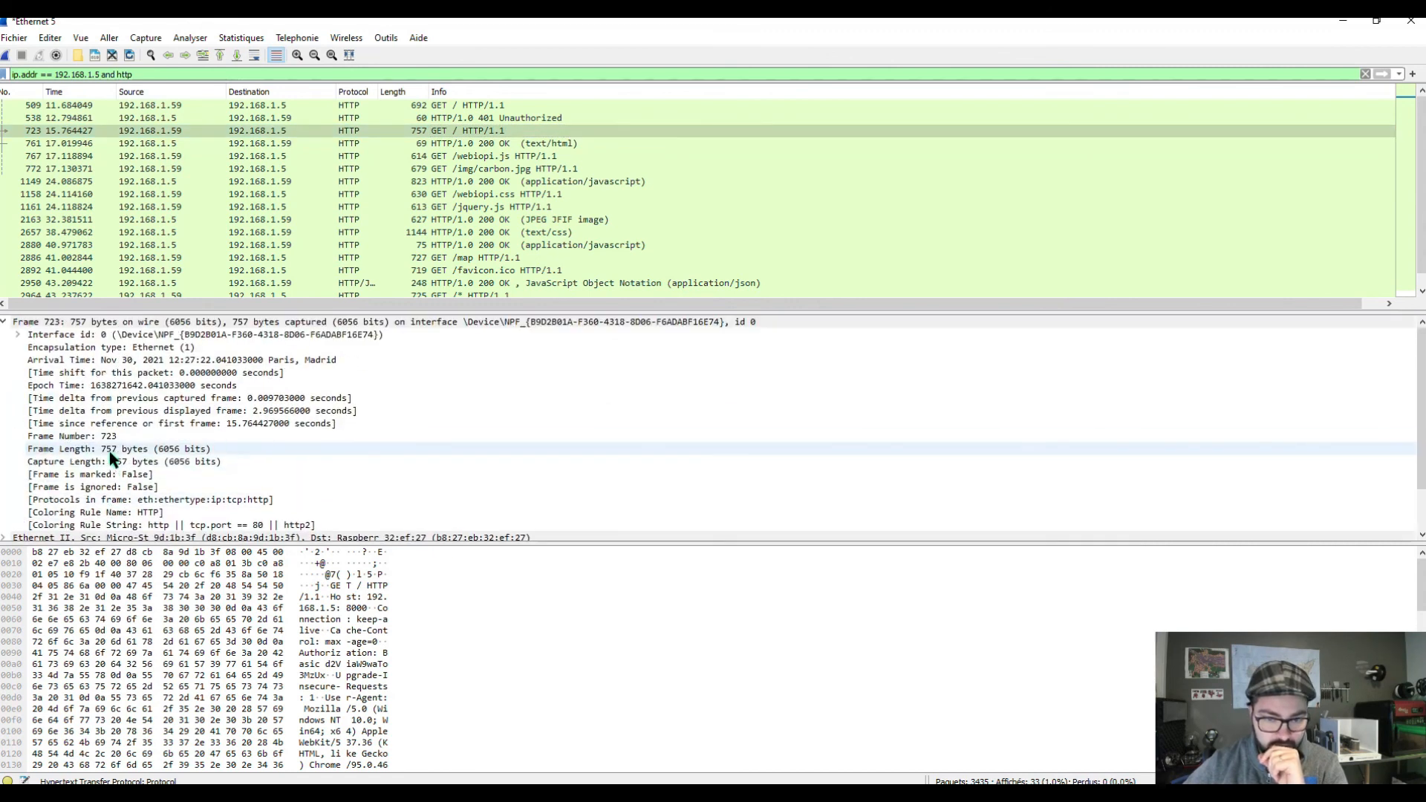
click(18, 335)
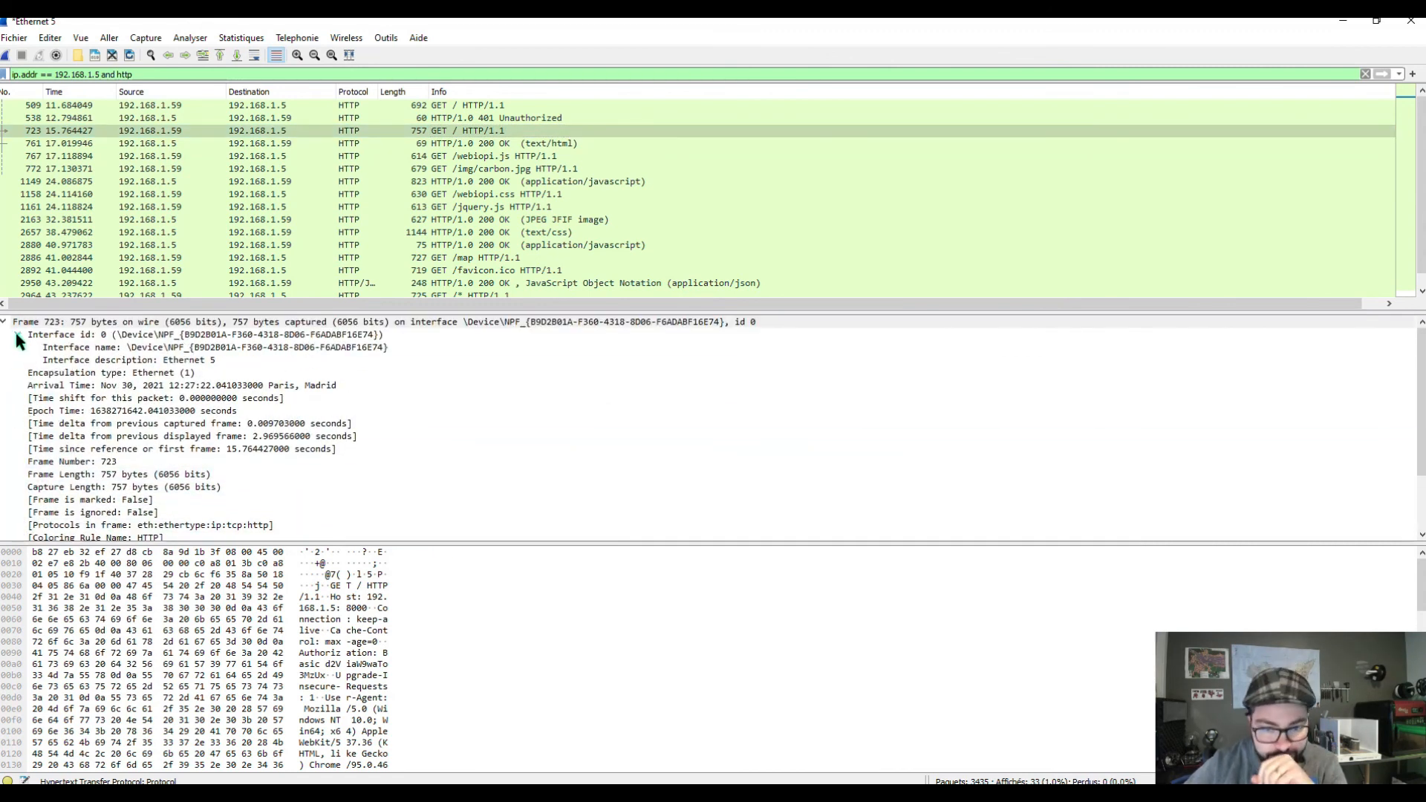
click(17, 335)
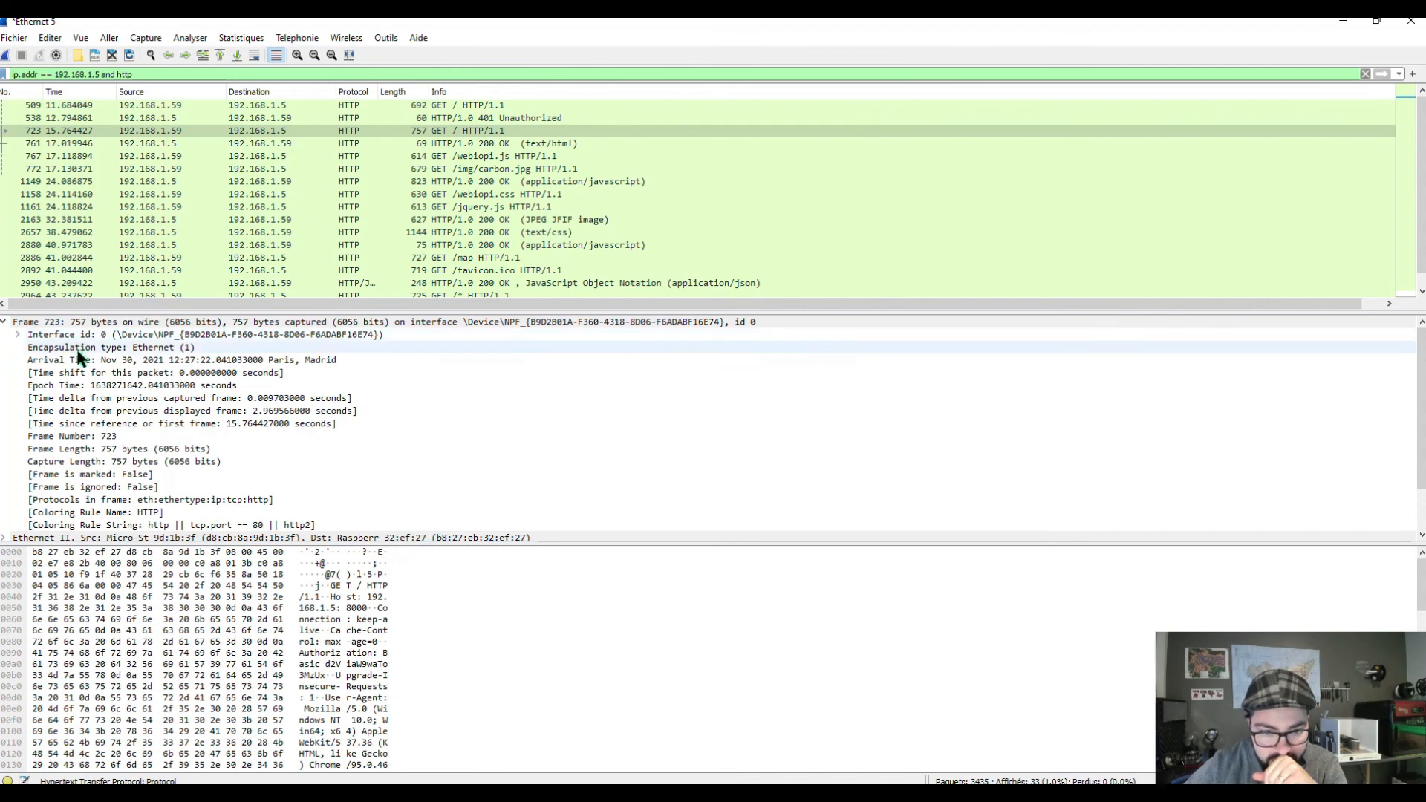
Step: Expand the Internet Protocol Version 4 section of the second GET / request and examine its header fields and addresses
scroll(65, 403, down, 2)
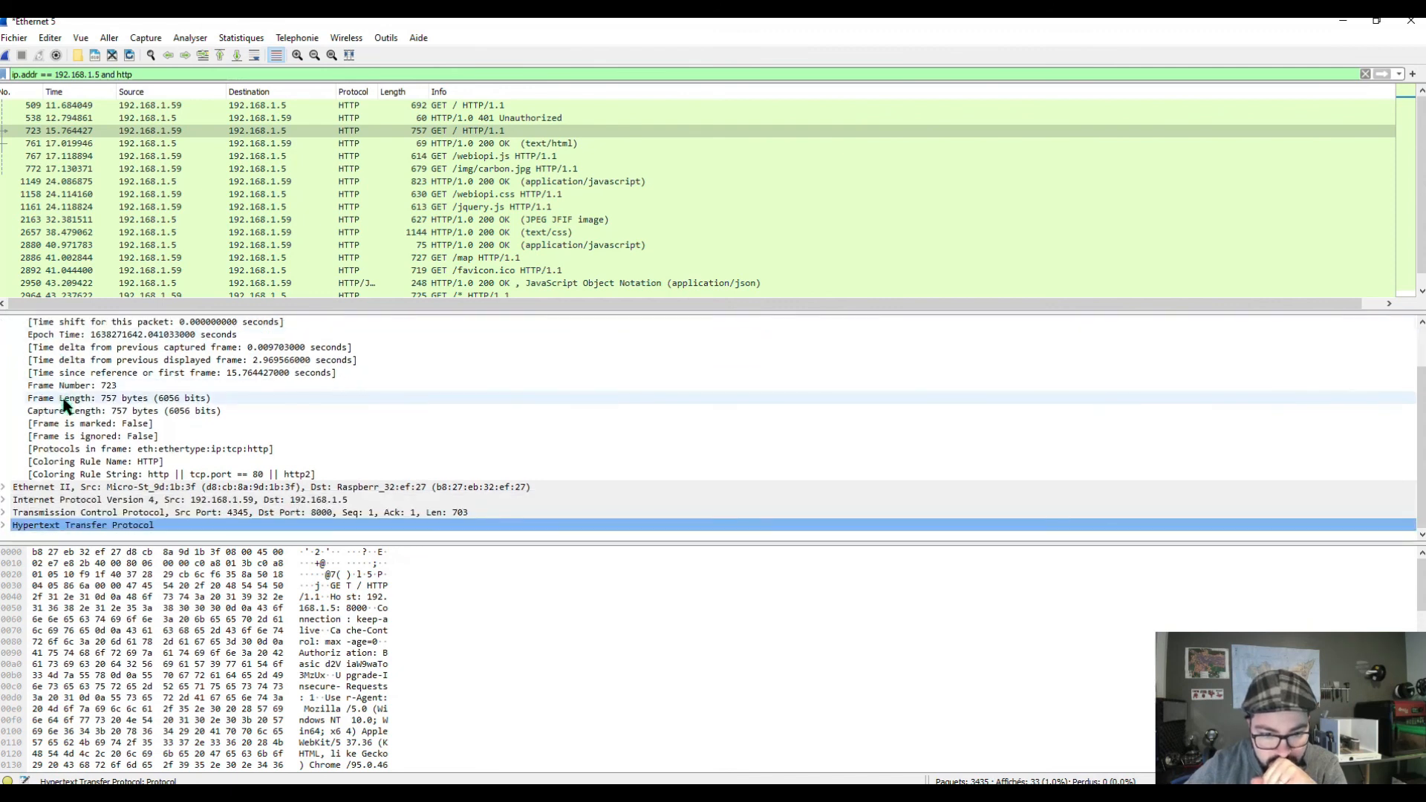
click(4, 500)
scroll(145, 461, down, 4)
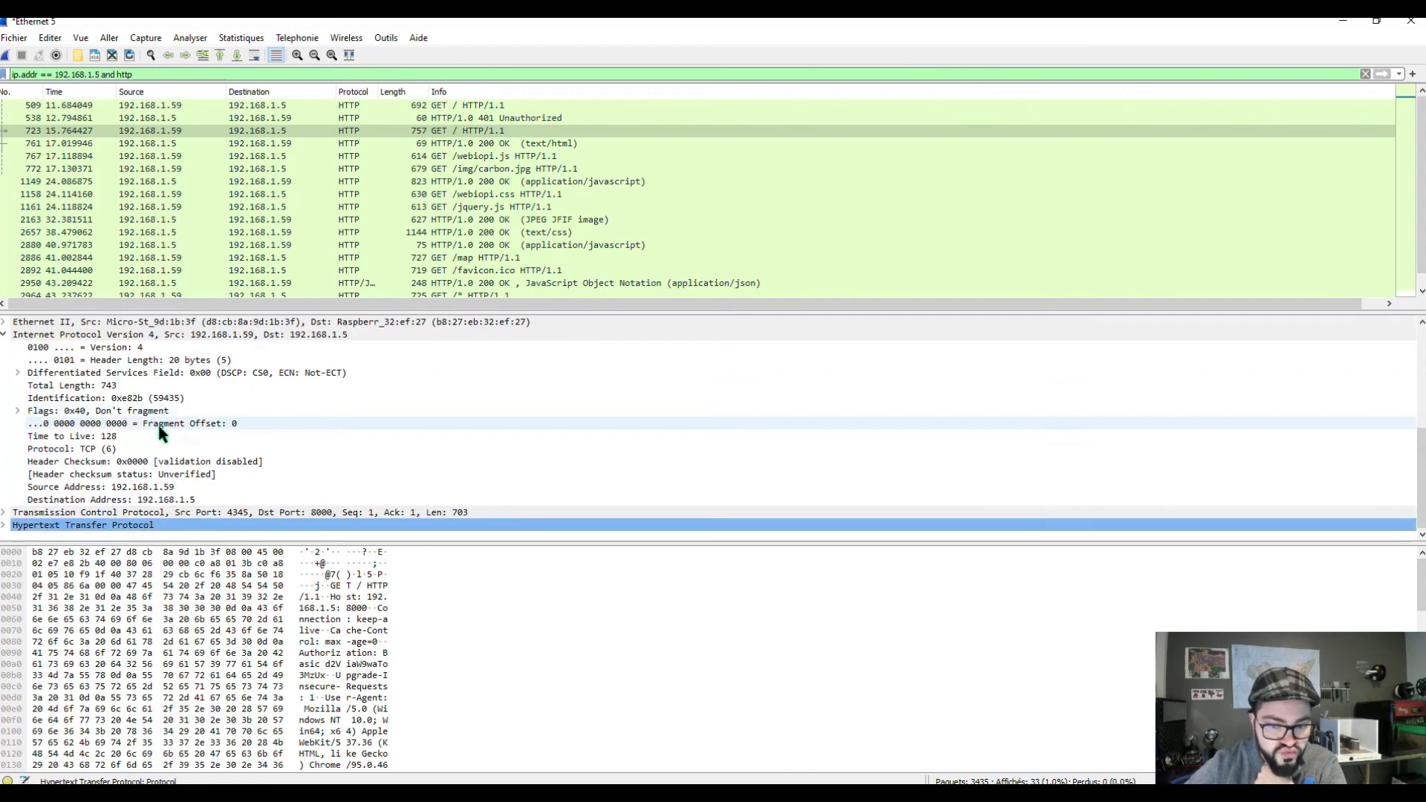
Step: Expand the Transmission Control Protocol section of the same request and examine its ports, sequence numbers, flags and window fields
click(6, 513)
scroll(146, 462, down, 1)
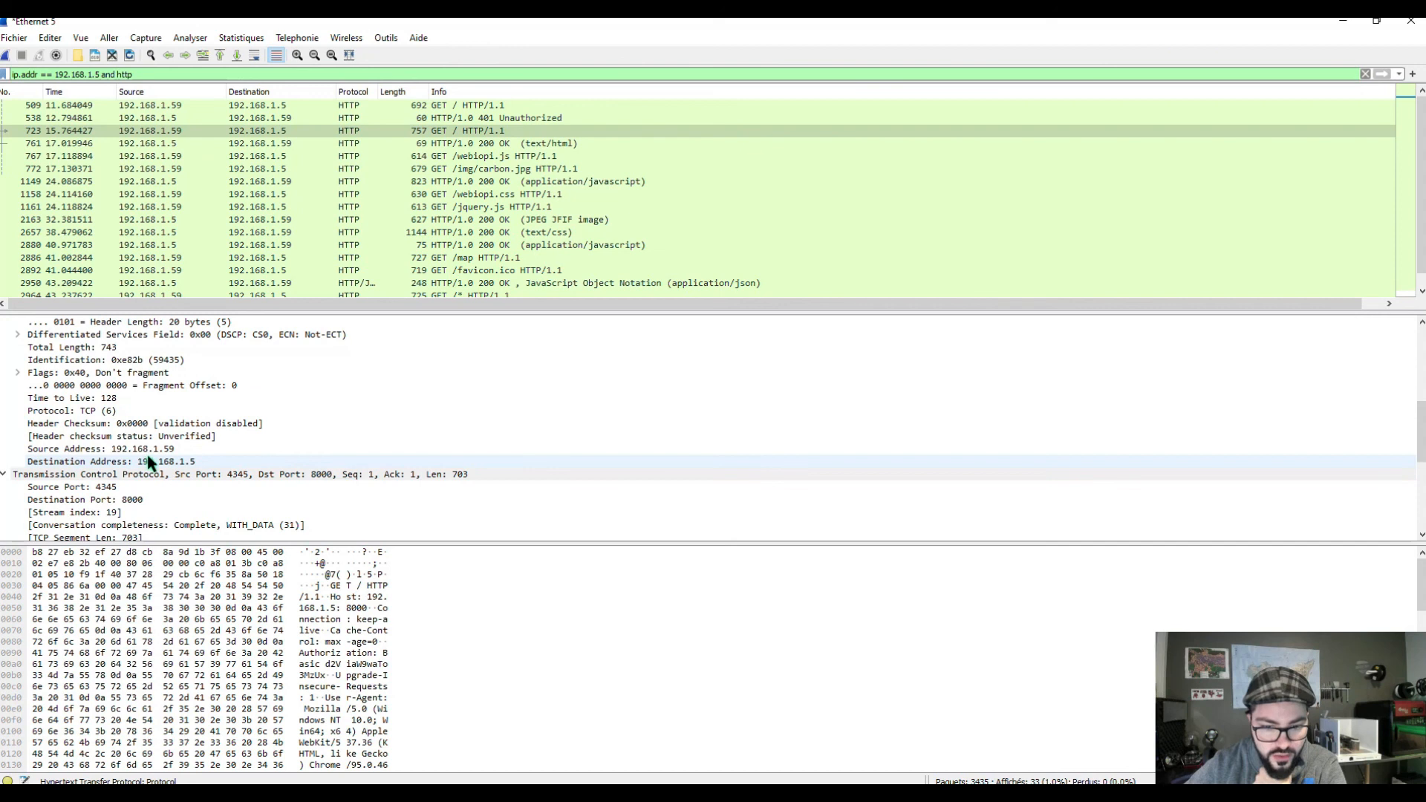
scroll(146, 455, down, 2)
scroll(182, 451, down, 1)
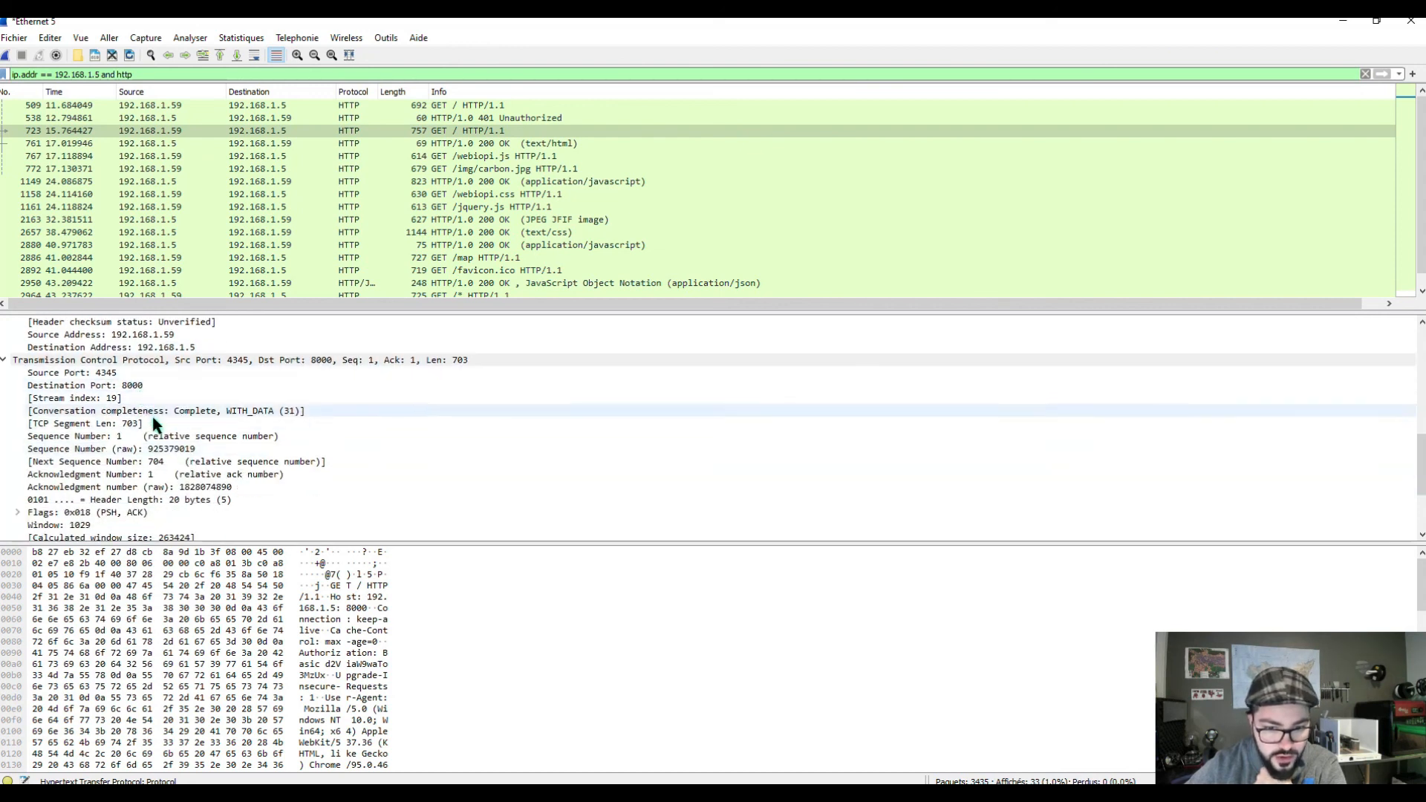
scroll(159, 446, down, 2)
scroll(160, 447, down, 1)
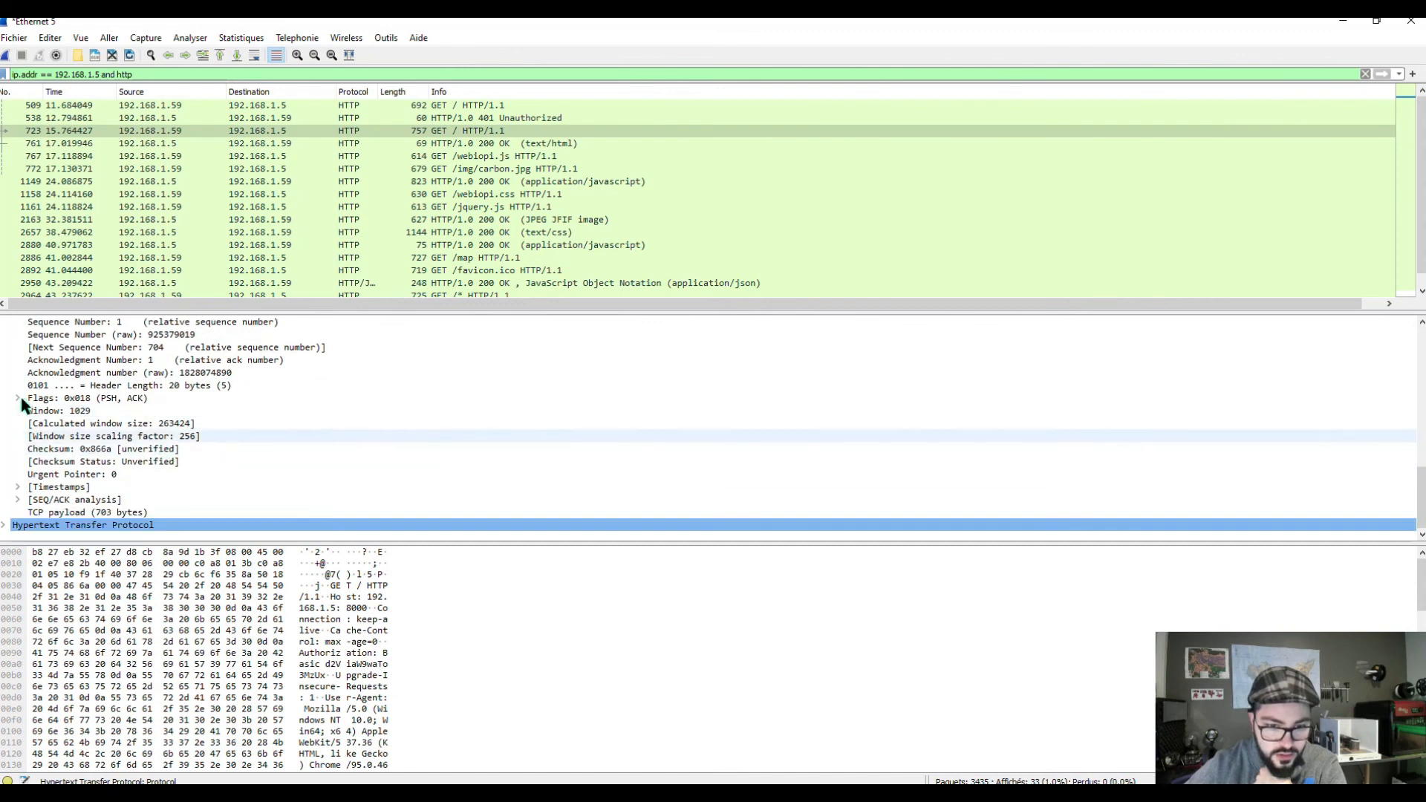
Step: Expand the Hypertext Transfer Protocol section, check the GET request line, and expand the Authorization header to show the login credentials
click(4, 525)
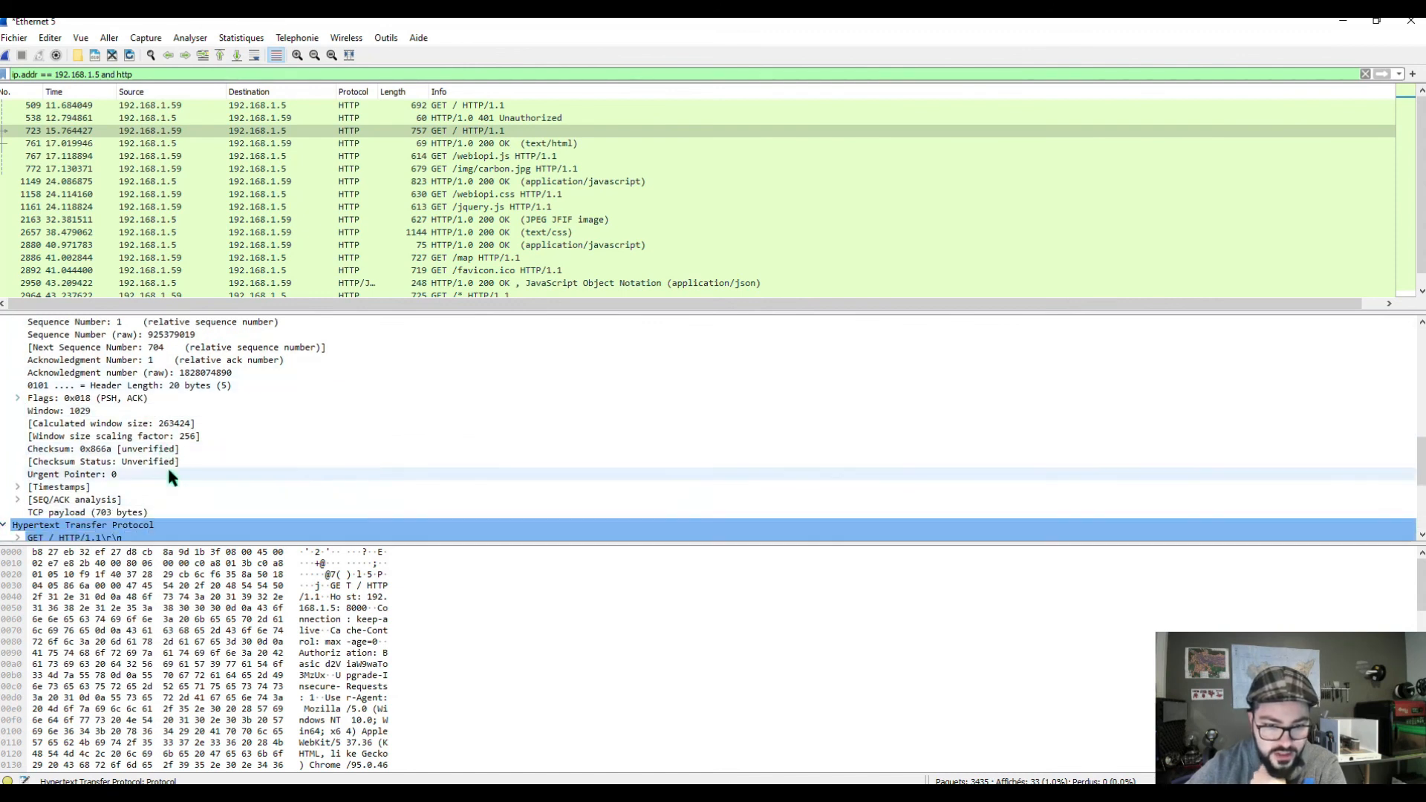
scroll(167, 466, down, 4)
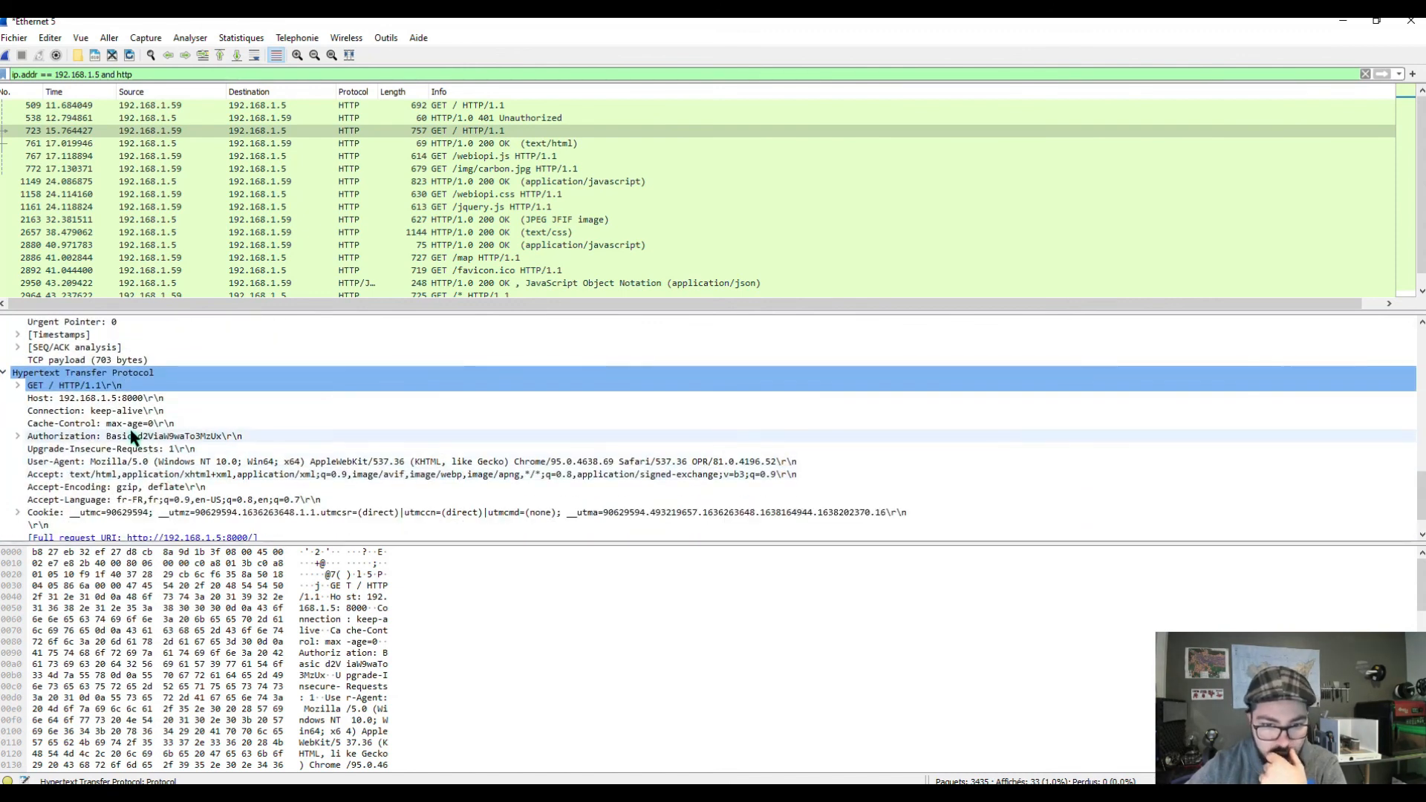
scroll(151, 388, down, 1)
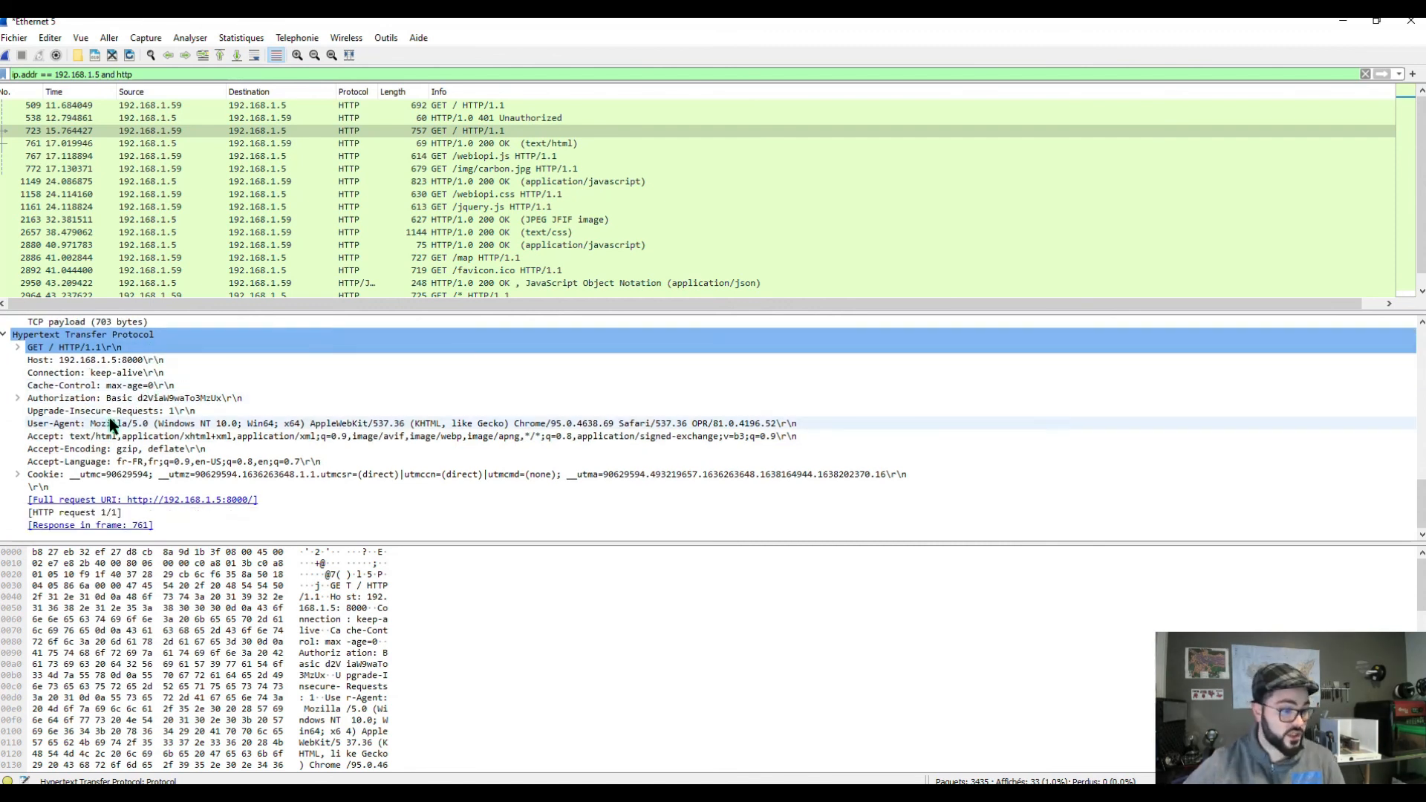
click(19, 347)
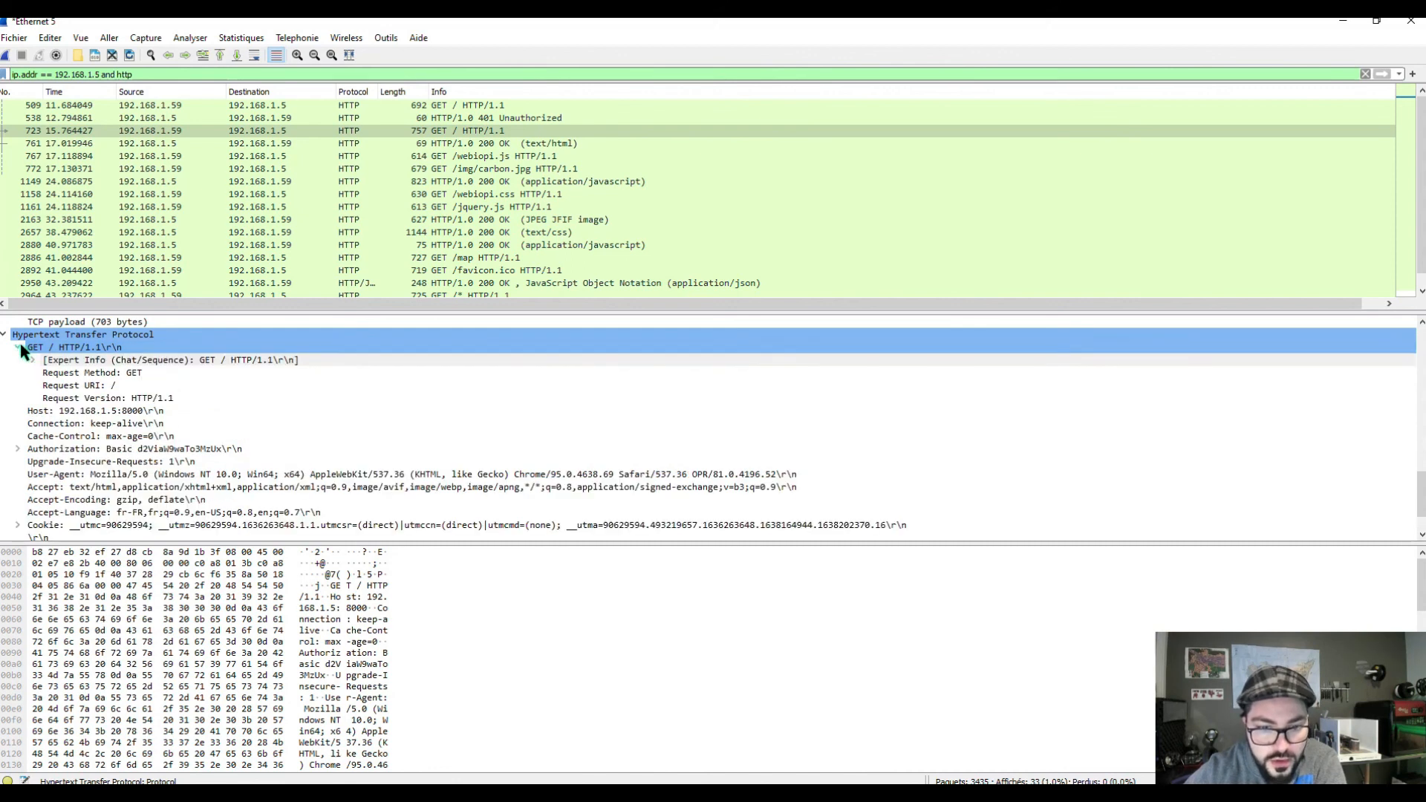
click(19, 347)
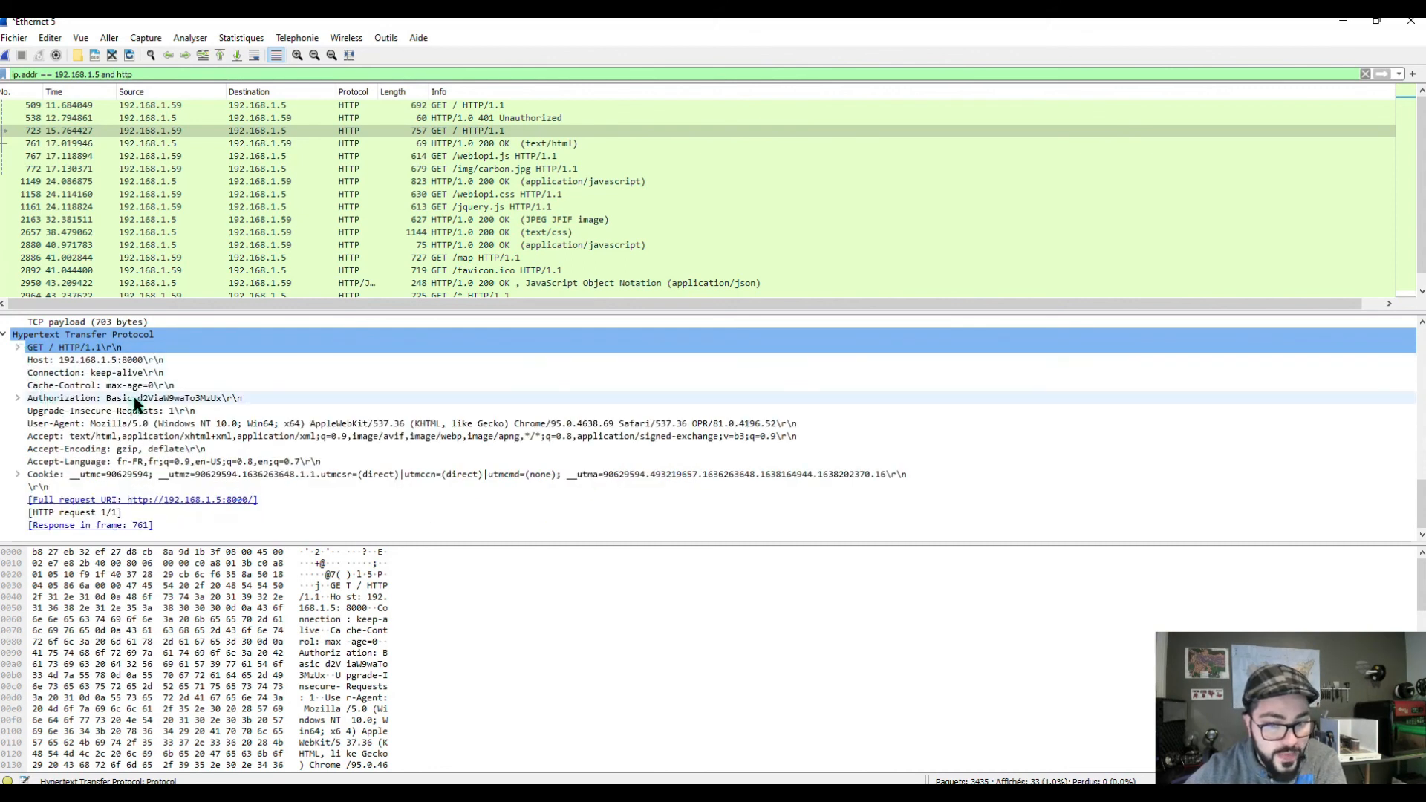
click(16, 399)
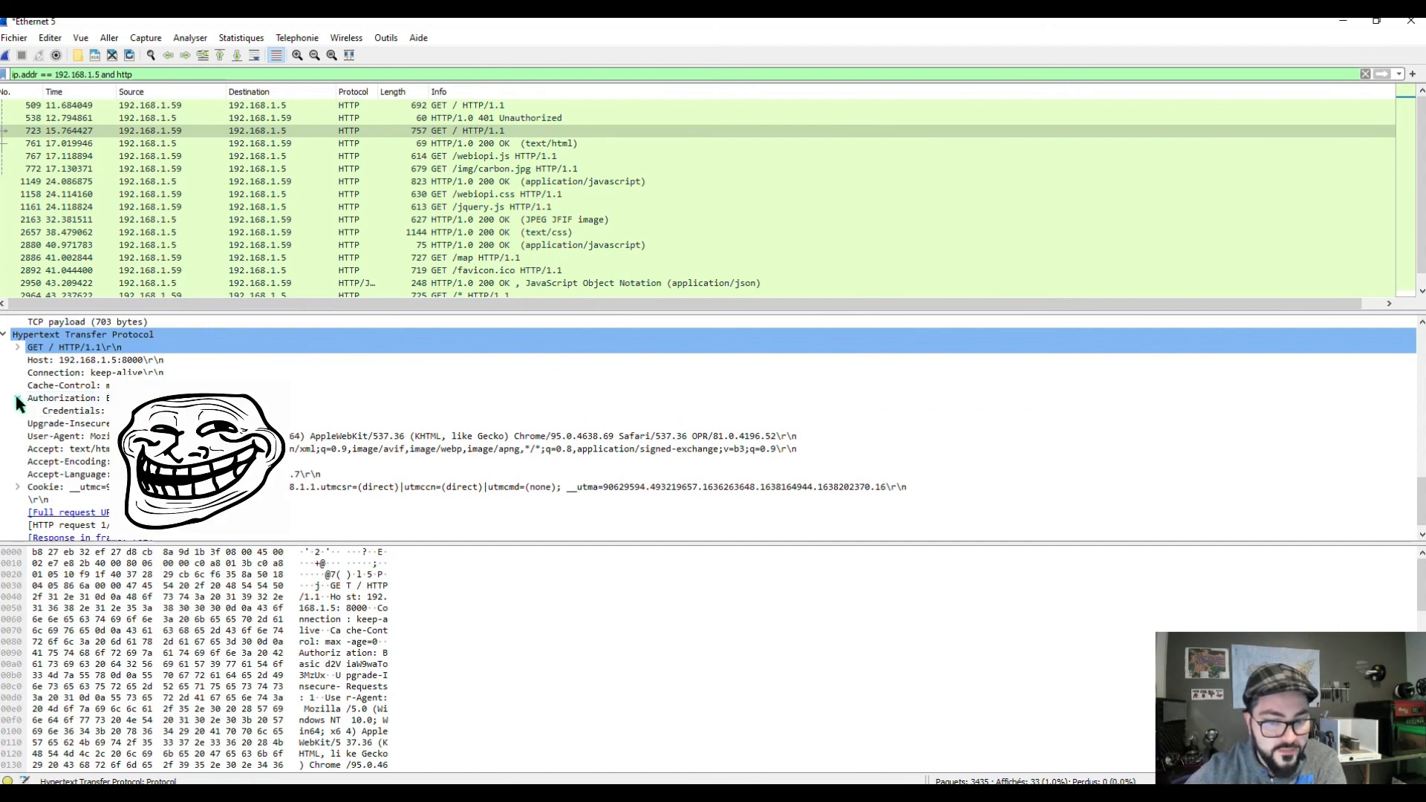